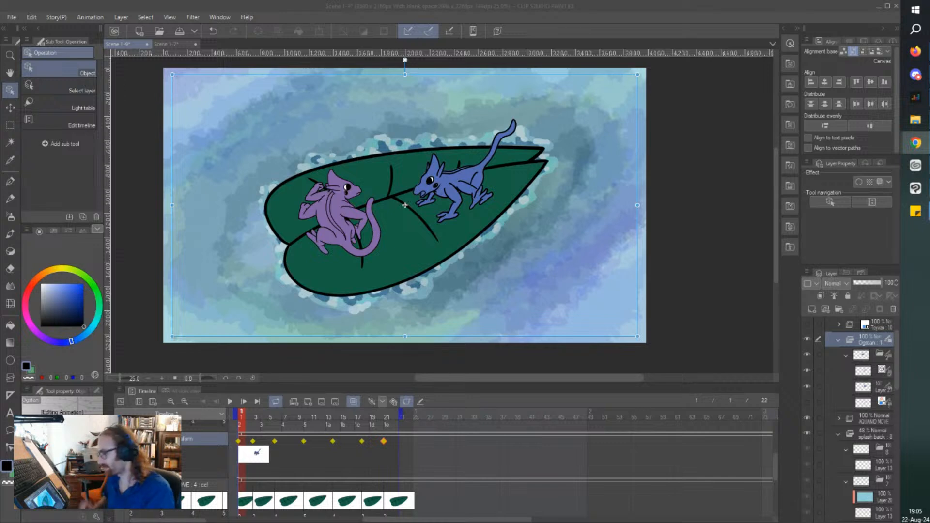
Play back the leaf splash animation, stop it, and return to the opening frames of the timeline.
{"action": "left_click", "coordinate": [230, 402]}
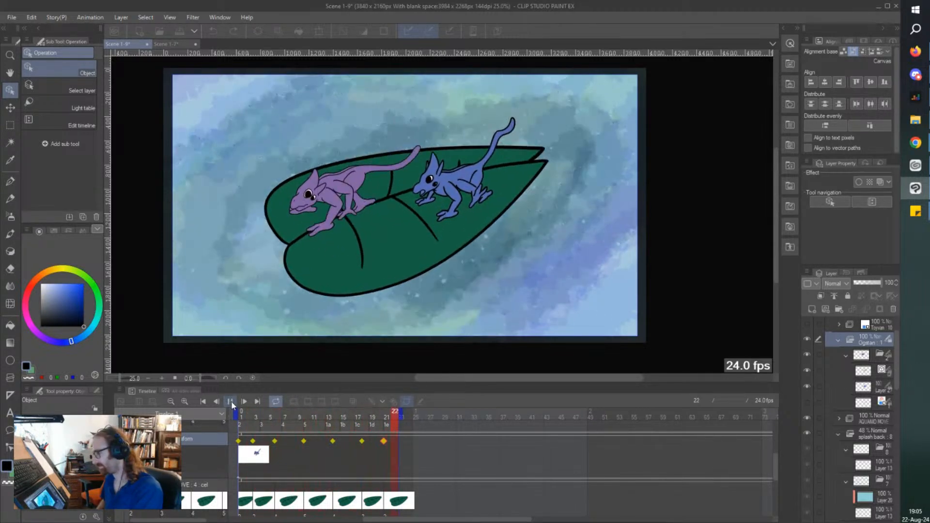
{"action": "left_click", "coordinate": [231, 402]}
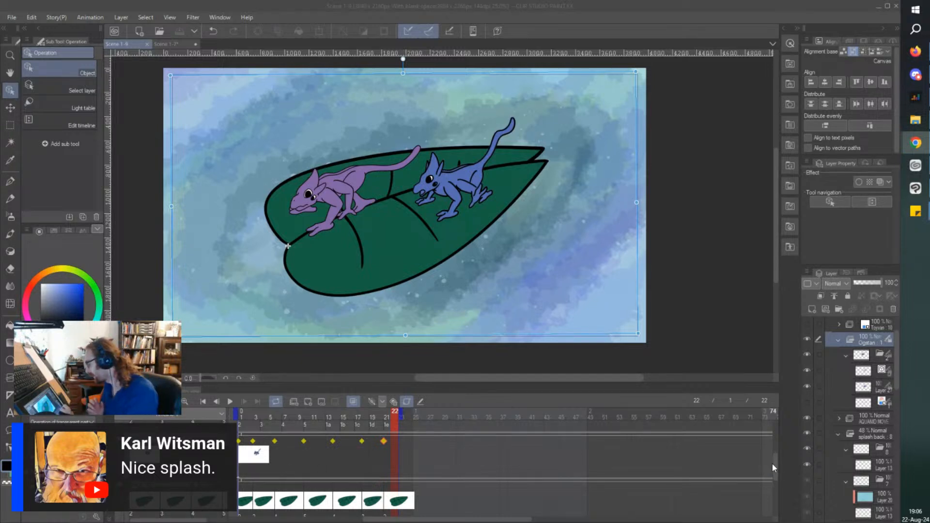
{"action": "left_click_drag", "start_coordinate": [775, 466], "coordinate": [775, 438]}
{"action": "left_click", "coordinate": [233, 417]}
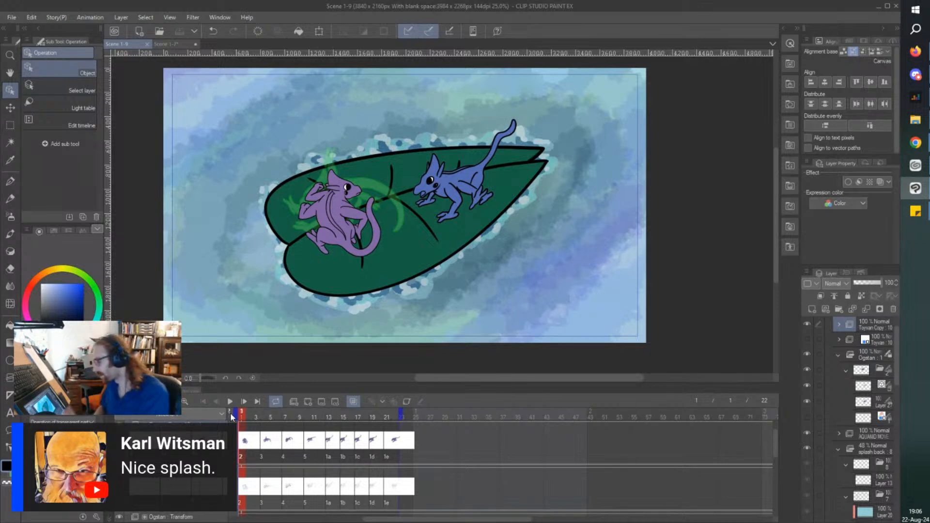
{"action": "left_click", "coordinate": [247, 446]}
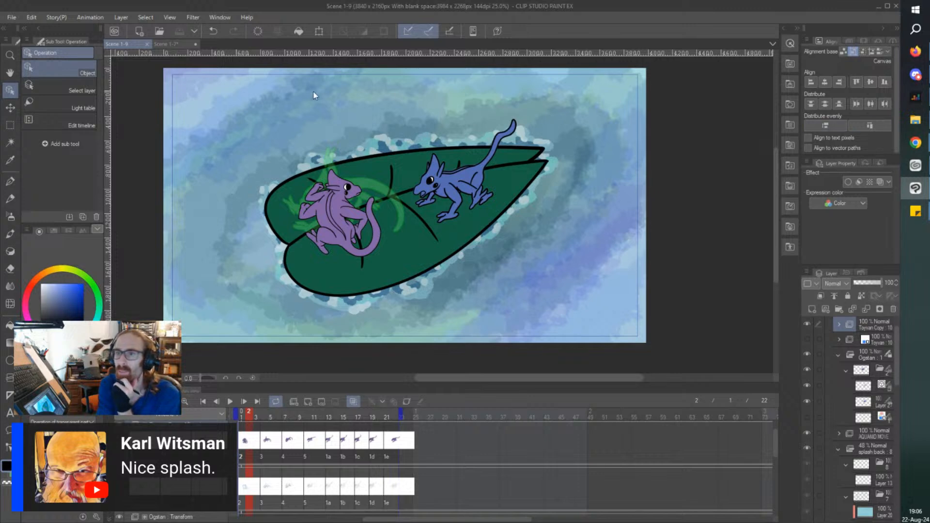
{"action": "key", "text": "alt+Tab"}
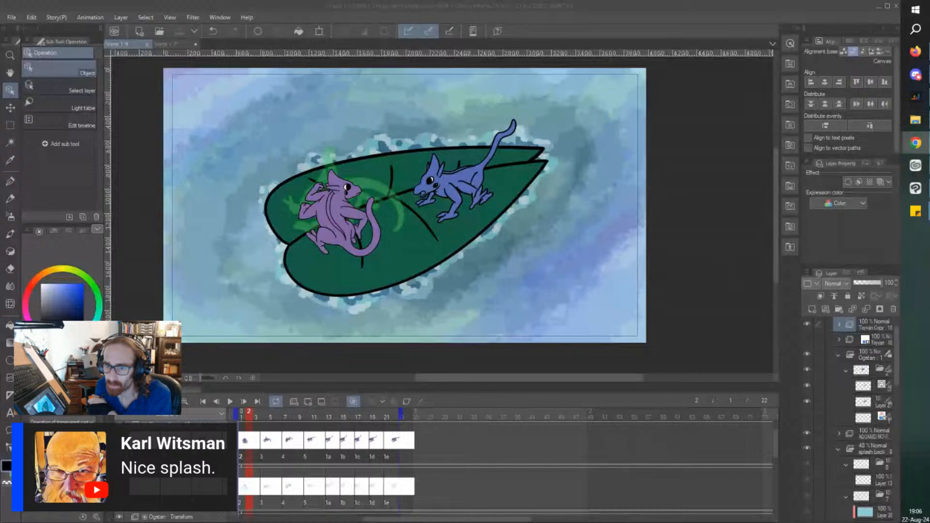
{"action": "key", "text": "alt+Tab"}
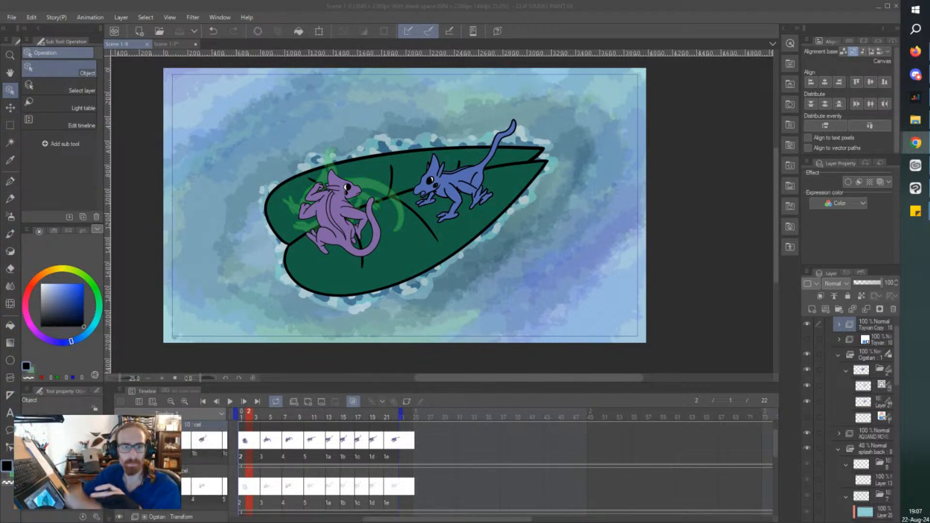
Sketch three long diagonal strokes across the water beside the leaf with the sketch pencil ANIMATE.
{"action": "left_click", "coordinate": [653, 168]}
{"action": "key", "text": "p"}
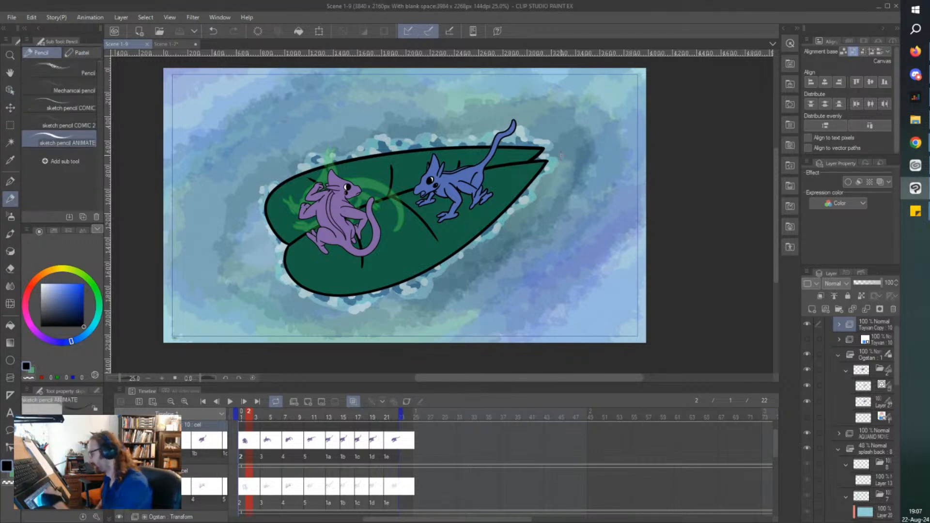
{"action": "left_click_drag", "start_coordinate": [647, 154], "coordinate": [500, 342]}
{"action": "left_click_drag", "start_coordinate": [646, 90], "coordinate": [466, 324]}
{"action": "left_click_drag", "start_coordinate": [622, 67], "coordinate": [445, 293]}
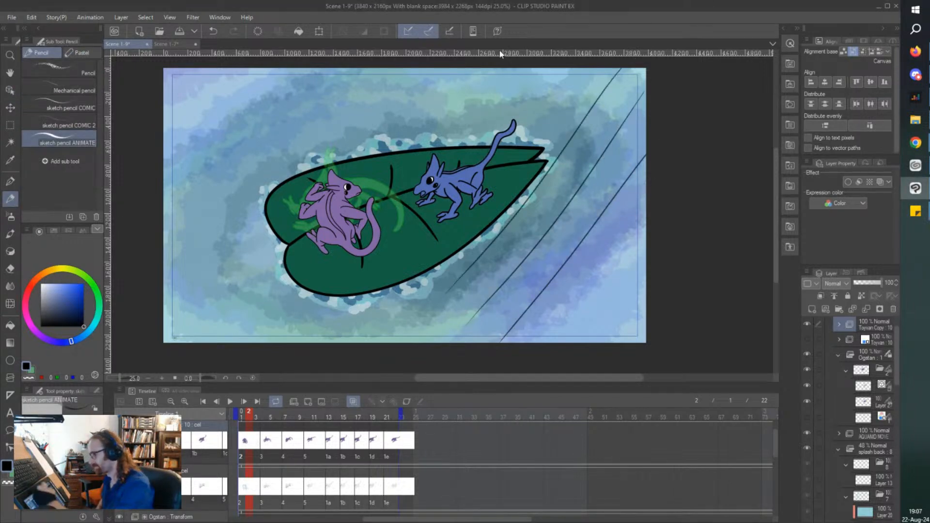
Undo the three diagonal pencil strokes over the water.
{"action": "key", "text": "ctrl+z"}
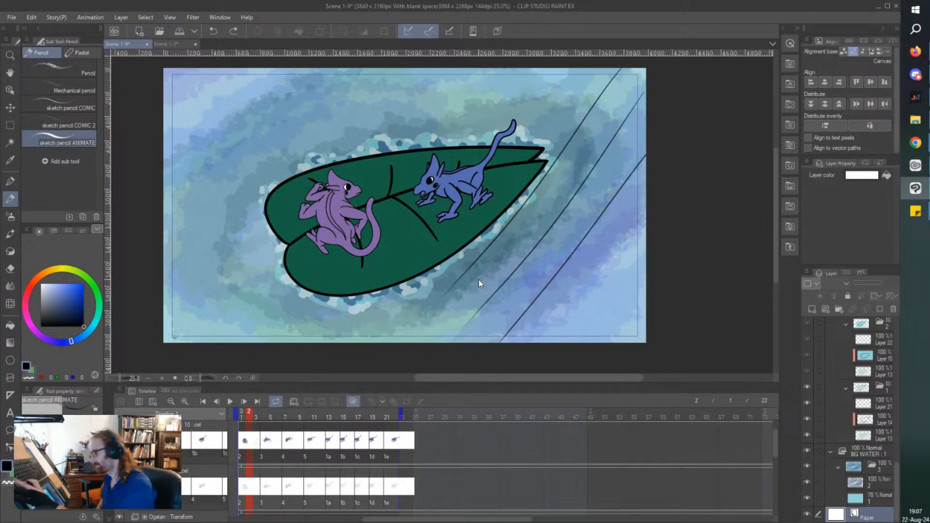
{"action": "key", "text": "ctrl+z"}
{"action": "key", "text": "ctrl+z"}
{"action": "key", "text": "ctrl+z"}
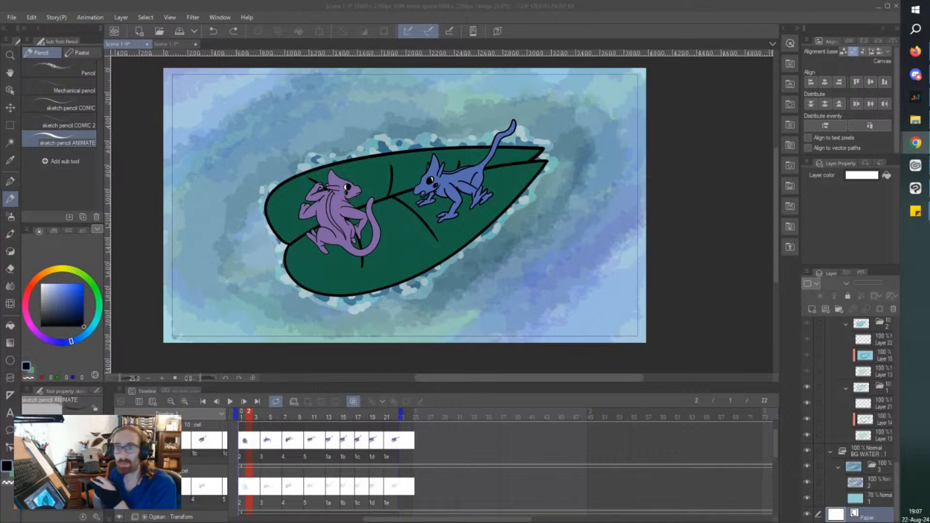
Play the Scene 1-9 animation from frame 1 and stop the playback.
{"action": "left_click", "coordinate": [242, 417]}
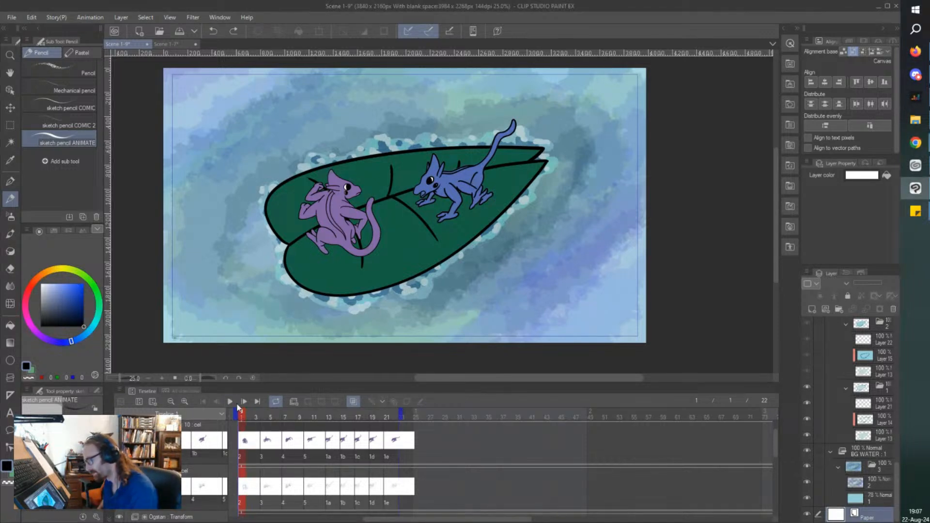
{"action": "left_click", "coordinate": [229, 401]}
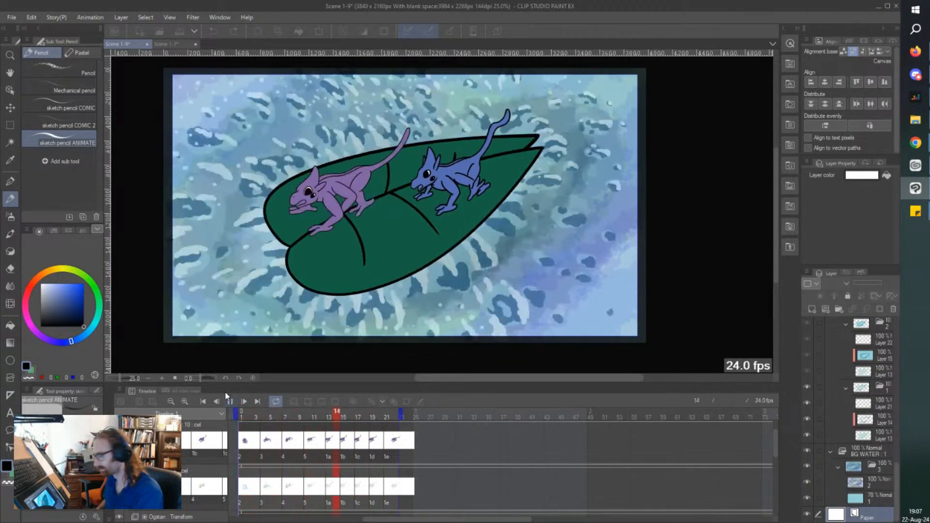
{"action": "left_click", "coordinate": [230, 401]}
Export the Scene 1-9 animation as a 1920 × 1080 movie at 24 frames per second with 2D camera effects applied.
{"action": "left_click", "coordinate": [11, 17]}
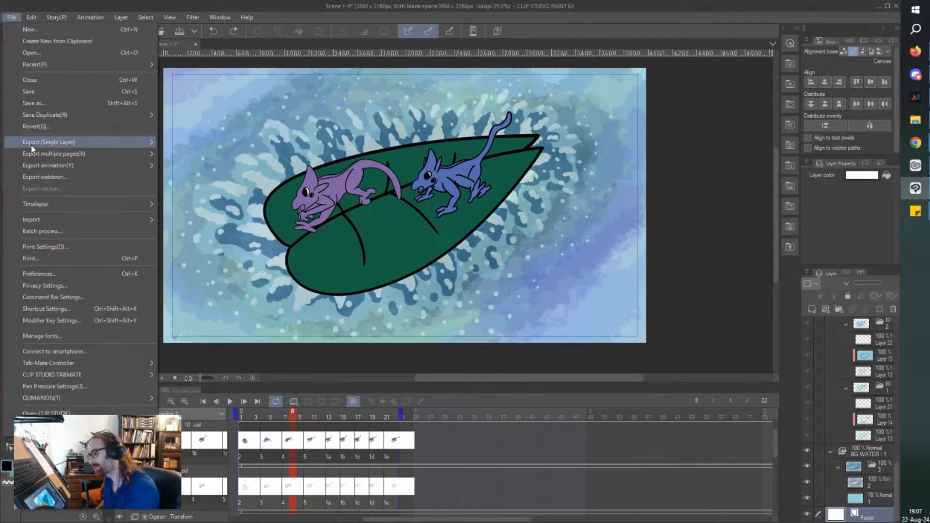
{"action": "mouse_move", "coordinate": [46, 166]}
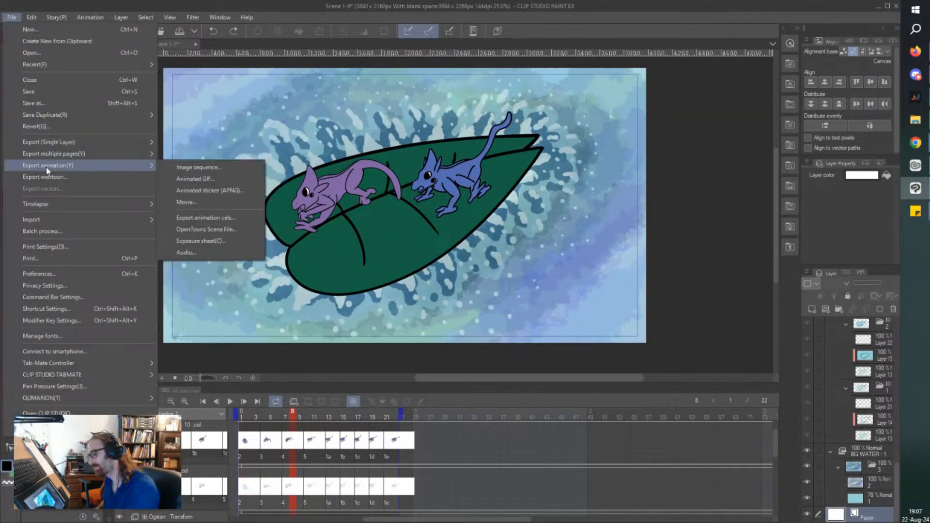
{"action": "left_click", "coordinate": [187, 203]}
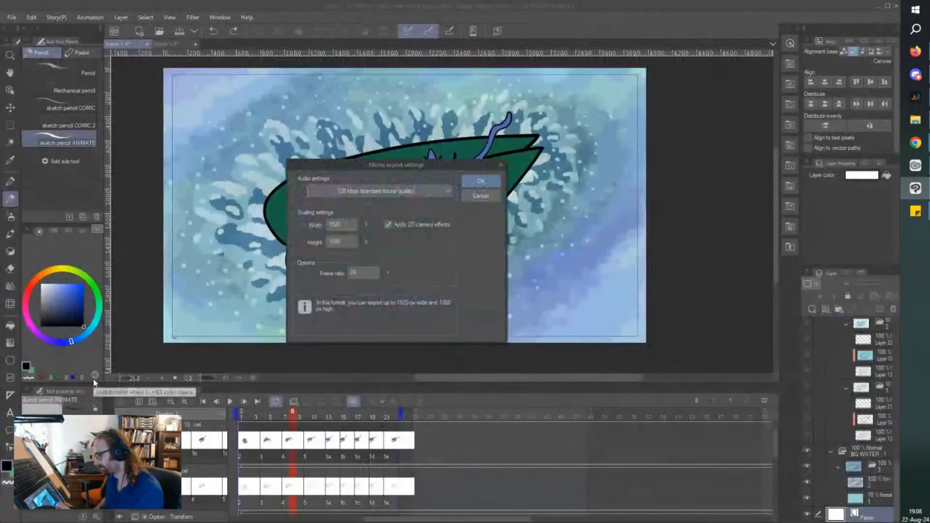
{"action": "left_click", "coordinate": [480, 183]}
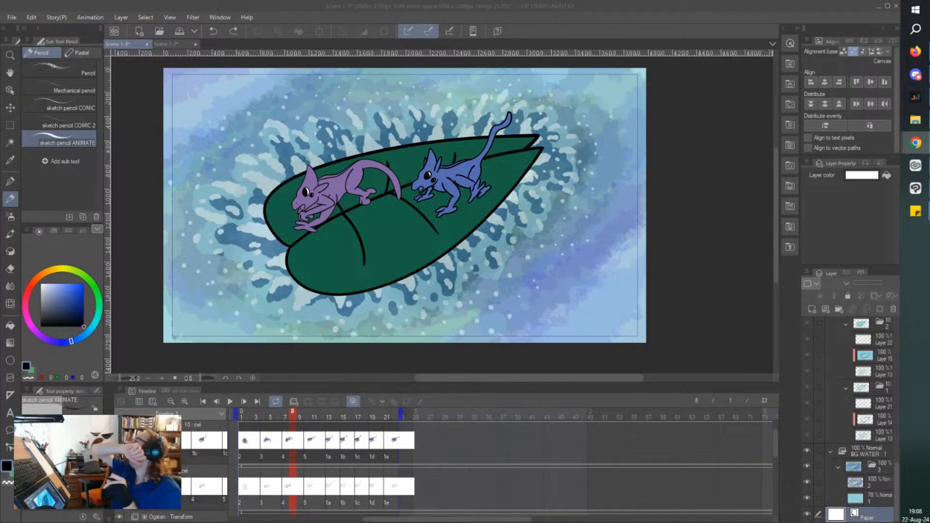
Switch to the Scene 1-7 document and play back its whole animation to review the colouring.
{"action": "left_click", "coordinate": [172, 45]}
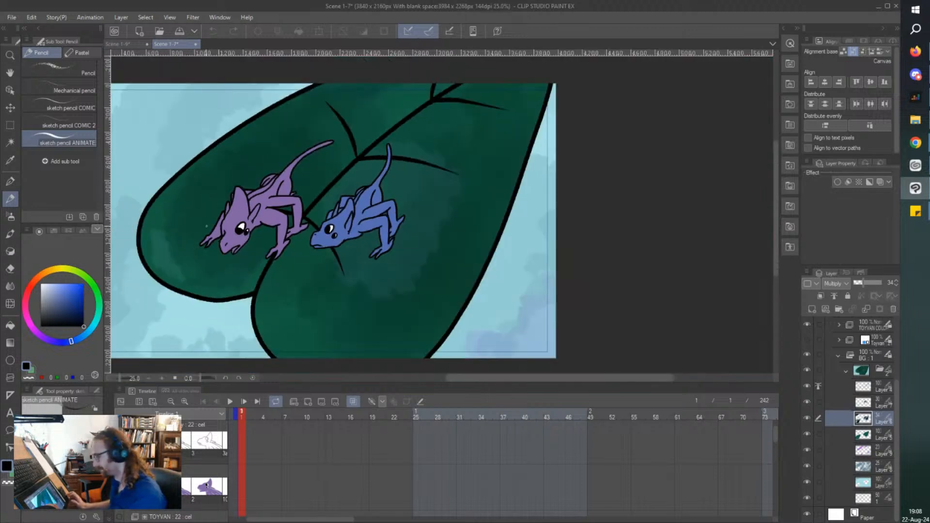
{"action": "scroll", "coordinate": [207, 226], "scroll_direction": "down", "scroll_amount": 2}
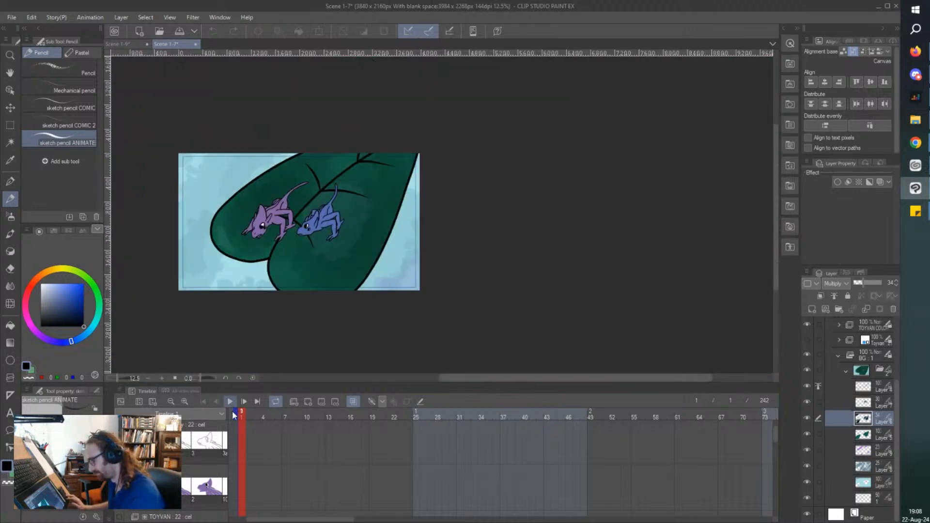
{"action": "left_click", "coordinate": [229, 404]}
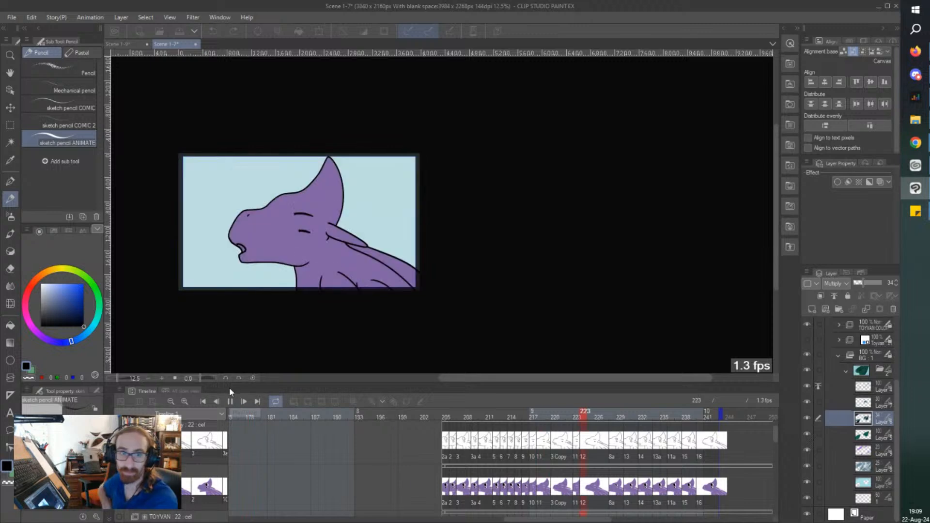
{"action": "left_click", "coordinate": [231, 402]}
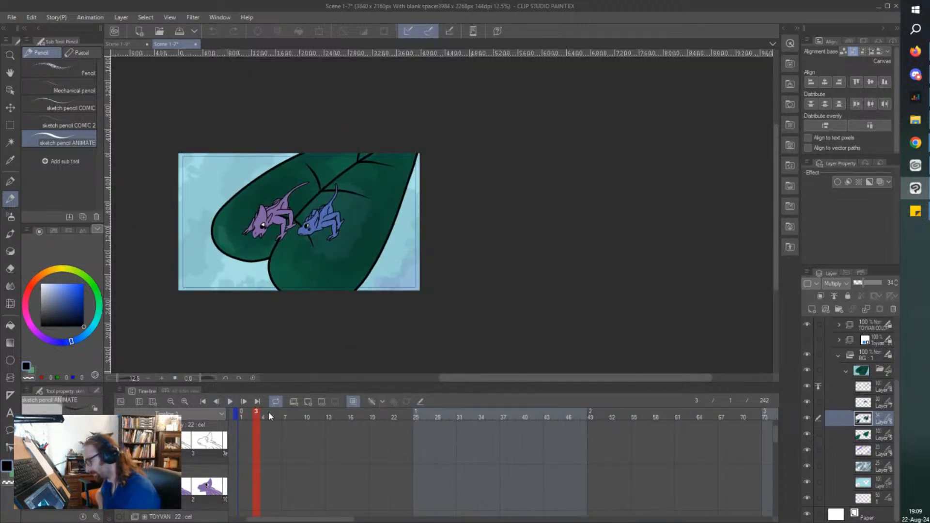
Go to frame 9, where the purple character's eyes lack white, and select the TOYVAN animation folder.
{"action": "left_click_drag", "start_coordinate": [270, 416], "coordinate": [299, 417]}
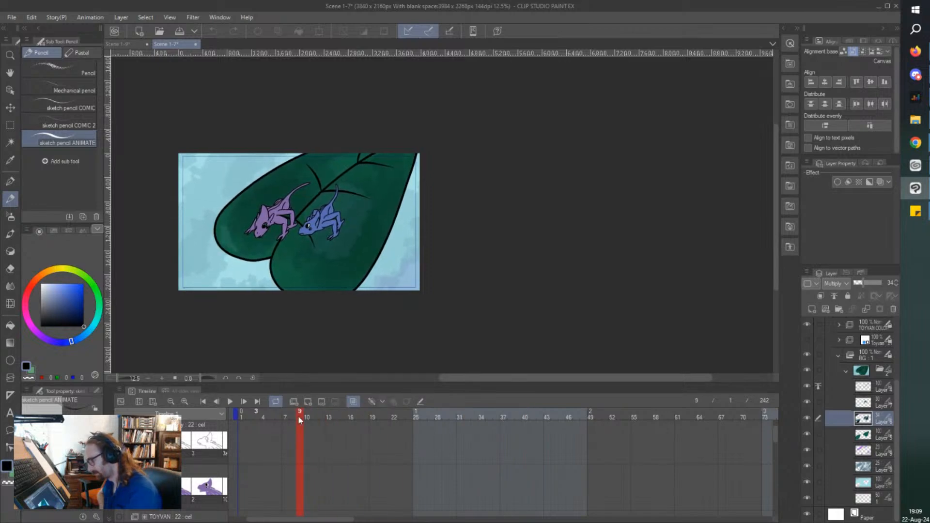
{"action": "scroll", "coordinate": [271, 242], "scroll_direction": "up", "scroll_amount": 9}
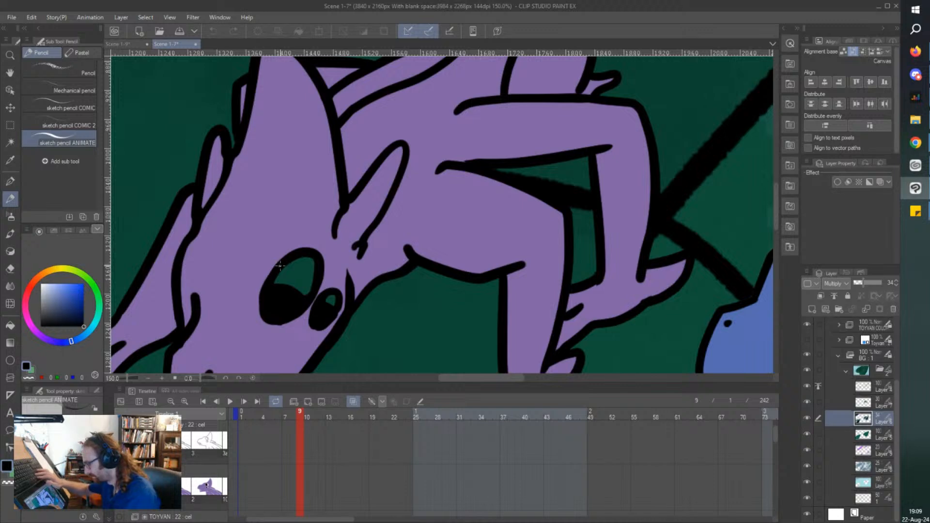
{"action": "left_click", "coordinate": [280, 266], "text": "ctrl+shift"}
{"action": "scroll", "coordinate": [897, 430], "scroll_direction": "down", "scroll_amount": 3}
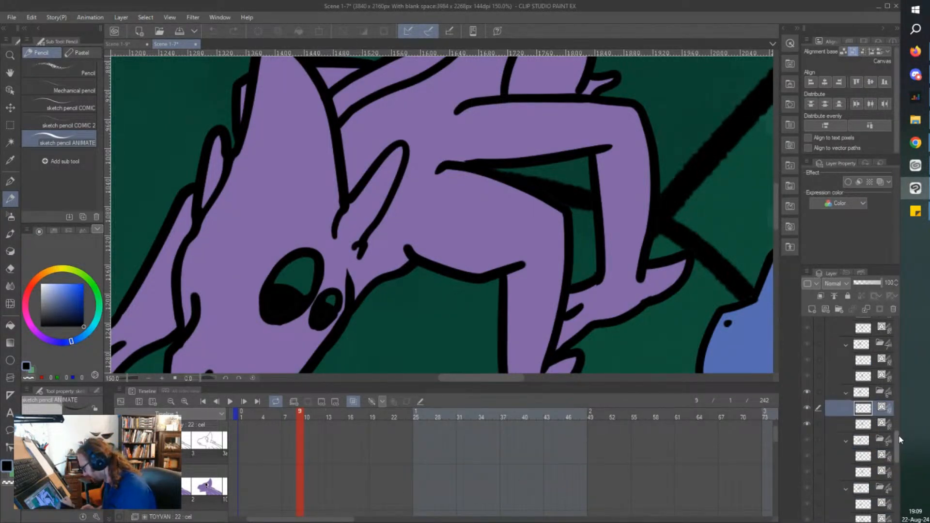
{"action": "scroll", "coordinate": [901, 359], "scroll_direction": "down", "scroll_amount": 5}
{"action": "left_click_drag", "start_coordinate": [901, 341], "coordinate": [895, 326]}
{"action": "left_click", "coordinate": [873, 380]}
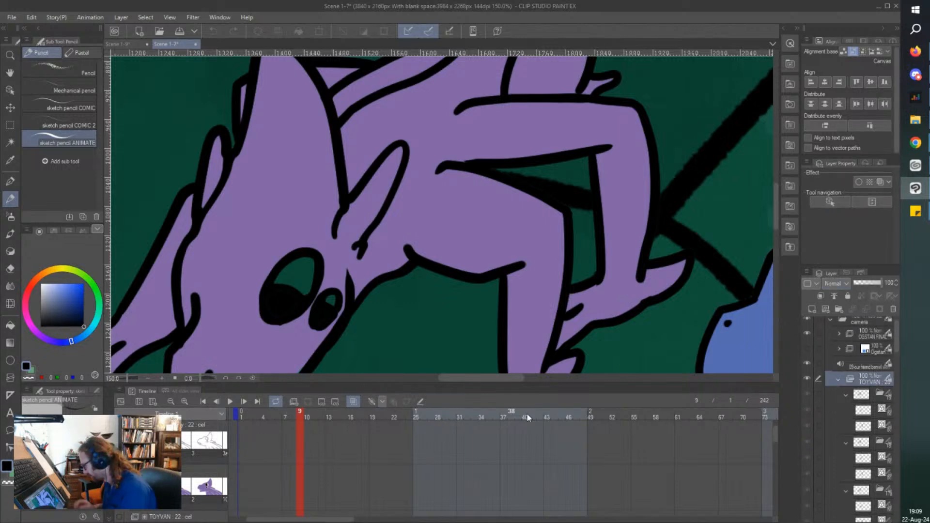
Disable the keyframes on the camera folder and reselect the TOYVAN folder.
{"action": "scroll", "coordinate": [895, 344], "scroll_direction": "up", "scroll_amount": 2}
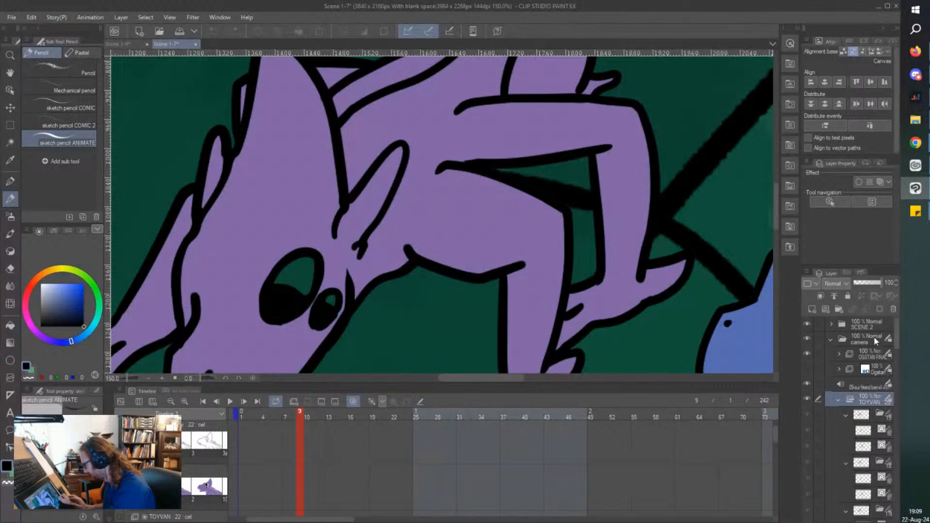
{"action": "left_click", "coordinate": [874, 337]}
{"action": "left_click", "coordinate": [405, 403]}
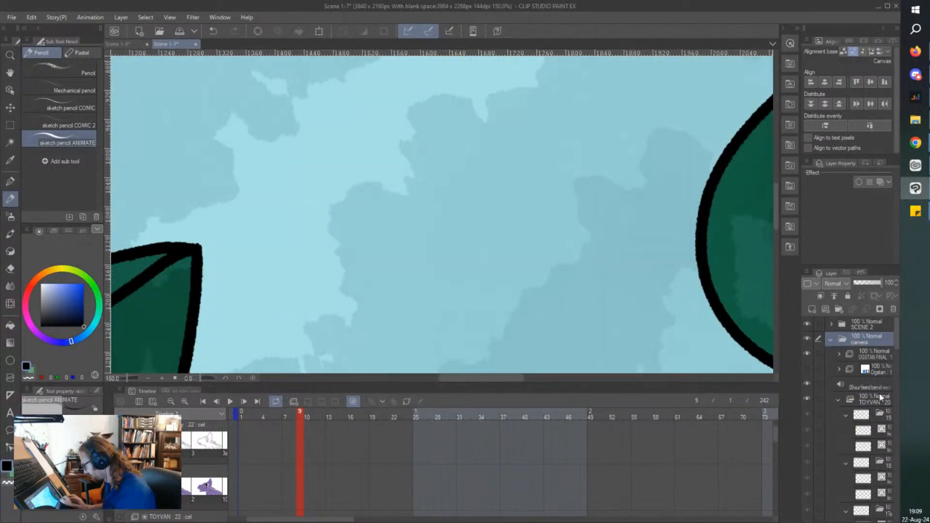
{"action": "left_click", "coordinate": [880, 397]}
Paint the whites of both of the purple character's eyes on the cel's colour layer with a white G-pen.
{"action": "scroll", "coordinate": [293, 264], "scroll_direction": "down", "scroll_amount": 3}
{"action": "left_click_drag", "start_coordinate": [513, 249], "coordinate": [426, 248]}
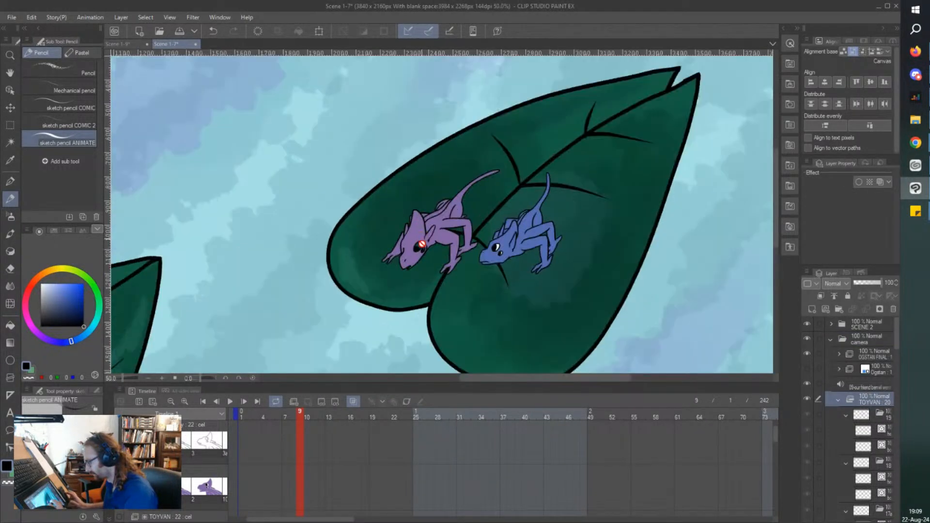
{"action": "scroll", "coordinate": [407, 266], "scroll_direction": "up", "scroll_amount": 4}
{"action": "key", "text": "x"}
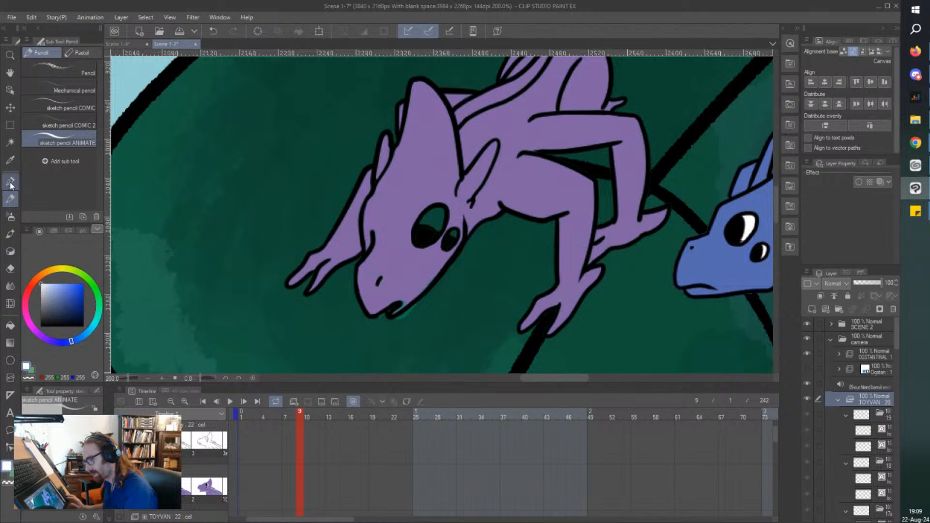
{"action": "key", "text": "p"}
{"action": "scroll", "coordinate": [438, 230], "scroll_direction": "up", "scroll_amount": 5}
{"action": "scroll", "coordinate": [466, 282], "scroll_direction": "down", "scroll_amount": 2}
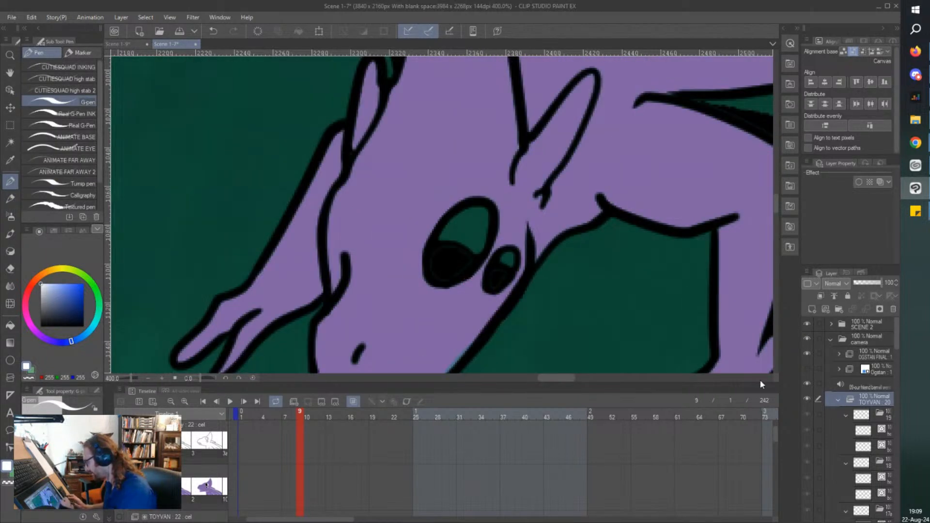
{"action": "left_click", "coordinate": [429, 245], "text": "ctrl+shift"}
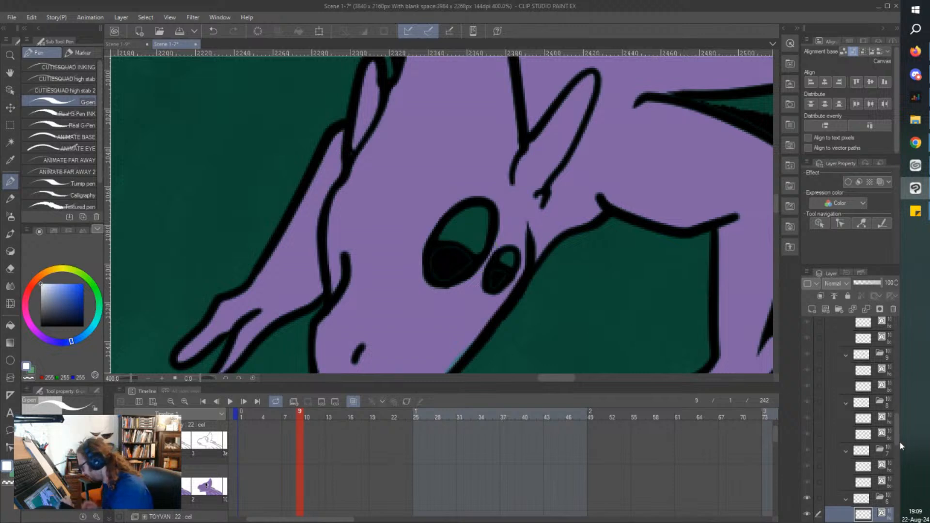
{"action": "scroll", "coordinate": [898, 452], "scroll_direction": "down", "scroll_amount": 3}
{"action": "left_click", "coordinate": [878, 473]}
{"action": "mouse_move", "coordinate": [476, 250]}
{"action": "left_mouse_down"}
{"action": "mouse_move", "coordinate": [485, 205]}
{"action": "mouse_move", "coordinate": [486, 237]}
{"action": "mouse_move", "coordinate": [465, 221]}
{"action": "mouse_move", "coordinate": [447, 227]}
{"action": "mouse_move", "coordinate": [459, 247]}
{"action": "mouse_move", "coordinate": [507, 266]}
{"action": "left_mouse_up"}
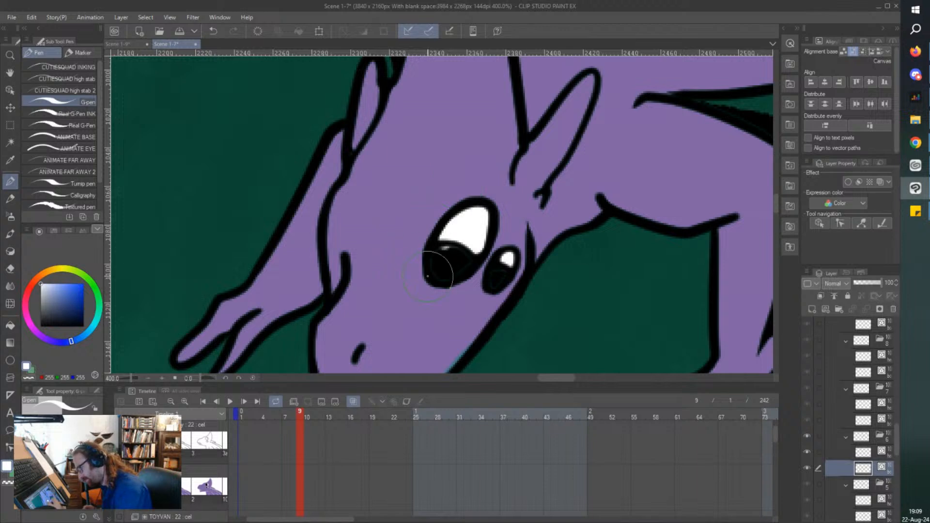
Sample black from the eye and fill in both pupils of the purple character.
{"action": "right_click", "coordinate": [446, 253]}
{"action": "mouse_move", "coordinate": [447, 254]}
{"action": "left_mouse_down"}
{"action": "mouse_move", "coordinate": [468, 263]}
{"action": "mouse_move", "coordinate": [448, 277]}
{"action": "mouse_move", "coordinate": [433, 262]}
{"action": "mouse_move", "coordinate": [496, 270]}
{"action": "left_mouse_up"}
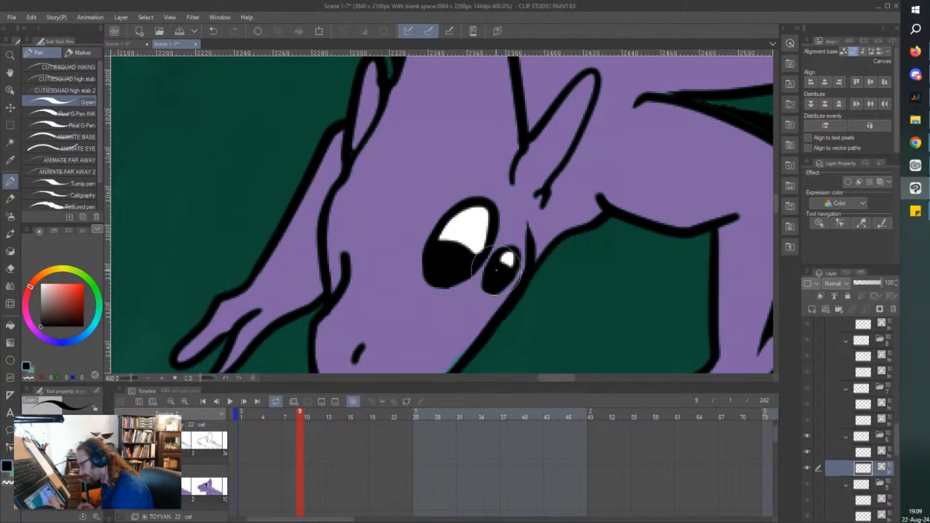
Sample the body purple, paint over the uncoloured gaps along the purple character's snout, mouth and limbs, and save Scene 1-7.
{"action": "right_click", "coordinate": [470, 151]}
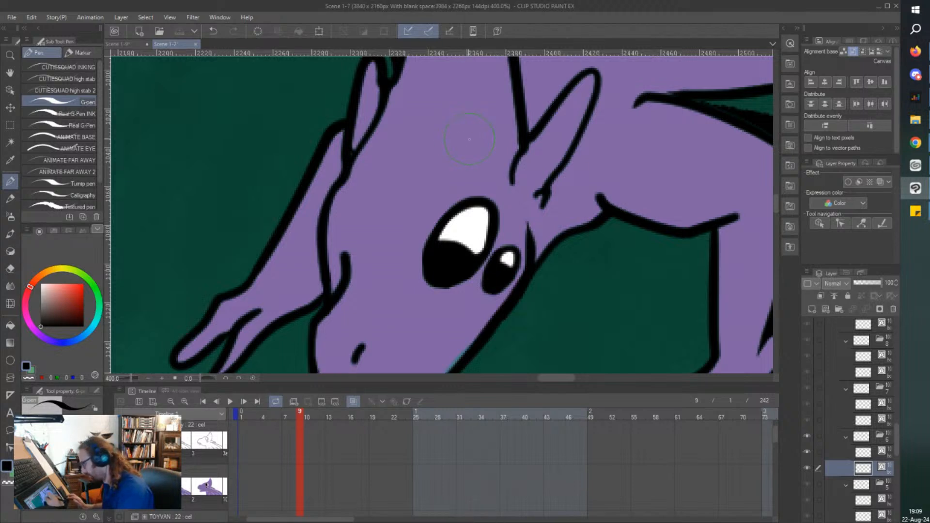
{"action": "right_click", "coordinate": [470, 140]}
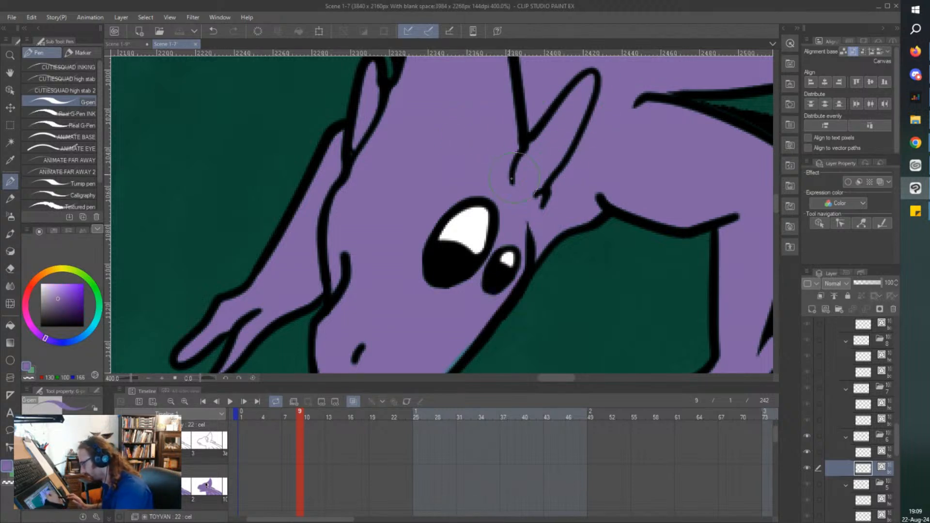
{"action": "scroll", "coordinate": [463, 147], "scroll_direction": "down", "scroll_amount": 2}
{"action": "scroll", "coordinate": [401, 237], "scroll_direction": "up", "scroll_amount": 3}
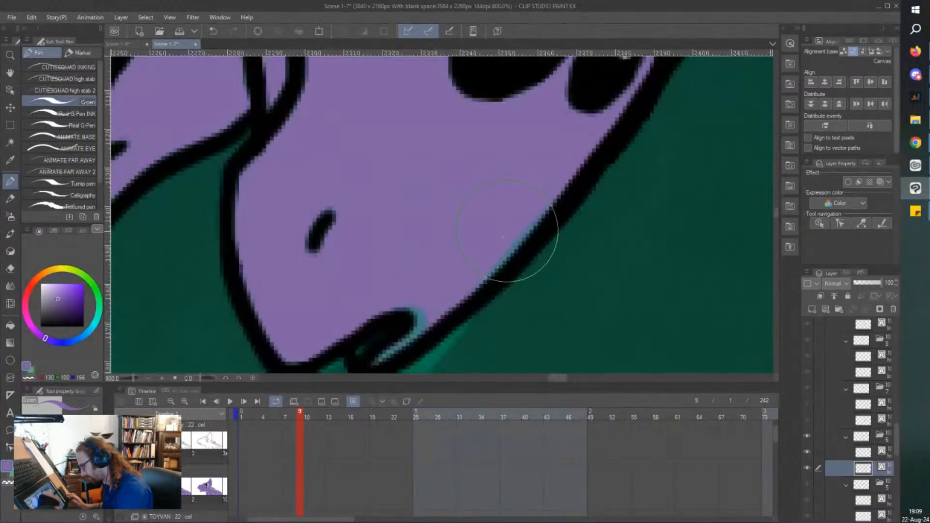
{"action": "scroll", "coordinate": [530, 239], "scroll_direction": "down", "scroll_amount": 1}
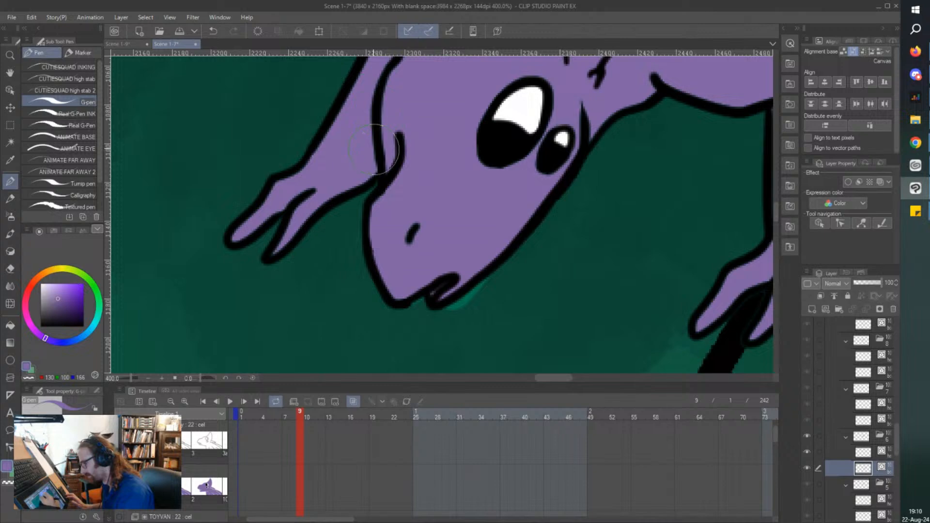
{"action": "scroll", "coordinate": [465, 223], "scroll_direction": "down", "scroll_amount": 3}
{"action": "scroll", "coordinate": [581, 147], "scroll_direction": "up", "scroll_amount": 3}
{"action": "scroll", "coordinate": [581, 148], "scroll_direction": "up", "scroll_amount": 2}
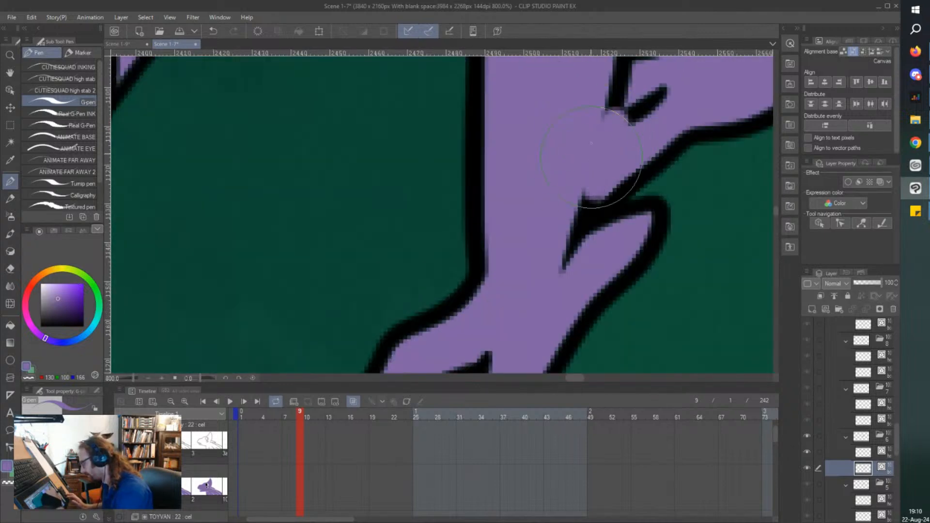
{"action": "scroll", "coordinate": [580, 94], "scroll_direction": "down", "scroll_amount": 5}
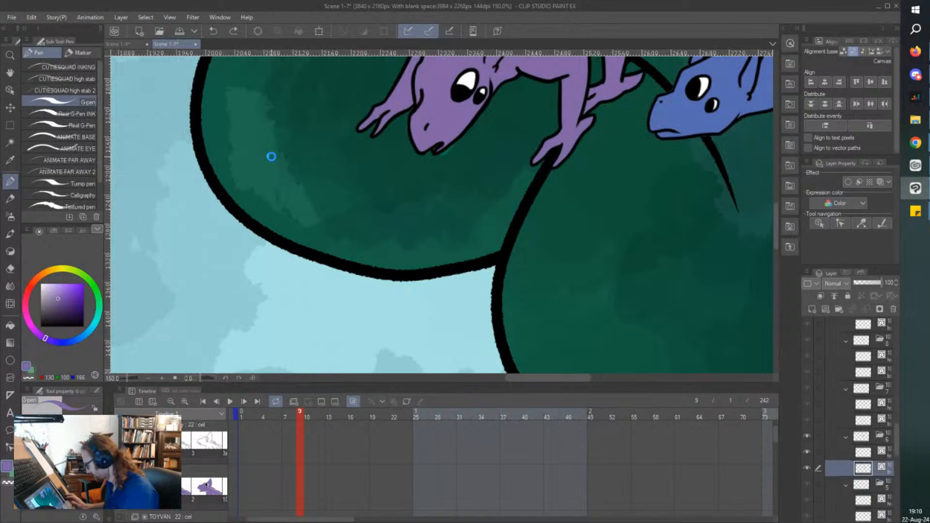
{"action": "key", "text": "ctrl+s"}
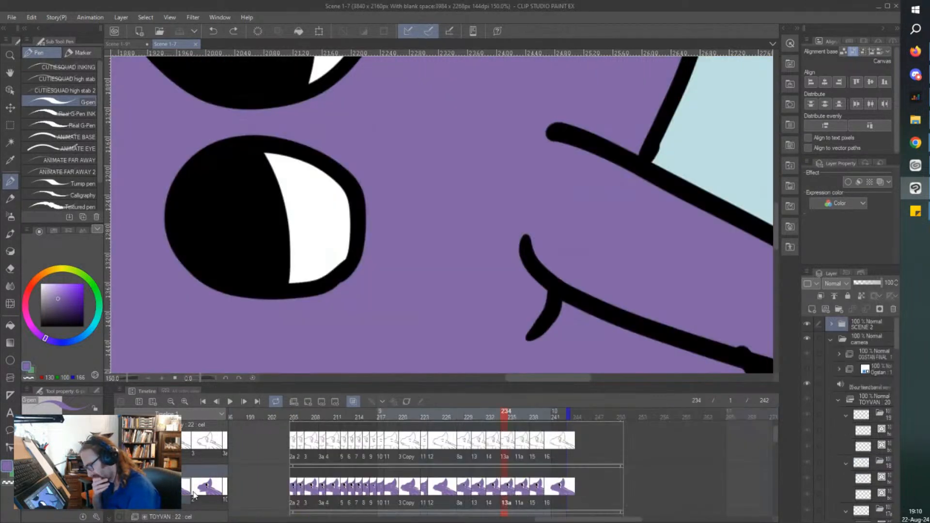
Inspect the purple character's close-up cels around frames 208 and 209 for missing colour.
{"action": "scroll", "coordinate": [387, 303], "scroll_direction": "down", "scroll_amount": 4}
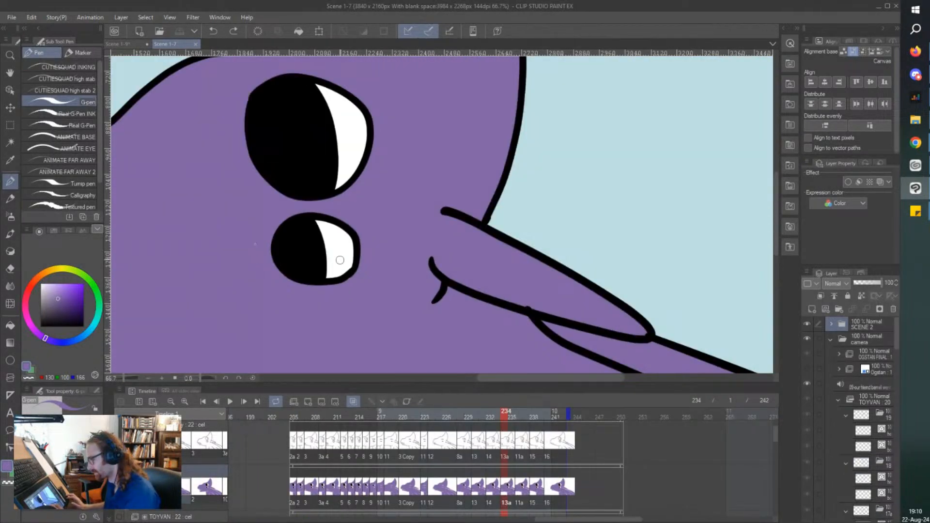
{"action": "left_click", "coordinate": [323, 503]}
{"action": "left_click", "coordinate": [321, 495]}
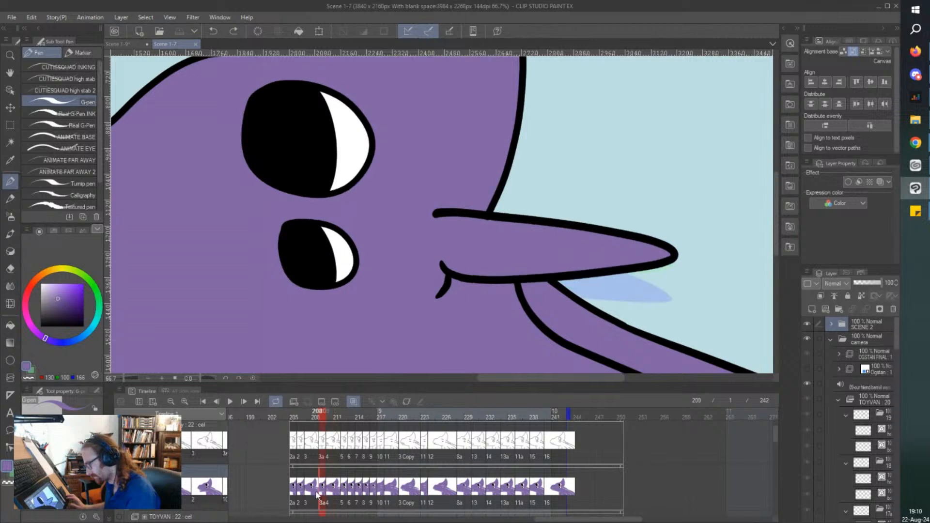
{"action": "left_click", "coordinate": [314, 494]}
{"action": "scroll", "coordinate": [307, 320], "scroll_direction": "down", "scroll_amount": 3}
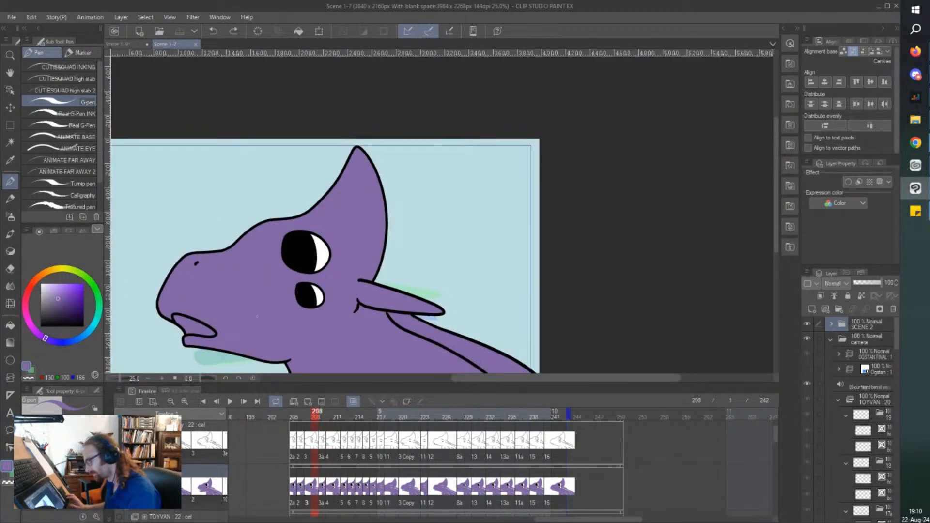
{"action": "scroll", "coordinate": [257, 316], "scroll_direction": "down", "scroll_amount": 2}
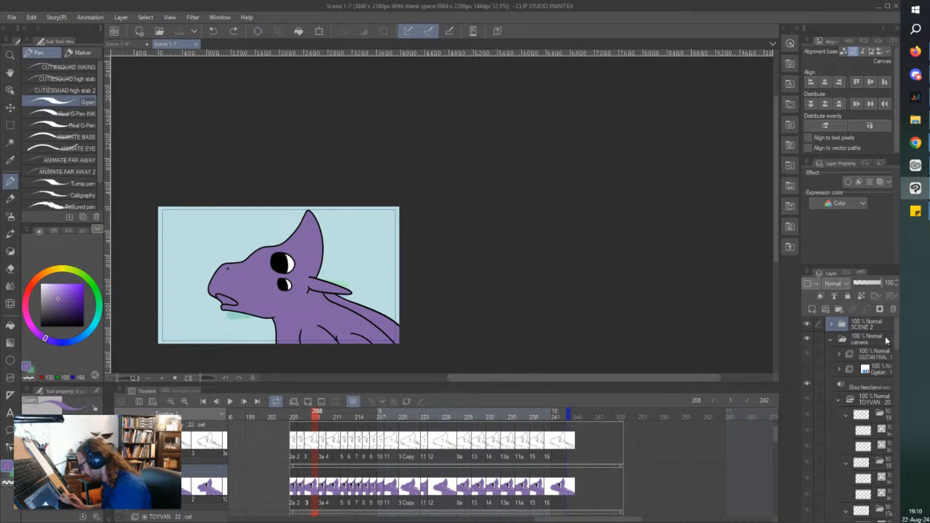
Re-enable the keyframes on the camera folder, reselect the SCENE 2 folder and go to frame 57.
{"action": "left_click", "coordinate": [872, 341]}
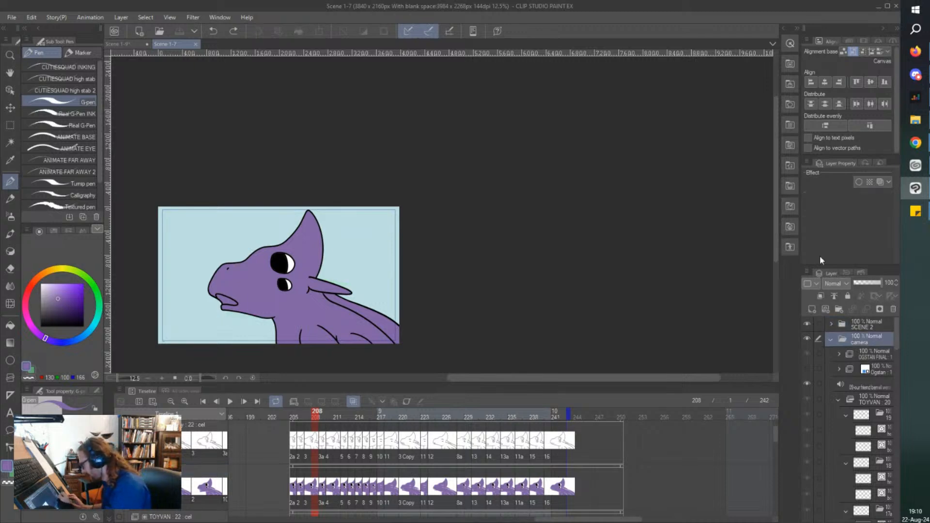
{"action": "left_click", "coordinate": [403, 401]}
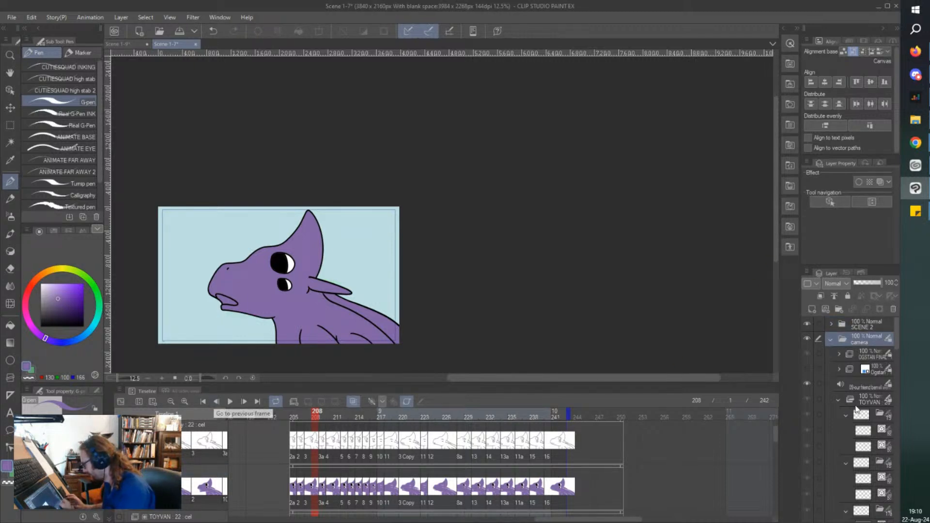
{"action": "left_click", "coordinate": [853, 327]}
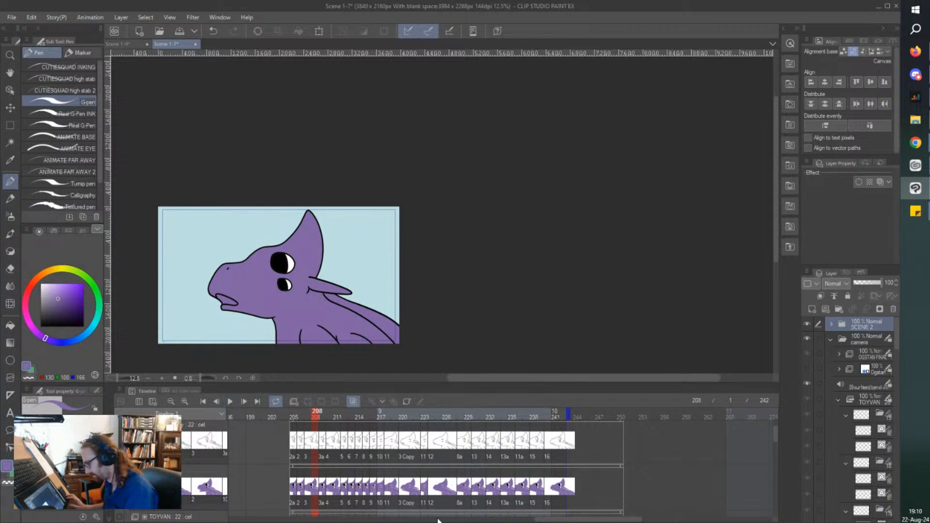
{"action": "left_click_drag", "start_coordinate": [545, 520], "coordinate": [233, 511]}
{"action": "left_click_drag", "start_coordinate": [329, 415], "coordinate": [735, 412]}
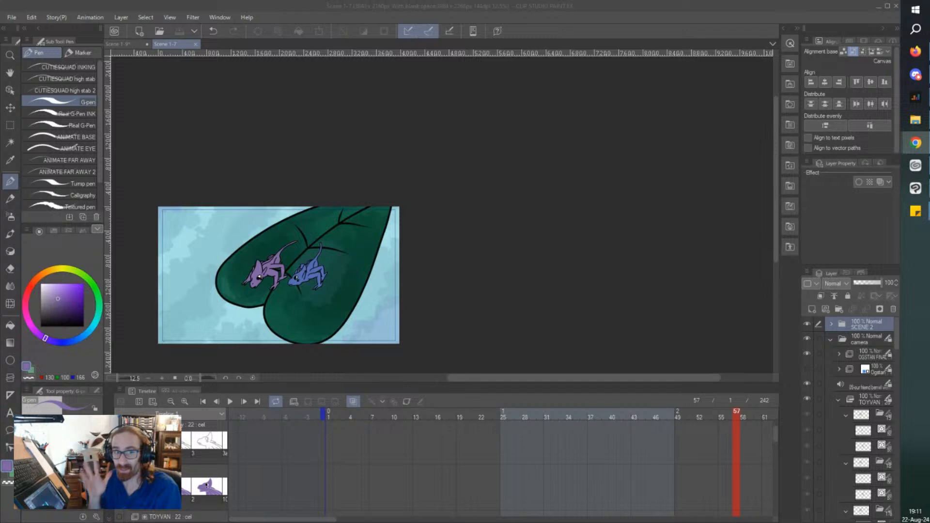
Close the Scene 1-9 and Scene 1-7 files.
{"action": "left_click", "coordinate": [130, 44]}
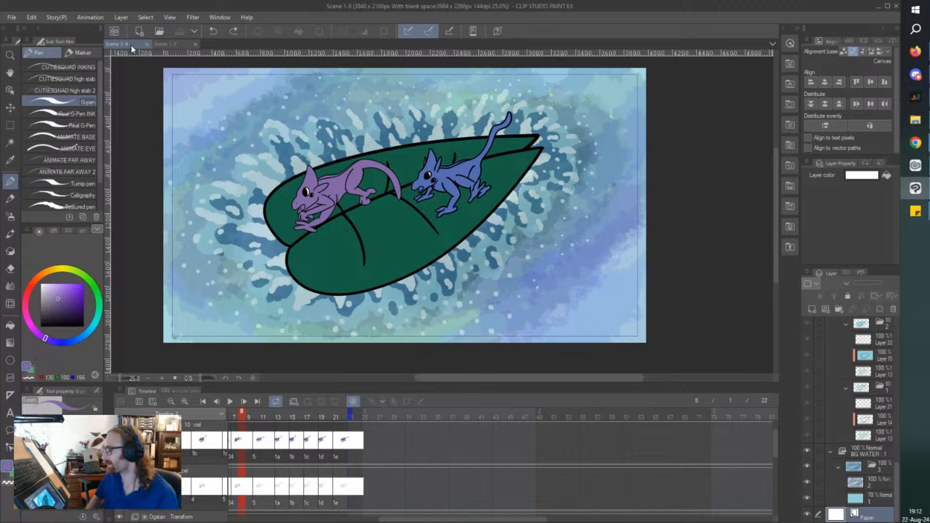
{"action": "left_click", "coordinate": [146, 44]}
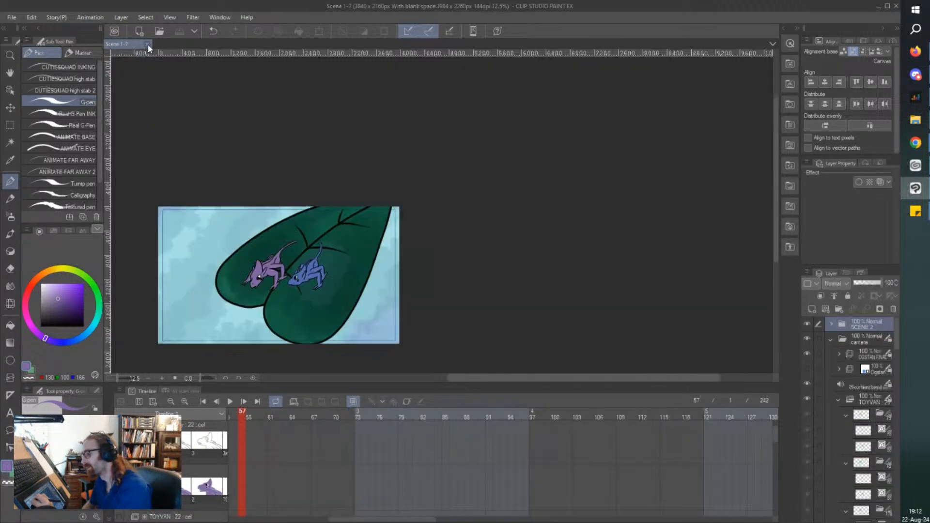
{"action": "left_click", "coordinate": [147, 45]}
Open the 1-10 file from the Scenes folder.
{"action": "left_click", "coordinate": [12, 17]}
{"action": "left_click", "coordinate": [29, 42]}
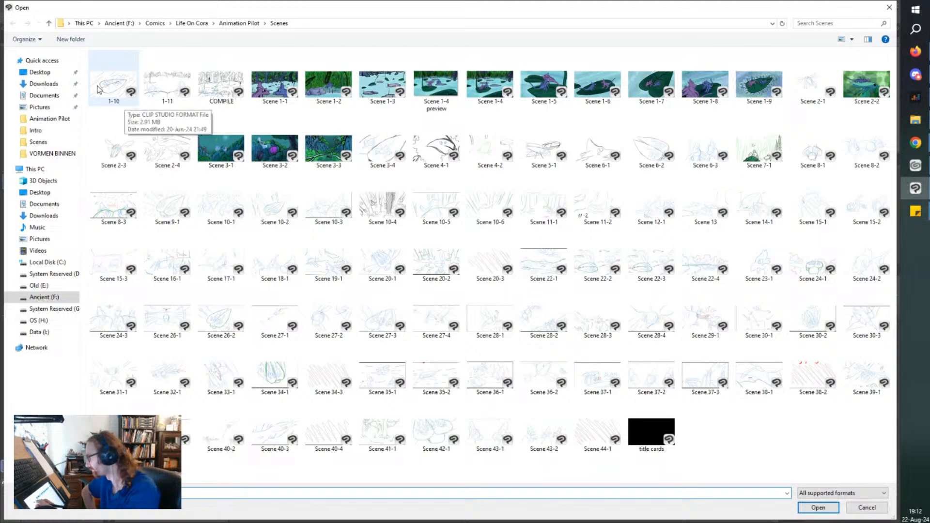
{"action": "double_click", "coordinate": [114, 100]}
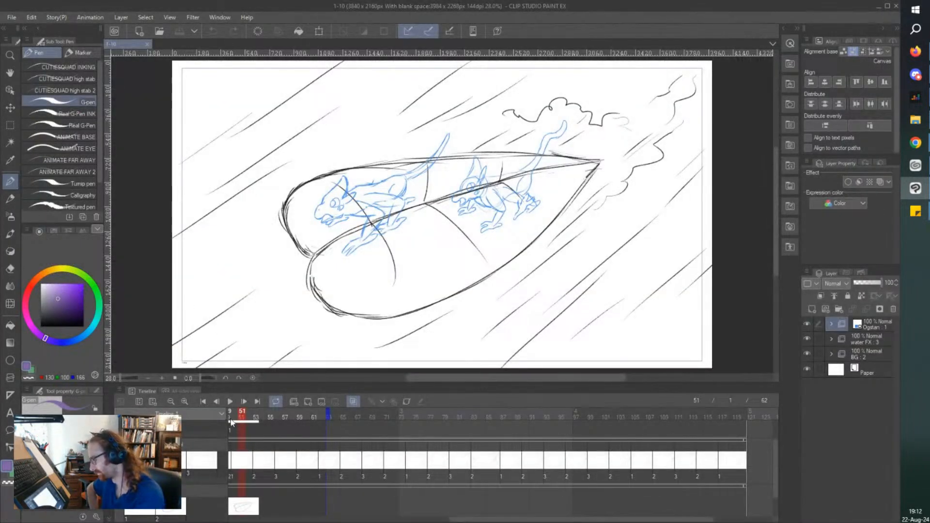
Play the 1-10 rough animation from the start twice to review the leaf and water motion.
{"action": "left_click_drag", "start_coordinate": [243, 416], "coordinate": [93, 407]}
{"action": "left_click", "coordinate": [230, 402]}
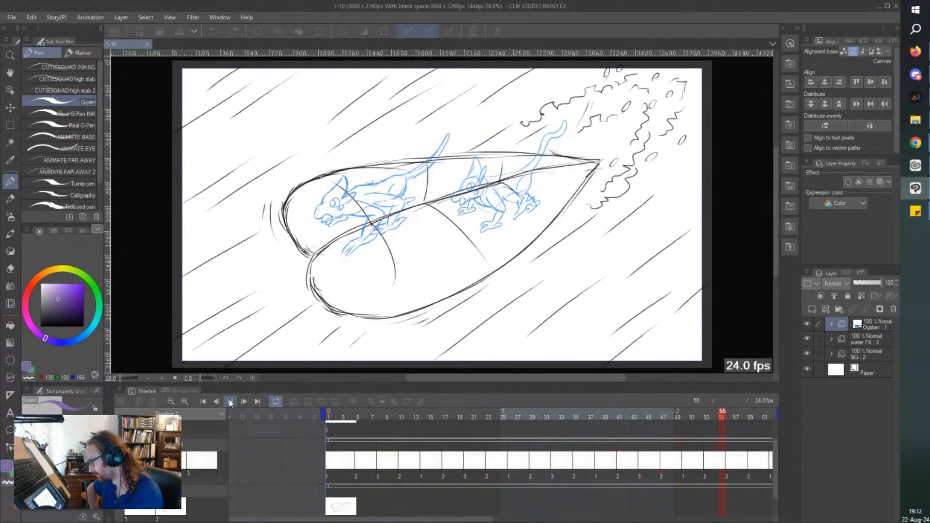
{"action": "left_click", "coordinate": [230, 402]}
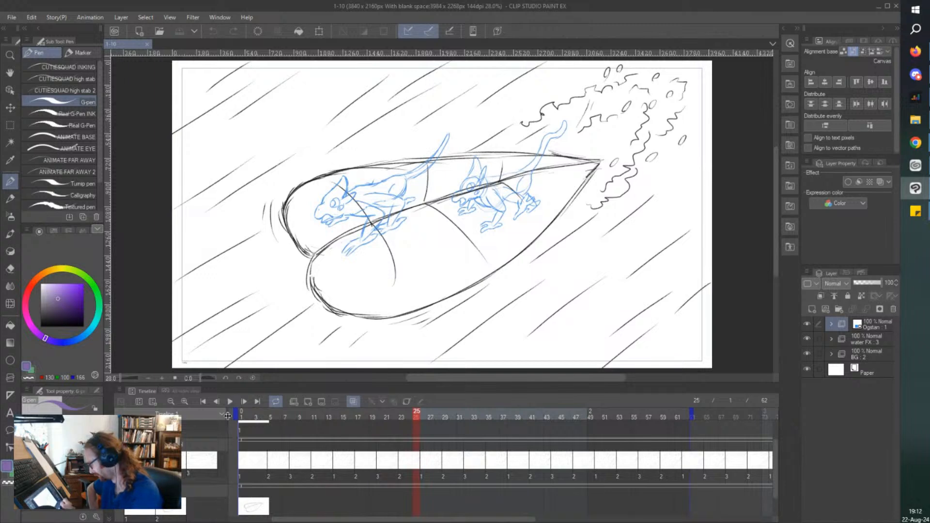
{"action": "scroll", "coordinate": [775, 444], "scroll_direction": "up", "scroll_amount": 2}
{"action": "left_click", "coordinate": [225, 405]}
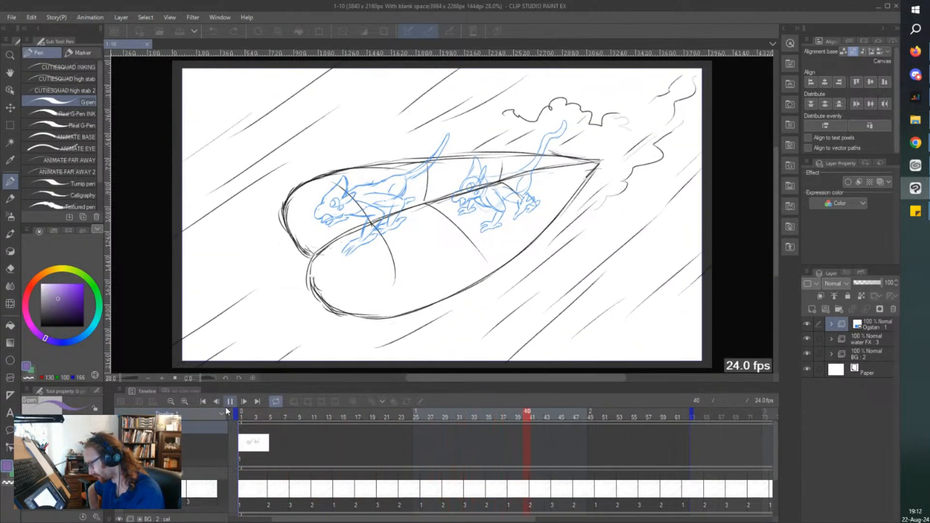
{"action": "left_click", "coordinate": [230, 402]}
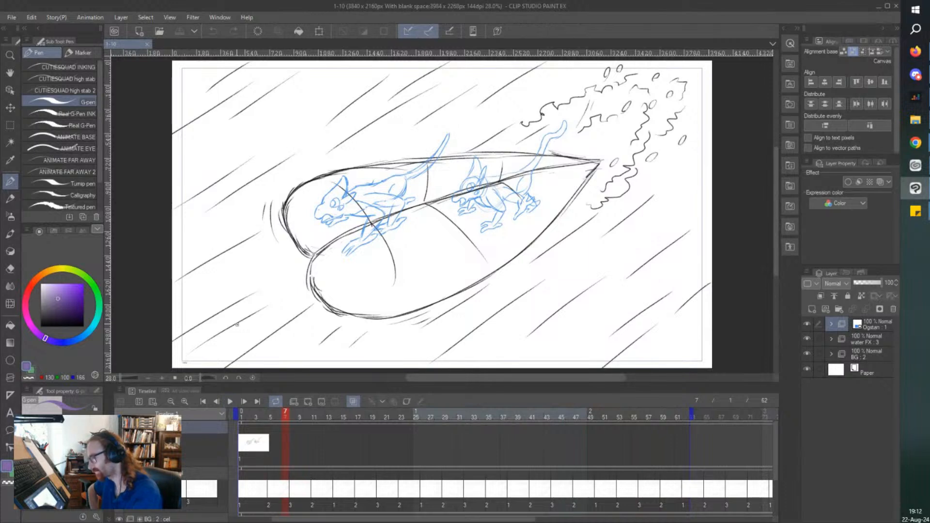
{"action": "left_click", "coordinate": [915, 121]}
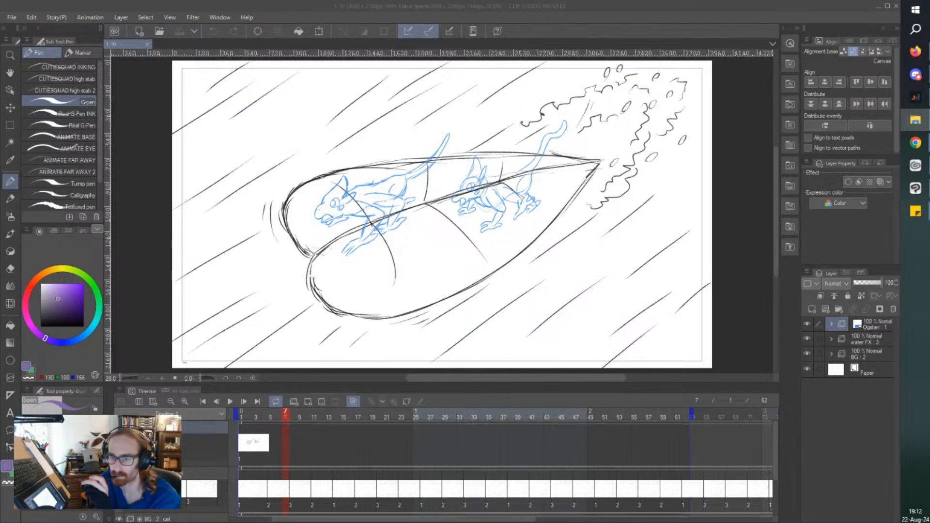
{"action": "key", "text": "alt+Tab"}
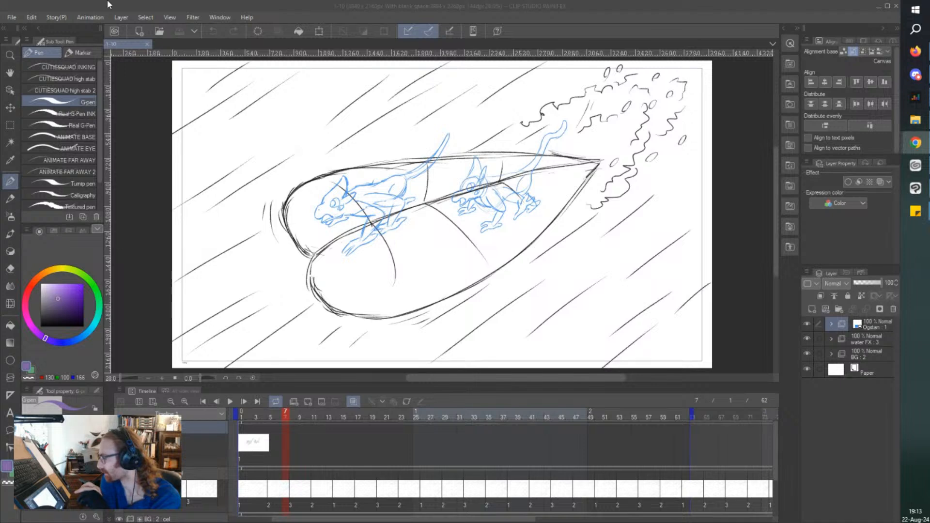
Open the Scene 7-1 file from the Scenes folder.
{"action": "left_click", "coordinate": [14, 17]}
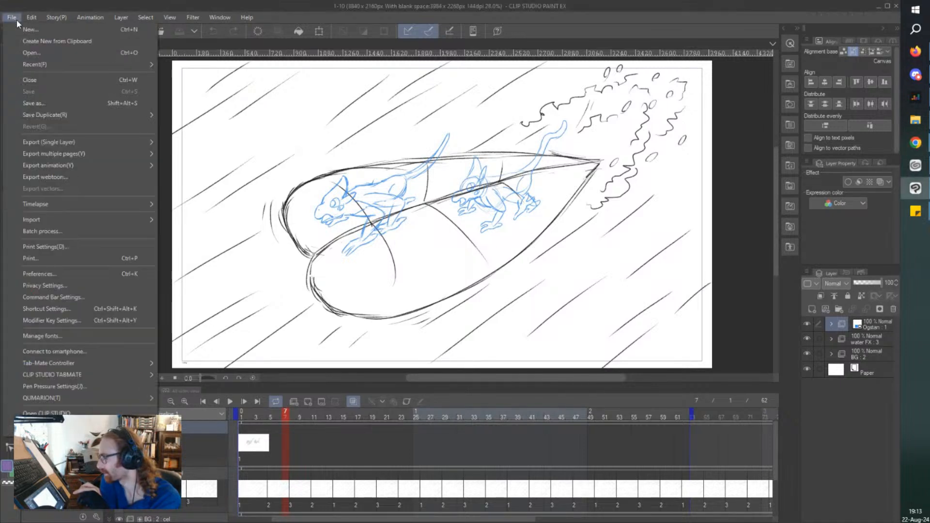
{"action": "left_click", "coordinate": [28, 53]}
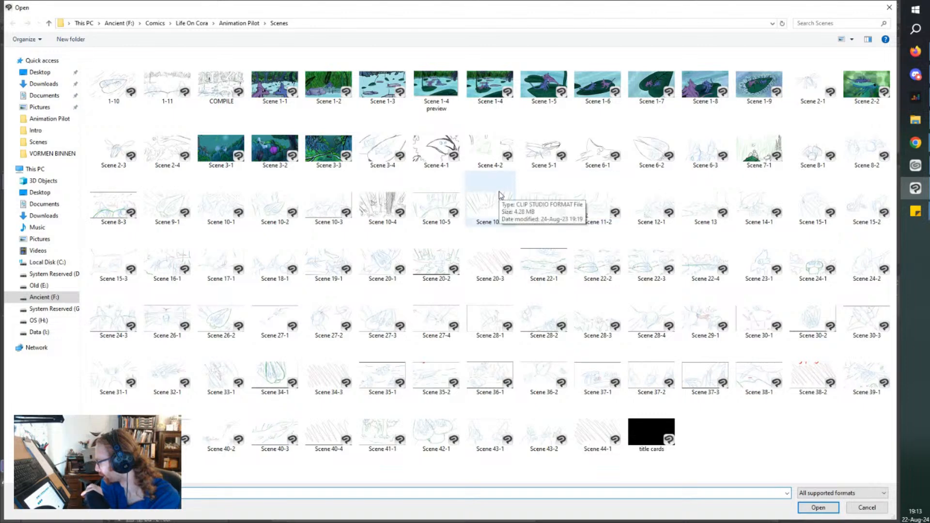
{"action": "double_click", "coordinate": [746, 165]}
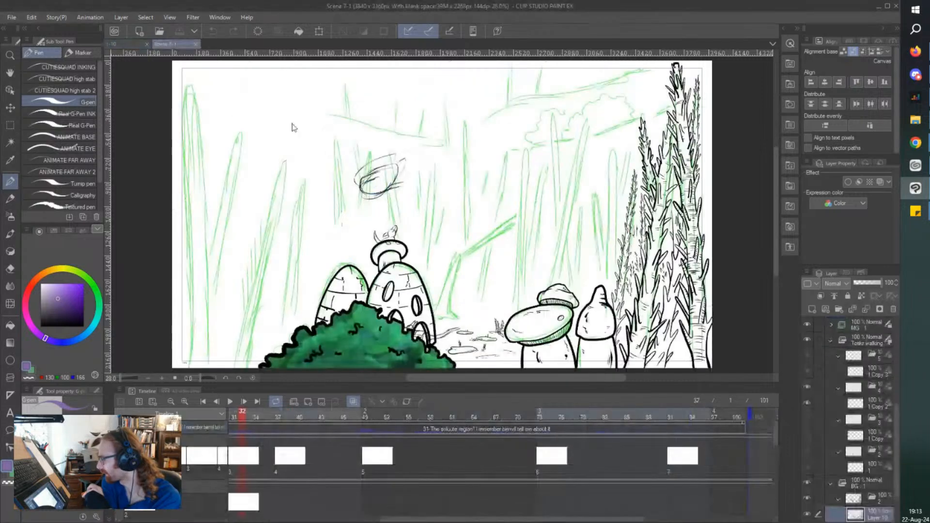
Select the Real G-Pen INK brush, undo a purple test stroke beside the tall plants, and set the drawing colour to black.
{"action": "scroll", "coordinate": [568, 162], "scroll_direction": "up", "scroll_amount": 8}
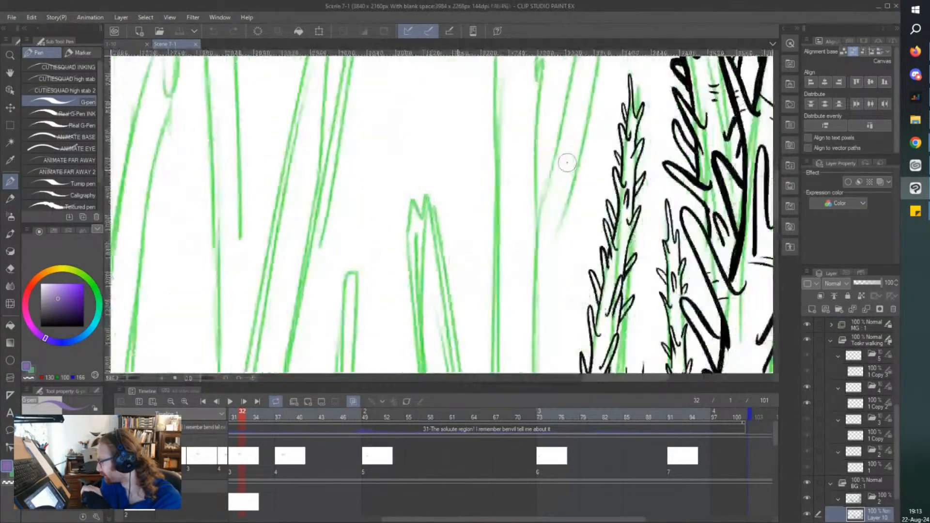
{"action": "left_click", "coordinate": [81, 115]}
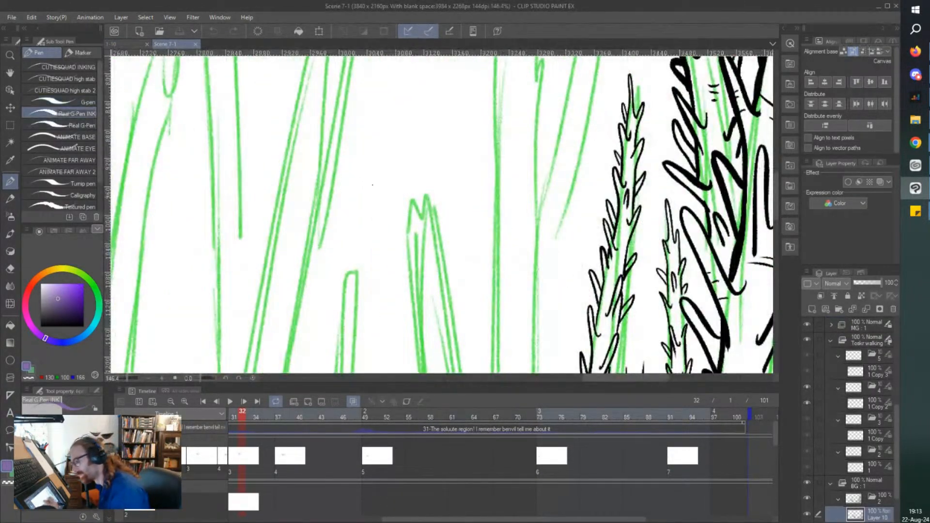
{"action": "scroll", "coordinate": [429, 191], "scroll_direction": "down", "scroll_amount": 4}
{"action": "scroll", "coordinate": [429, 191], "scroll_direction": "down", "scroll_amount": 3}
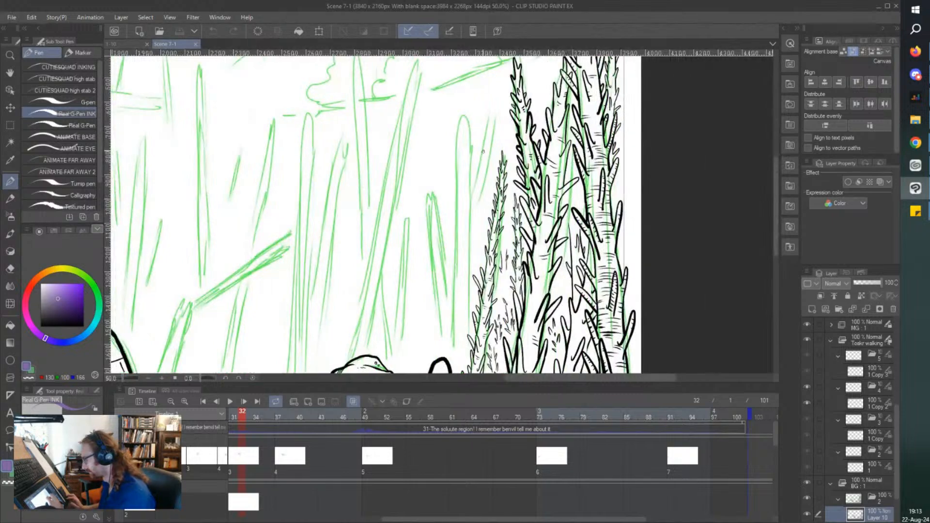
{"action": "scroll", "coordinate": [498, 76], "scroll_direction": "up", "scroll_amount": 5}
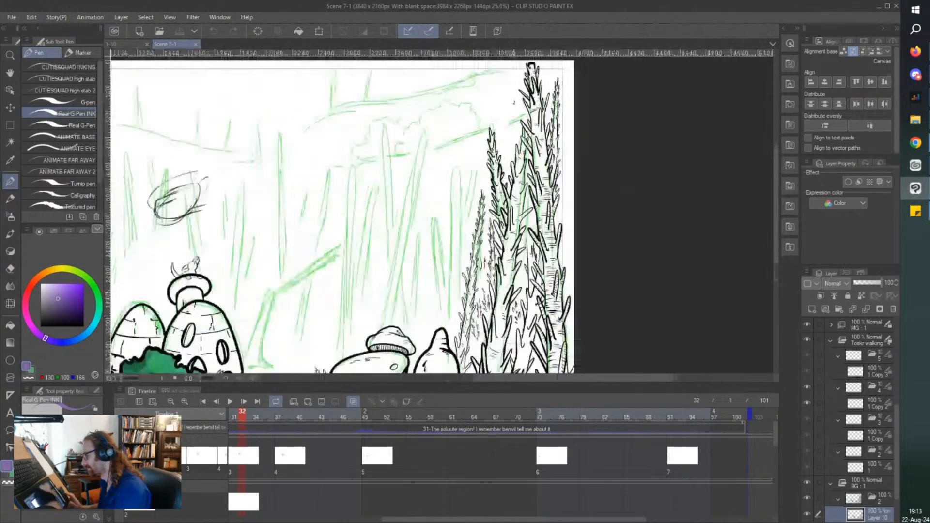
{"action": "left_click_drag", "start_coordinate": [526, 147], "coordinate": [531, 182]}
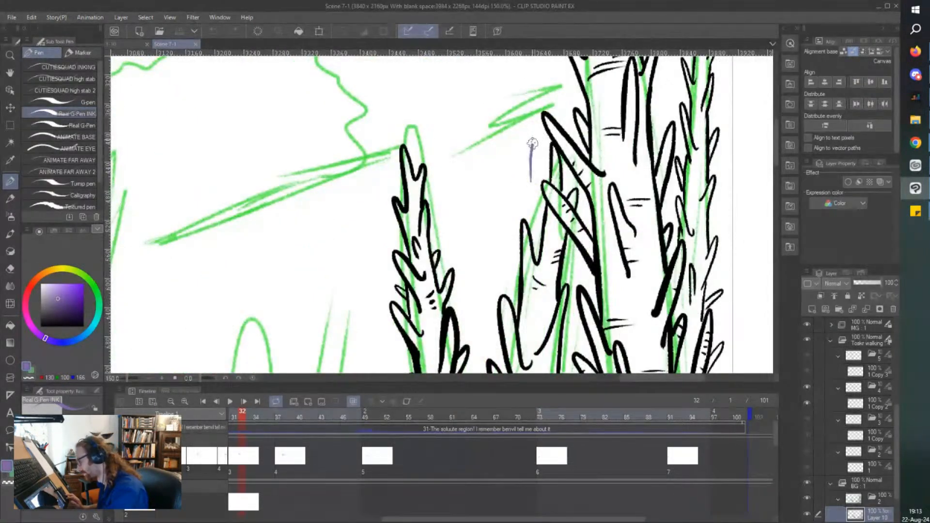
{"action": "key", "text": "ctrl+z"}
{"action": "left_click_drag", "start_coordinate": [51, 300], "coordinate": [229, 419]}
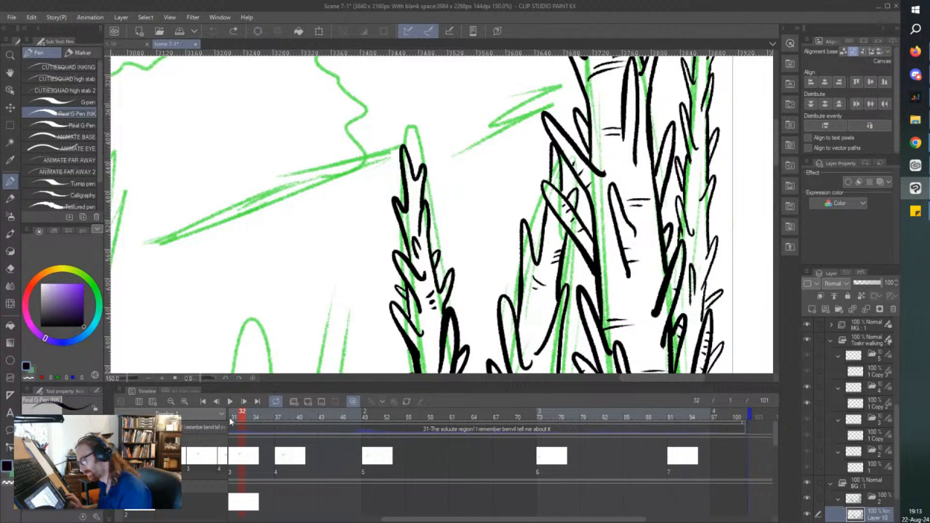
Ink a thin spiky stalk tip with small inner marks beside the tall plants on the background layer.
{"action": "mouse_move", "coordinate": [531, 186]}
{"action": "left_mouse_down"}
{"action": "mouse_move", "coordinate": [523, 100]}
{"action": "mouse_move", "coordinate": [518, 113]}
{"action": "mouse_move", "coordinate": [505, 75]}
{"action": "mouse_move", "coordinate": [505, 144]}
{"action": "mouse_move", "coordinate": [523, 208]}
{"action": "left_mouse_up"}
{"action": "mouse_move", "coordinate": [519, 141]}
{"action": "left_mouse_down"}
{"action": "mouse_move", "coordinate": [525, 154]}
{"action": "mouse_move", "coordinate": [530, 146]}
{"action": "left_mouse_up"}
{"action": "mouse_move", "coordinate": [505, 184]}
{"action": "left_mouse_down"}
{"action": "mouse_move", "coordinate": [520, 201]}
{"action": "mouse_move", "coordinate": [527, 195]}
{"action": "left_mouse_up"}
{"action": "scroll", "coordinate": [514, 252], "scroll_direction": "down", "scroll_amount": 1}
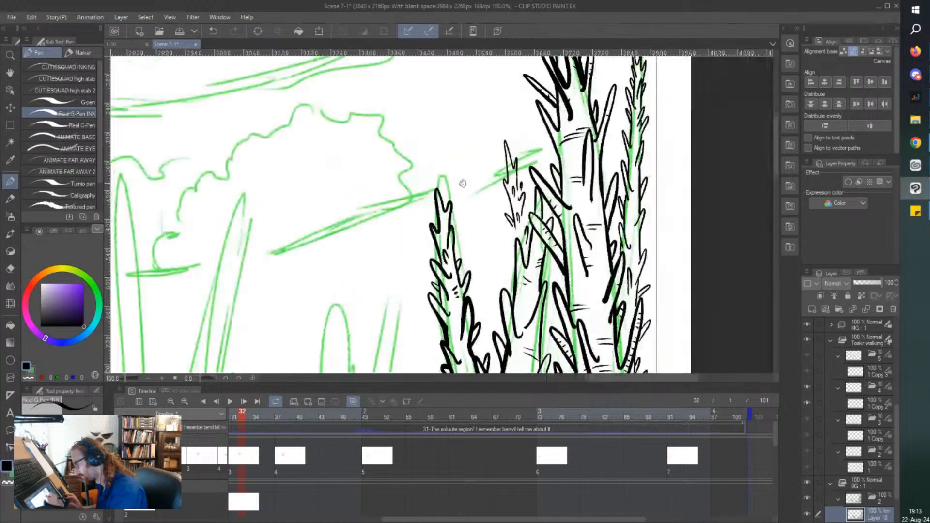
Ink a thin stalk of small pointed leaf strokes in the gap between the tall spiky plants.
{"action": "scroll", "coordinate": [497, 252], "scroll_direction": "up", "scroll_amount": 2}
{"action": "left_click_drag", "start_coordinate": [497, 246], "coordinate": [494, 186]}
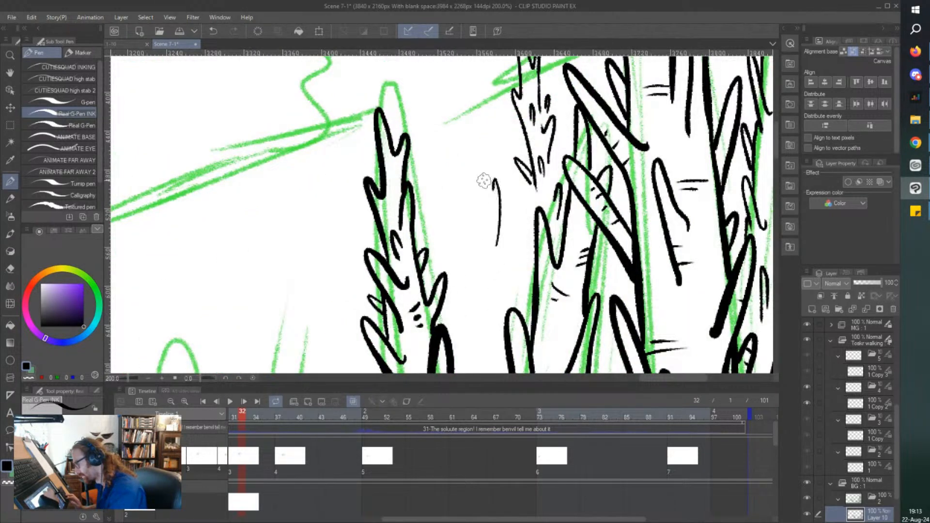
{"action": "left_click_drag", "start_coordinate": [500, 254], "coordinate": [506, 233]}
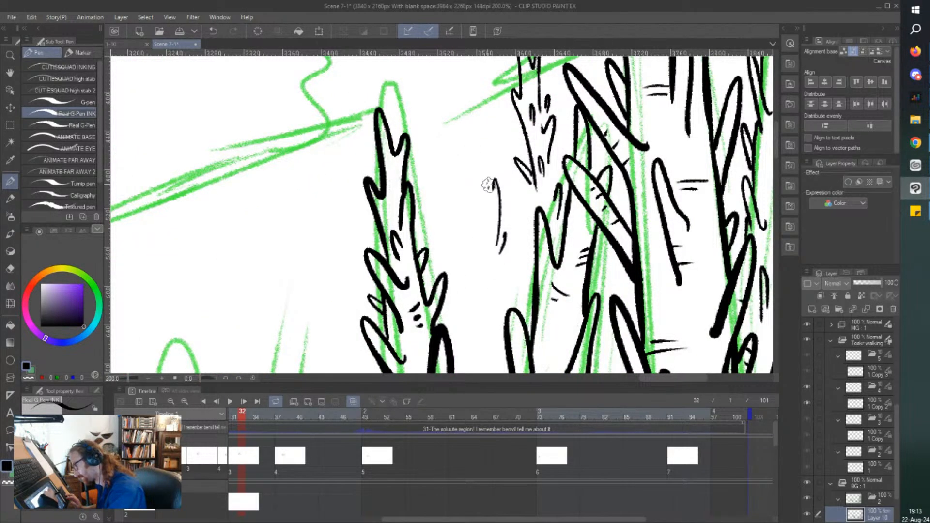
{"action": "mouse_move", "coordinate": [488, 187]}
{"action": "left_mouse_down"}
{"action": "mouse_move", "coordinate": [478, 121]}
{"action": "mouse_move", "coordinate": [489, 161]}
{"action": "left_mouse_up"}
{"action": "mouse_move", "coordinate": [504, 216]}
{"action": "left_mouse_down"}
{"action": "mouse_move", "coordinate": [508, 197]}
{"action": "mouse_move", "coordinate": [485, 216]}
{"action": "left_mouse_up"}
{"action": "mouse_move", "coordinate": [478, 163]}
{"action": "left_mouse_down"}
{"action": "mouse_move", "coordinate": [474, 173]}
{"action": "mouse_move", "coordinate": [469, 107]}
{"action": "left_mouse_up"}
{"action": "left_click_drag", "start_coordinate": [467, 144], "coordinate": [466, 151]}
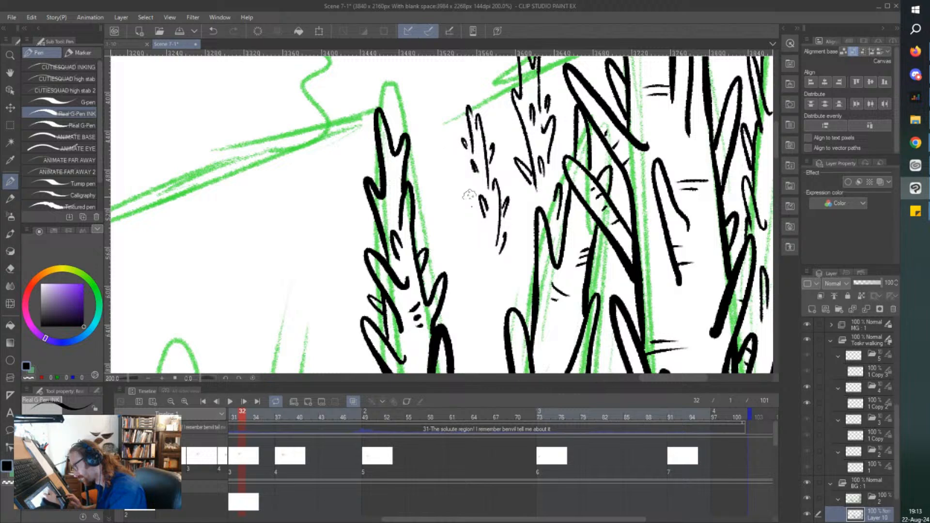
{"action": "mouse_move", "coordinate": [469, 187]}
{"action": "left_mouse_down"}
{"action": "mouse_move", "coordinate": [481, 236]}
{"action": "mouse_move", "coordinate": [477, 208]}
{"action": "left_mouse_up"}
{"action": "mouse_move", "coordinate": [486, 210]}
{"action": "left_mouse_down"}
{"action": "mouse_move", "coordinate": [478, 237]}
{"action": "mouse_move", "coordinate": [491, 294]}
{"action": "left_mouse_up"}
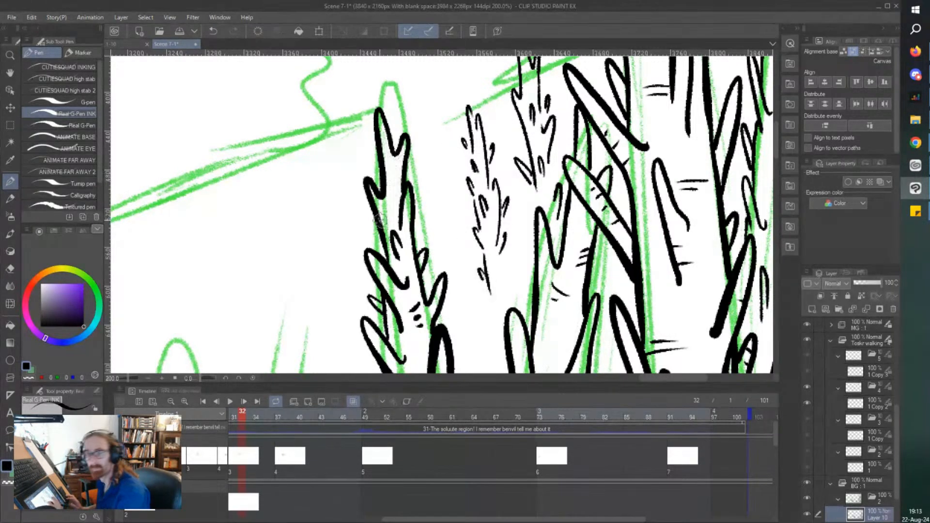
Ink a short stalk of tiny leaf marks lower in the gap, close against the tall plant bordering the open background.
{"action": "key", "text": "ctrl+minus"}
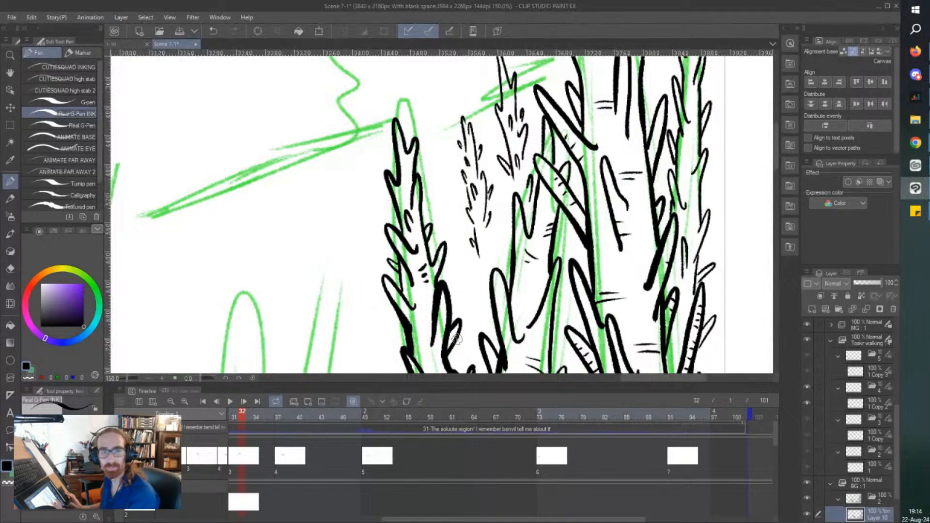
{"action": "scroll", "coordinate": [457, 338], "scroll_direction": "up", "scroll_amount": 1}
{"action": "scroll", "coordinate": [391, 203], "scroll_direction": "down", "scroll_amount": 3}
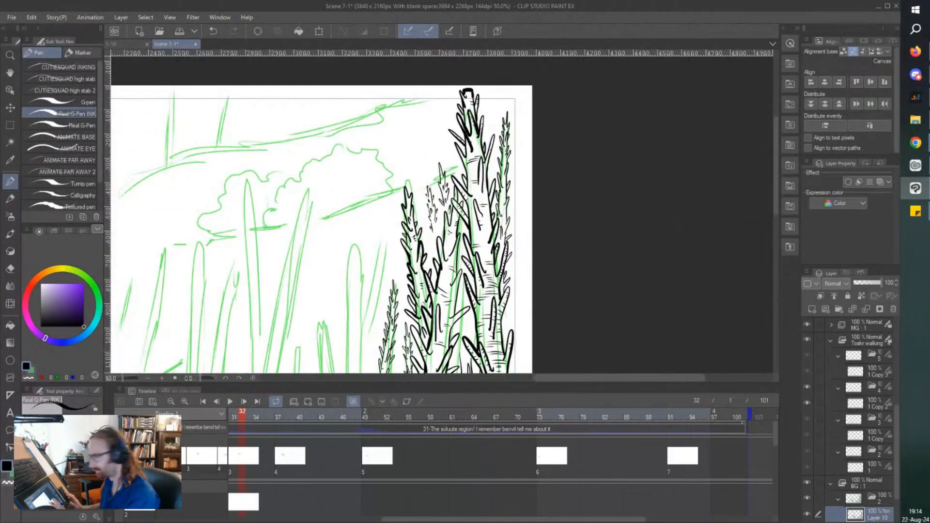
{"action": "scroll", "coordinate": [436, 231], "scroll_direction": "up", "scroll_amount": 4}
{"action": "left_click_drag", "start_coordinate": [444, 228], "coordinate": [442, 159]}
{"action": "left_click_drag", "start_coordinate": [431, 165], "coordinate": [432, 180]}
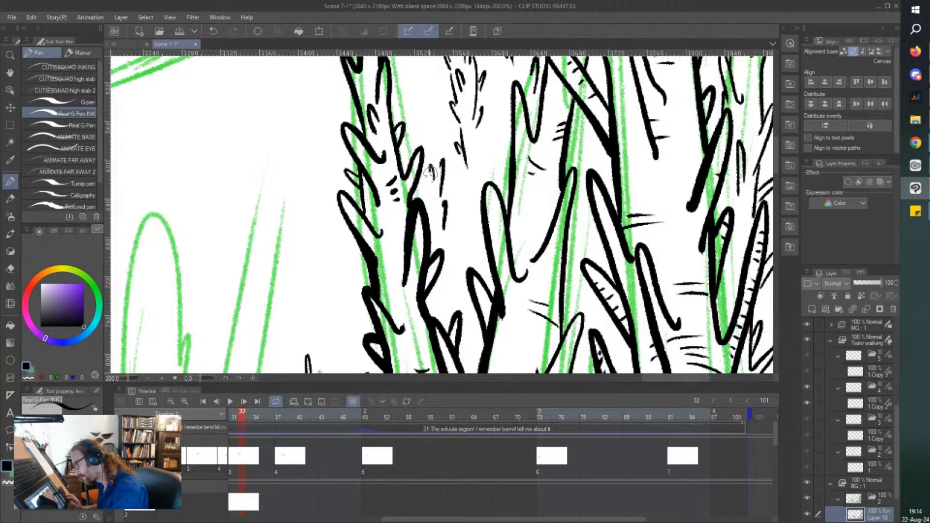
{"action": "mouse_move", "coordinate": [435, 123]}
{"action": "left_mouse_down"}
{"action": "mouse_move", "coordinate": [442, 142]}
{"action": "mouse_move", "coordinate": [431, 156]}
{"action": "left_mouse_up"}
{"action": "left_click_drag", "start_coordinate": [337, 124], "coordinate": [344, 134]}
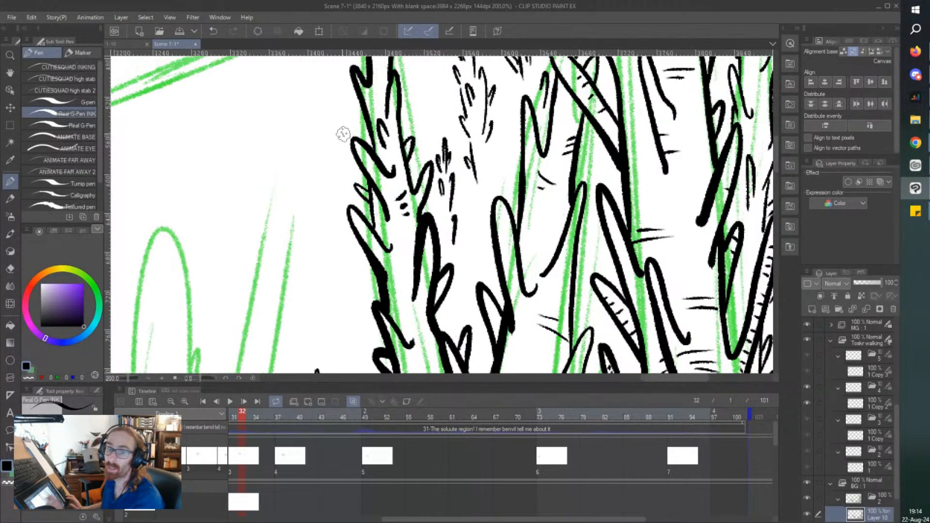
{"action": "left_click_drag", "start_coordinate": [441, 211], "coordinate": [445, 226]}
{"action": "left_click_drag", "start_coordinate": [436, 194], "coordinate": [437, 203]}
{"action": "mouse_move", "coordinate": [445, 244]}
{"action": "left_mouse_down"}
{"action": "mouse_move", "coordinate": [444, 259]}
{"action": "mouse_move", "coordinate": [454, 265]}
{"action": "left_mouse_up"}
{"action": "left_click_drag", "start_coordinate": [457, 253], "coordinate": [458, 265]}
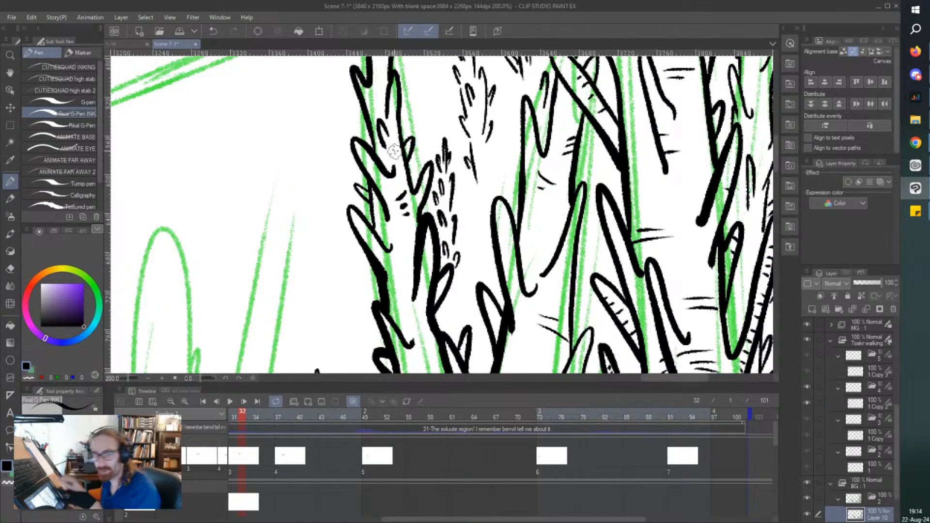
Extend the first thin stalk downward with small loop-shaped leaves beside the large trunk's side branch.
{"action": "left_click_drag", "start_coordinate": [394, 152], "coordinate": [399, 152]}
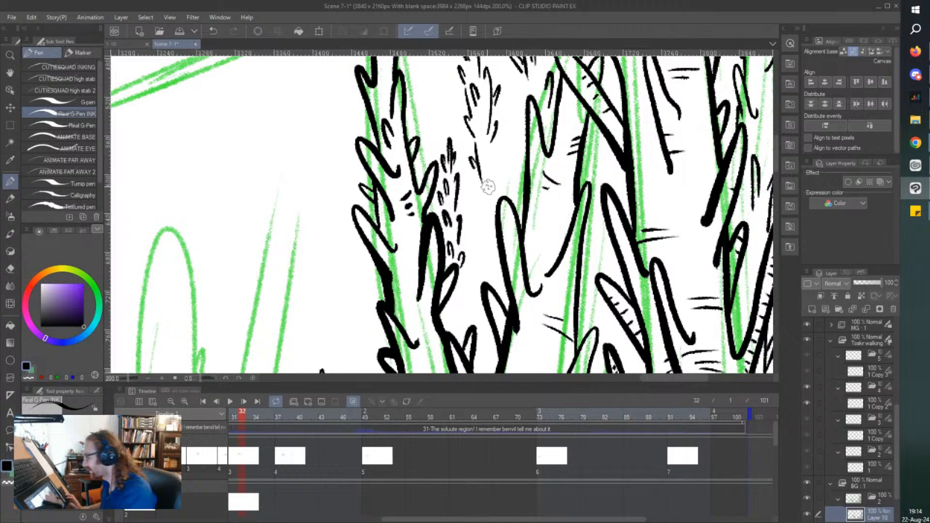
{"action": "left_click_drag", "start_coordinate": [514, 156], "coordinate": [513, 175]}
{"action": "left_click_drag", "start_coordinate": [513, 119], "coordinate": [501, 176]}
{"action": "left_click_drag", "start_coordinate": [509, 139], "coordinate": [503, 157]}
{"action": "mouse_move", "coordinate": [505, 116]}
{"action": "left_mouse_down"}
{"action": "mouse_move", "coordinate": [503, 128]}
{"action": "mouse_move", "coordinate": [504, 118]}
{"action": "left_mouse_up"}
{"action": "left_click_drag", "start_coordinate": [507, 103], "coordinate": [511, 119]}
{"action": "left_click_drag", "start_coordinate": [509, 86], "coordinate": [507, 98]}
{"action": "left_click_drag", "start_coordinate": [510, 85], "coordinate": [511, 99]}
{"action": "left_click_drag", "start_coordinate": [517, 139], "coordinate": [515, 152]}
{"action": "left_click_drag", "start_coordinate": [518, 138], "coordinate": [519, 149]}
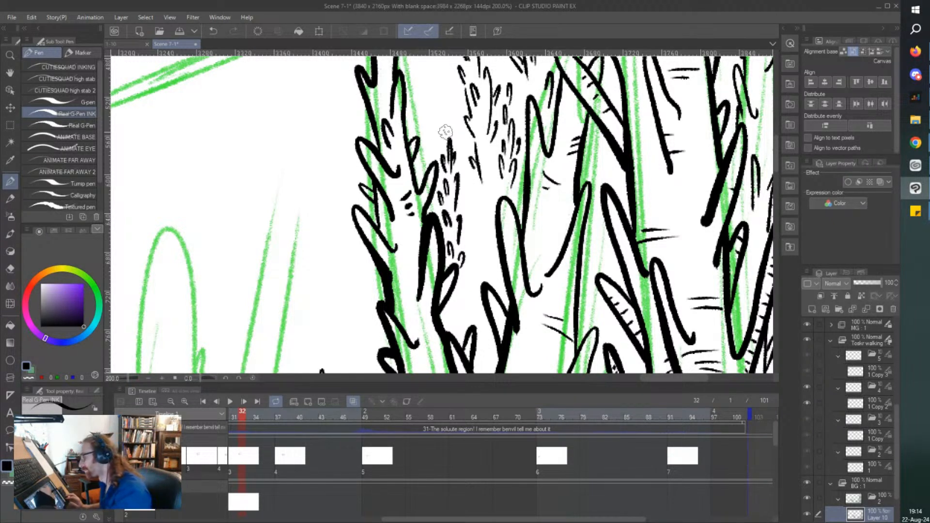
Add small leaf marks above the short stalk and continue the middle stalk down toward the plant bases.
{"action": "mouse_move", "coordinate": [442, 139]}
{"action": "left_mouse_down"}
{"action": "mouse_move", "coordinate": [440, 105]}
{"action": "mouse_move", "coordinate": [436, 147]}
{"action": "left_mouse_up"}
{"action": "left_click_drag", "start_coordinate": [449, 114], "coordinate": [447, 127]}
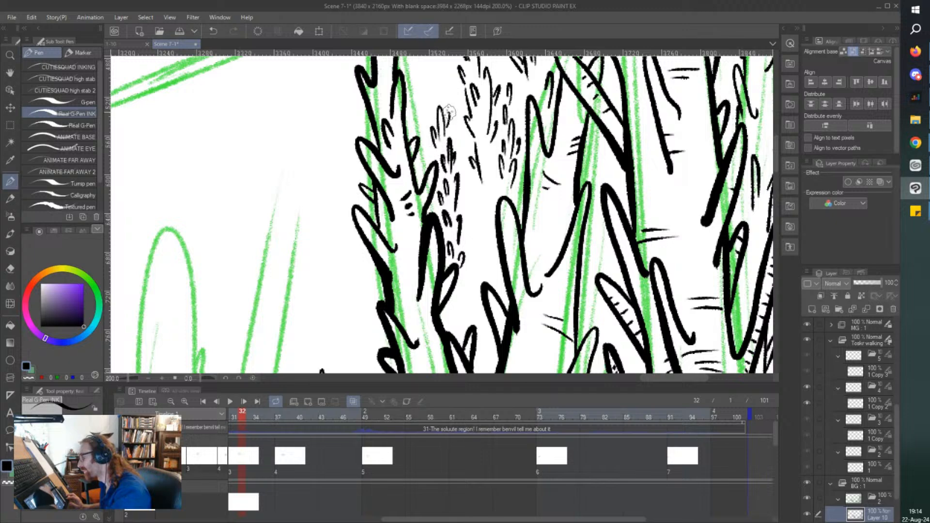
{"action": "scroll", "coordinate": [440, 93], "scroll_direction": "down", "scroll_amount": 1}
{"action": "scroll", "coordinate": [465, 187], "scroll_direction": "up", "scroll_amount": 1}
{"action": "left_click_drag", "start_coordinate": [472, 182], "coordinate": [469, 203]}
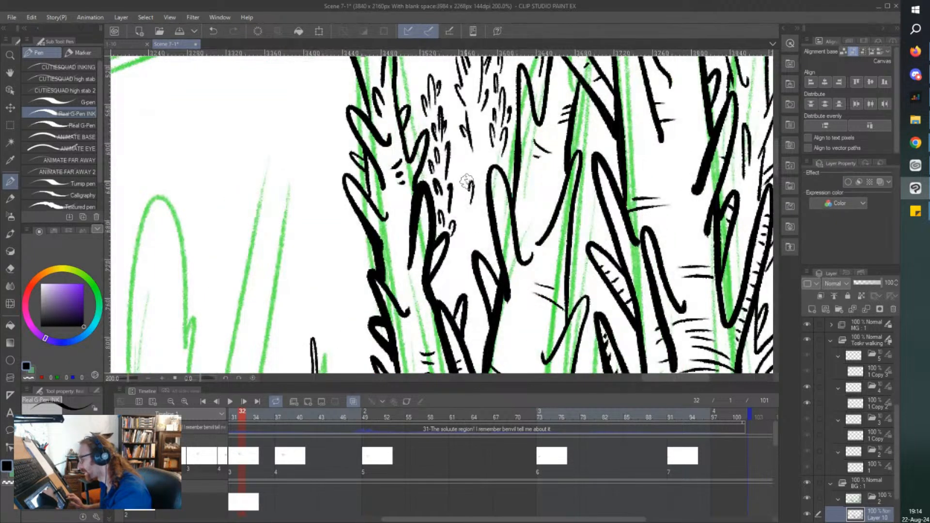
{"action": "mouse_move", "coordinate": [463, 155]}
{"action": "left_mouse_down"}
{"action": "mouse_move", "coordinate": [463, 215]}
{"action": "mouse_move", "coordinate": [474, 219]}
{"action": "mouse_move", "coordinate": [469, 272]}
{"action": "left_mouse_up"}
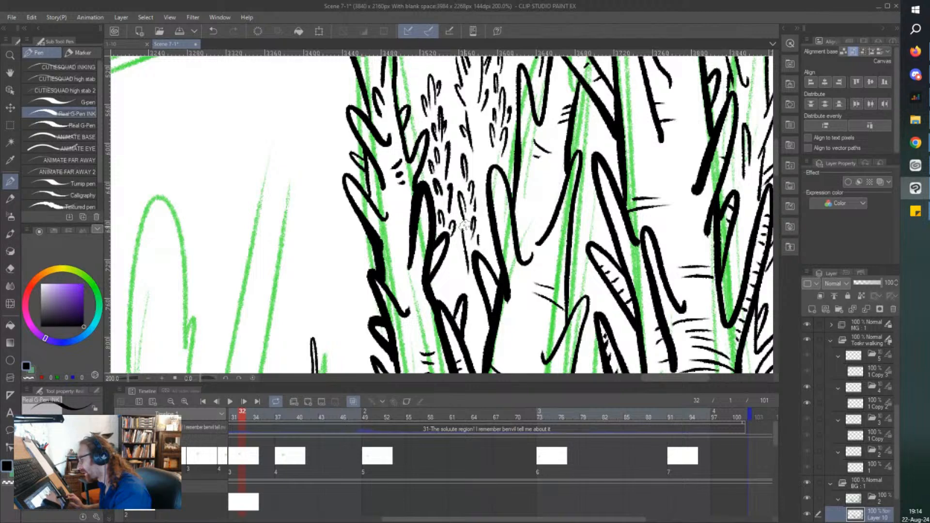
Add short bark texture marks to the crossing branches beside the large trunk.
{"action": "scroll", "coordinate": [402, 199], "scroll_direction": "down", "scroll_amount": 1}
{"action": "scroll", "coordinate": [370, 310], "scroll_direction": "up", "scroll_amount": 5}
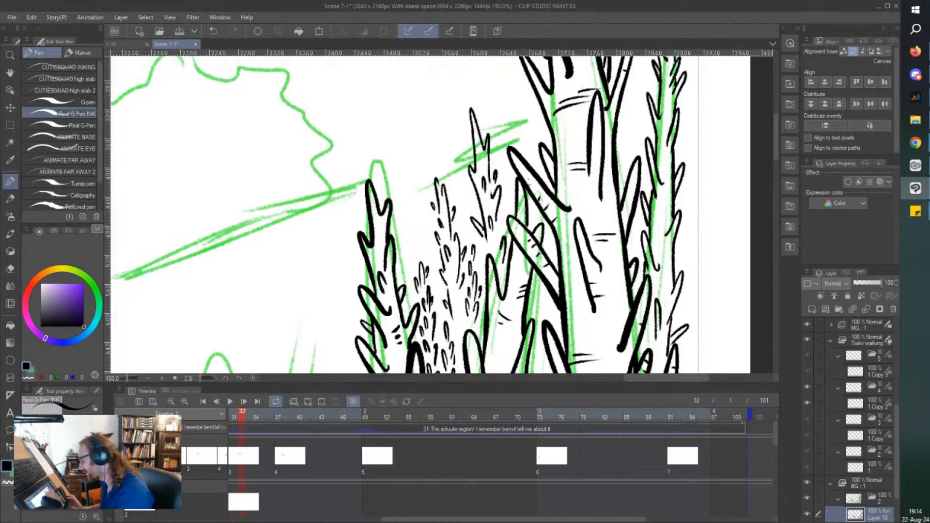
{"action": "scroll", "coordinate": [534, 180], "scroll_direction": "up", "scroll_amount": 1}
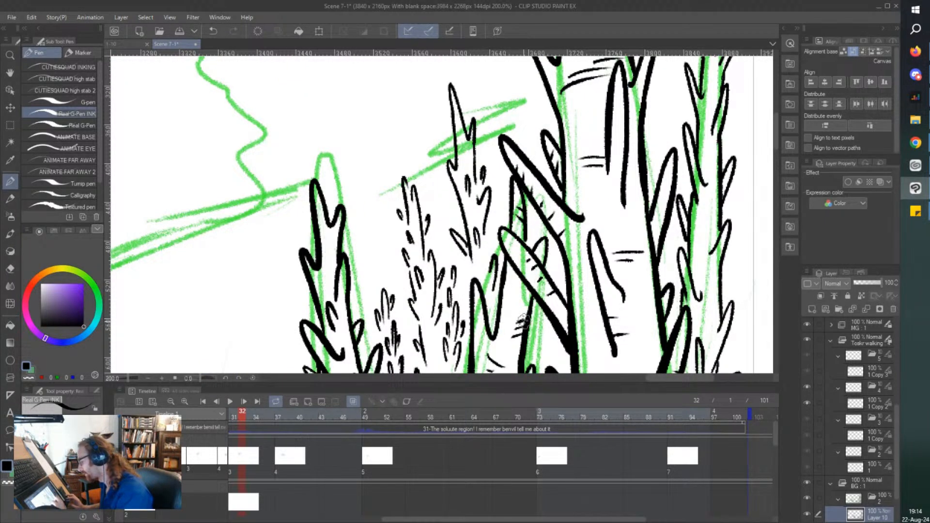
{"action": "mouse_move", "coordinate": [528, 306]}
{"action": "left_mouse_down"}
{"action": "mouse_move", "coordinate": [520, 291]}
{"action": "mouse_move", "coordinate": [479, 311]}
{"action": "mouse_move", "coordinate": [476, 298]}
{"action": "left_mouse_up"}
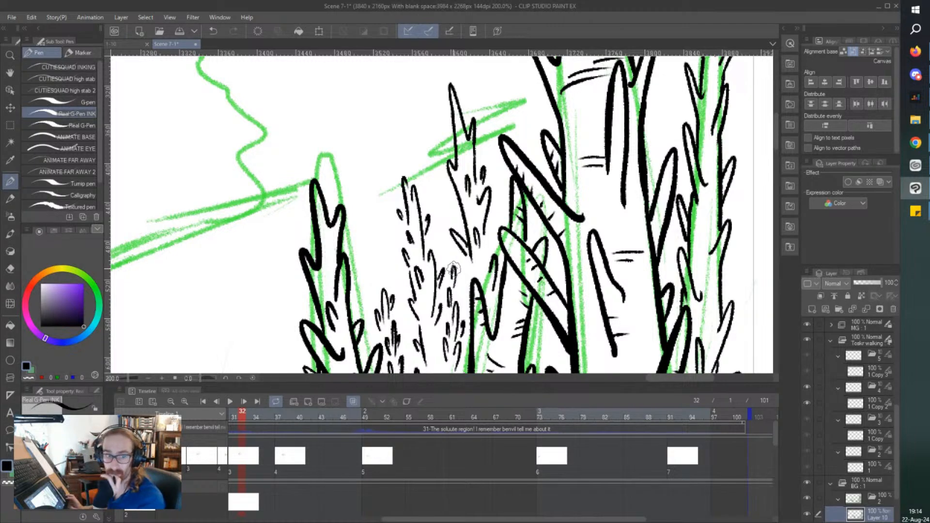
Ink another thin leafy stalk rising between the two existing thin stalks, crossing the green guideline.
{"action": "scroll", "coordinate": [453, 269], "scroll_direction": "left", "scroll_amount": 2}
{"action": "scroll", "coordinate": [453, 269], "scroll_direction": "down", "scroll_amount": 2}
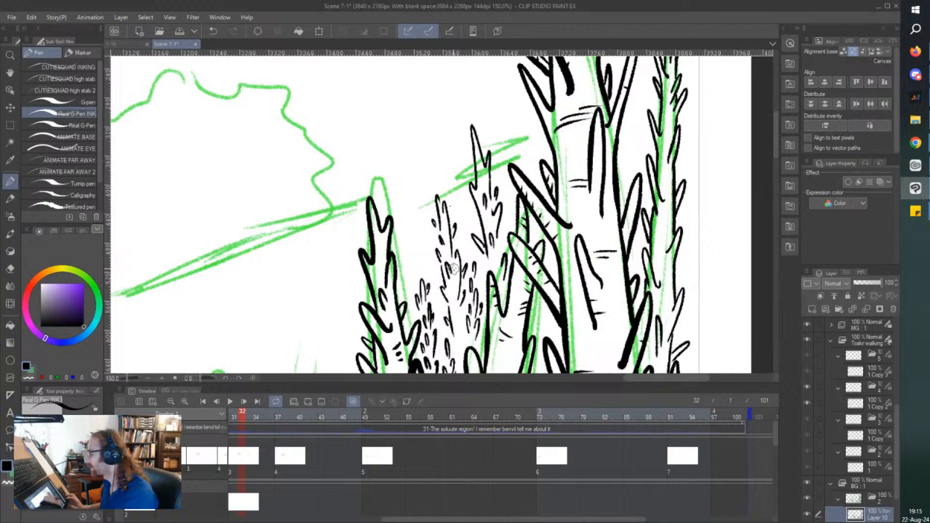
{"action": "scroll", "coordinate": [453, 269], "scroll_direction": "up", "scroll_amount": 2}
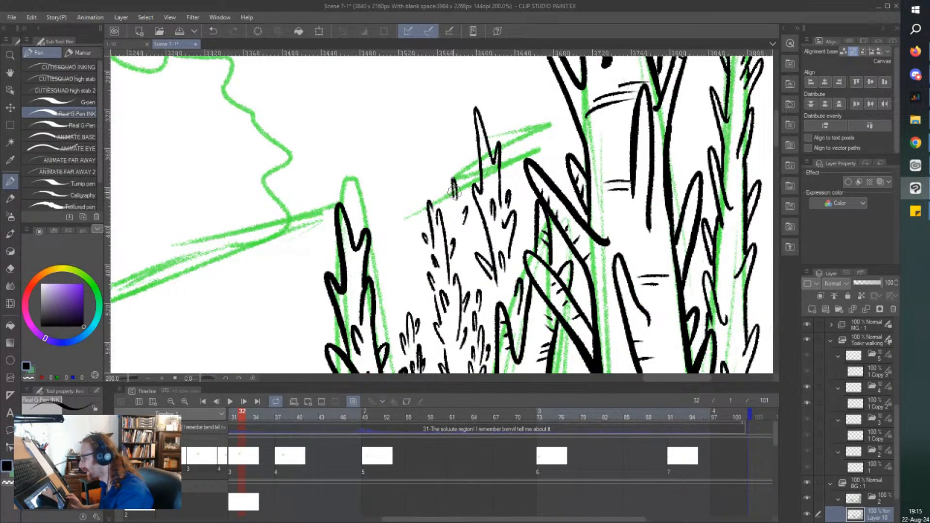
{"action": "mouse_move", "coordinate": [460, 180]}
{"action": "left_mouse_down"}
{"action": "mouse_move", "coordinate": [466, 160]}
{"action": "mouse_move", "coordinate": [458, 156]}
{"action": "mouse_move", "coordinate": [457, 166]}
{"action": "mouse_move", "coordinate": [452, 148]}
{"action": "mouse_move", "coordinate": [454, 176]}
{"action": "left_mouse_up"}
{"action": "left_click_drag", "start_coordinate": [452, 161], "coordinate": [450, 169]}
{"action": "mouse_move", "coordinate": [456, 202]}
{"action": "left_mouse_down"}
{"action": "mouse_move", "coordinate": [449, 211]}
{"action": "mouse_move", "coordinate": [466, 199]}
{"action": "mouse_move", "coordinate": [468, 261]}
{"action": "mouse_move", "coordinate": [452, 234]}
{"action": "mouse_move", "coordinate": [468, 246]}
{"action": "mouse_move", "coordinate": [465, 274]}
{"action": "left_mouse_up"}
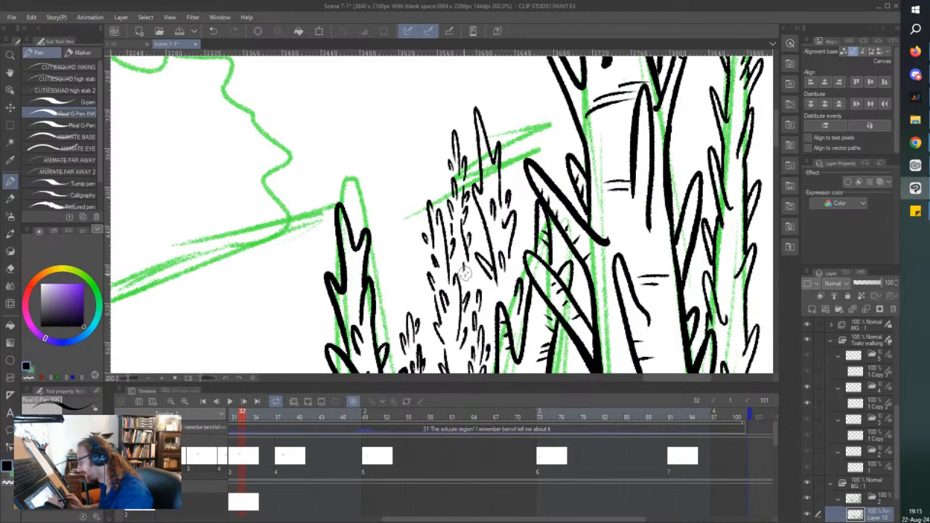
Ink a narrow column of small leaf strokes beside the upper part of the tall plant bordering the open background.
{"action": "key", "text": "ctrl+minus"}
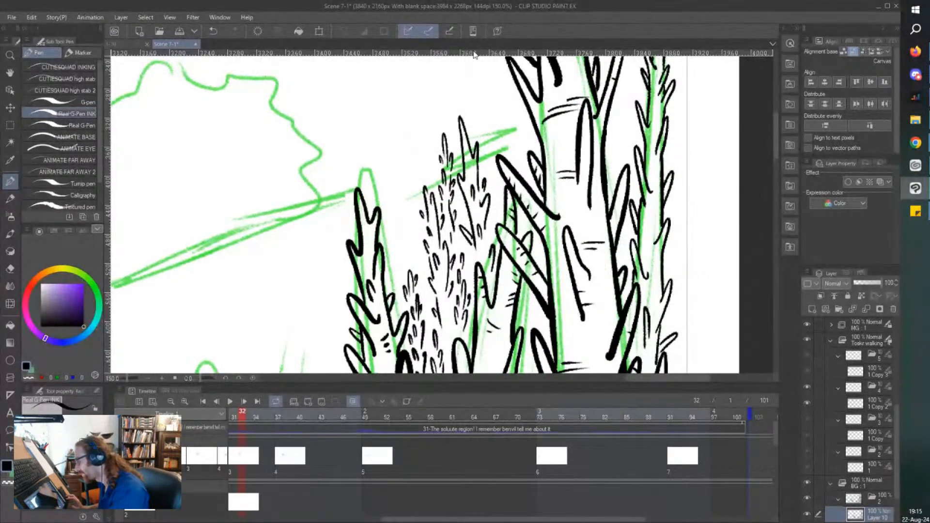
{"action": "key", "text": "ctrl+minus"}
{"action": "left_click_drag", "start_coordinate": [396, 223], "coordinate": [408, 228]}
{"action": "key", "text": "ctrl+plus"}
{"action": "scroll", "coordinate": [408, 229], "scroll_direction": "up", "scroll_amount": 1}
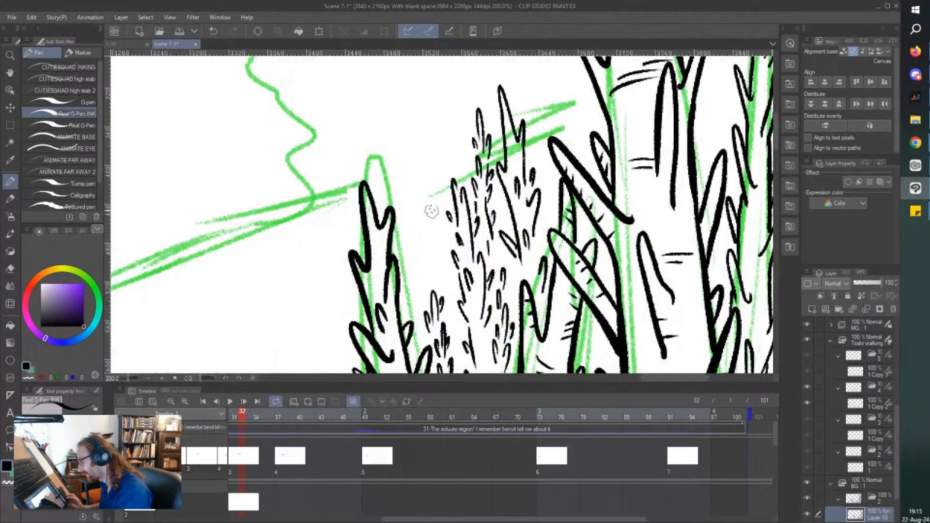
{"action": "left_click_drag", "start_coordinate": [414, 262], "coordinate": [416, 237]}
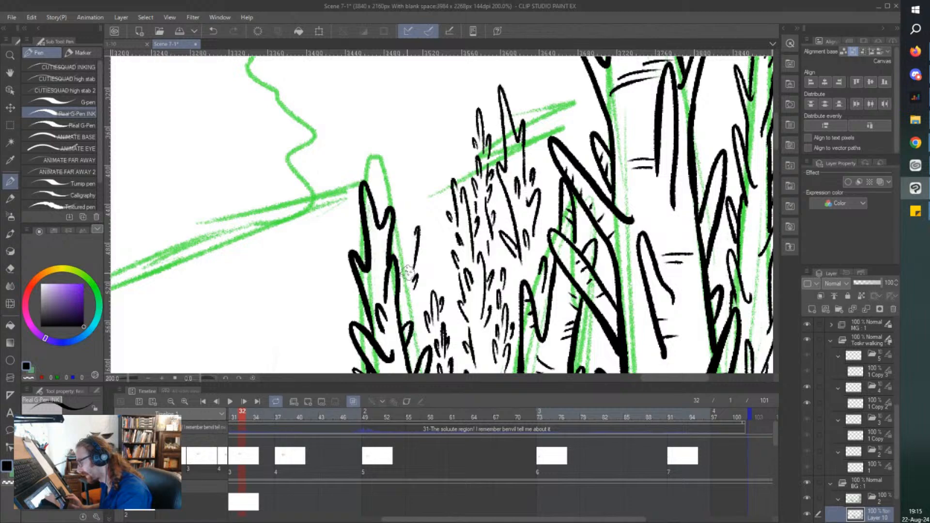
{"action": "left_click_drag", "start_coordinate": [406, 272], "coordinate": [416, 186]}
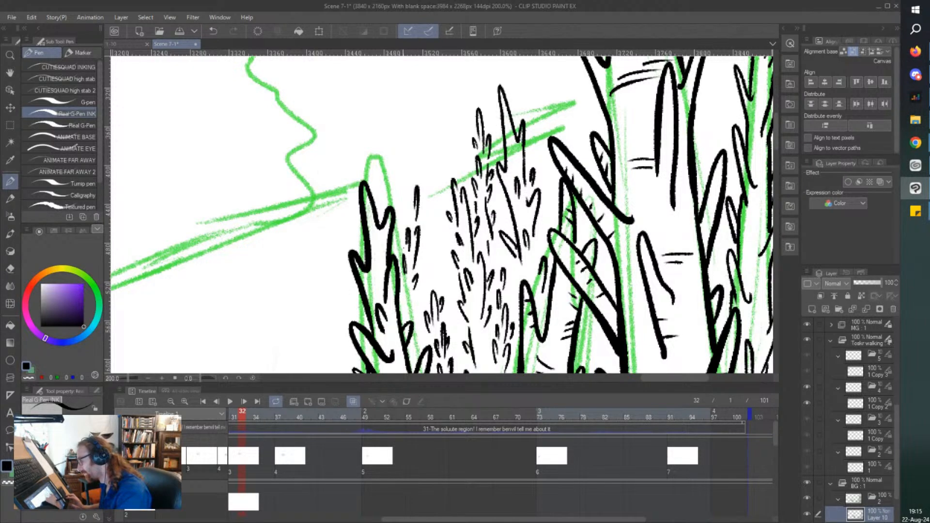
Ink a thin spiky stalk rising behind the pointed mushroom, in the gap next to the wide capped mushroom.
{"action": "scroll", "coordinate": [417, 273], "scroll_direction": "down", "scroll_amount": 4}
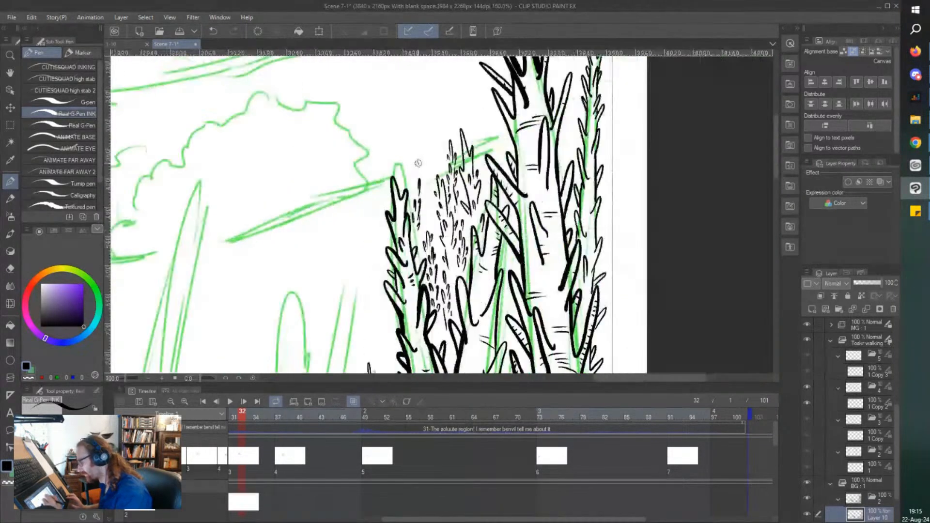
{"action": "scroll", "coordinate": [418, 164], "scroll_direction": "down", "scroll_amount": 3}
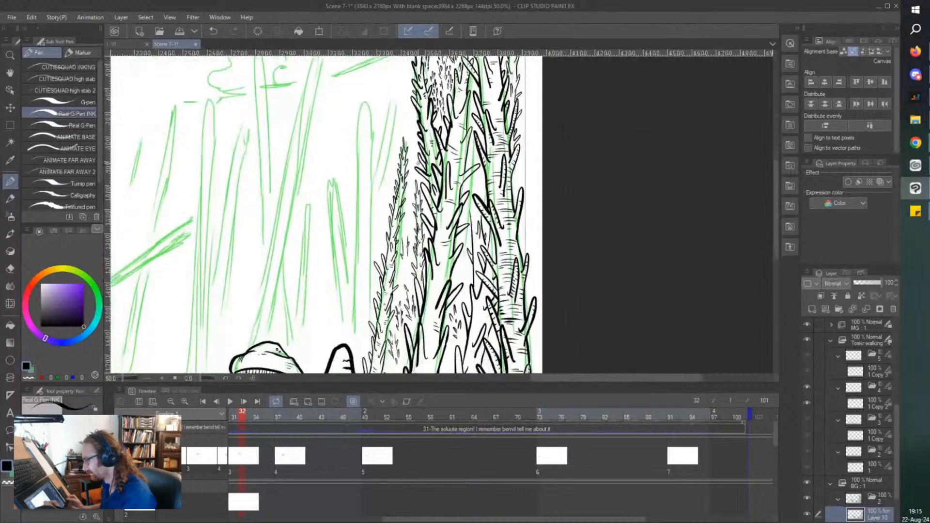
{"action": "scroll", "coordinate": [418, 163], "scroll_direction": "down", "scroll_amount": 2}
{"action": "scroll", "coordinate": [361, 279], "scroll_direction": "up", "scroll_amount": 4}
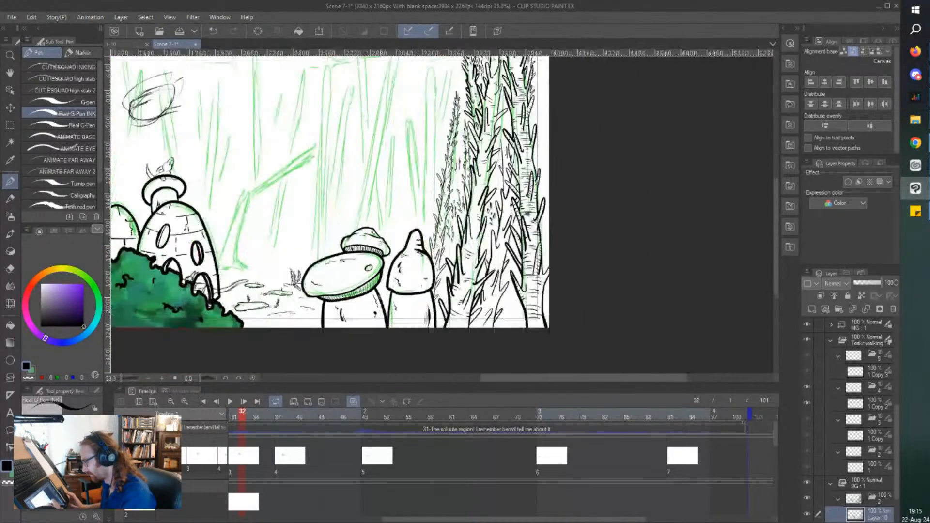
{"action": "scroll", "coordinate": [456, 151], "scroll_direction": "up", "scroll_amount": 1}
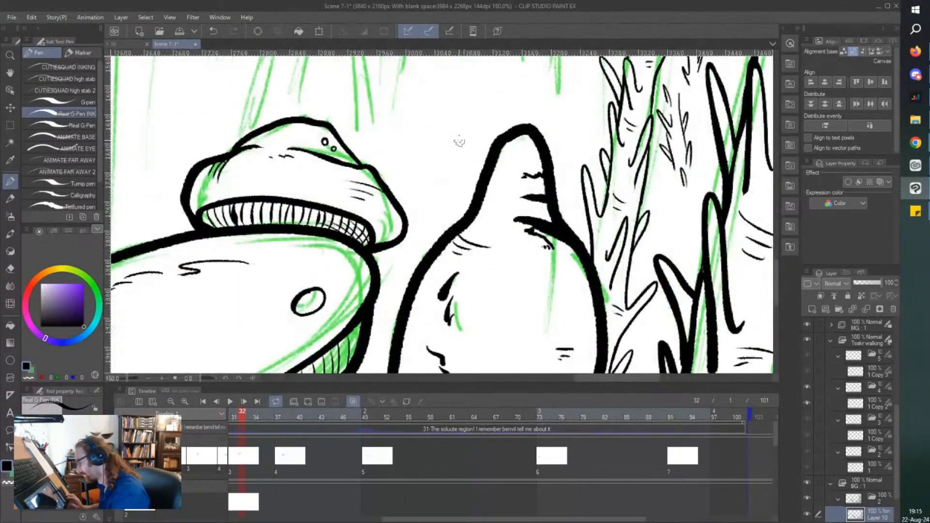
{"action": "scroll", "coordinate": [458, 144], "scroll_direction": "down", "scroll_amount": 1}
{"action": "left_click_drag", "start_coordinate": [449, 90], "coordinate": [453, 100]}
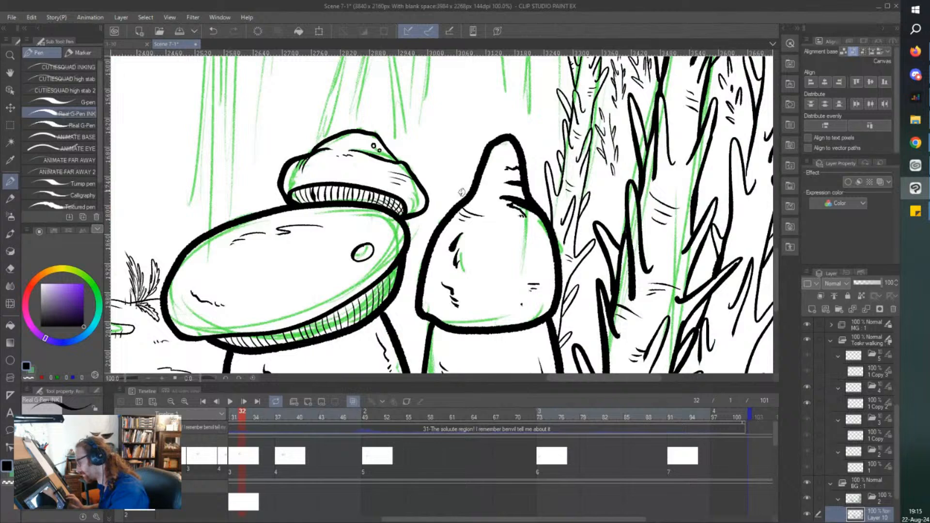
{"action": "mouse_move", "coordinate": [462, 192]}
{"action": "left_mouse_down"}
{"action": "mouse_move", "coordinate": [458, 124]}
{"action": "mouse_move", "coordinate": [457, 149]}
{"action": "left_mouse_up"}
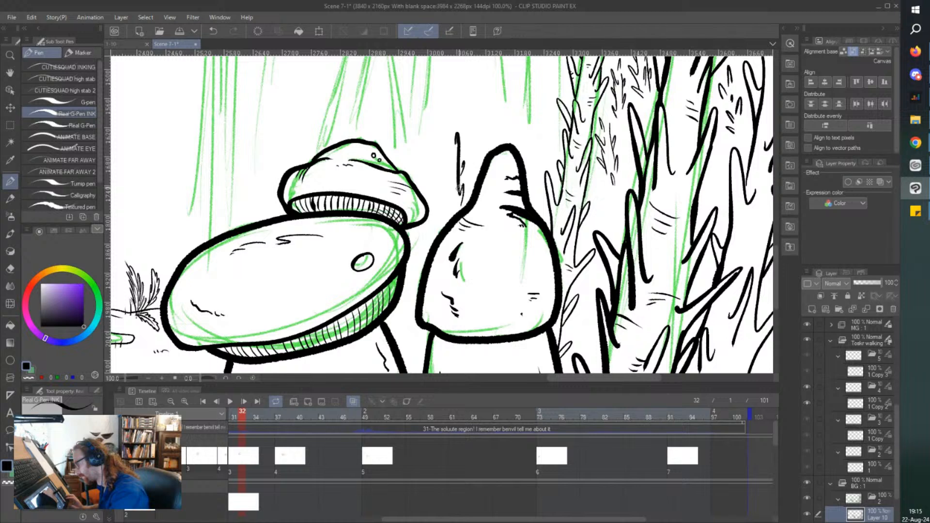
{"action": "left_click_drag", "start_coordinate": [464, 188], "coordinate": [464, 212]}
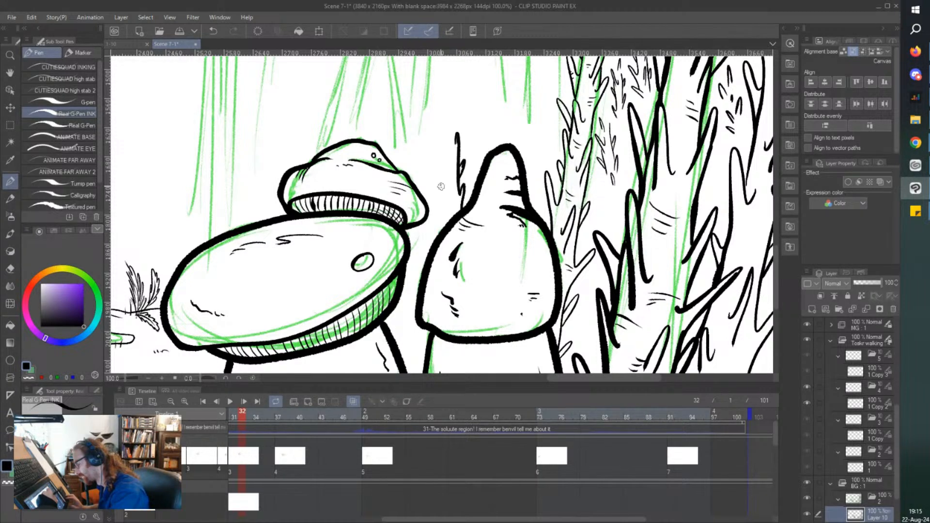
{"action": "mouse_move", "coordinate": [454, 144]}
{"action": "left_mouse_down"}
{"action": "mouse_move", "coordinate": [451, 106]}
{"action": "mouse_move", "coordinate": [451, 151]}
{"action": "left_mouse_up"}
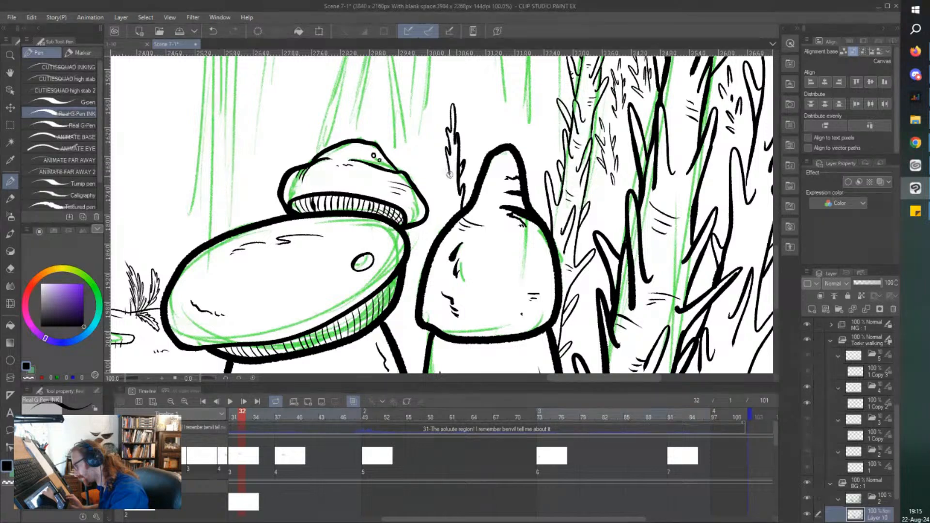
{"action": "left_click_drag", "start_coordinate": [444, 183], "coordinate": [449, 221]}
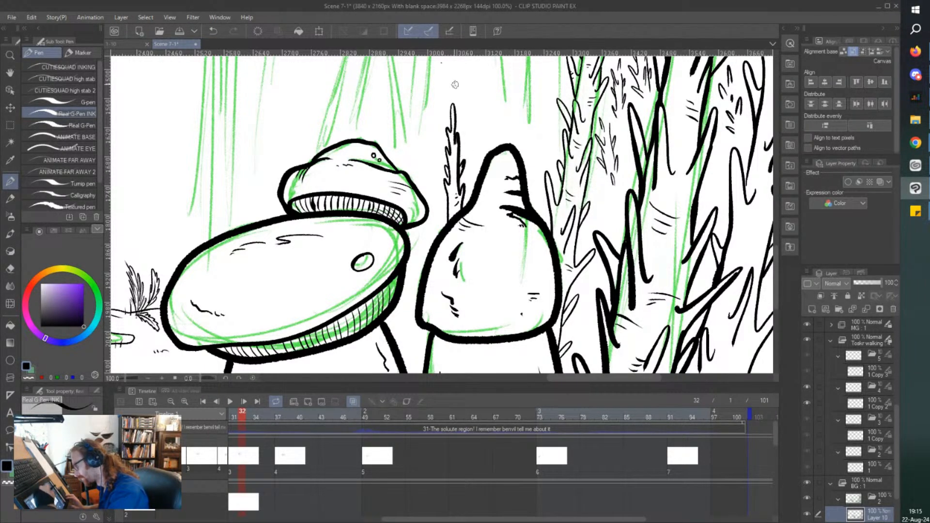
{"action": "scroll", "coordinate": [456, 232], "scroll_direction": "down", "scroll_amount": 2}
{"action": "scroll", "coordinate": [484, 144], "scroll_direction": "up", "scroll_amount": 3}
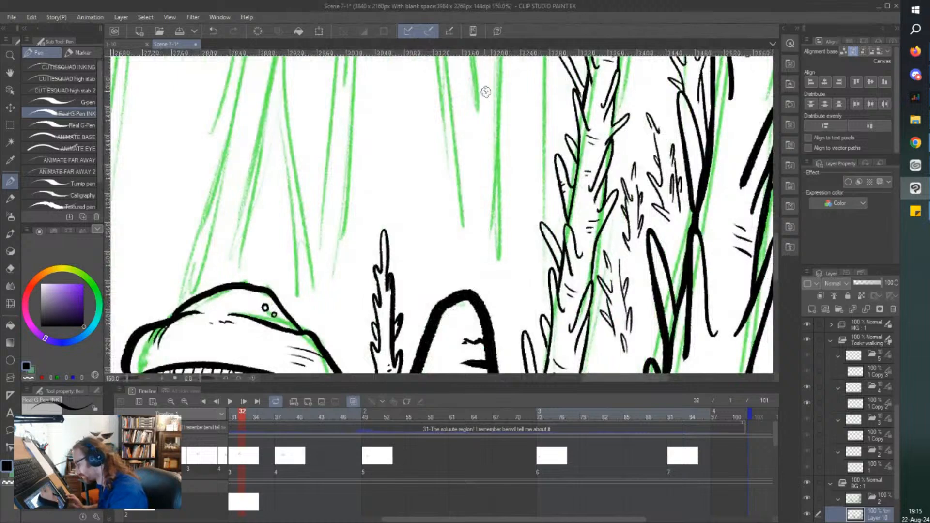
{"action": "scroll", "coordinate": [485, 92], "scroll_direction": "down", "scroll_amount": 1}
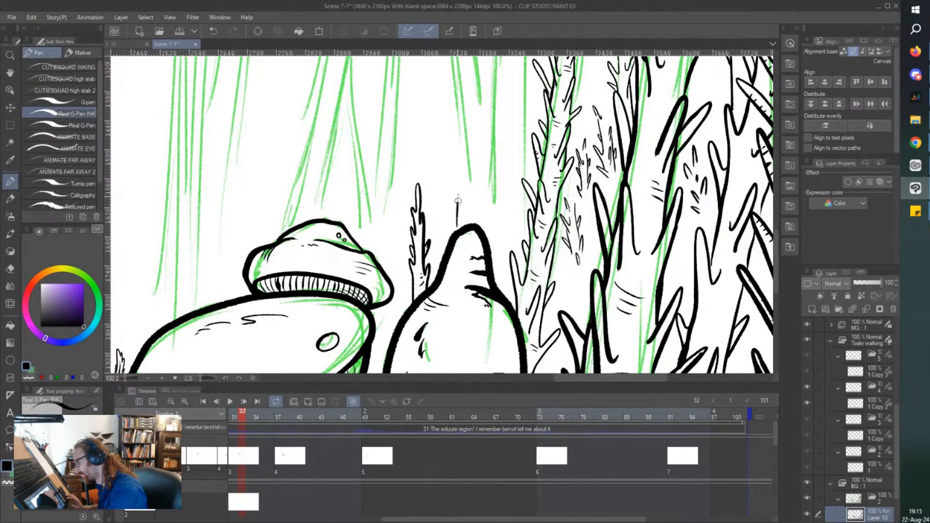
{"action": "scroll", "coordinate": [476, 102], "scroll_direction": "down", "scroll_amount": 2}
{"action": "key", "text": "ctrl+z"}
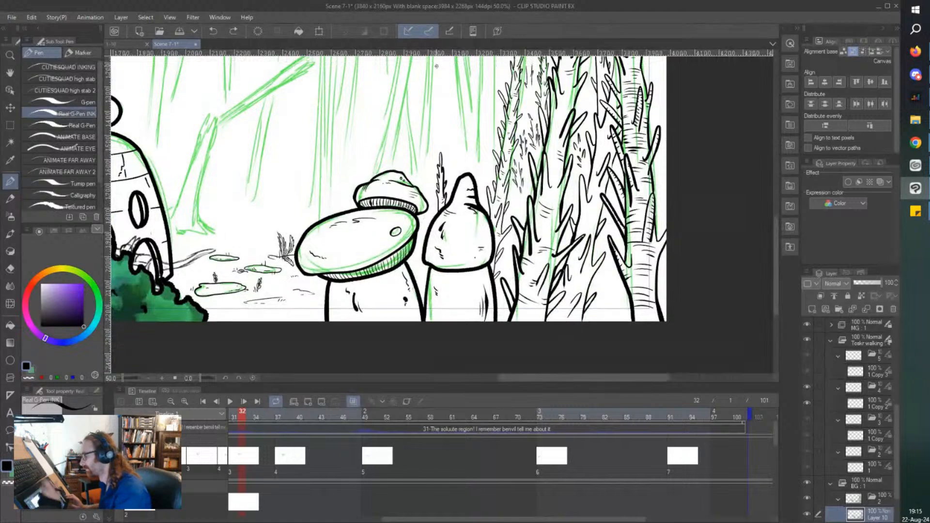
Ink the jagged leafy edges of a tall spiky stalk rising behind the pointed mushroom, with short leaf strokes between them.
{"action": "scroll", "coordinate": [475, 168], "scroll_direction": "up", "scroll_amount": 4}
{"action": "left_click_drag", "start_coordinate": [474, 168], "coordinate": [474, 317]}
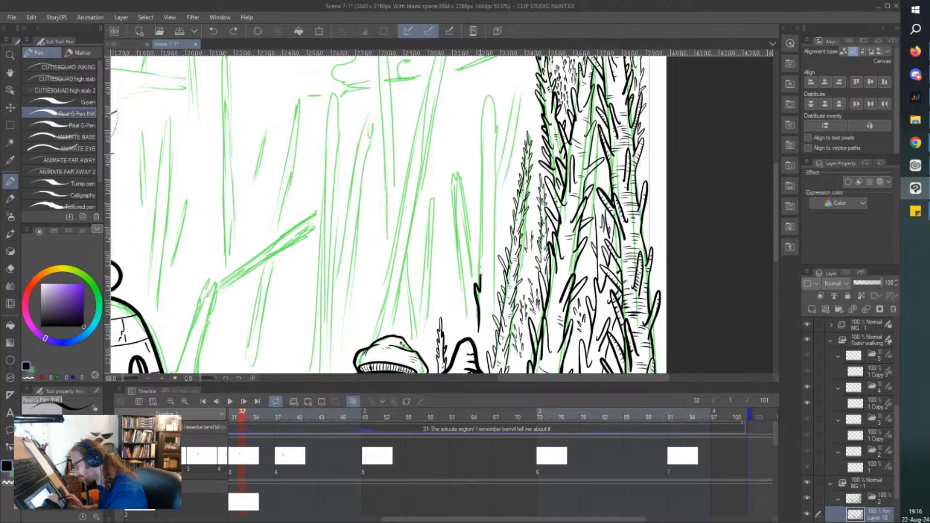
{"action": "left_click_drag", "start_coordinate": [482, 277], "coordinate": [480, 250]}
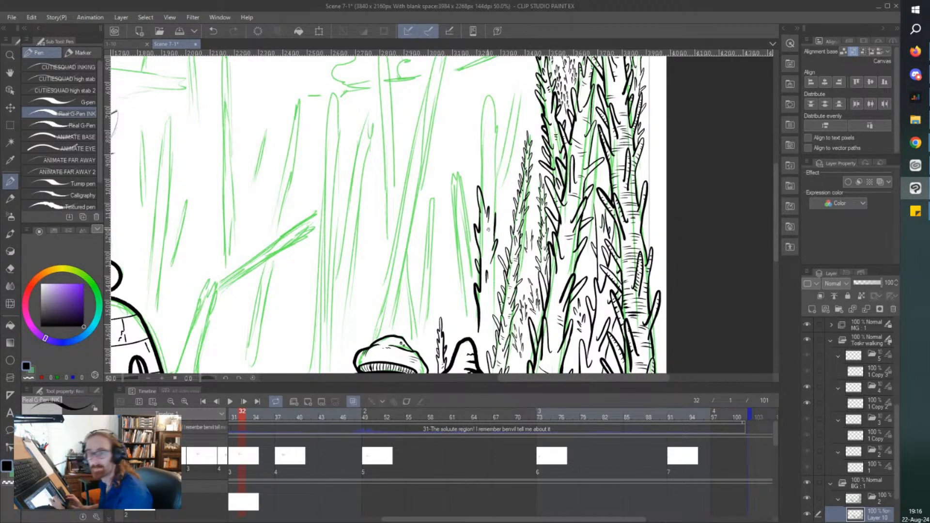
{"action": "left_click_drag", "start_coordinate": [470, 359], "coordinate": [479, 344]}
{"action": "scroll", "coordinate": [479, 345], "scroll_direction": "up", "scroll_amount": 1}
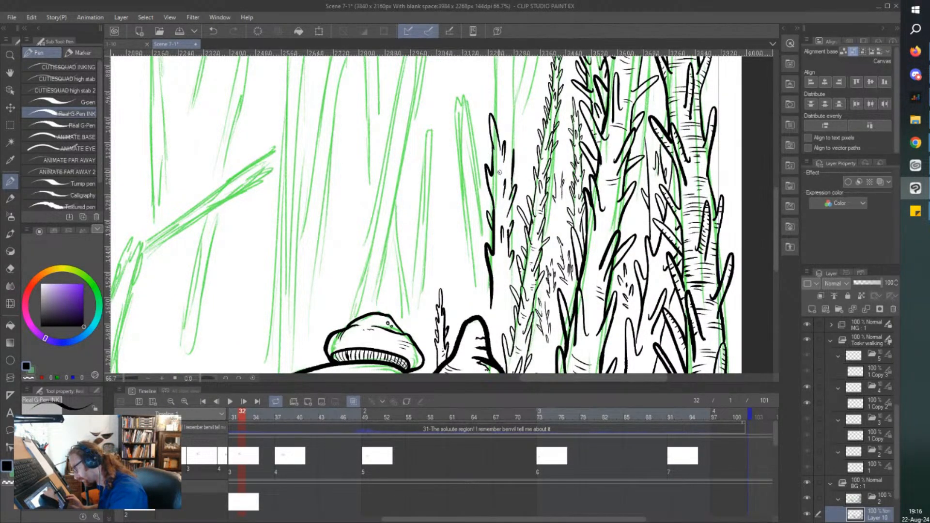
{"action": "left_click_drag", "start_coordinate": [500, 265], "coordinate": [497, 285]}
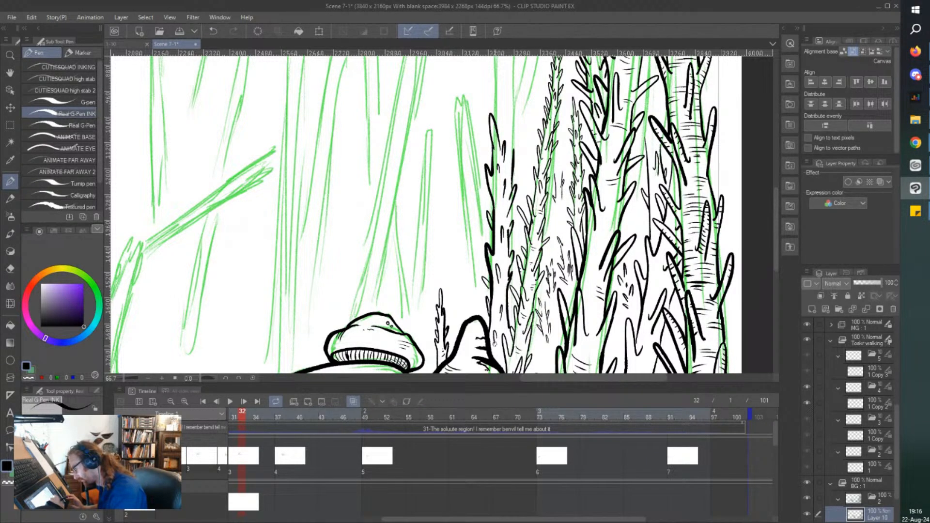
Continue the tall stalk's lower part down behind the pointed mushroom with small leaf strokes.
{"action": "scroll", "coordinate": [461, 276], "scroll_direction": "down", "scroll_amount": 2}
{"action": "scroll", "coordinate": [498, 333], "scroll_direction": "up", "scroll_amount": 3}
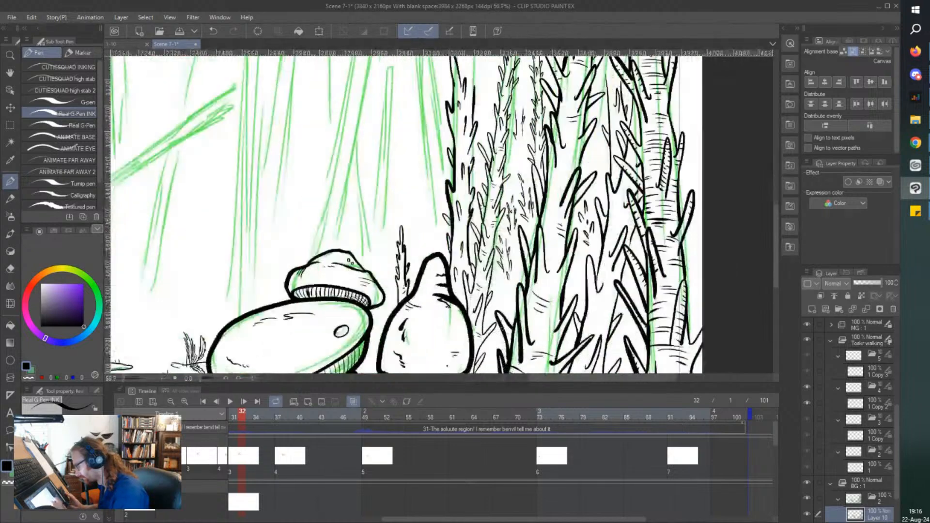
{"action": "left_click_drag", "start_coordinate": [499, 296], "coordinate": [501, 282]}
{"action": "mouse_move", "coordinate": [501, 248]}
{"action": "left_mouse_down"}
{"action": "mouse_move", "coordinate": [493, 286]}
{"action": "mouse_move", "coordinate": [491, 267]}
{"action": "left_mouse_up"}
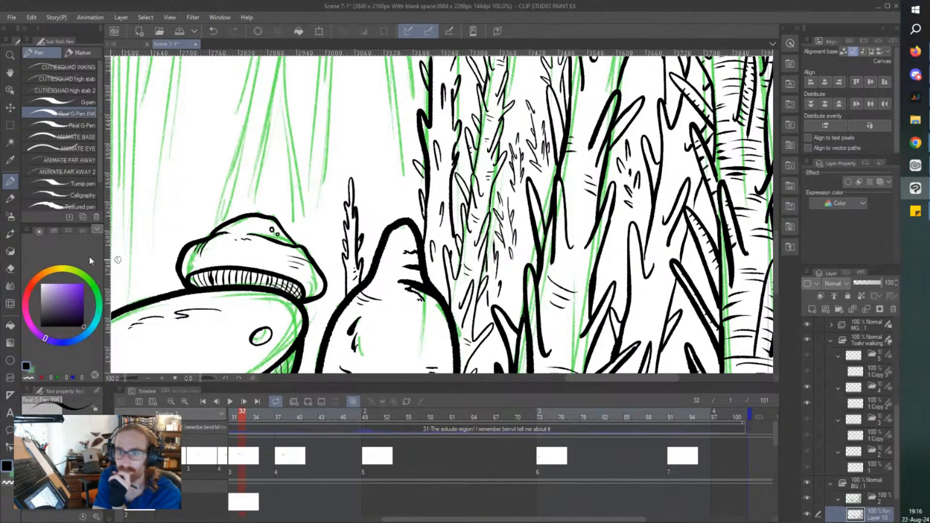
Extend the tall stalk's spiky outline upward along the green guideline and close it in a pointed tip.
{"action": "scroll", "coordinate": [349, 239], "scroll_direction": "down", "scroll_amount": 2}
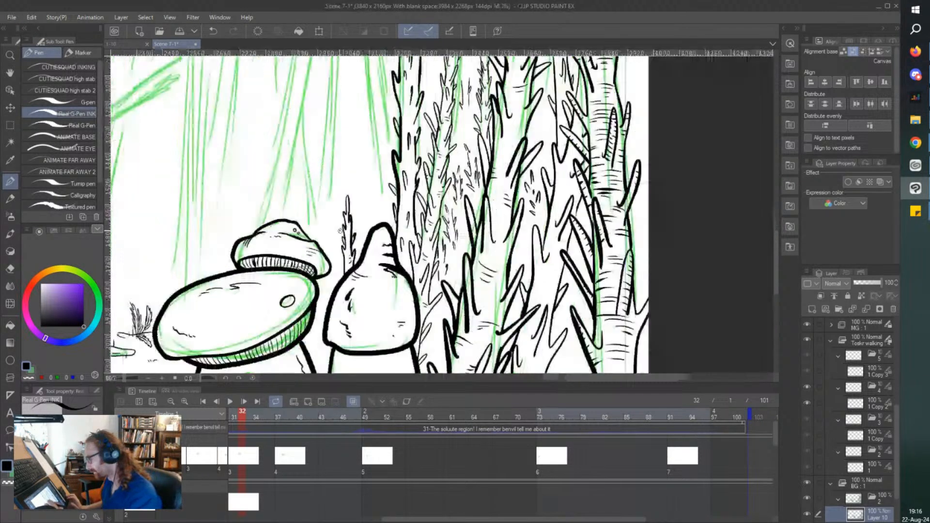
{"action": "left_click_drag", "start_coordinate": [349, 239], "coordinate": [350, 398]}
{"action": "scroll", "coordinate": [392, 223], "scroll_direction": "up", "scroll_amount": 2}
{"action": "mouse_move", "coordinate": [418, 307]}
{"action": "left_mouse_down"}
{"action": "mouse_move", "coordinate": [424, 273]}
{"action": "mouse_move", "coordinate": [417, 282]}
{"action": "mouse_move", "coordinate": [414, 255]}
{"action": "mouse_move", "coordinate": [425, 223]}
{"action": "mouse_move", "coordinate": [389, 194]}
{"action": "mouse_move", "coordinate": [389, 259]}
{"action": "left_mouse_up"}
{"action": "left_click_drag", "start_coordinate": [400, 145], "coordinate": [400, 150]}
{"action": "left_click_drag", "start_coordinate": [406, 205], "coordinate": [410, 171]}
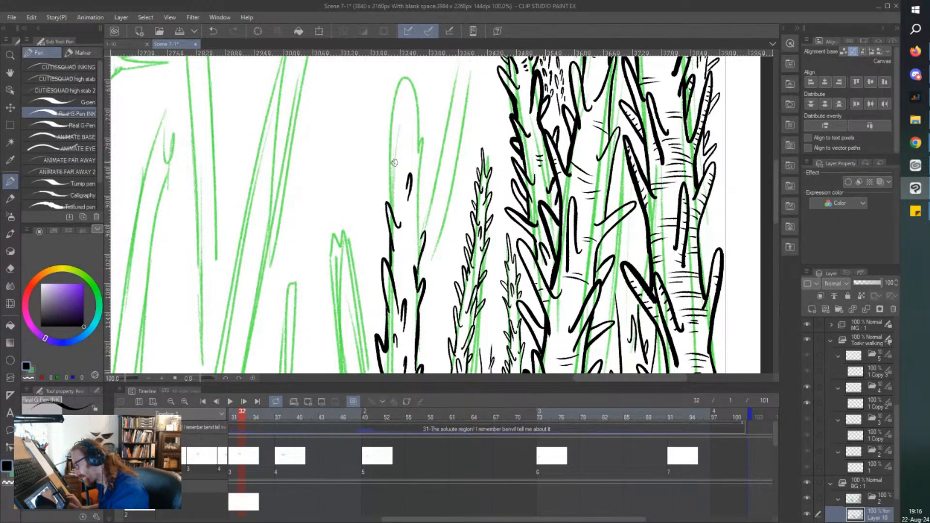
{"action": "mouse_move", "coordinate": [393, 224]}
{"action": "left_mouse_down"}
{"action": "mouse_move", "coordinate": [394, 173]}
{"action": "mouse_move", "coordinate": [378, 119]}
{"action": "mouse_move", "coordinate": [390, 136]}
{"action": "left_mouse_up"}
{"action": "left_click_drag", "start_coordinate": [394, 184], "coordinate": [391, 185]}
{"action": "scroll", "coordinate": [378, 141], "scroll_direction": "up", "scroll_amount": 2}
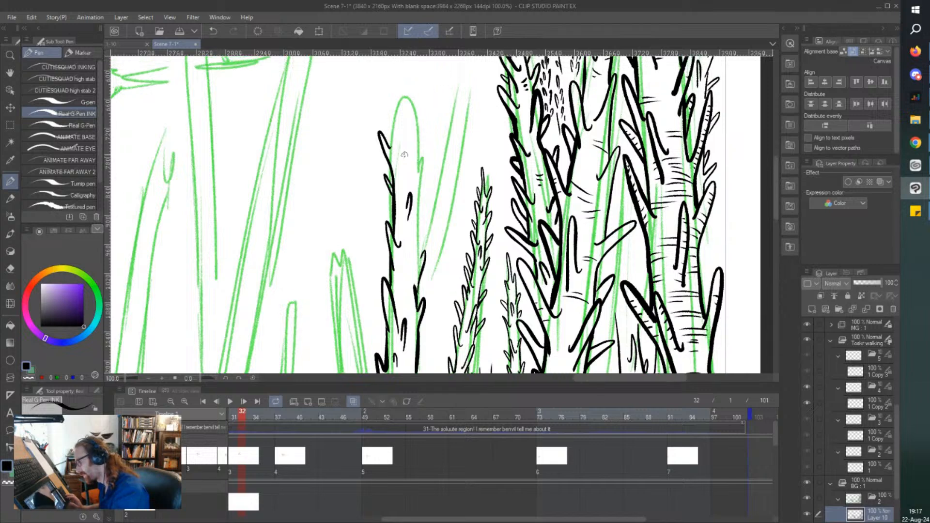
{"action": "mouse_move", "coordinate": [409, 153]}
{"action": "left_mouse_down"}
{"action": "mouse_move", "coordinate": [410, 125]}
{"action": "mouse_move", "coordinate": [406, 139]}
{"action": "mouse_move", "coordinate": [391, 121]}
{"action": "mouse_move", "coordinate": [393, 72]}
{"action": "mouse_move", "coordinate": [411, 125]}
{"action": "mouse_move", "coordinate": [414, 195]}
{"action": "left_mouse_up"}
{"action": "scroll", "coordinate": [389, 141], "scroll_direction": "up", "scroll_amount": 1}
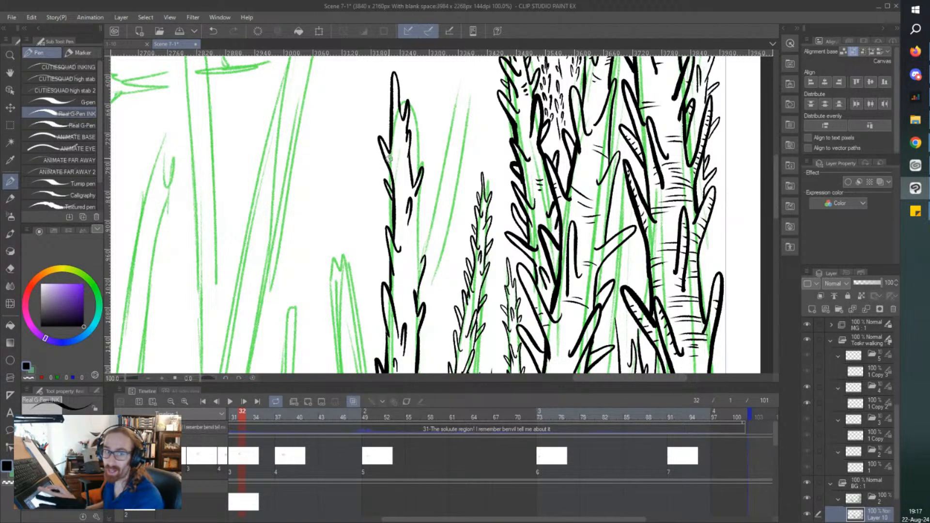
Fill the tall stalk's upper part with small leaf strokes, add spikes around its tip, and save the scene.
{"action": "left_click_drag", "start_coordinate": [415, 194], "coordinate": [415, 265]}
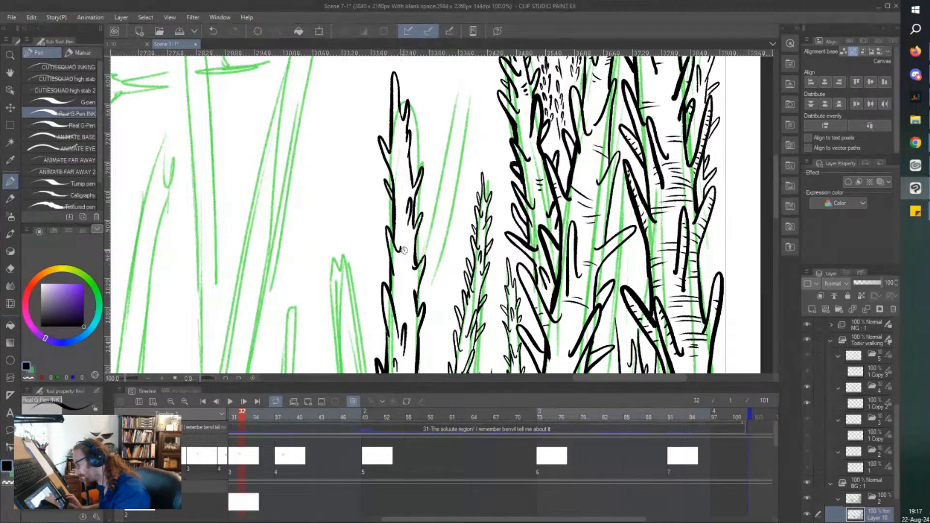
{"action": "left_click_drag", "start_coordinate": [406, 245], "coordinate": [401, 264]}
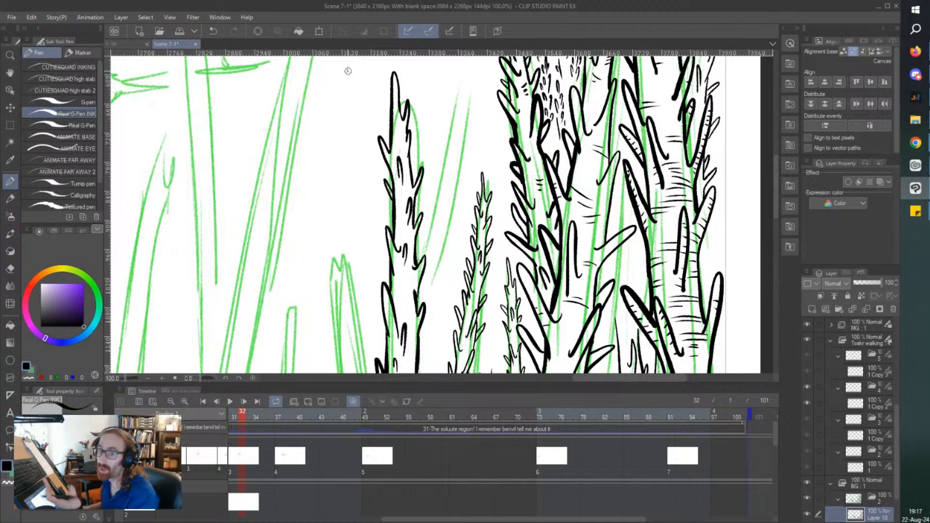
{"action": "left_click_drag", "start_coordinate": [391, 101], "coordinate": [384, 133]}
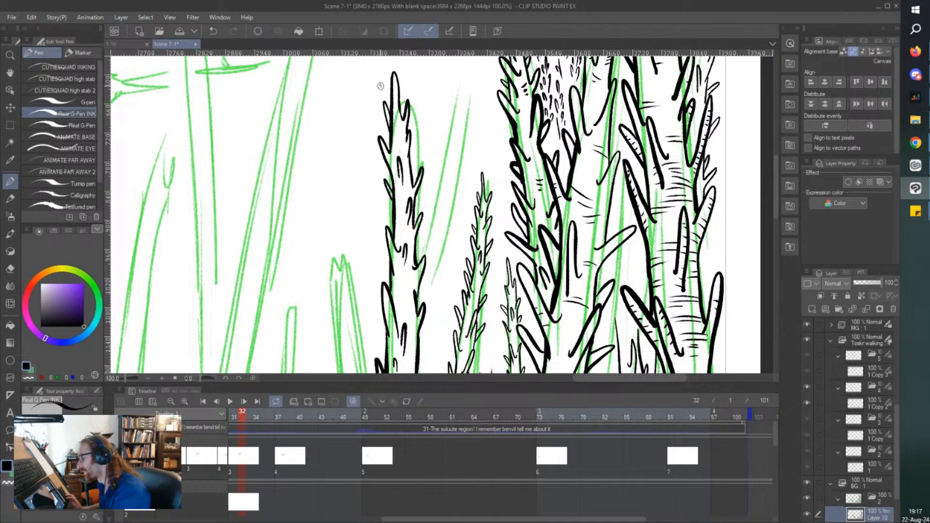
{"action": "left_click_drag", "start_coordinate": [399, 95], "coordinate": [404, 79]}
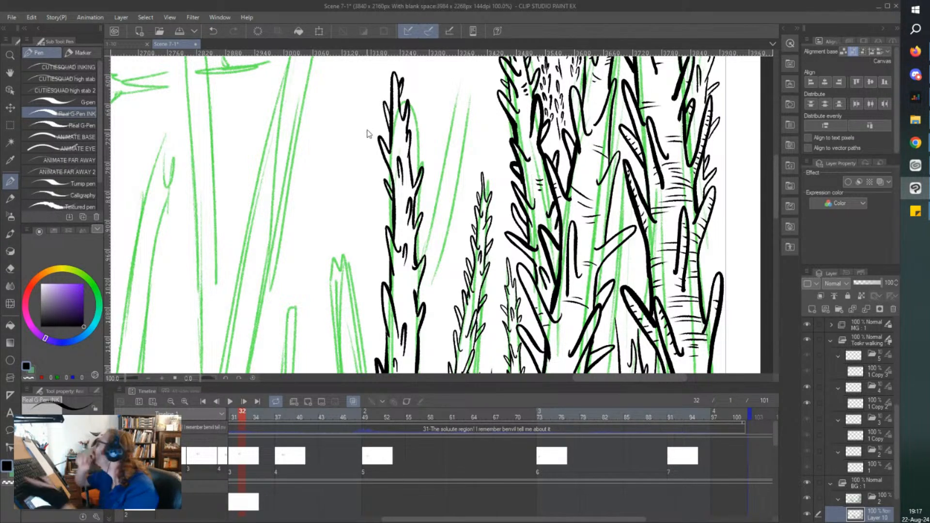
{"action": "key", "text": "ctrl+s"}
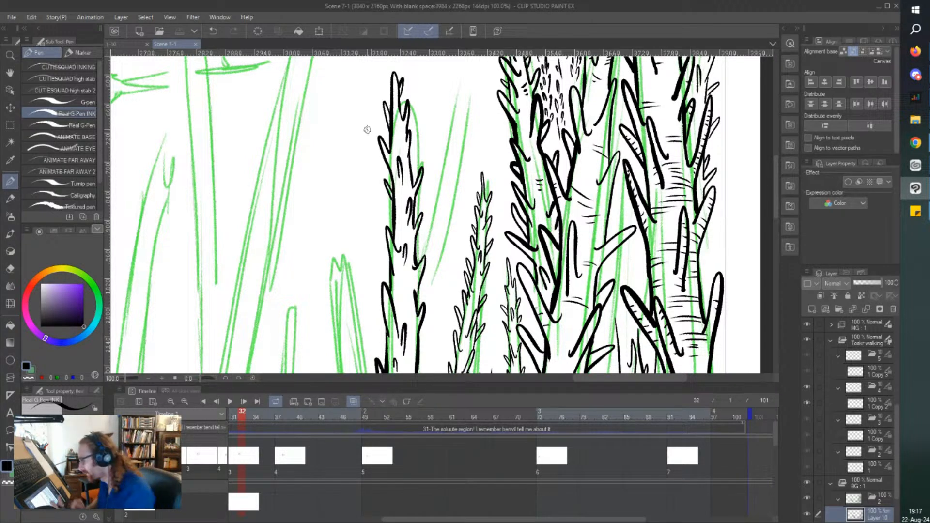
Add more small leaf strokes inside the tall stalk's middle section and reinforce its edge facing the thin stalks.
{"action": "left_click_drag", "start_coordinate": [406, 238], "coordinate": [395, 218]}
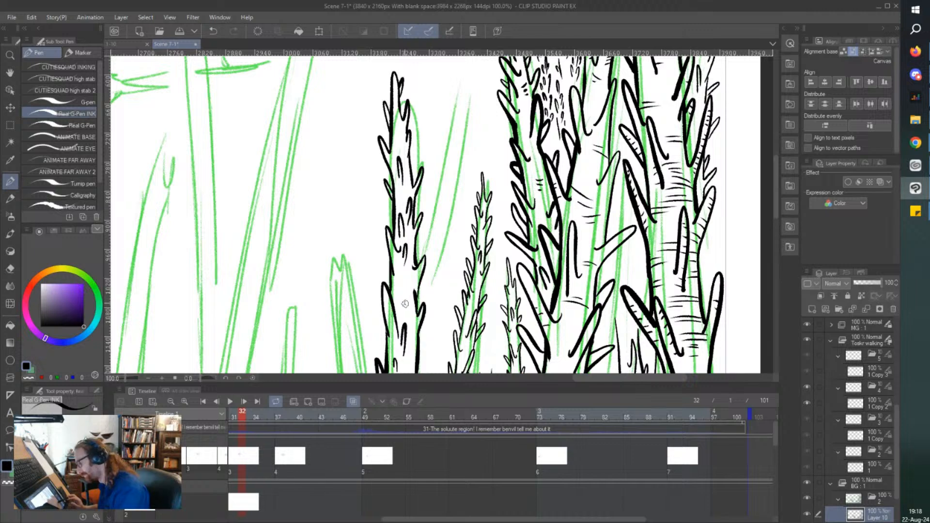
{"action": "left_click_drag", "start_coordinate": [406, 300], "coordinate": [402, 285]}
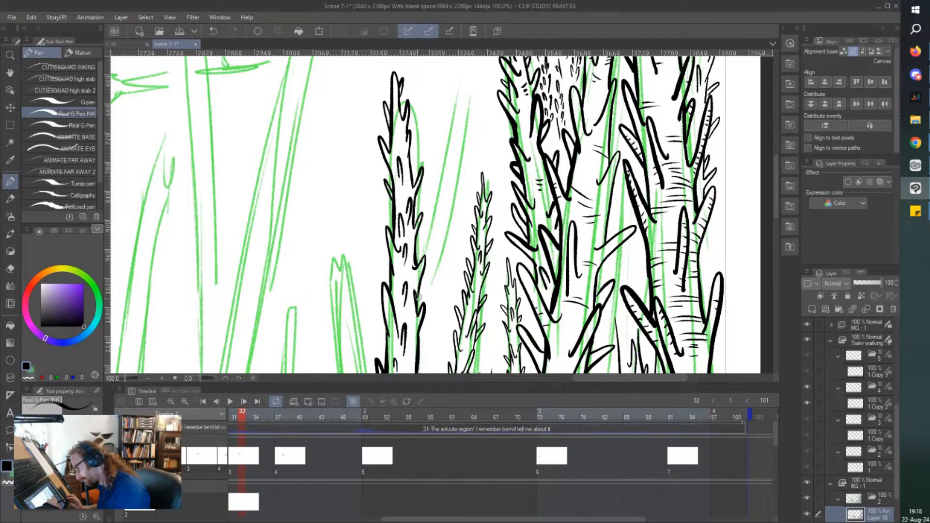
{"action": "scroll", "coordinate": [366, 167], "scroll_direction": "down", "scroll_amount": 2}
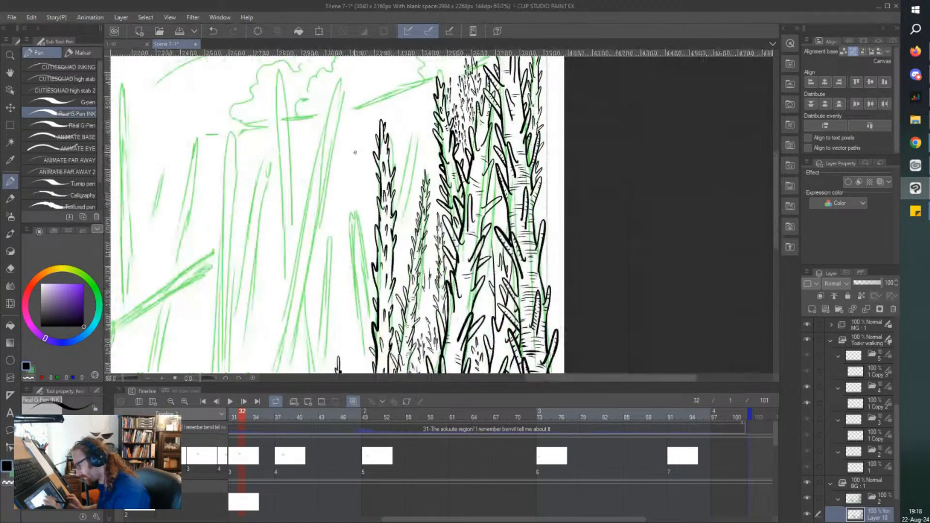
{"action": "scroll", "coordinate": [386, 325], "scroll_direction": "up", "scroll_amount": 3}
{"action": "left_click_drag", "start_coordinate": [406, 242], "coordinate": [403, 336]}
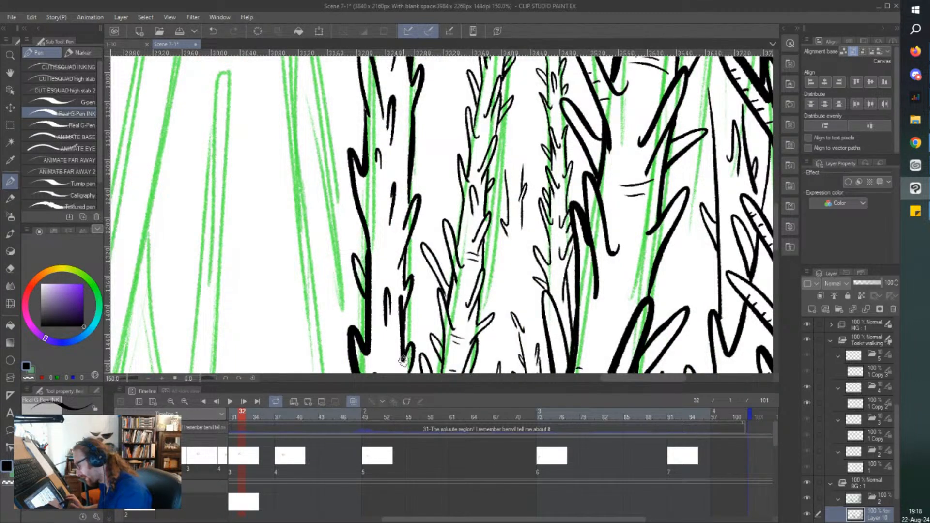
{"action": "scroll", "coordinate": [388, 313], "scroll_direction": "down", "scroll_amount": 2}
{"action": "scroll", "coordinate": [322, 200], "scroll_direction": "down", "scroll_amount": 1}
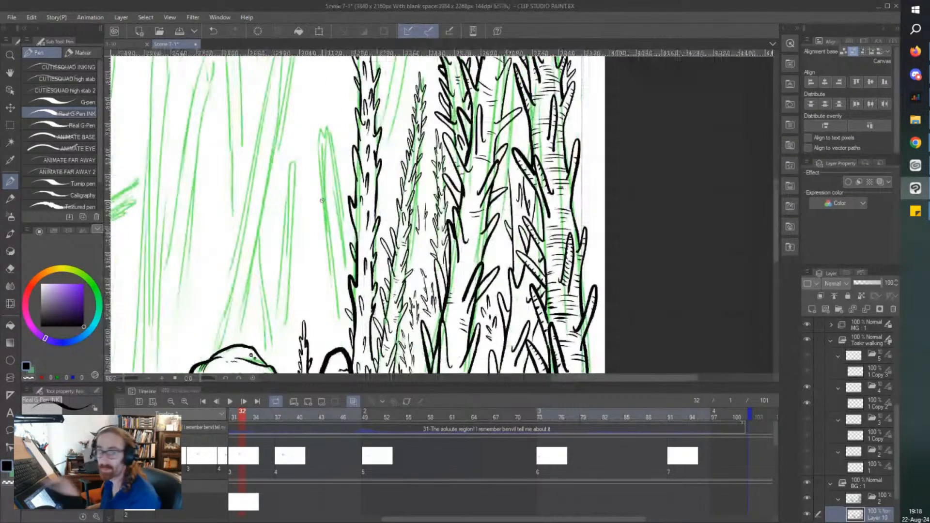
Ink a narrow column of spiky leaf strokes in the gap between the two thin stalks beside the tall stalk.
{"action": "scroll", "coordinate": [323, 200], "scroll_direction": "up", "scroll_amount": 1}
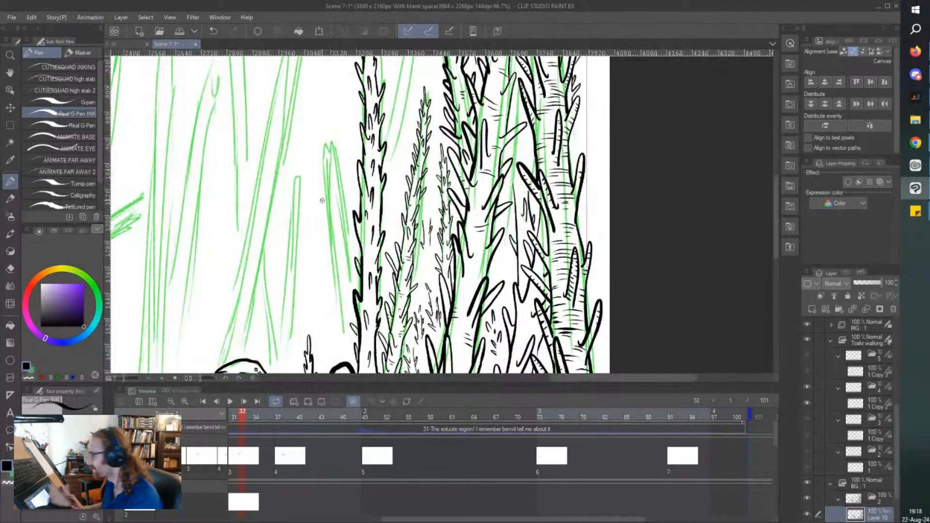
{"action": "scroll", "coordinate": [323, 200], "scroll_direction": "down", "scroll_amount": 1}
{"action": "scroll", "coordinate": [317, 163], "scroll_direction": "up", "scroll_amount": 1}
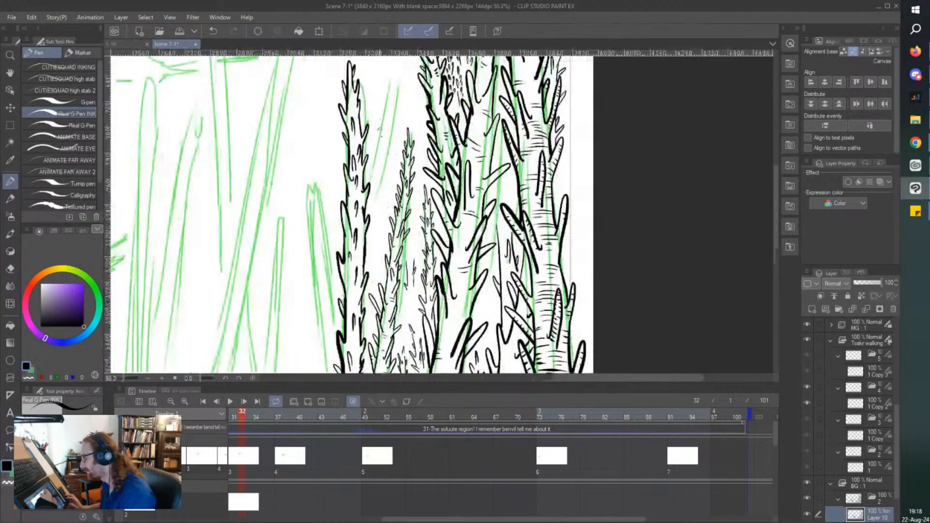
{"action": "scroll", "coordinate": [379, 149], "scroll_direction": "up", "scroll_amount": 1}
{"action": "scroll", "coordinate": [412, 245], "scroll_direction": "up", "scroll_amount": 1}
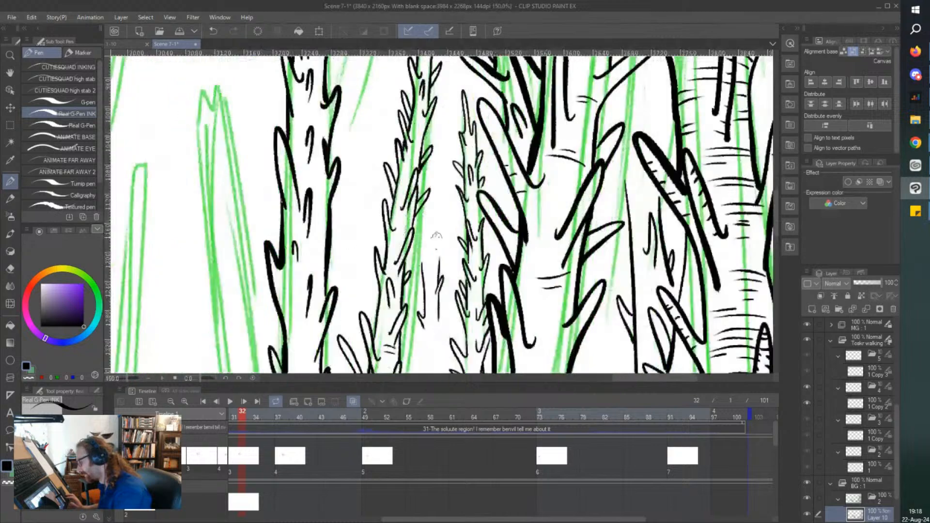
{"action": "mouse_move", "coordinate": [431, 235]}
{"action": "left_mouse_down"}
{"action": "mouse_move", "coordinate": [428, 256]}
{"action": "mouse_move", "coordinate": [417, 241]}
{"action": "mouse_move", "coordinate": [442, 204]}
{"action": "mouse_move", "coordinate": [442, 175]}
{"action": "mouse_move", "coordinate": [439, 201]}
{"action": "mouse_move", "coordinate": [442, 189]}
{"action": "left_mouse_up"}
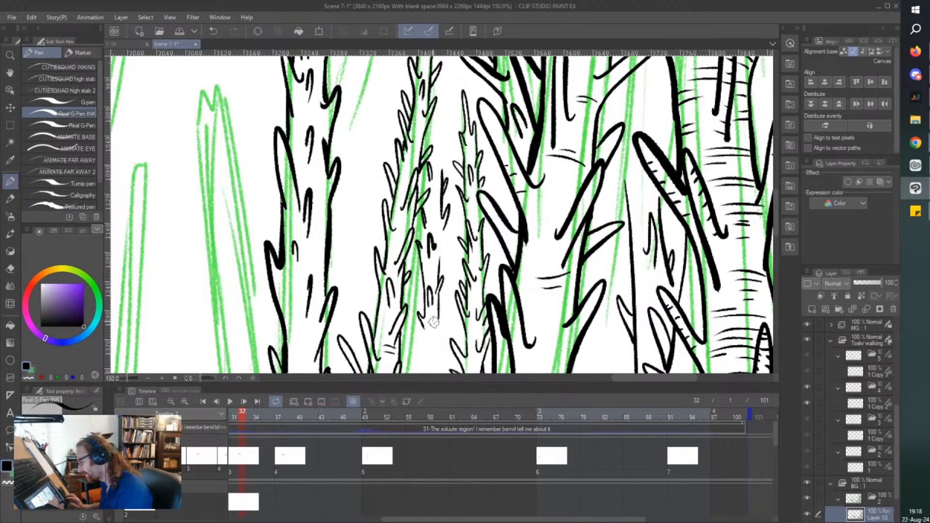
{"action": "left_click_drag", "start_coordinate": [439, 317], "coordinate": [436, 331]}
{"action": "scroll", "coordinate": [411, 314], "scroll_direction": "down", "scroll_amount": 2}
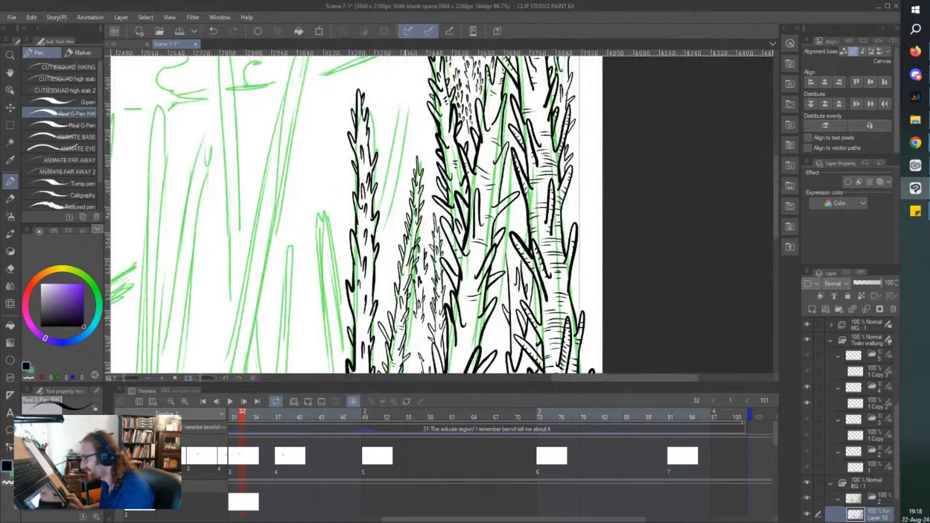
Ink a slanted spiky stalk branching up from the tall stalk along the green guideline, filled with short leaf strokes.
{"action": "scroll", "coordinate": [407, 318], "scroll_direction": "up", "scroll_amount": 2}
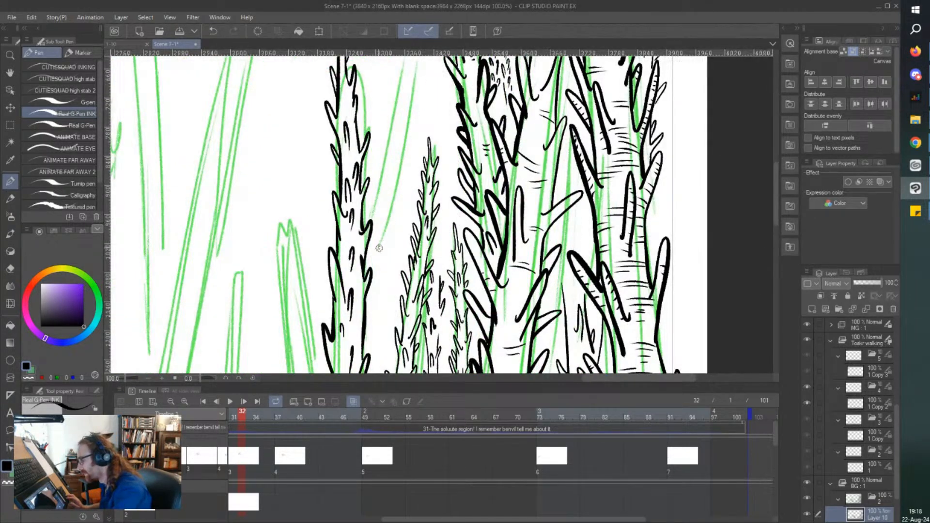
{"action": "mouse_move", "coordinate": [379, 248]}
{"action": "left_mouse_down"}
{"action": "mouse_move", "coordinate": [404, 165]}
{"action": "mouse_move", "coordinate": [395, 182]}
{"action": "mouse_move", "coordinate": [376, 167]}
{"action": "mouse_move", "coordinate": [371, 218]}
{"action": "mouse_move", "coordinate": [382, 232]}
{"action": "left_mouse_up"}
{"action": "left_click_drag", "start_coordinate": [387, 195], "coordinate": [383, 209]}
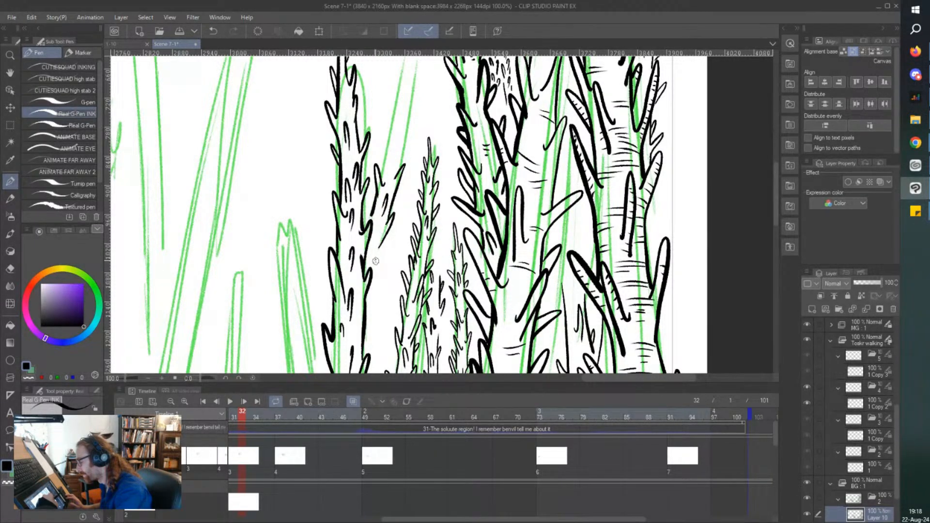
{"action": "mouse_move", "coordinate": [380, 245]}
{"action": "left_mouse_down"}
{"action": "mouse_move", "coordinate": [376, 265]}
{"action": "mouse_move", "coordinate": [383, 250]}
{"action": "left_mouse_up"}
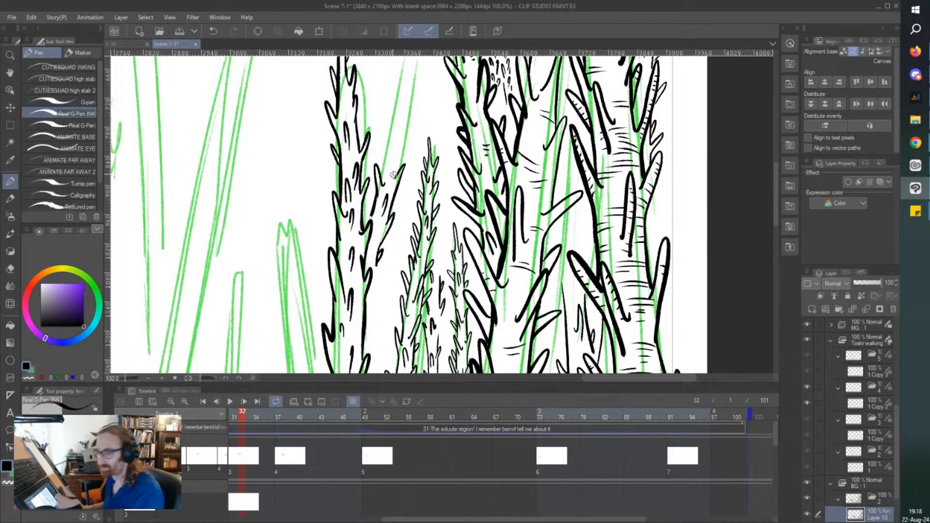
{"action": "left_click_drag", "start_coordinate": [362, 222], "coordinate": [366, 233]}
{"action": "left_click_drag", "start_coordinate": [376, 230], "coordinate": [372, 246]}
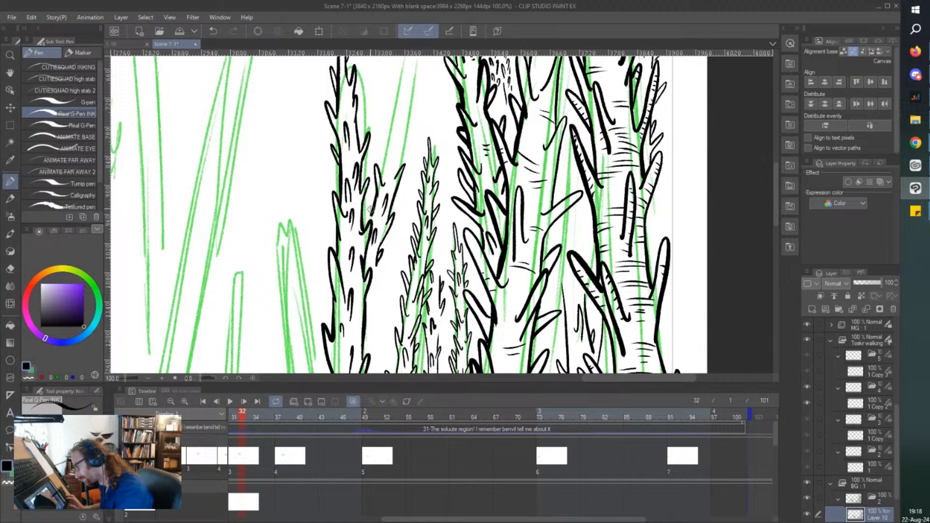
{"action": "left_click_drag", "start_coordinate": [373, 199], "coordinate": [368, 217]}
{"action": "mouse_move", "coordinate": [389, 167]}
{"action": "left_mouse_down"}
{"action": "mouse_move", "coordinate": [392, 147]}
{"action": "mouse_move", "coordinate": [383, 171]}
{"action": "mouse_move", "coordinate": [393, 148]}
{"action": "mouse_move", "coordinate": [403, 150]}
{"action": "mouse_move", "coordinate": [400, 168]}
{"action": "mouse_move", "coordinate": [407, 102]}
{"action": "mouse_move", "coordinate": [388, 153]}
{"action": "left_mouse_up"}
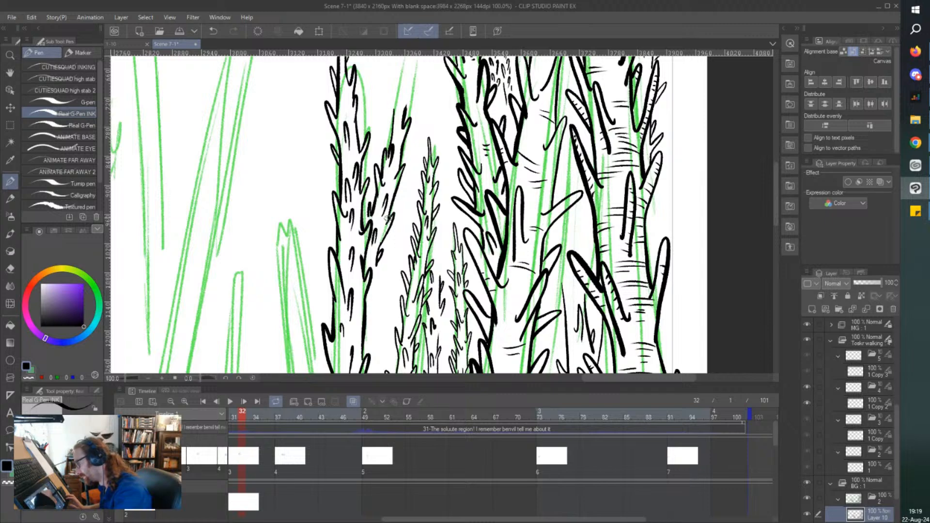
Finish the slanted stalk's pointed tip and add leaf strokes along its upper edges and middle.
{"action": "scroll", "coordinate": [398, 109], "scroll_direction": "down", "scroll_amount": 1}
{"action": "mouse_move", "coordinate": [398, 109]}
{"action": "left_mouse_down"}
{"action": "mouse_move", "coordinate": [392, 169]}
{"action": "mouse_move", "coordinate": [400, 171]}
{"action": "mouse_move", "coordinate": [406, 127]}
{"action": "mouse_move", "coordinate": [406, 172]}
{"action": "mouse_move", "coordinate": [419, 154]}
{"action": "mouse_move", "coordinate": [407, 209]}
{"action": "mouse_move", "coordinate": [391, 223]}
{"action": "left_mouse_up"}
{"action": "scroll", "coordinate": [390, 177], "scroll_direction": "up", "scroll_amount": 2}
{"action": "left_click_drag", "start_coordinate": [408, 155], "coordinate": [411, 151]}
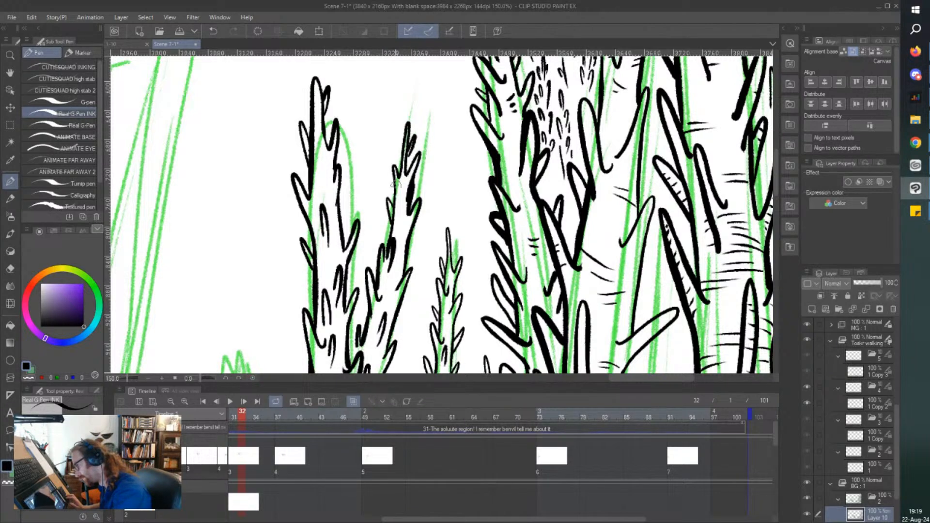
{"action": "left_click_drag", "start_coordinate": [409, 225], "coordinate": [401, 227]}
{"action": "left_click_drag", "start_coordinate": [409, 221], "coordinate": [401, 218]}
{"action": "left_click_drag", "start_coordinate": [392, 299], "coordinate": [390, 285]}
{"action": "scroll", "coordinate": [395, 272], "scroll_direction": "down", "scroll_amount": 4}
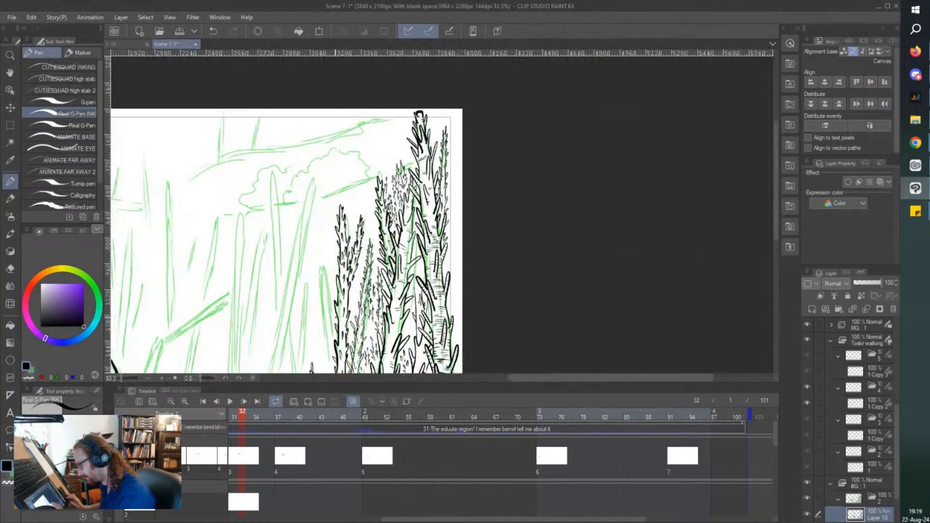
Ink a thin downward-tapering column of leaf strokes in the gap between the slanted stalk and the neighbouring thin stalk.
{"action": "scroll", "coordinate": [374, 202], "scroll_direction": "up", "scroll_amount": 5}
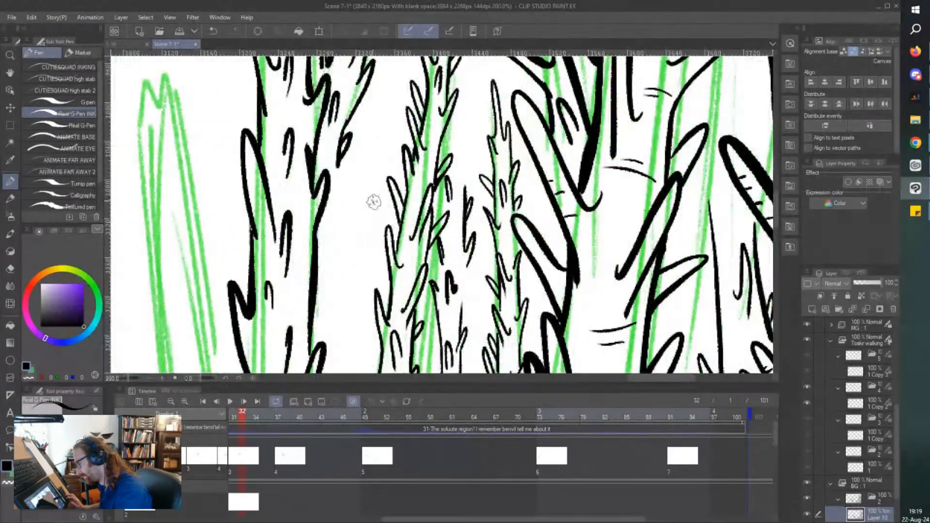
{"action": "mouse_move", "coordinate": [373, 206]}
{"action": "left_mouse_down"}
{"action": "mouse_move", "coordinate": [372, 244]}
{"action": "mouse_move", "coordinate": [368, 147]}
{"action": "mouse_move", "coordinate": [357, 158]}
{"action": "mouse_move", "coordinate": [367, 141]}
{"action": "mouse_move", "coordinate": [358, 163]}
{"action": "mouse_move", "coordinate": [349, 126]}
{"action": "mouse_move", "coordinate": [342, 220]}
{"action": "mouse_move", "coordinate": [358, 281]}
{"action": "left_mouse_up"}
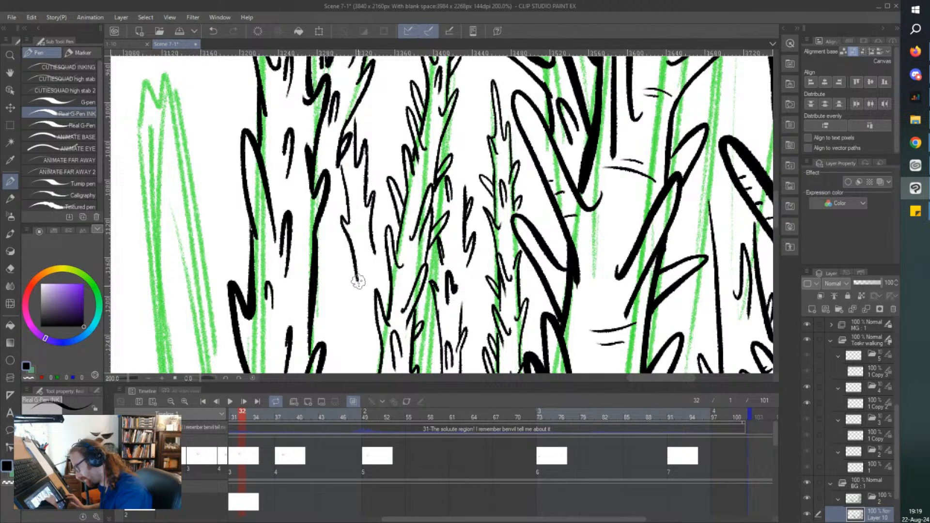
{"action": "left_click_drag", "start_coordinate": [364, 224], "coordinate": [366, 242]}
{"action": "left_click_drag", "start_coordinate": [364, 229], "coordinate": [361, 238]}
{"action": "left_click_drag", "start_coordinate": [351, 179], "coordinate": [350, 192]}
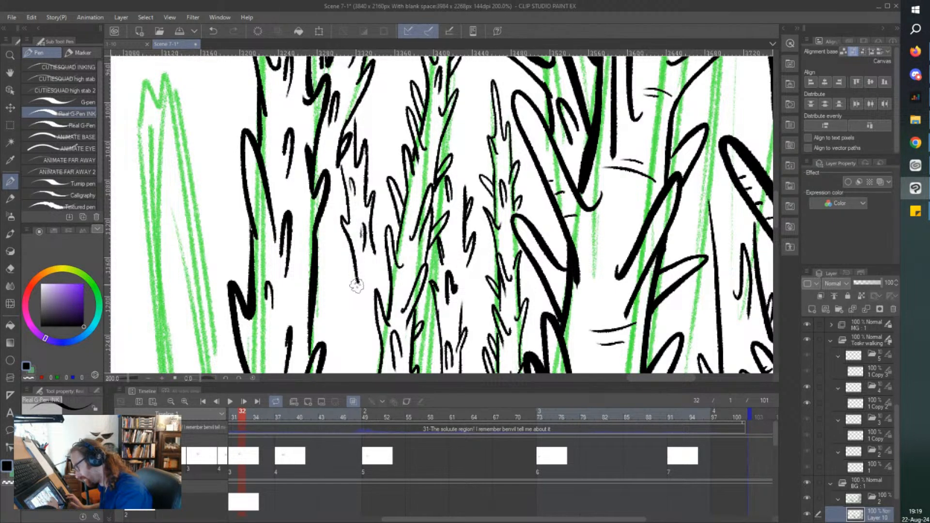
{"action": "mouse_move", "coordinate": [357, 286]}
{"action": "left_mouse_down"}
{"action": "mouse_move", "coordinate": [350, 277]}
{"action": "mouse_move", "coordinate": [364, 322]}
{"action": "left_mouse_up"}
{"action": "left_click_drag", "start_coordinate": [376, 264], "coordinate": [369, 272]}
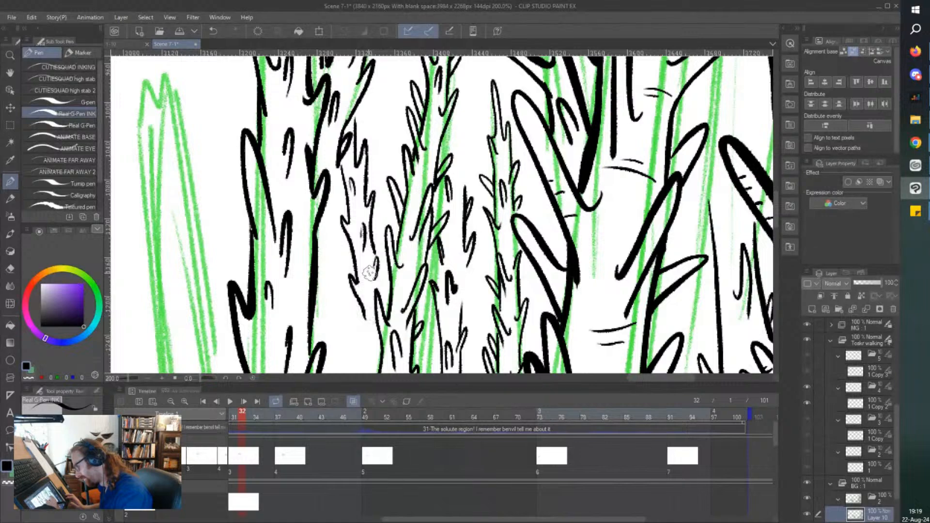
Continue the small leaf strokes down the gap along the leftmost tall stalk's inner edge and save the scene.
{"action": "scroll", "coordinate": [330, 280], "scroll_direction": "down", "scroll_amount": 2}
{"action": "scroll", "coordinate": [302, 282], "scroll_direction": "down", "scroll_amount": 2}
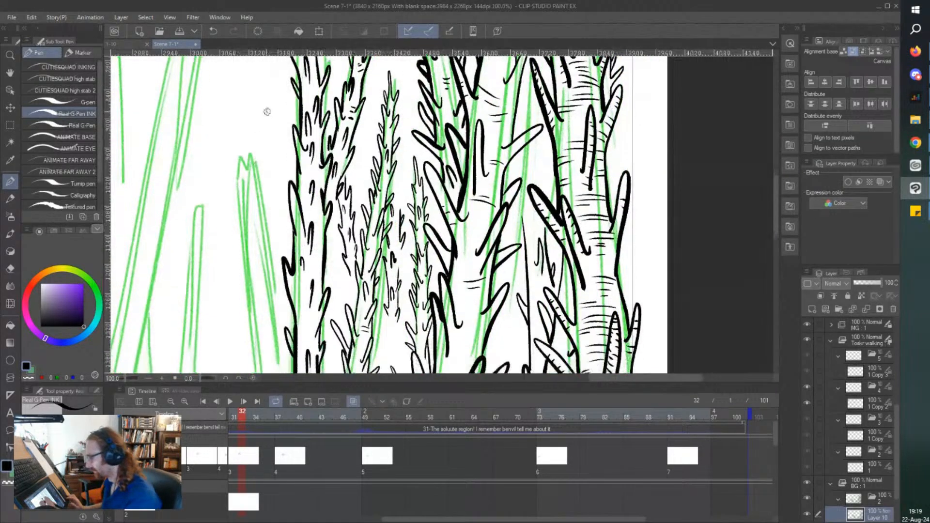
{"action": "scroll", "coordinate": [266, 97], "scroll_direction": "down", "scroll_amount": 3}
{"action": "scroll", "coordinate": [341, 150], "scroll_direction": "up", "scroll_amount": 2}
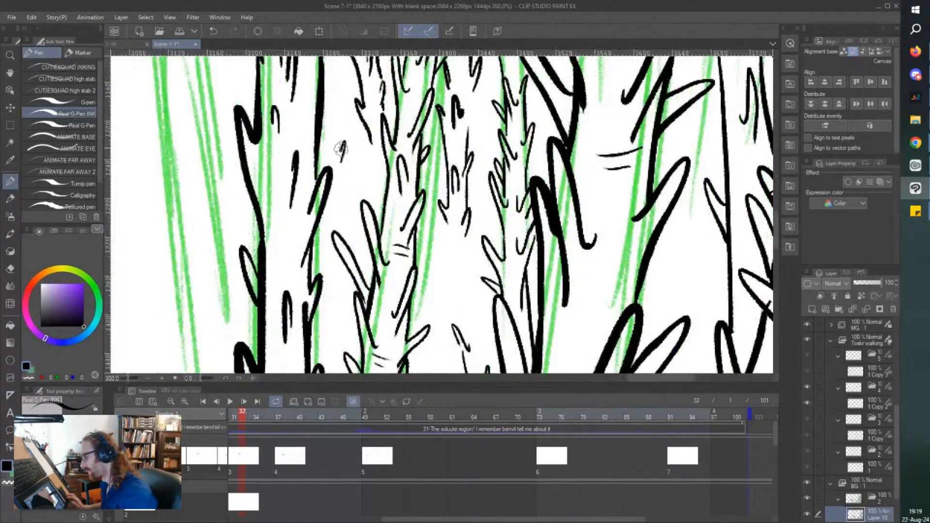
{"action": "mouse_move", "coordinate": [341, 149]}
{"action": "left_mouse_down"}
{"action": "mouse_move", "coordinate": [326, 115]}
{"action": "mouse_move", "coordinate": [327, 158]}
{"action": "left_mouse_up"}
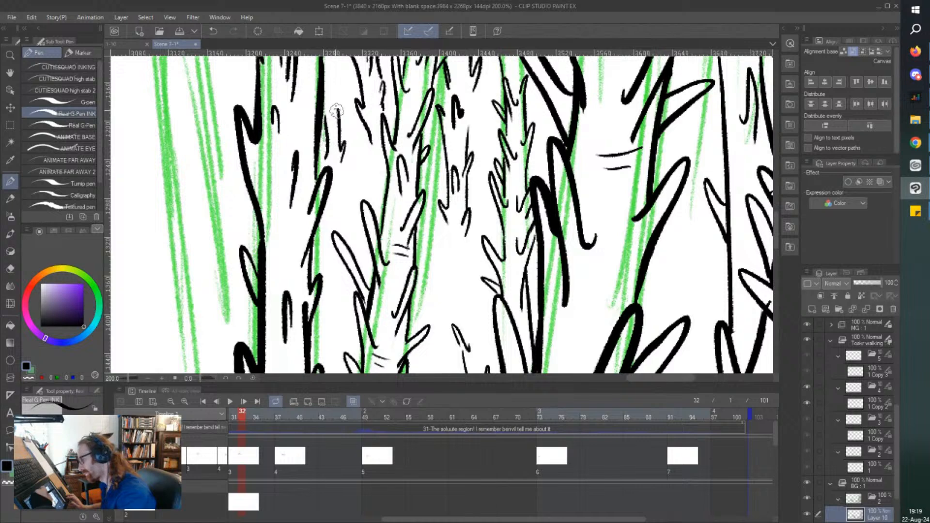
{"action": "mouse_move", "coordinate": [338, 111]}
{"action": "left_mouse_down"}
{"action": "mouse_move", "coordinate": [340, 84]}
{"action": "mouse_move", "coordinate": [331, 92]}
{"action": "mouse_move", "coordinate": [329, 67]}
{"action": "left_mouse_up"}
{"action": "mouse_move", "coordinate": [335, 128]}
{"action": "left_mouse_down"}
{"action": "mouse_move", "coordinate": [334, 165]}
{"action": "mouse_move", "coordinate": [341, 115]}
{"action": "left_mouse_up"}
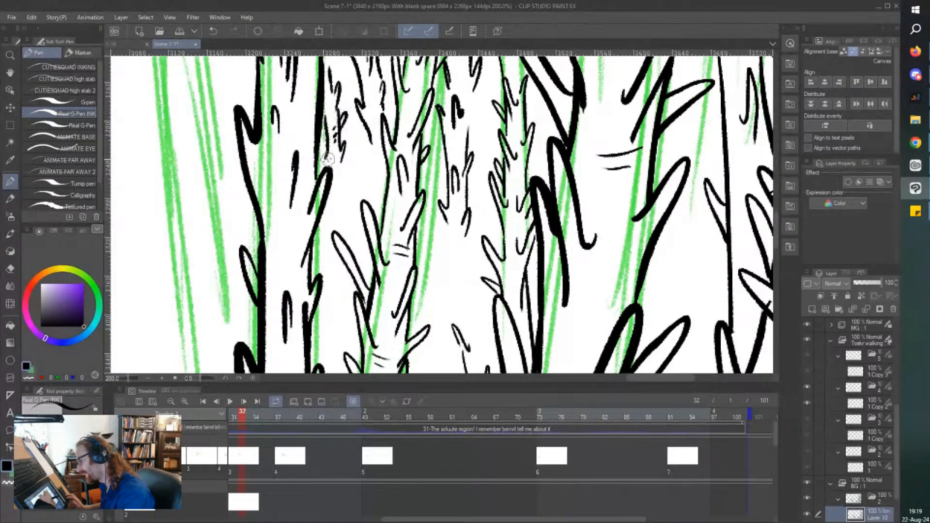
{"action": "left_click_drag", "start_coordinate": [342, 165], "coordinate": [341, 208]}
{"action": "key", "text": "ctrl+s"}
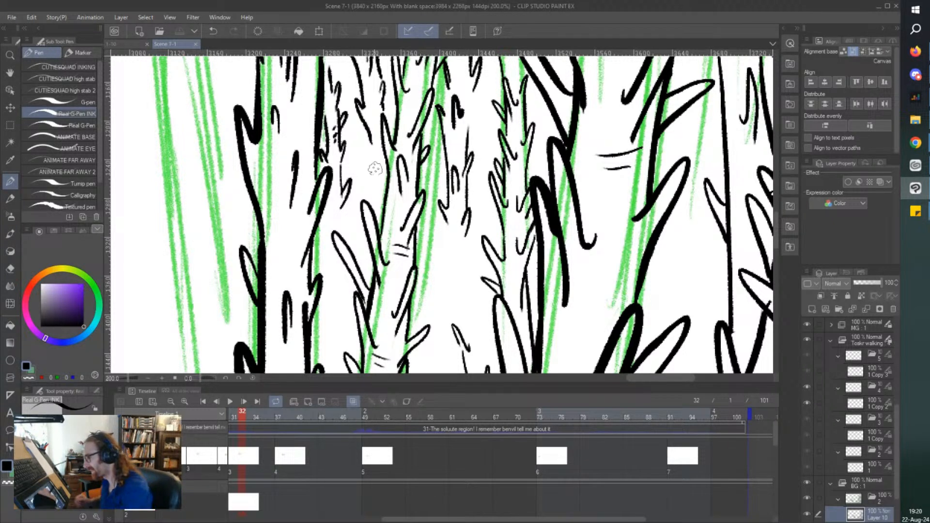
Fill the remaining white gap between the leftmost tall stalk and the thin stalk with short leaf strokes.
{"action": "mouse_move", "coordinate": [365, 183]}
{"action": "left_mouse_down"}
{"action": "mouse_move", "coordinate": [364, 145]}
{"action": "mouse_move", "coordinate": [354, 161]}
{"action": "mouse_move", "coordinate": [353, 146]}
{"action": "mouse_move", "coordinate": [353, 174]}
{"action": "left_mouse_up"}
{"action": "mouse_move", "coordinate": [360, 141]}
{"action": "left_mouse_down"}
{"action": "mouse_move", "coordinate": [350, 122]}
{"action": "mouse_move", "coordinate": [353, 131]}
{"action": "left_mouse_up"}
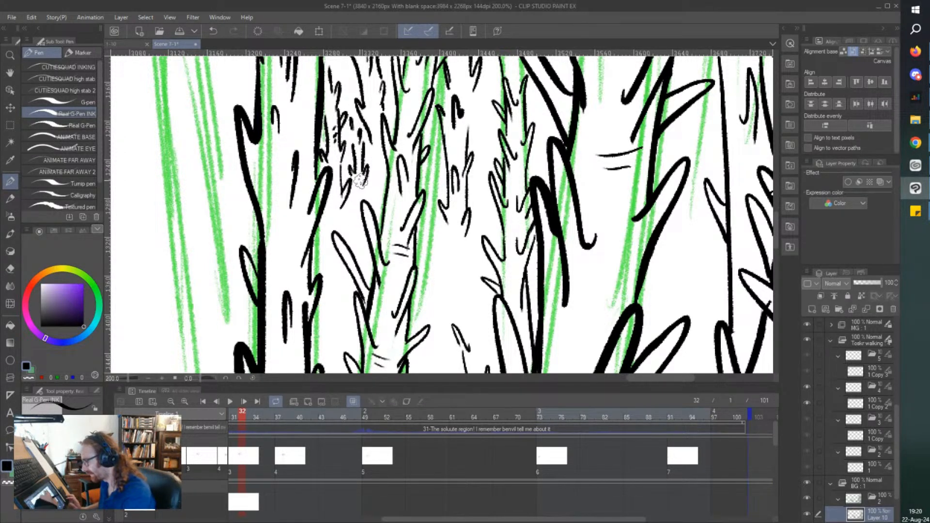
{"action": "left_click_drag", "start_coordinate": [351, 211], "coordinate": [349, 221]}
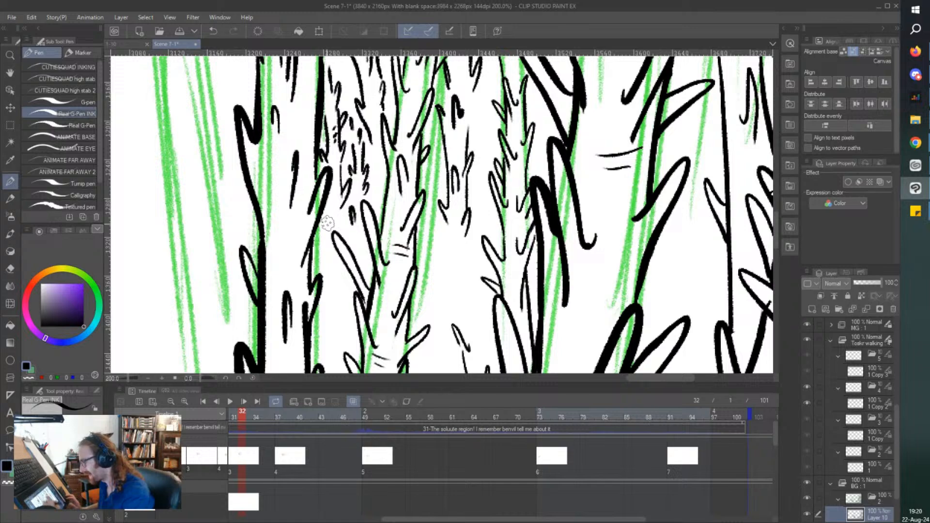
{"action": "scroll", "coordinate": [297, 248], "scroll_direction": "down", "scroll_amount": 2}
{"action": "left_click_drag", "start_coordinate": [269, 251], "coordinate": [279, 230]}
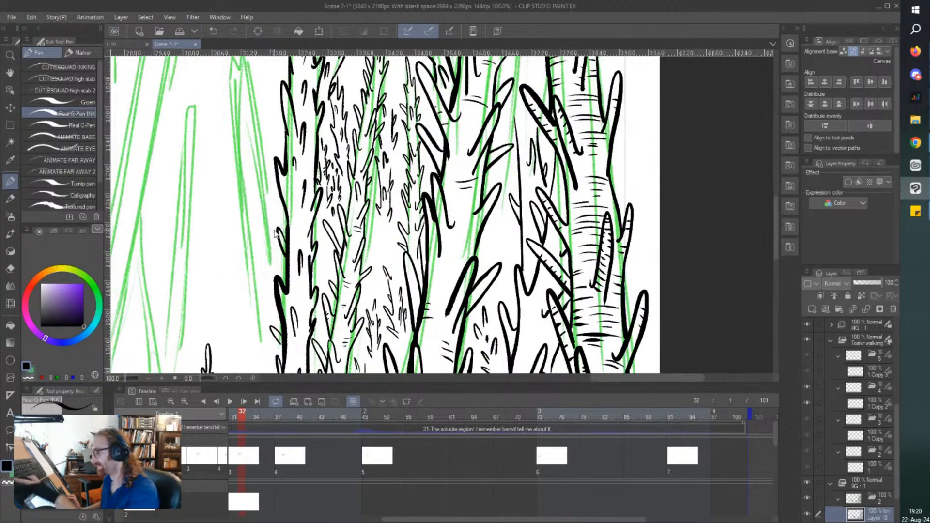
Ink a thin spiky stalk rising behind the slanted stalk's tip to the green diagonal guideline, with small leaves along both edges.
{"action": "scroll", "coordinate": [274, 230], "scroll_direction": "down", "scroll_amount": 1}
{"action": "scroll", "coordinate": [274, 230], "scroll_direction": "up", "scroll_amount": 5}
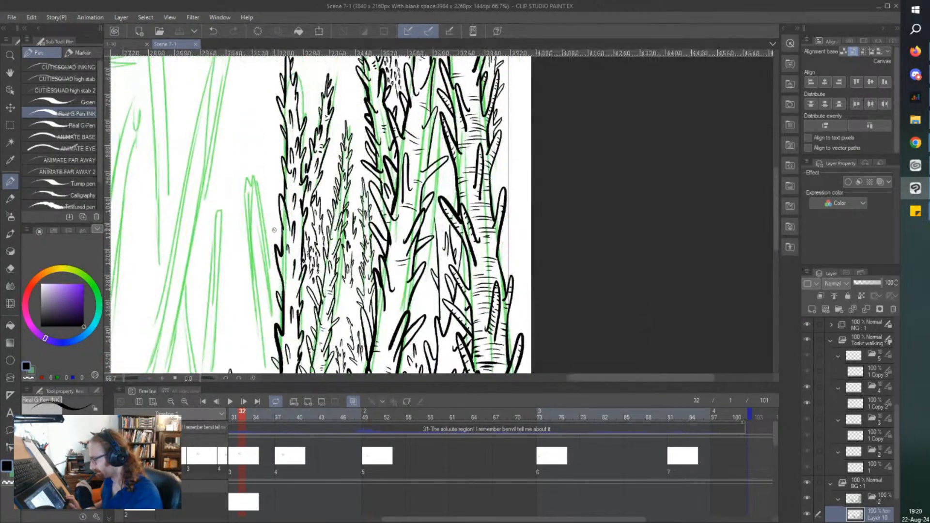
{"action": "scroll", "coordinate": [274, 230], "scroll_direction": "up", "scroll_amount": 5}
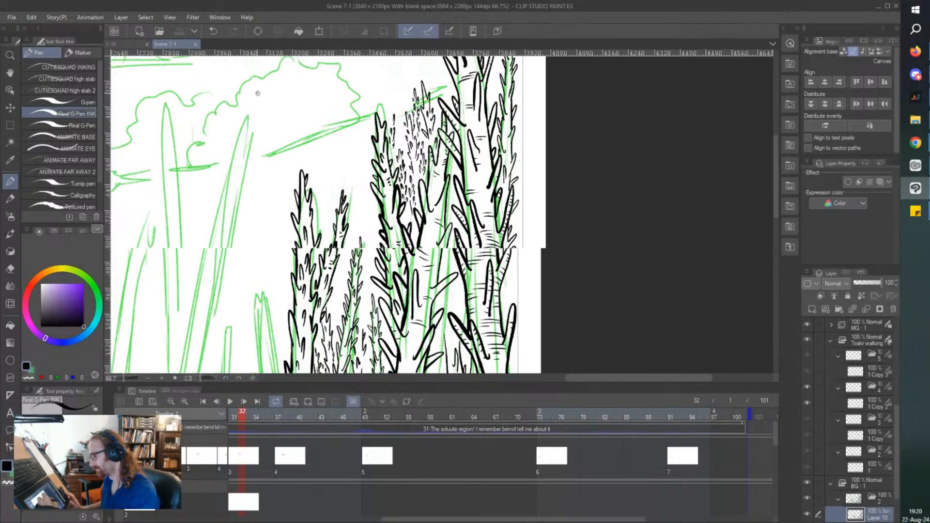
{"action": "scroll", "coordinate": [314, 194], "scroll_direction": "up", "scroll_amount": 1}
{"action": "scroll", "coordinate": [314, 193], "scroll_direction": "up", "scroll_amount": 1}
{"action": "mouse_move", "coordinate": [393, 293]}
{"action": "left_mouse_down"}
{"action": "mouse_move", "coordinate": [397, 210]}
{"action": "mouse_move", "coordinate": [385, 277]}
{"action": "mouse_move", "coordinate": [375, 153]}
{"action": "mouse_move", "coordinate": [385, 131]}
{"action": "mouse_move", "coordinate": [383, 144]}
{"action": "mouse_move", "coordinate": [375, 113]}
{"action": "mouse_move", "coordinate": [378, 201]}
{"action": "mouse_move", "coordinate": [383, 217]}
{"action": "mouse_move", "coordinate": [390, 192]}
{"action": "mouse_move", "coordinate": [393, 218]}
{"action": "left_mouse_up"}
{"action": "mouse_move", "coordinate": [389, 173]}
{"action": "left_mouse_down"}
{"action": "mouse_move", "coordinate": [387, 162]}
{"action": "mouse_move", "coordinate": [379, 188]}
{"action": "left_mouse_up"}
{"action": "mouse_move", "coordinate": [376, 144]}
{"action": "left_mouse_down"}
{"action": "mouse_move", "coordinate": [370, 130]}
{"action": "mouse_move", "coordinate": [376, 147]}
{"action": "left_mouse_up"}
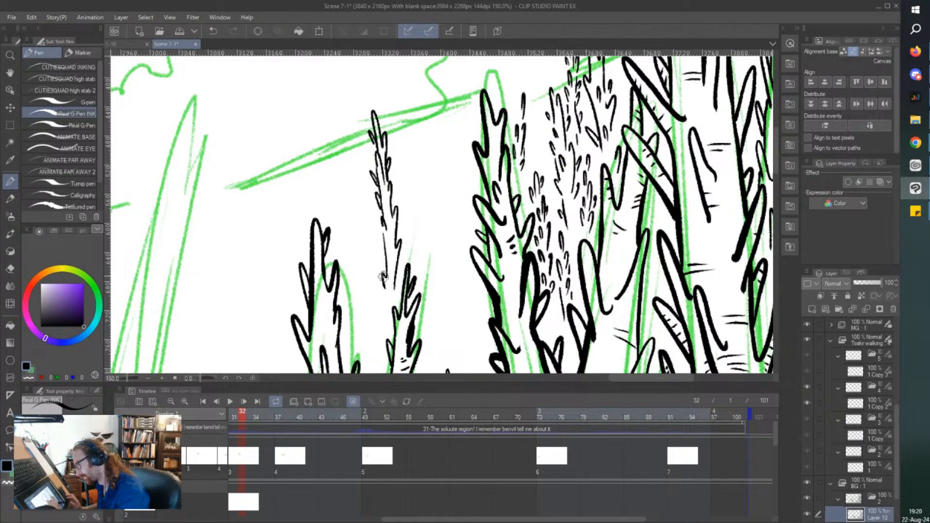
{"action": "left_click_drag", "start_coordinate": [385, 256], "coordinate": [381, 264]}
{"action": "mouse_move", "coordinate": [377, 222]}
{"action": "left_mouse_down"}
{"action": "mouse_move", "coordinate": [385, 237]}
{"action": "mouse_move", "coordinate": [377, 221]}
{"action": "left_mouse_up"}
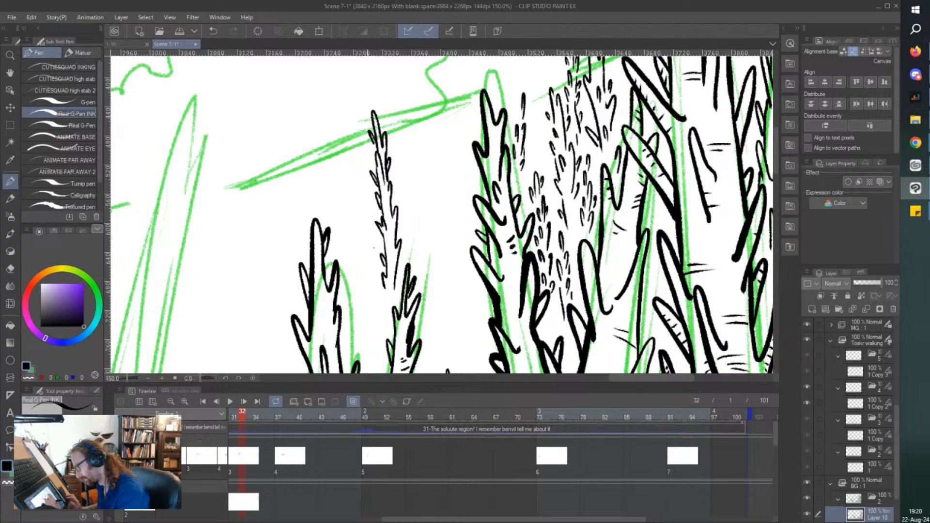
{"action": "left_click_drag", "start_coordinate": [395, 287], "coordinate": [400, 307]}
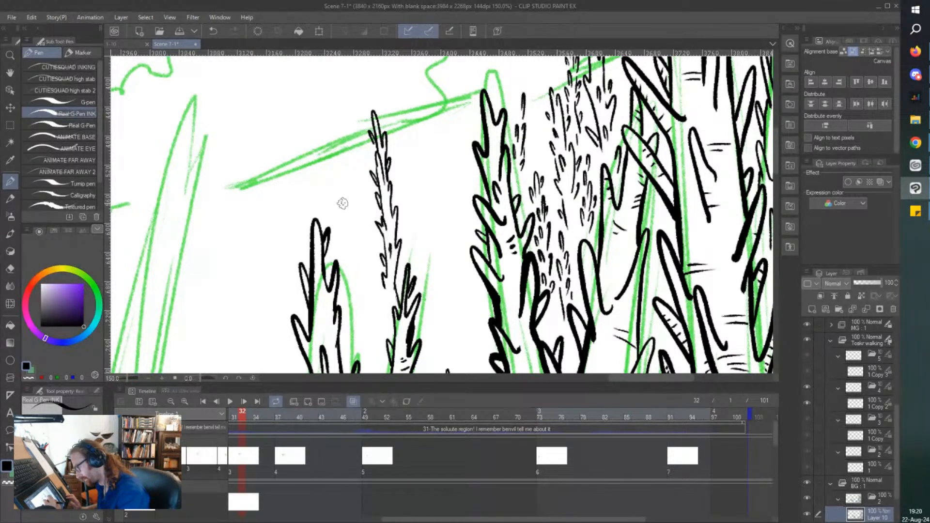
Ink two faint distant stalks of short broken leaf strokes between the new thin stalk and the next tall stalk.
{"action": "scroll", "coordinate": [350, 201], "scroll_direction": "down", "scroll_amount": 2}
{"action": "scroll", "coordinate": [374, 260], "scroll_direction": "up", "scroll_amount": 2}
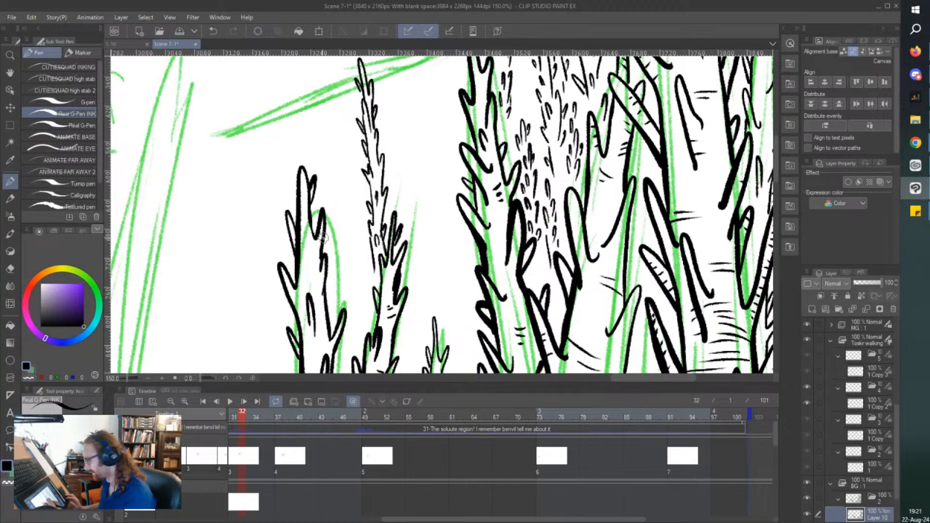
{"action": "scroll", "coordinate": [320, 240], "scroll_direction": "down", "scroll_amount": 1}
{"action": "scroll", "coordinate": [390, 227], "scroll_direction": "up", "scroll_amount": 1}
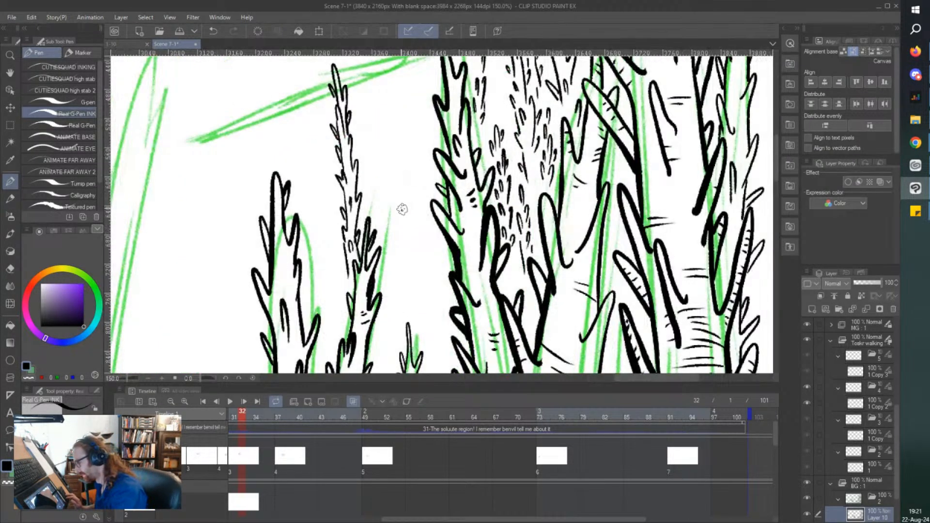
{"action": "mouse_move", "coordinate": [402, 210]}
{"action": "left_mouse_down"}
{"action": "mouse_move", "coordinate": [405, 163]}
{"action": "mouse_move", "coordinate": [391, 206]}
{"action": "mouse_move", "coordinate": [395, 245]}
{"action": "mouse_move", "coordinate": [395, 223]}
{"action": "mouse_move", "coordinate": [405, 233]}
{"action": "mouse_move", "coordinate": [406, 219]}
{"action": "mouse_move", "coordinate": [394, 184]}
{"action": "mouse_move", "coordinate": [405, 149]}
{"action": "mouse_move", "coordinate": [402, 165]}
{"action": "mouse_move", "coordinate": [395, 132]}
{"action": "mouse_move", "coordinate": [418, 120]}
{"action": "mouse_move", "coordinate": [419, 83]}
{"action": "mouse_move", "coordinate": [427, 179]}
{"action": "left_mouse_up"}
{"action": "scroll", "coordinate": [412, 117], "scroll_direction": "down", "scroll_amount": 1}
{"action": "scroll", "coordinate": [425, 112], "scroll_direction": "up", "scroll_amount": 1}
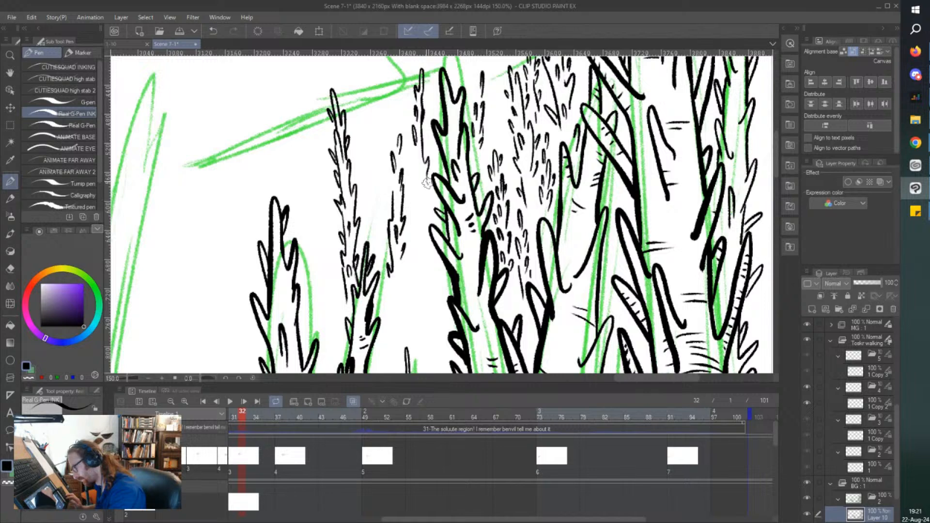
{"action": "mouse_move", "coordinate": [422, 136]}
{"action": "left_mouse_down"}
{"action": "mouse_move", "coordinate": [415, 172]}
{"action": "mouse_move", "coordinate": [404, 133]}
{"action": "mouse_move", "coordinate": [412, 119]}
{"action": "mouse_move", "coordinate": [417, 222]}
{"action": "left_mouse_up"}
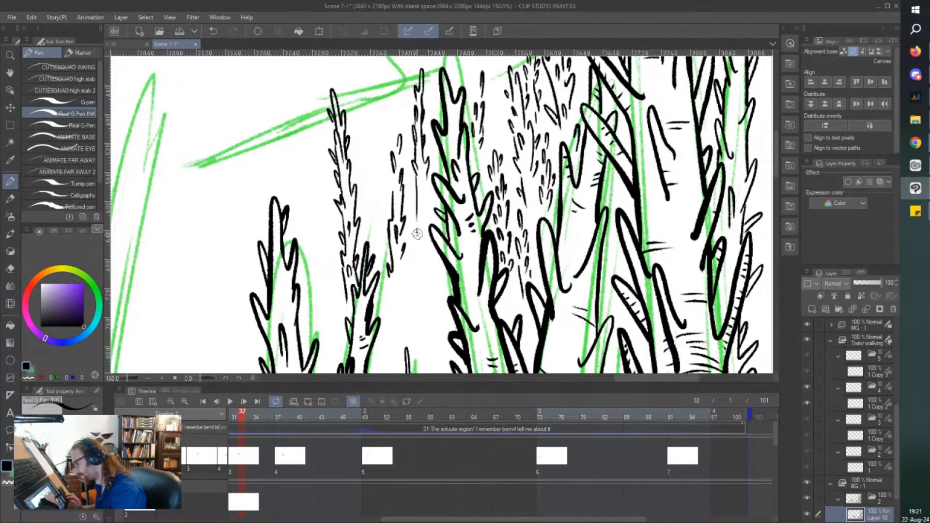
{"action": "scroll", "coordinate": [379, 145], "scroll_direction": "down", "scroll_amount": 3}
{"action": "left_click_drag", "start_coordinate": [379, 145], "coordinate": [398, 126]}
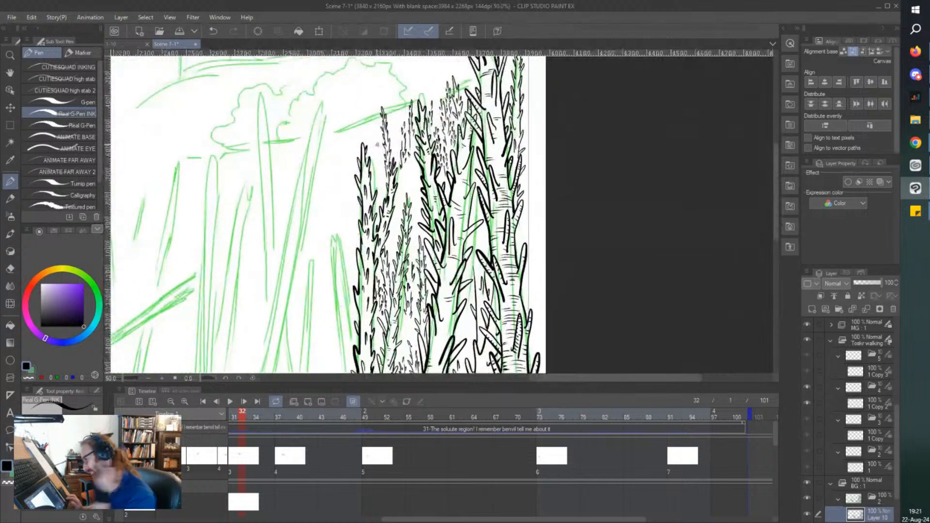
Extend the distant leaf strokes down the tall stalk's outer edge toward the top of the small thin stalk.
{"action": "scroll", "coordinate": [416, 167], "scroll_direction": "up", "scroll_amount": 3}
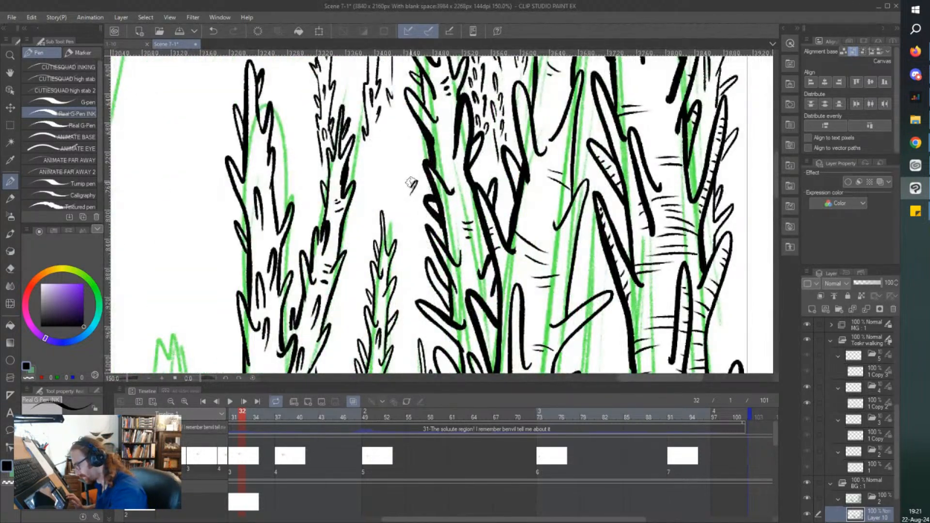
{"action": "left_click_drag", "start_coordinate": [413, 148], "coordinate": [406, 181]}
{"action": "left_click_drag", "start_coordinate": [404, 182], "coordinate": [401, 184]}
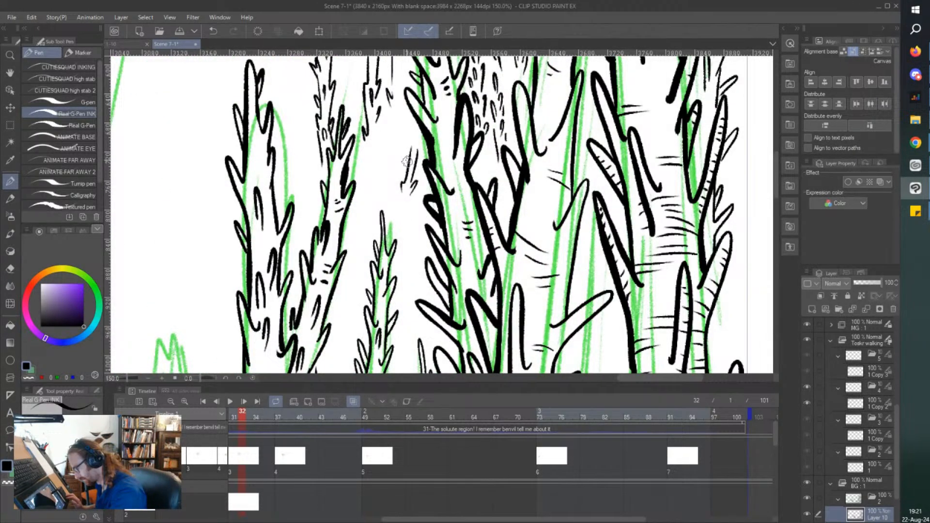
{"action": "left_click_drag", "start_coordinate": [417, 143], "coordinate": [413, 126]}
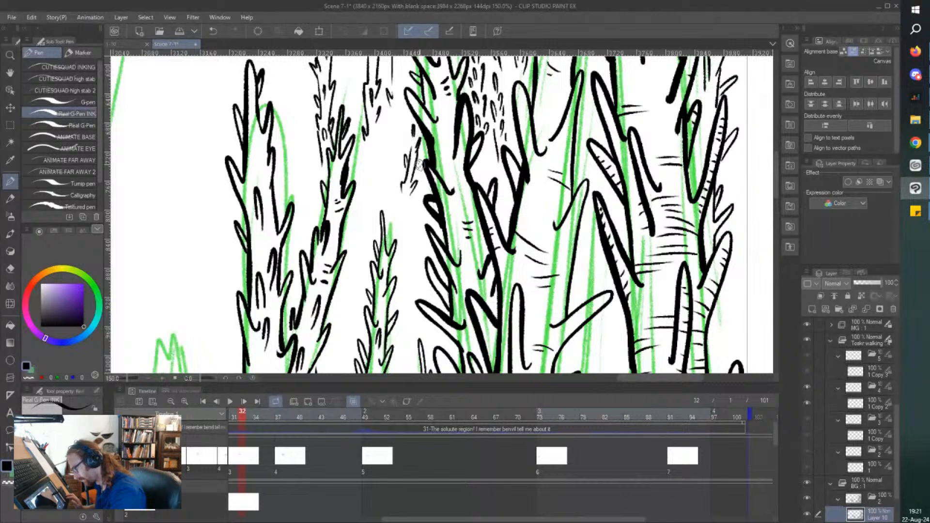
{"action": "mouse_move", "coordinate": [398, 192]}
{"action": "left_mouse_down"}
{"action": "mouse_move", "coordinate": [410, 213]}
{"action": "mouse_move", "coordinate": [402, 271]}
{"action": "mouse_move", "coordinate": [410, 236]}
{"action": "mouse_move", "coordinate": [391, 237]}
{"action": "mouse_move", "coordinate": [394, 217]}
{"action": "left_mouse_up"}
{"action": "scroll", "coordinate": [411, 204], "scroll_direction": "down", "scroll_amount": 3}
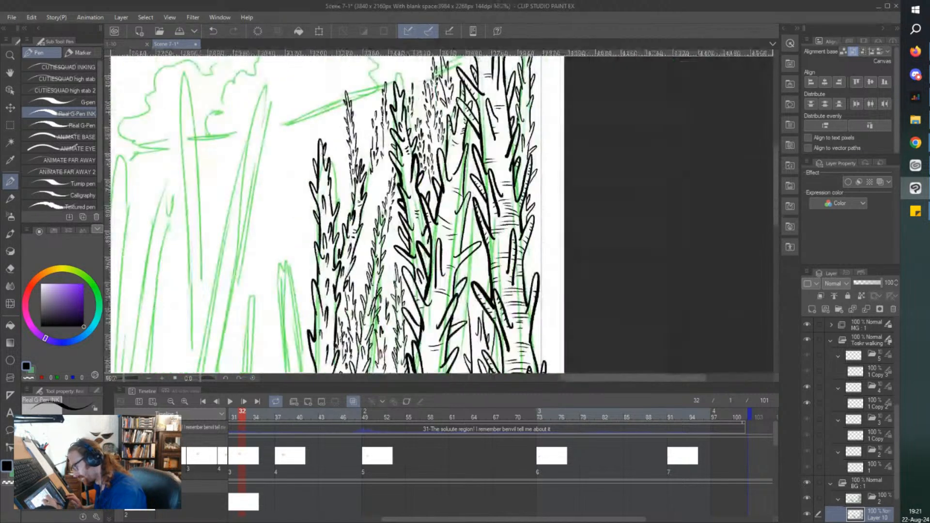
Ink a small spiky stalk with fine leaf strokes in the gap between the two thickest stalks.
{"action": "scroll", "coordinate": [460, 209], "scroll_direction": "up", "scroll_amount": 3}
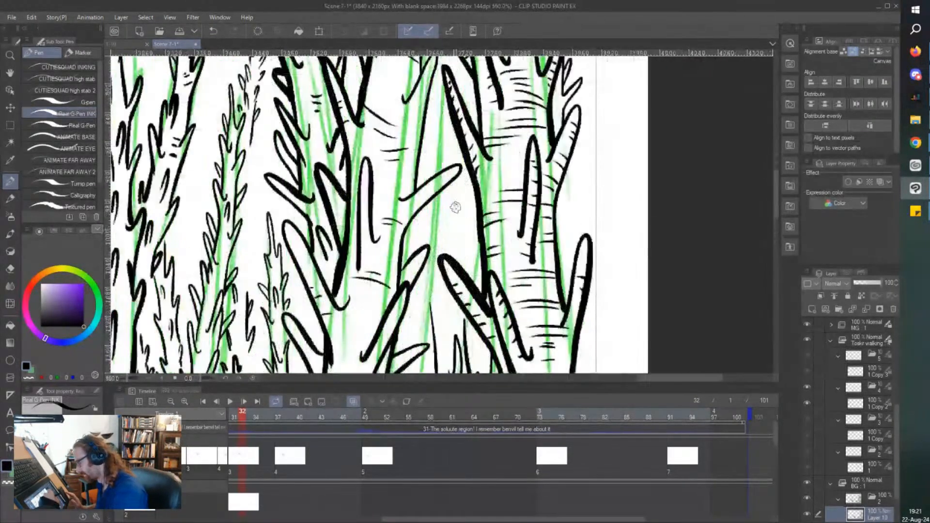
{"action": "mouse_move", "coordinate": [463, 214]}
{"action": "left_mouse_down"}
{"action": "mouse_move", "coordinate": [456, 241]}
{"action": "mouse_move", "coordinate": [458, 216]}
{"action": "left_mouse_up"}
{"action": "mouse_move", "coordinate": [455, 184]}
{"action": "left_mouse_down"}
{"action": "mouse_move", "coordinate": [436, 221]}
{"action": "mouse_move", "coordinate": [431, 205]}
{"action": "mouse_move", "coordinate": [432, 235]}
{"action": "left_mouse_up"}
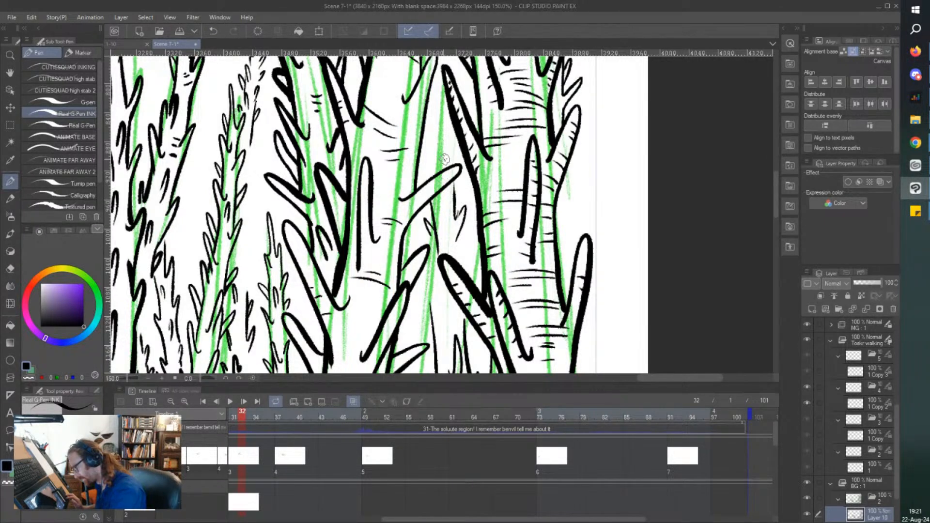
{"action": "left_click_drag", "start_coordinate": [445, 160], "coordinate": [440, 146]}
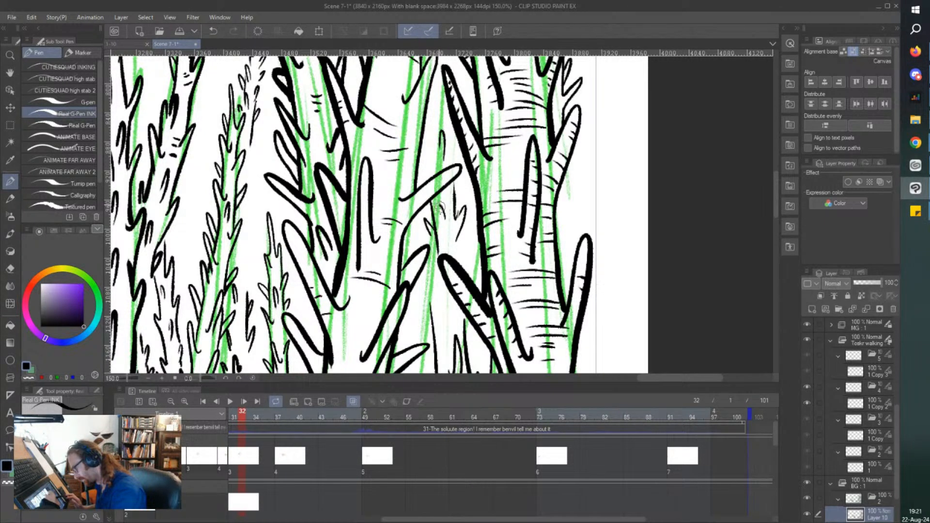
{"action": "left_click_drag", "start_coordinate": [460, 247], "coordinate": [462, 259]}
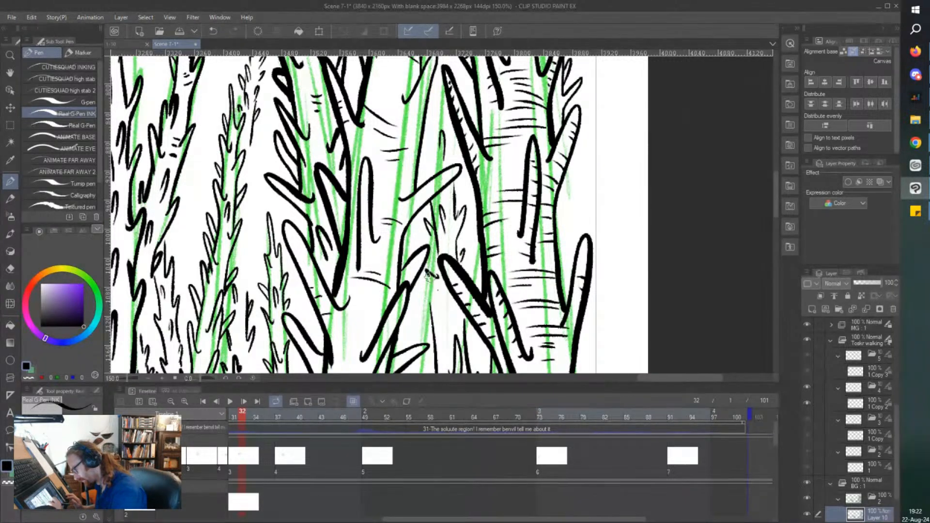
{"action": "scroll", "coordinate": [326, 149], "scroll_direction": "down", "scroll_amount": 3}
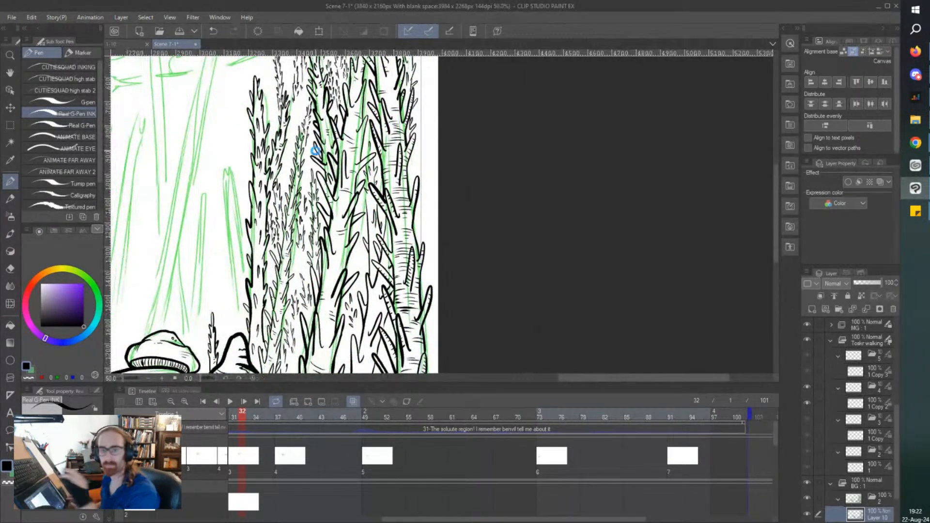
{"action": "scroll", "coordinate": [316, 151], "scroll_direction": "left", "scroll_amount": 3}
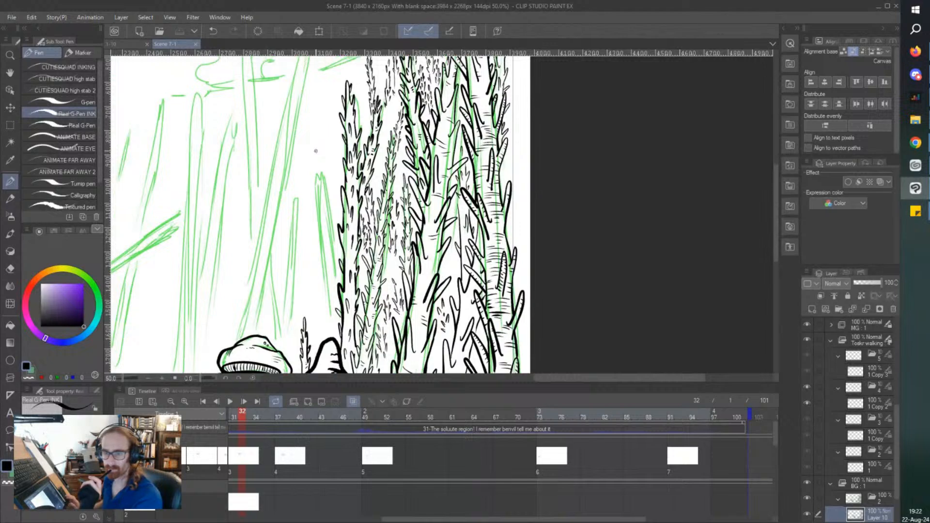
{"action": "scroll", "coordinate": [316, 152], "scroll_direction": "up", "scroll_amount": 4}
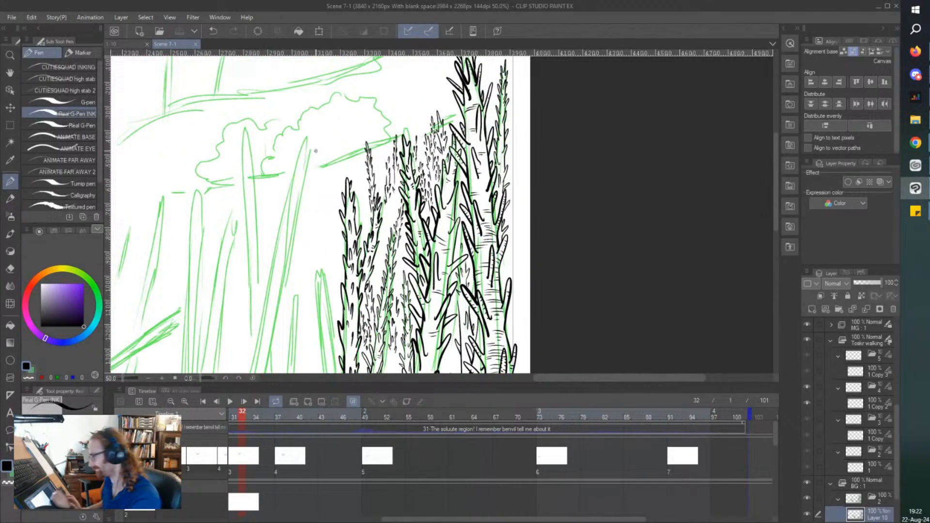
{"action": "scroll", "coordinate": [315, 151], "scroll_direction": "down", "scroll_amount": 2}
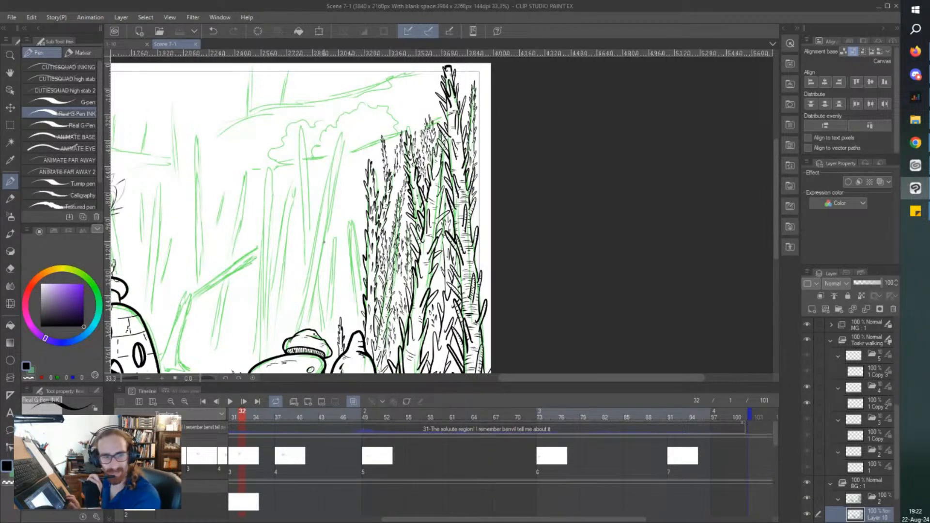
{"action": "scroll", "coordinate": [316, 152], "scroll_direction": "down", "scroll_amount": 4}
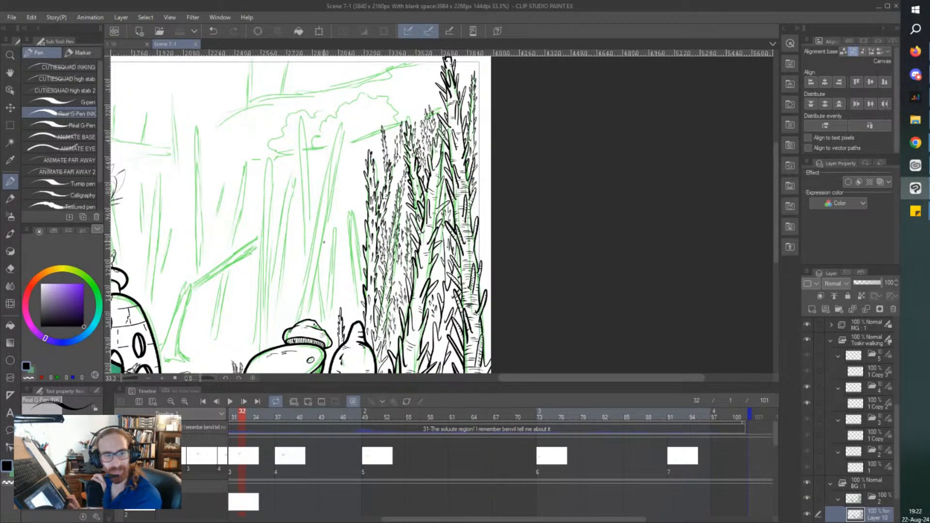
Ink cross-hatching near the outer edge of the small mushroom's cap, add short shading ticks near its crown, and save the file.
{"action": "scroll", "coordinate": [323, 192], "scroll_direction": "left", "scroll_amount": 1}
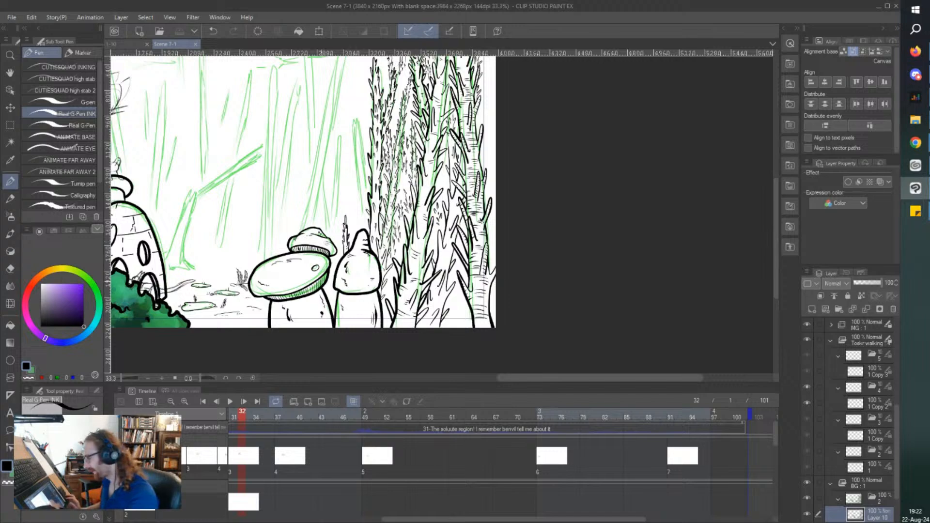
{"action": "scroll", "coordinate": [312, 278], "scroll_direction": "up", "scroll_amount": 1}
{"action": "scroll", "coordinate": [313, 278], "scroll_direction": "up", "scroll_amount": 1}
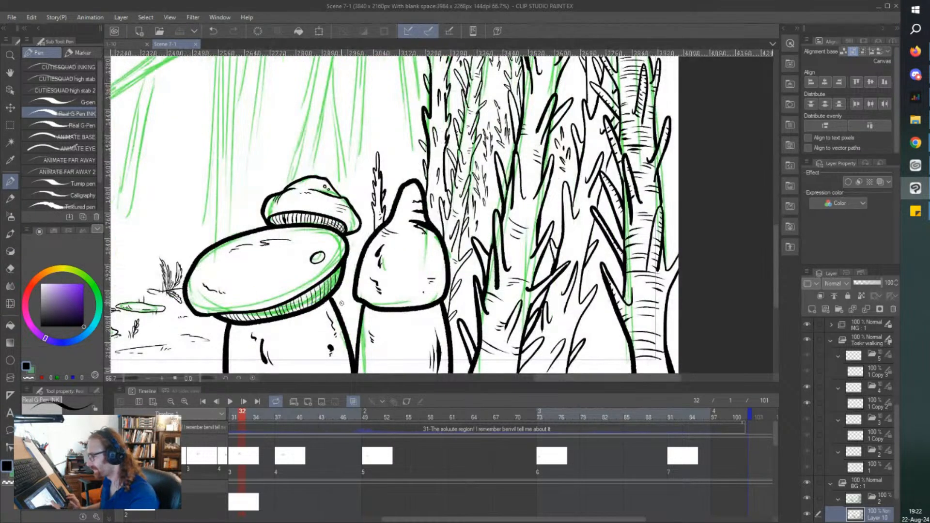
{"action": "scroll", "coordinate": [305, 260], "scroll_direction": "up", "scroll_amount": 2}
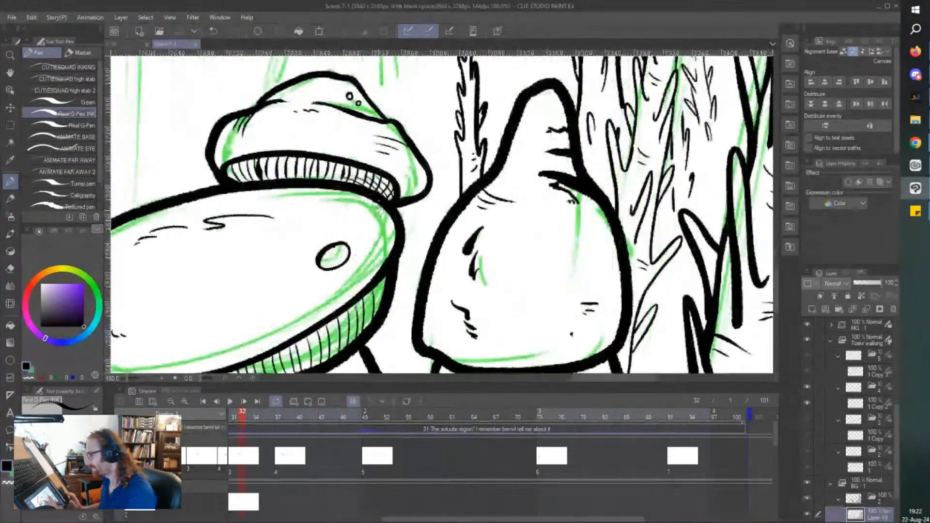
{"action": "scroll", "coordinate": [381, 130], "scroll_direction": "up", "scroll_amount": 1}
{"action": "mouse_move", "coordinate": [386, 121]}
{"action": "left_mouse_down"}
{"action": "mouse_move", "coordinate": [415, 176]}
{"action": "mouse_move", "coordinate": [386, 129]}
{"action": "mouse_move", "coordinate": [390, 147]}
{"action": "left_mouse_up"}
{"action": "left_click_drag", "start_coordinate": [371, 126], "coordinate": [382, 144]}
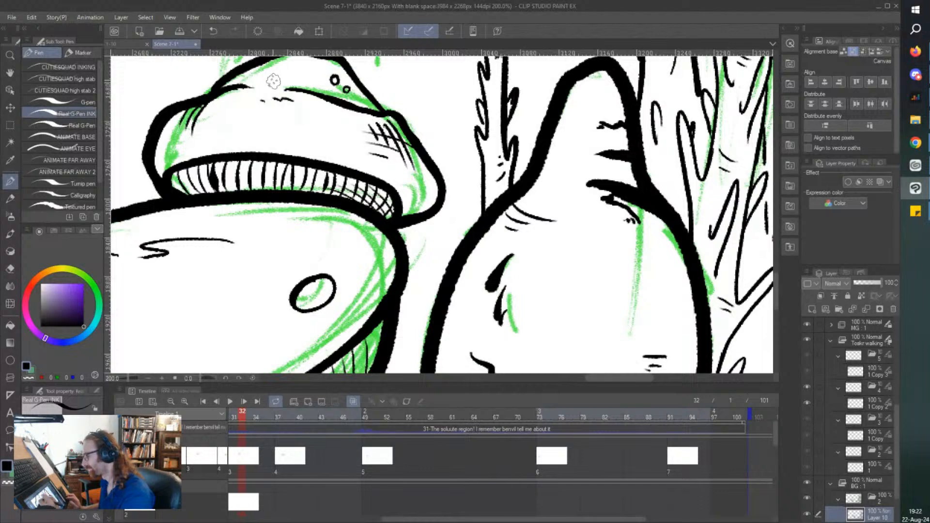
{"action": "left_click_drag", "start_coordinate": [253, 99], "coordinate": [264, 110]}
{"action": "left_click_drag", "start_coordinate": [245, 101], "coordinate": [251, 108]}
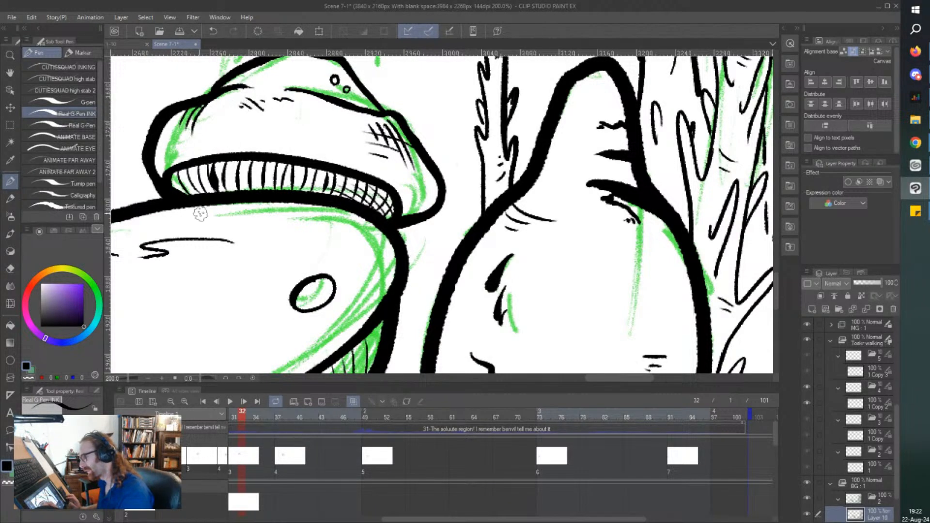
{"action": "key", "text": "ctrl+s"}
Ink crease lines on the pointed mushroom cap's tip and cross-hatching on its shoulder beneath the dark fold, and save the file.
{"action": "scroll", "coordinate": [200, 214], "scroll_direction": "down", "scroll_amount": 2}
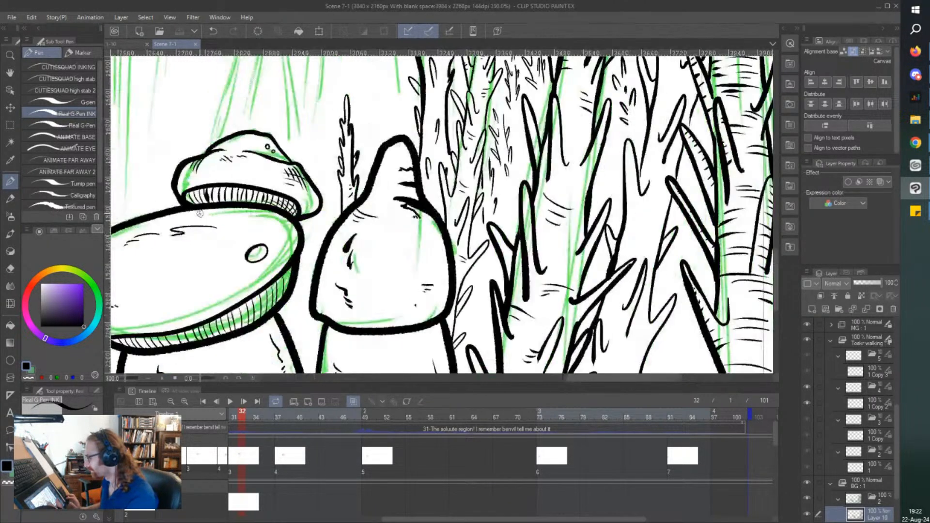
{"action": "scroll", "coordinate": [267, 214], "scroll_direction": "up", "scroll_amount": 2}
{"action": "left_click_drag", "start_coordinate": [522, 182], "coordinate": [498, 186]}
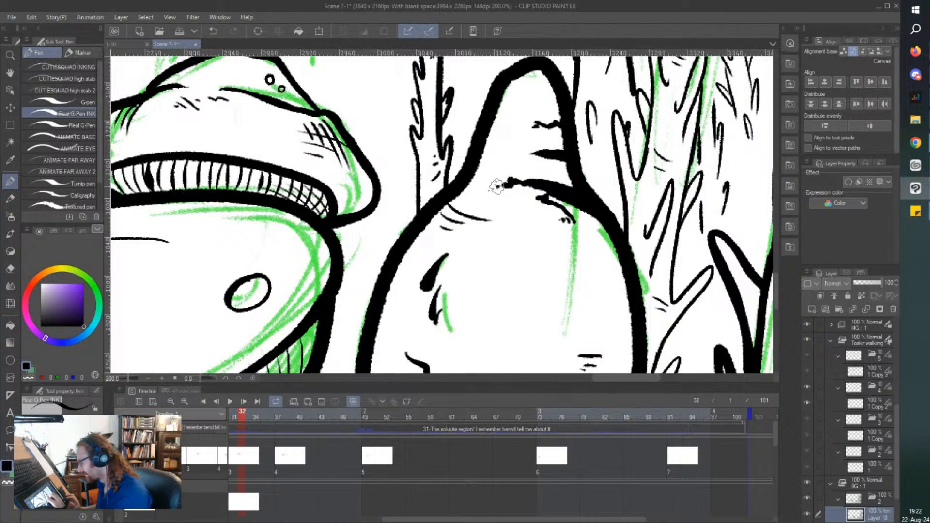
{"action": "mouse_move", "coordinate": [504, 126]}
{"action": "left_mouse_down"}
{"action": "mouse_move", "coordinate": [491, 130]}
{"action": "mouse_move", "coordinate": [491, 149]}
{"action": "left_mouse_up"}
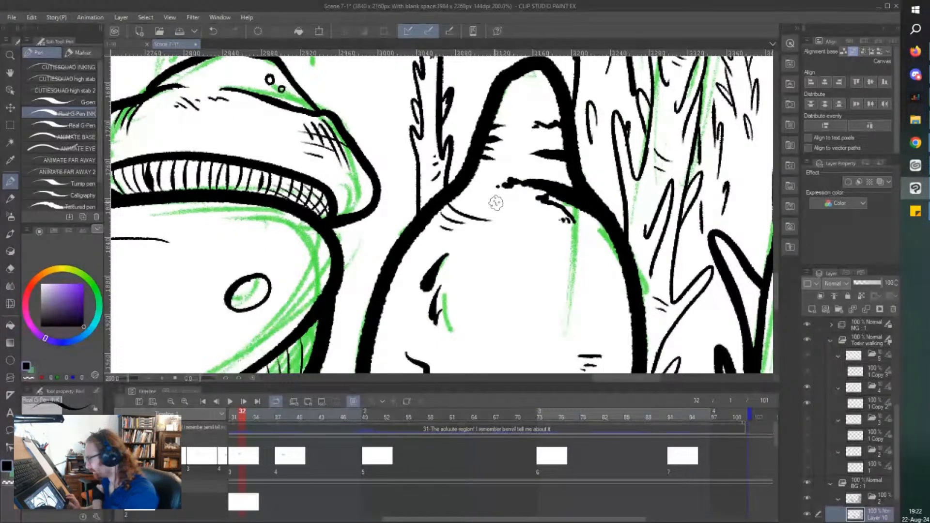
{"action": "scroll", "coordinate": [496, 202], "scroll_direction": "down", "scroll_amount": 1}
{"action": "left_click_drag", "start_coordinate": [589, 242], "coordinate": [538, 237]}
{"action": "left_click_drag", "start_coordinate": [586, 235], "coordinate": [533, 226]}
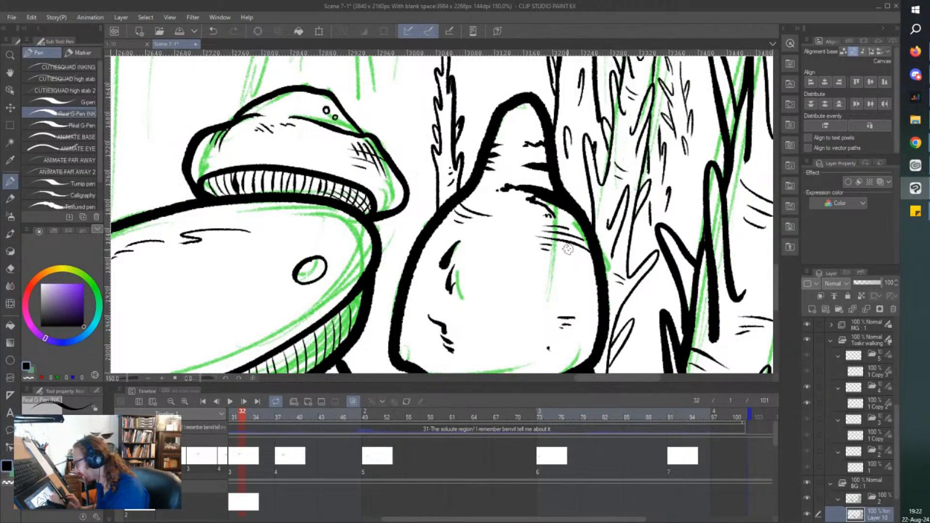
{"action": "left_click_drag", "start_coordinate": [584, 242], "coordinate": [560, 232]}
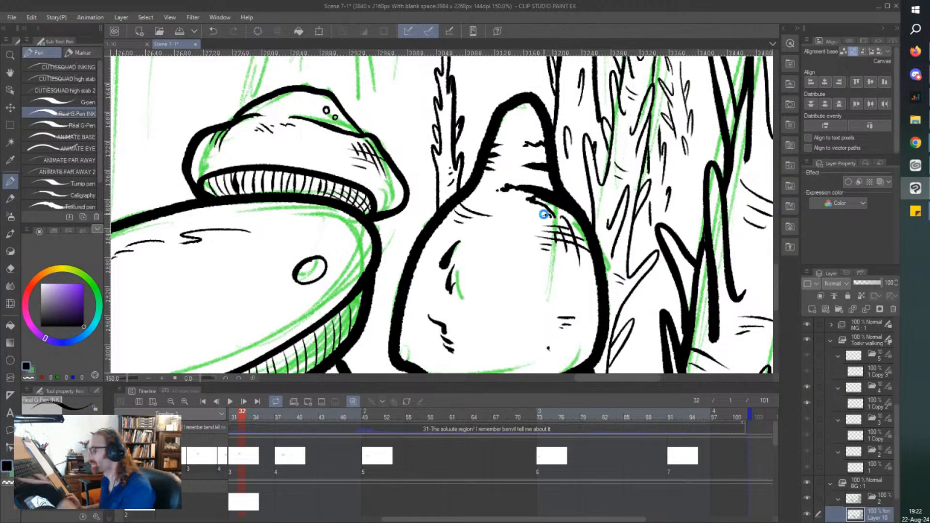
{"action": "key", "text": "ctrl+s"}
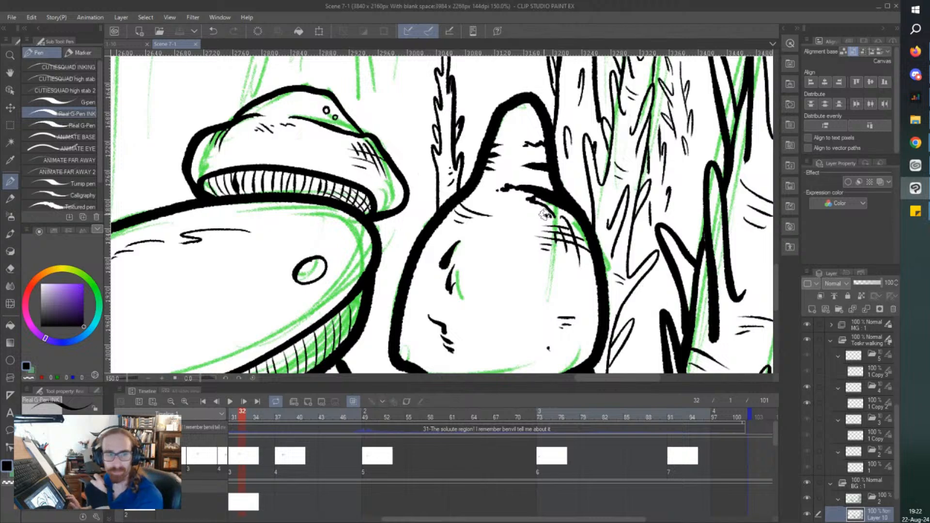
Ink a small mushroom with a rounded cap and curved stem peeking out between the large slanted mushroom and the pointed one.
{"action": "scroll", "coordinate": [545, 214], "scroll_direction": "down", "scroll_amount": 2}
{"action": "scroll", "coordinate": [545, 214], "scroll_direction": "down", "scroll_amount": 2}
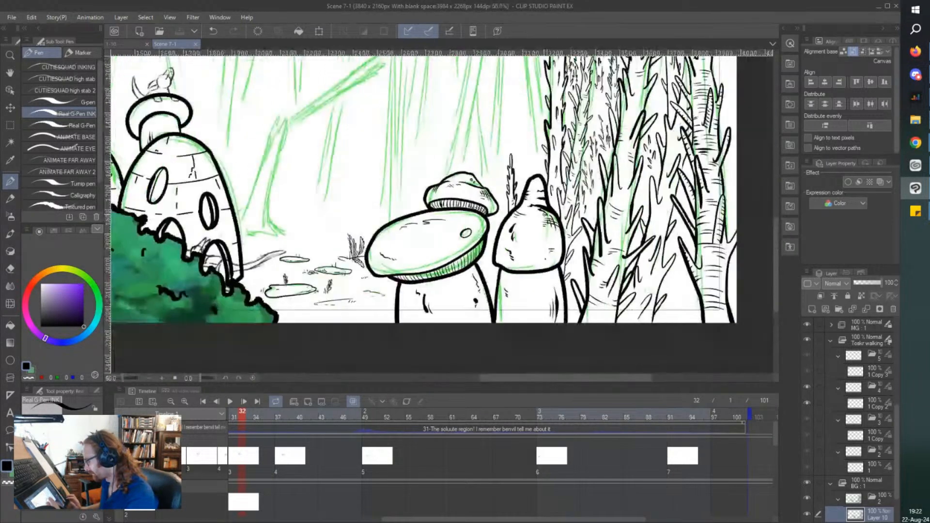
{"action": "scroll", "coordinate": [482, 264], "scroll_direction": "up", "scroll_amount": 4}
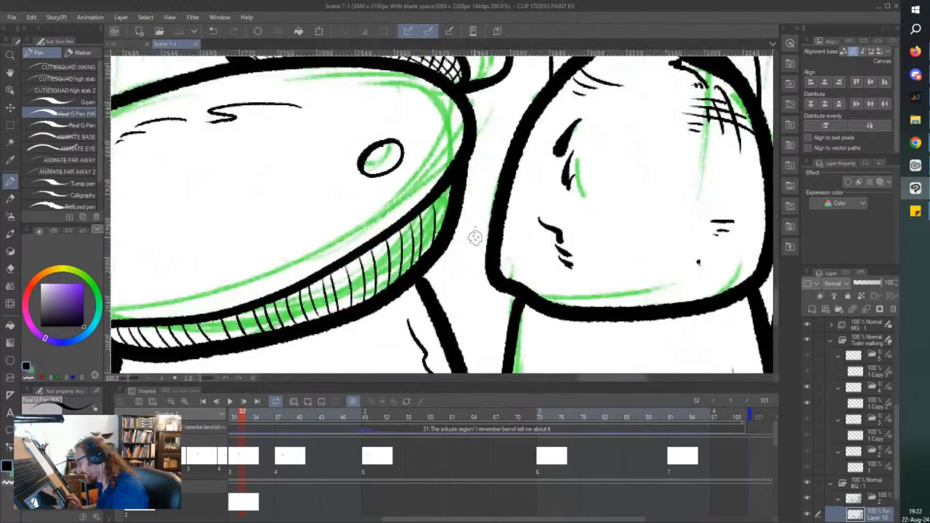
{"action": "mouse_move", "coordinate": [504, 160]}
{"action": "left_mouse_down"}
{"action": "mouse_move", "coordinate": [475, 192]}
{"action": "mouse_move", "coordinate": [485, 236]}
{"action": "left_mouse_up"}
{"action": "left_click_drag", "start_coordinate": [480, 223], "coordinate": [449, 302]}
{"action": "scroll", "coordinate": [461, 243], "scroll_direction": "down", "scroll_amount": 1}
{"action": "left_click_drag", "start_coordinate": [474, 244], "coordinate": [450, 302]}
{"action": "scroll", "coordinate": [466, 315], "scroll_direction": "down", "scroll_amount": 1}
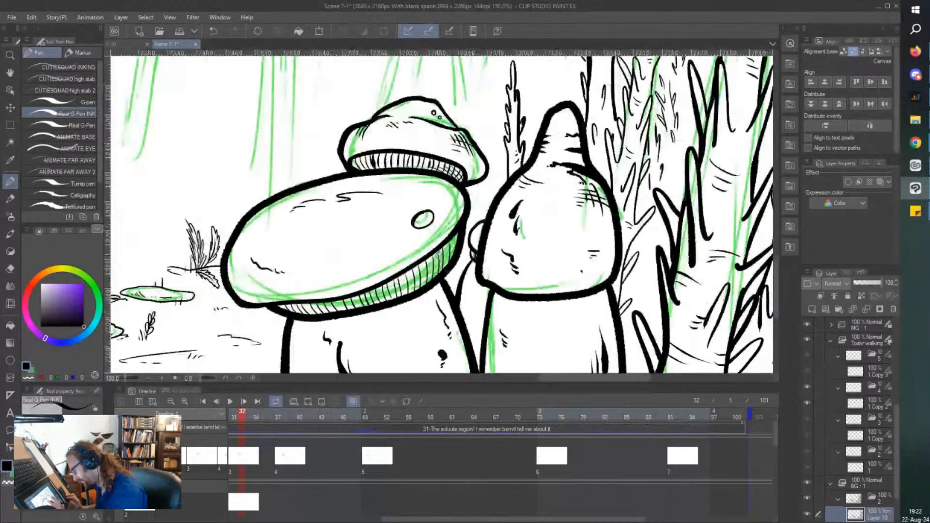
Ink a cluster of thin curved grass blades rising from the canvas edge in front of the pointed mushroom's stem.
{"action": "scroll", "coordinate": [477, 335], "scroll_direction": "up", "scroll_amount": 1}
{"action": "scroll", "coordinate": [504, 237], "scroll_direction": "down", "scroll_amount": 1}
{"action": "scroll", "coordinate": [510, 240], "scroll_direction": "up", "scroll_amount": 1}
{"action": "mouse_move", "coordinate": [559, 234]}
{"action": "left_mouse_down"}
{"action": "mouse_move", "coordinate": [548, 333]}
{"action": "mouse_move", "coordinate": [518, 333]}
{"action": "left_mouse_up"}
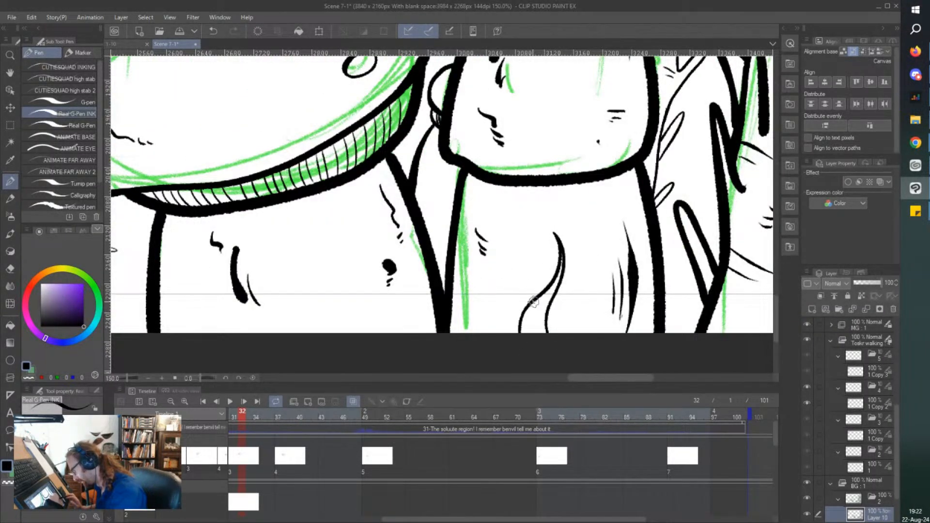
{"action": "left_click_drag", "start_coordinate": [525, 260], "coordinate": [519, 331]}
{"action": "left_click_drag", "start_coordinate": [481, 286], "coordinate": [498, 332]}
{"action": "left_click_drag", "start_coordinate": [480, 286], "coordinate": [481, 326]}
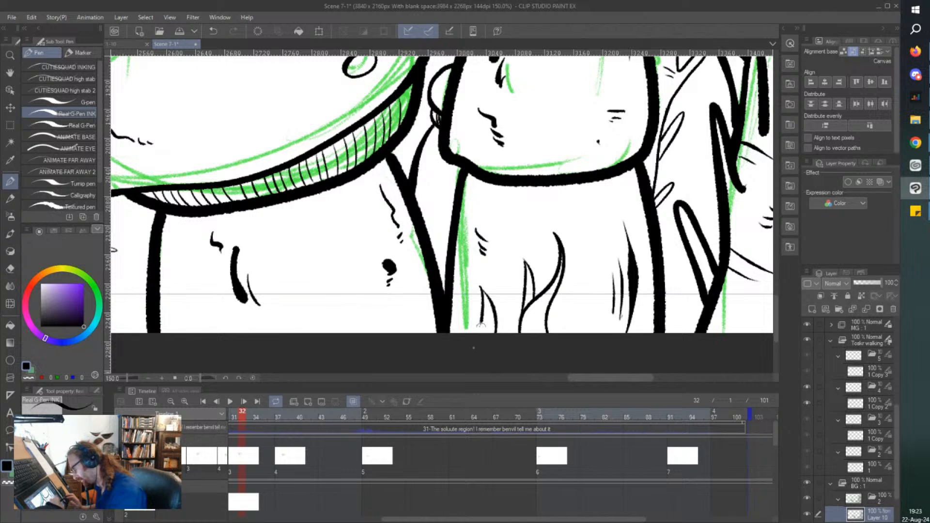
{"action": "mouse_move", "coordinate": [570, 310]}
{"action": "left_mouse_down"}
{"action": "mouse_move", "coordinate": [587, 255]}
{"action": "mouse_move", "coordinate": [585, 291]}
{"action": "mouse_move", "coordinate": [590, 248]}
{"action": "mouse_move", "coordinate": [598, 333]}
{"action": "mouse_move", "coordinate": [572, 247]}
{"action": "mouse_move", "coordinate": [570, 291]}
{"action": "mouse_move", "coordinate": [578, 287]}
{"action": "mouse_move", "coordinate": [557, 286]}
{"action": "mouse_move", "coordinate": [575, 333]}
{"action": "left_mouse_up"}
{"action": "key", "text": "ctrl+z"}
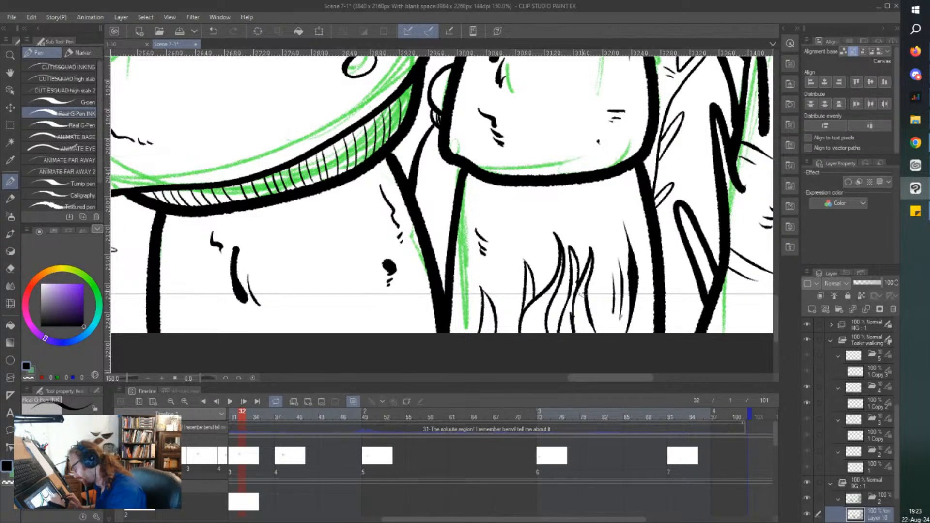
Ink small tufts of pointed blades on both sides of the pointed mushroom's stem, filling the gaps beside it.
{"action": "left_click_drag", "start_coordinate": [668, 335], "coordinate": [683, 277]}
{"action": "left_click_drag", "start_coordinate": [666, 330], "coordinate": [685, 264]}
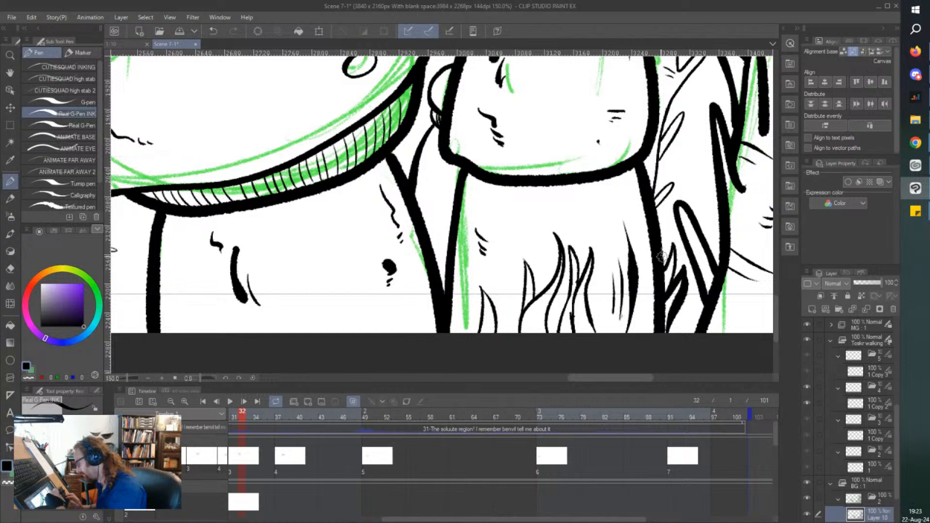
{"action": "left_click_drag", "start_coordinate": [427, 214], "coordinate": [443, 281]}
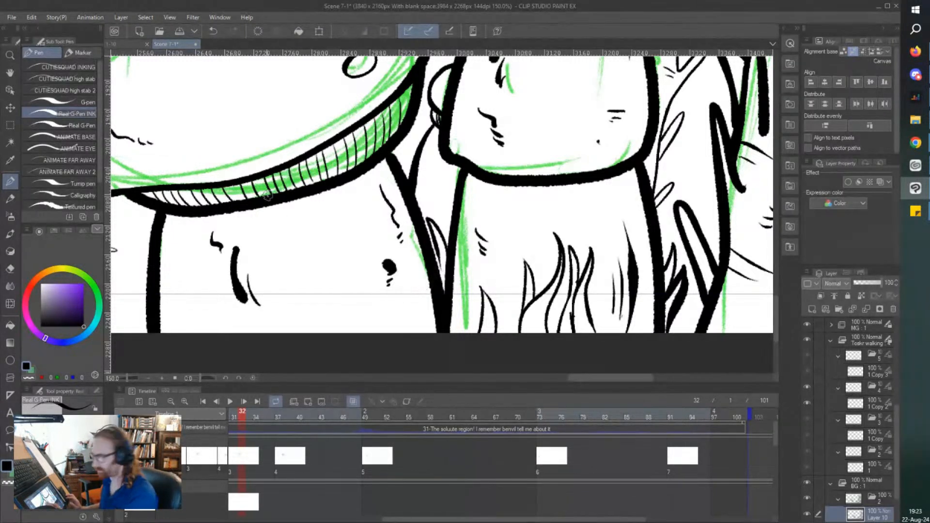
Ink two tall curved grass blades rising in front of the large slanted mushroom's stem.
{"action": "mouse_move", "coordinate": [334, 335]}
{"action": "left_mouse_down"}
{"action": "mouse_move", "coordinate": [341, 219]}
{"action": "mouse_move", "coordinate": [322, 272]}
{"action": "mouse_move", "coordinate": [311, 339]}
{"action": "left_mouse_up"}
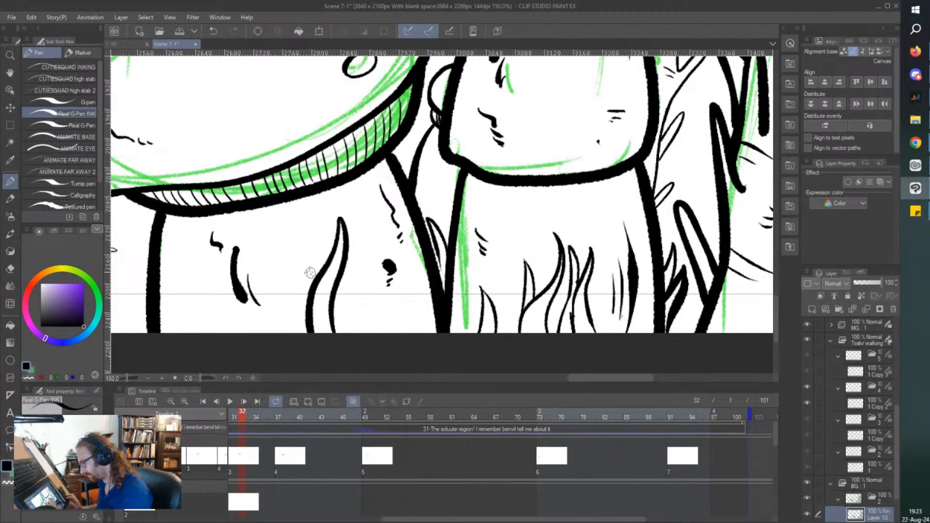
{"action": "mouse_move", "coordinate": [314, 293]}
{"action": "left_mouse_down"}
{"action": "mouse_move", "coordinate": [284, 232]}
{"action": "mouse_move", "coordinate": [301, 334]}
{"action": "left_mouse_up"}
{"action": "scroll", "coordinate": [145, 284], "scroll_direction": "left", "scroll_amount": 5}
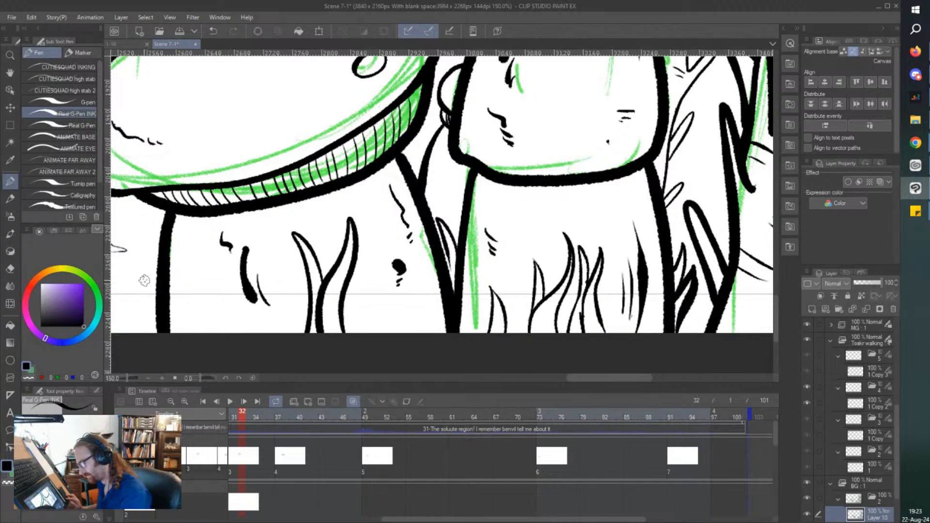
Ink a small tuft of pointed grass blades beside the outer base of the large slanted mushroom's stem.
{"action": "mouse_move", "coordinate": [249, 282]}
{"action": "left_mouse_down"}
{"action": "mouse_move", "coordinate": [217, 279]}
{"action": "mouse_move", "coordinate": [245, 332]}
{"action": "left_mouse_up"}
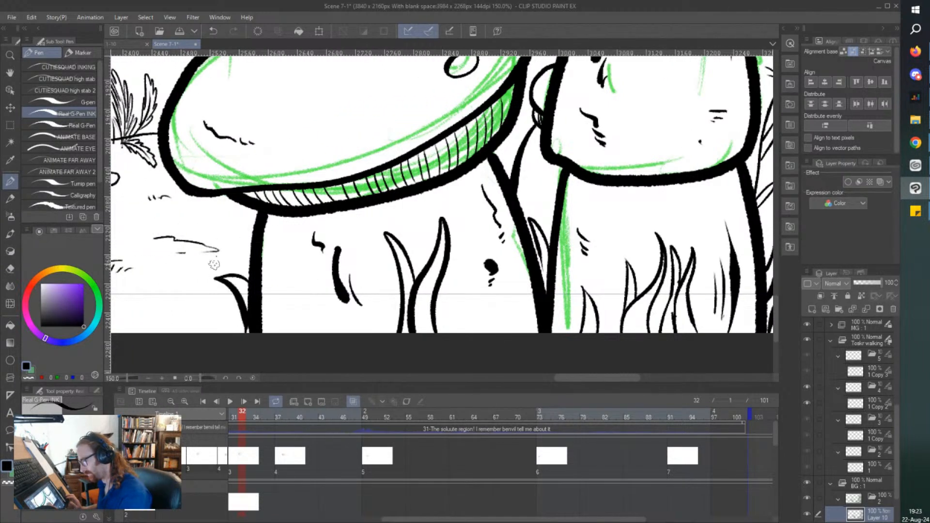
{"action": "left_click_drag", "start_coordinate": [215, 278], "coordinate": [246, 324]}
{"action": "mouse_move", "coordinate": [247, 267]}
{"action": "left_mouse_down"}
{"action": "mouse_move", "coordinate": [244, 228]}
{"action": "mouse_move", "coordinate": [239, 272]}
{"action": "mouse_move", "coordinate": [211, 271]}
{"action": "left_mouse_up"}
{"action": "scroll", "coordinate": [193, 202], "scroll_direction": "down", "scroll_amount": 1}
Erase the bottom of the large stem's outer outline and ink a long curved leaf sweeping across it.
{"action": "key", "text": "e"}
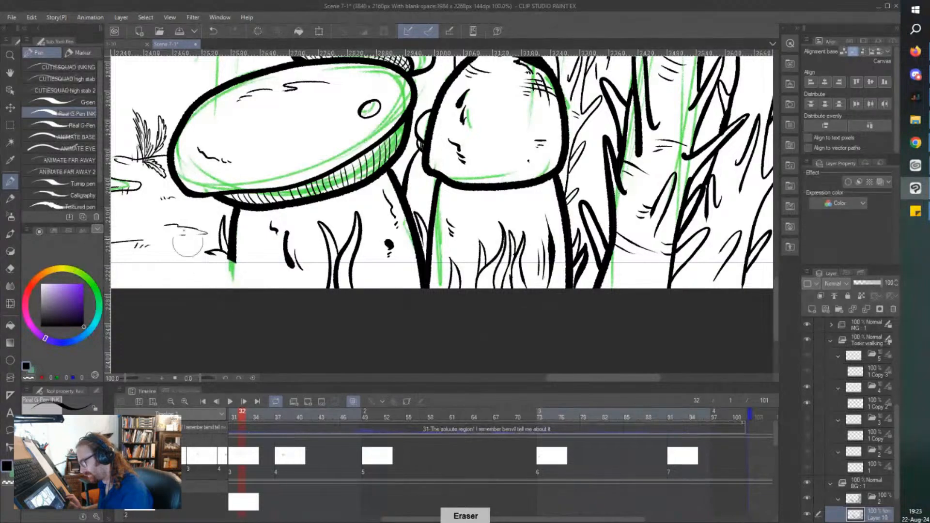
{"action": "key", "text": "p"}
{"action": "mouse_move", "coordinate": [261, 300]}
{"action": "left_mouse_down"}
{"action": "mouse_move", "coordinate": [232, 261]}
{"action": "mouse_move", "coordinate": [180, 236]}
{"action": "mouse_move", "coordinate": [231, 285]}
{"action": "left_mouse_up"}
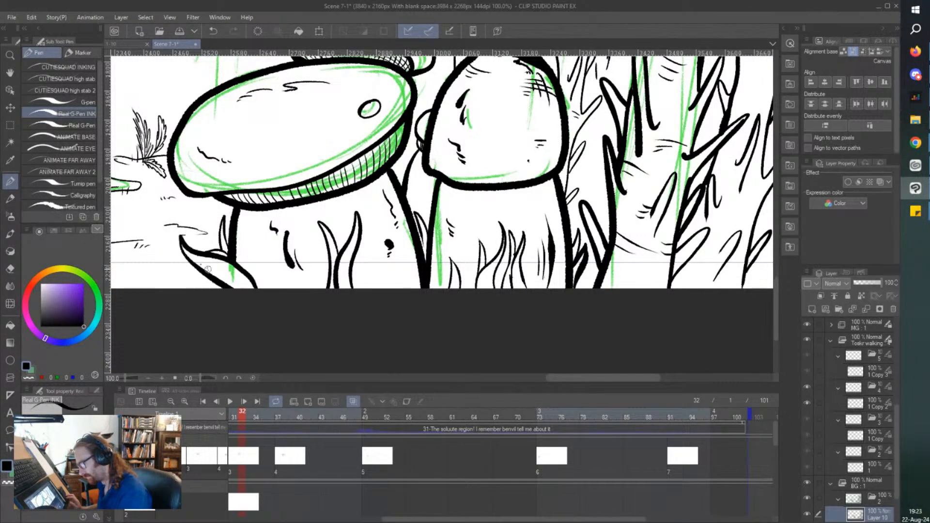
Examine the whole background, from the inked stalk forest and mushrooms to the uninked green guidelines and the domed houses behind the bush.
{"action": "scroll", "coordinate": [330, 114], "scroll_direction": "down", "scroll_amount": 3}
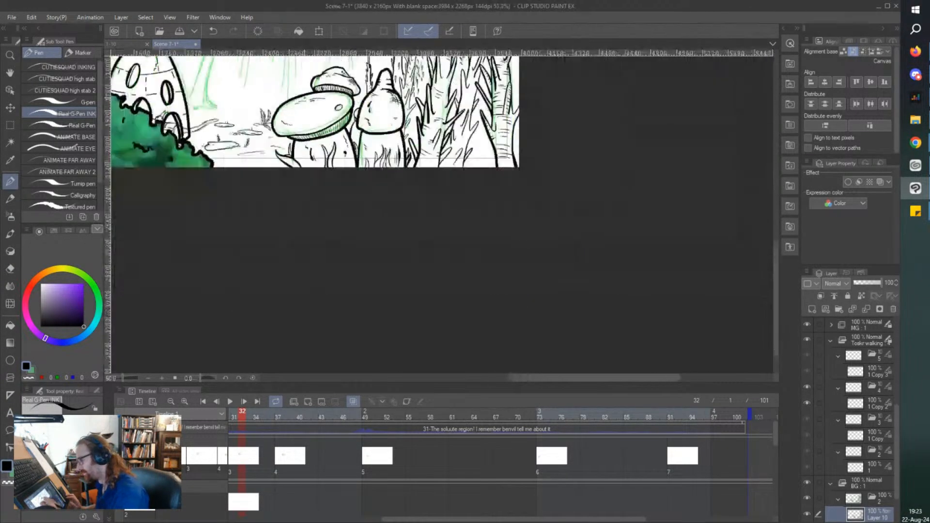
{"action": "left_click_drag", "start_coordinate": [290, 92], "coordinate": [295, 178]}
{"action": "left_click_drag", "start_coordinate": [244, 122], "coordinate": [276, 191]}
{"action": "scroll", "coordinate": [293, 146], "scroll_direction": "up", "scroll_amount": 1}
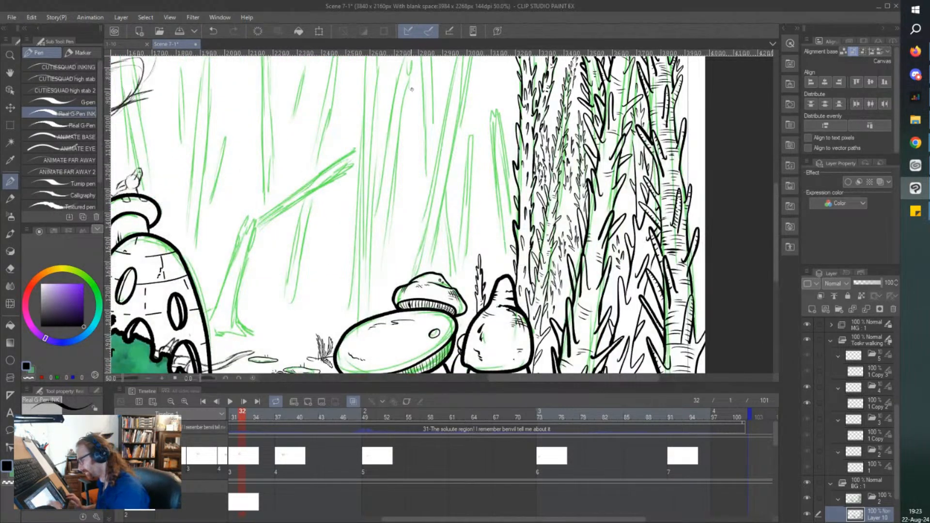
{"action": "scroll", "coordinate": [418, 89], "scroll_direction": "down", "scroll_amount": 1}
{"action": "left_click_drag", "start_coordinate": [445, 105], "coordinate": [456, 109]}
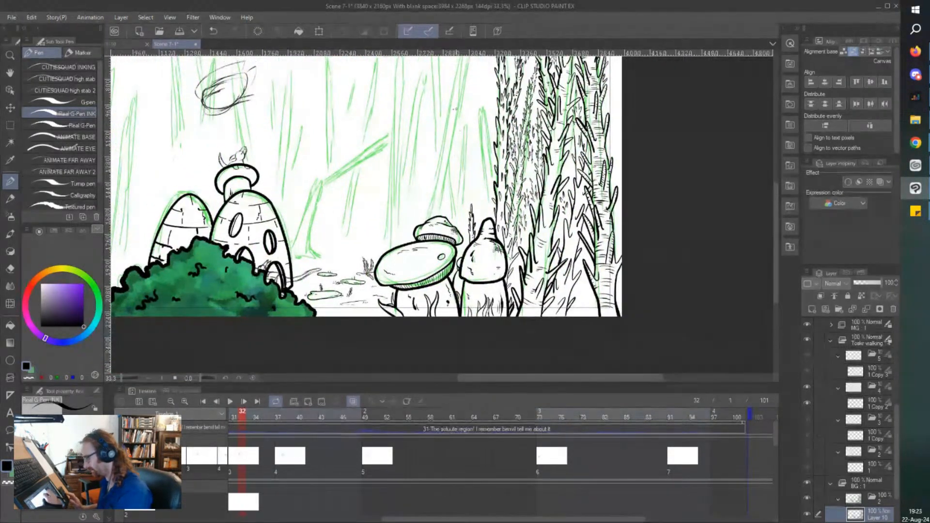
{"action": "scroll", "coordinate": [421, 82], "scroll_direction": "up", "scroll_amount": 1}
{"action": "left_click_drag", "start_coordinate": [420, 77], "coordinate": [424, 115]}
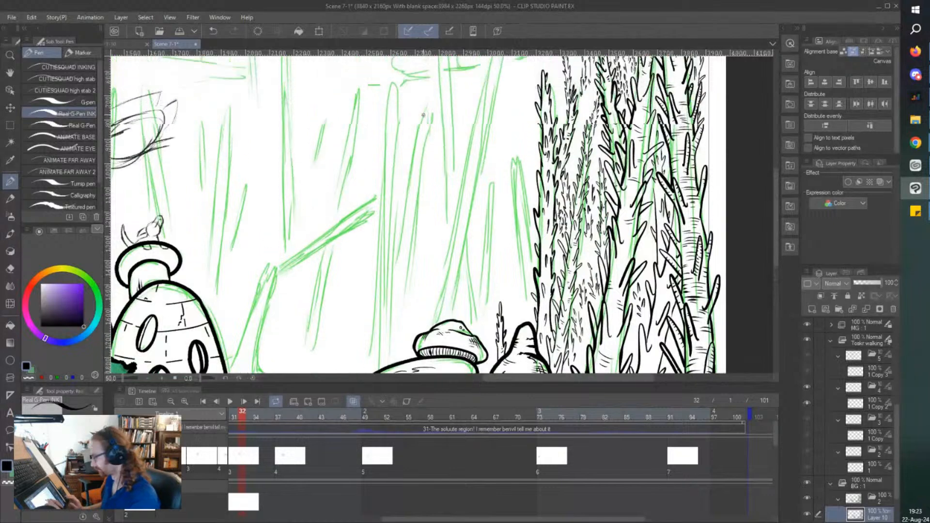
{"action": "scroll", "coordinate": [424, 115], "scroll_direction": "down", "scroll_amount": 1}
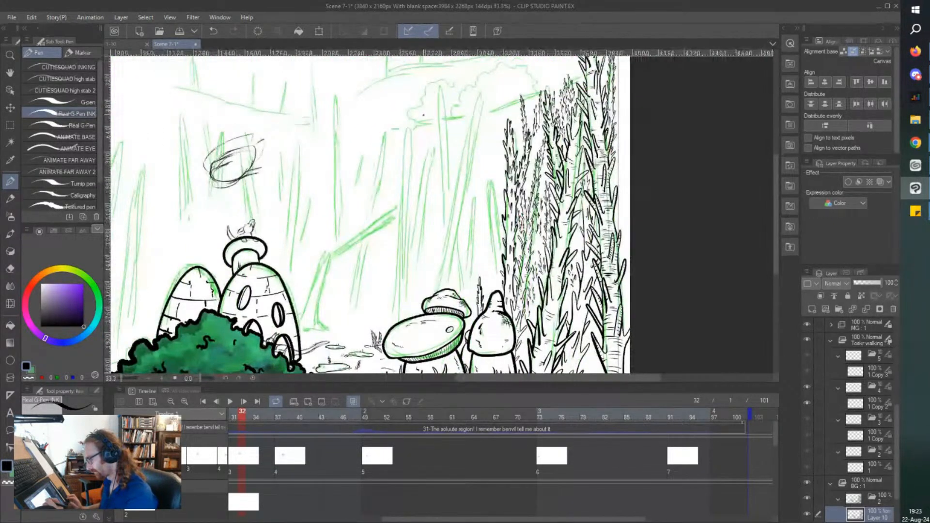
{"action": "left_click_drag", "start_coordinate": [424, 115], "coordinate": [472, 114]}
{"action": "scroll", "coordinate": [212, 174], "scroll_direction": "up", "scroll_amount": 2}
{"action": "scroll", "coordinate": [253, 143], "scroll_direction": "down", "scroll_amount": 1}
{"action": "left_click_drag", "start_coordinate": [252, 144], "coordinate": [252, 119]}
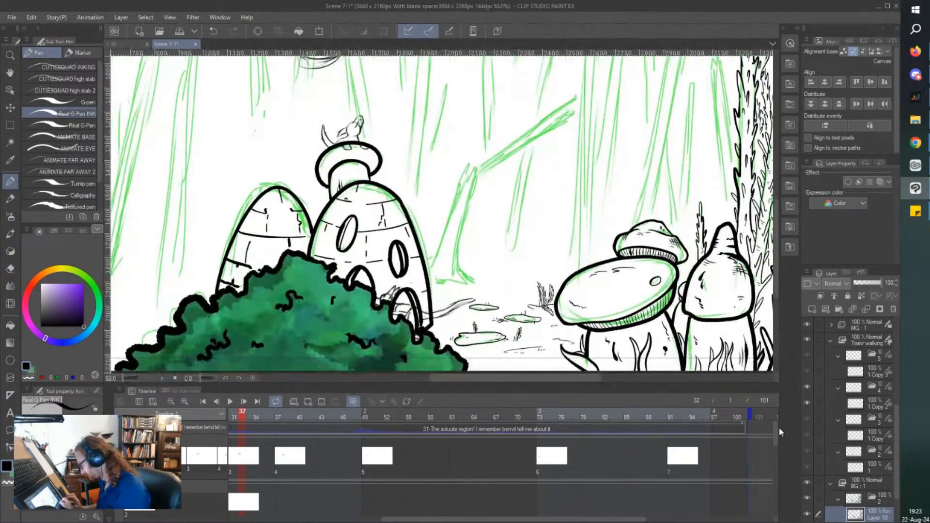
Check the walking character's first cels at the start of the timeline and return to frame 1.
{"action": "left_click_drag", "start_coordinate": [778, 431], "coordinate": [776, 470]}
{"action": "left_click_drag", "start_coordinate": [460, 520], "coordinate": [382, 520]}
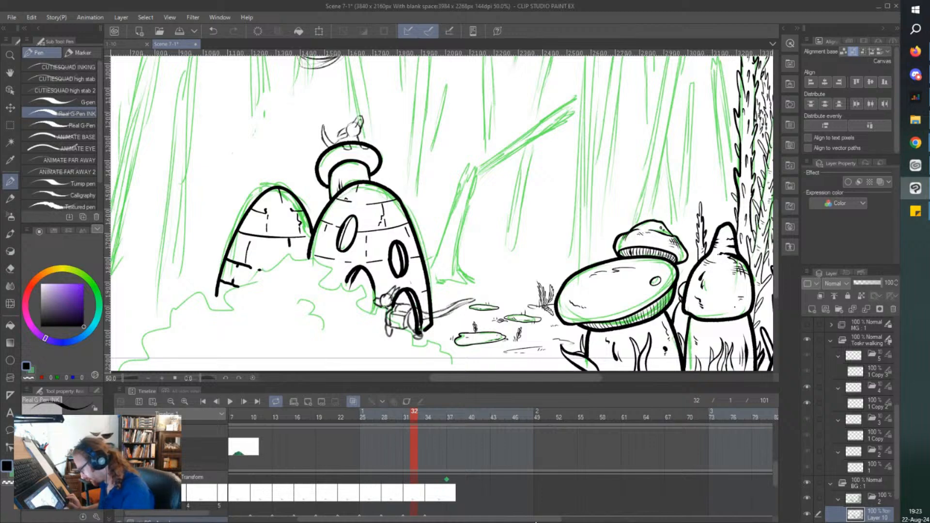
{"action": "left_click_drag", "start_coordinate": [459, 520], "coordinate": [369, 520]}
{"action": "left_click", "coordinate": [331, 494]}
{"action": "left_click", "coordinate": [358, 490]}
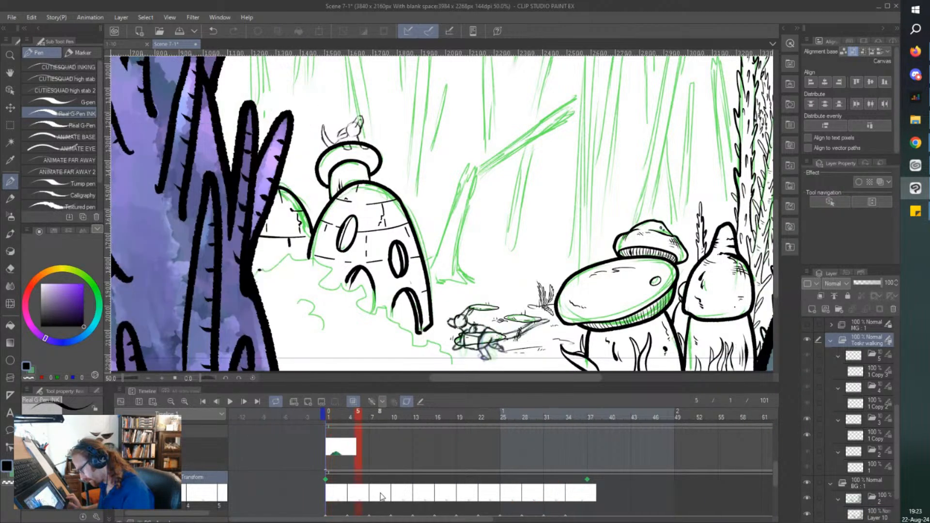
{"action": "left_click", "coordinate": [382, 496]}
{"action": "left_click", "coordinate": [402, 498]}
{"action": "left_click", "coordinate": [332, 496]}
Turn off keyframe editing for the walking character's animation folder at frame 1.
{"action": "scroll", "coordinate": [486, 341], "scroll_direction": "down", "scroll_amount": 2}
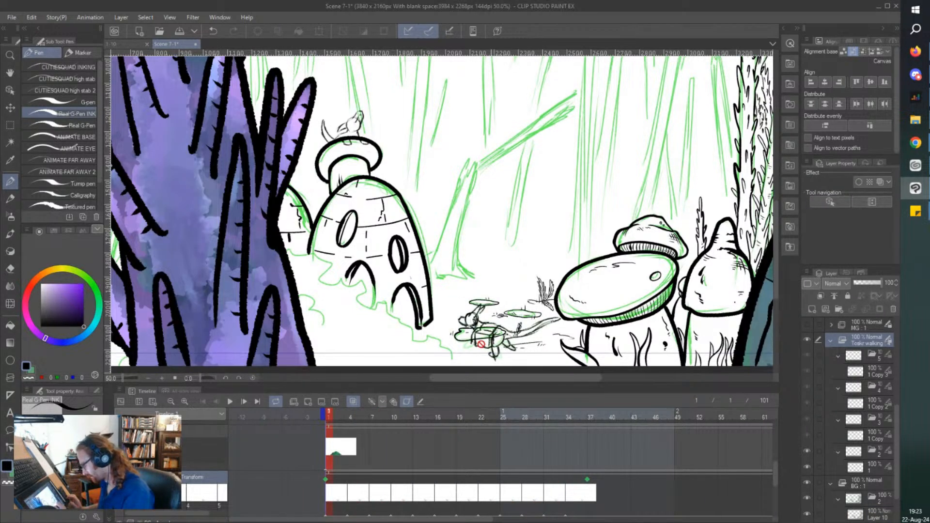
{"action": "scroll", "coordinate": [485, 341], "scroll_direction": "down", "scroll_amount": 4}
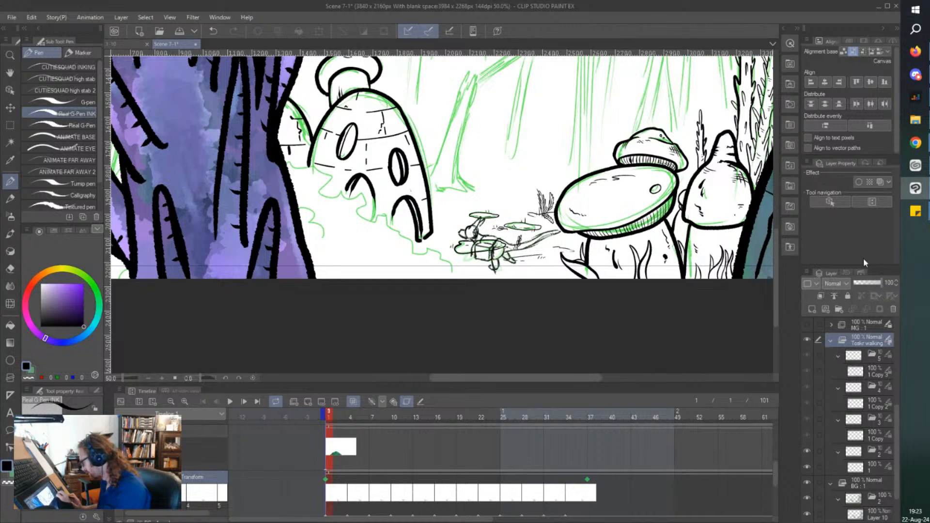
{"action": "left_click", "coordinate": [353, 402]}
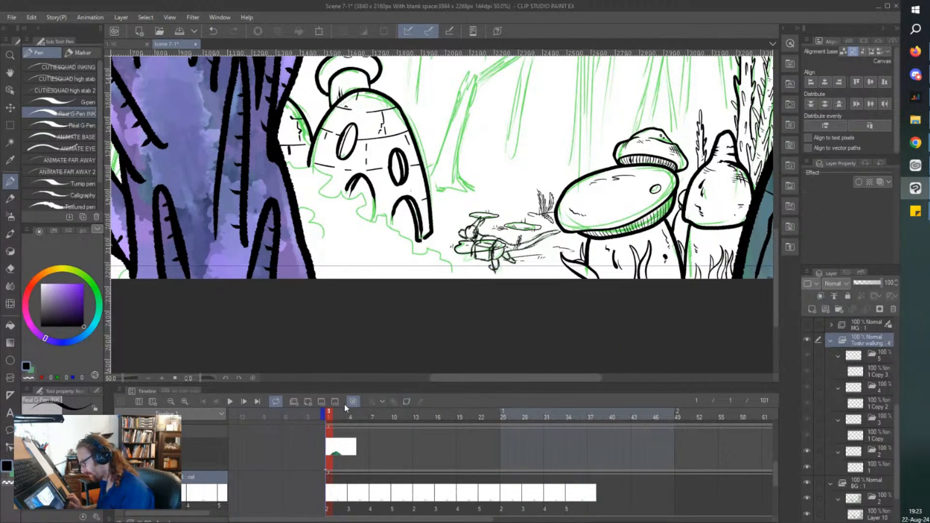
Add a new raster layer above the rough sketch in the walking character's cel at frame 1.
{"action": "left_click", "coordinate": [372, 495]}
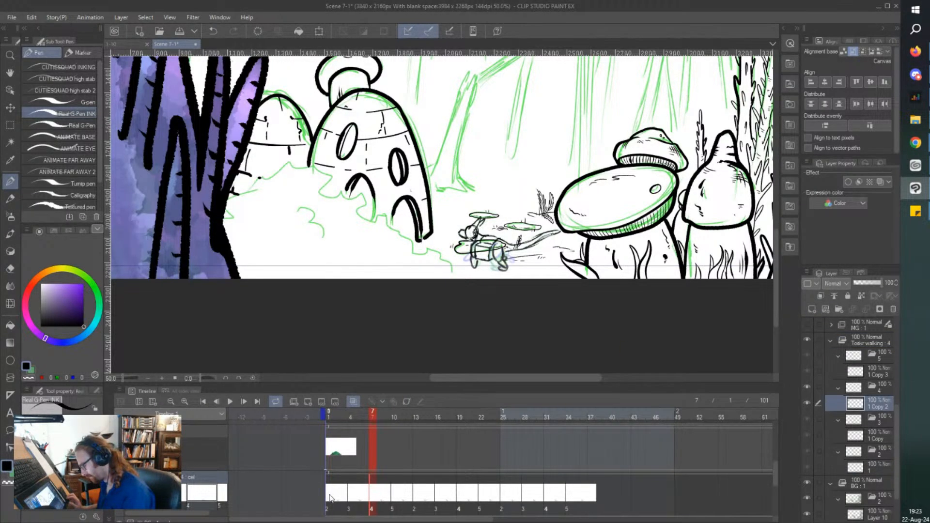
{"action": "left_click", "coordinate": [329, 494]}
{"action": "scroll", "coordinate": [487, 252], "scroll_direction": "up", "scroll_amount": 6}
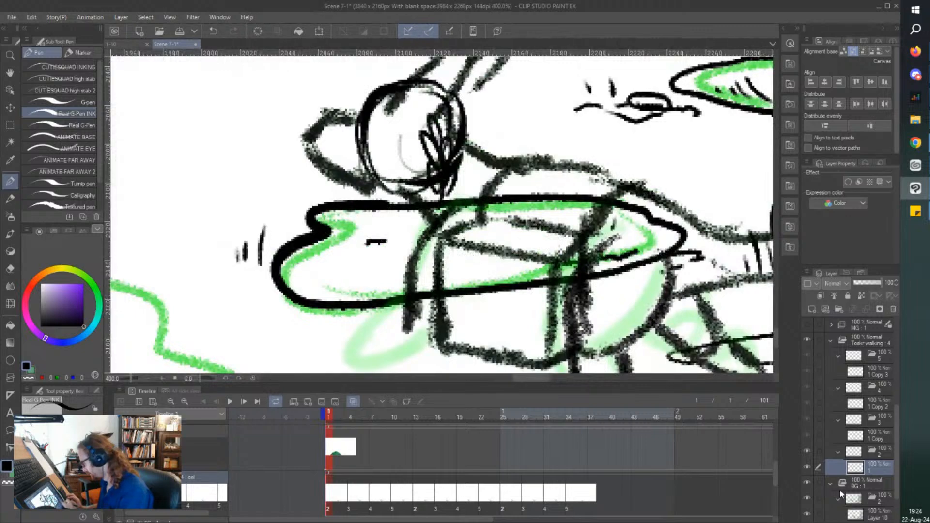
{"action": "left_click", "coordinate": [812, 309]}
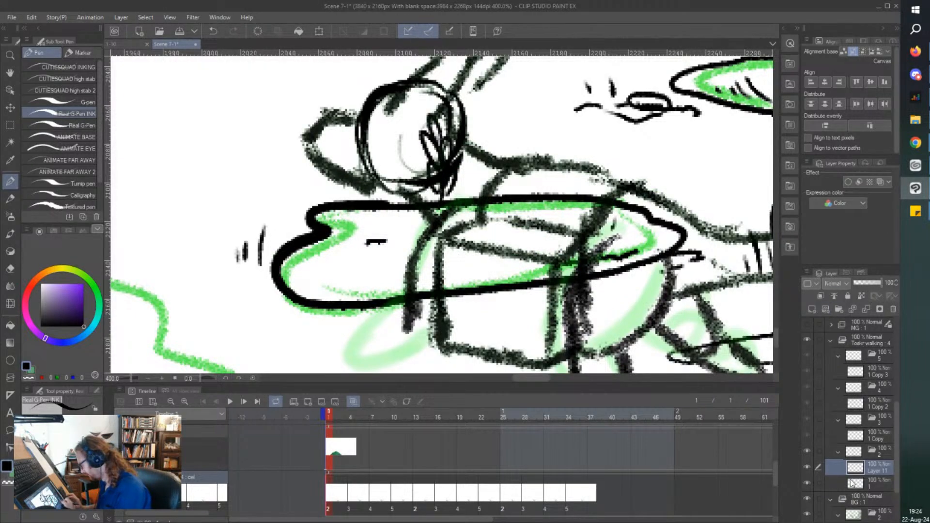
{"action": "left_click", "coordinate": [809, 482]}
{"action": "left_click", "coordinate": [809, 482]}
{"action": "scroll", "coordinate": [326, 215], "scroll_direction": "down", "scroll_amount": 3}
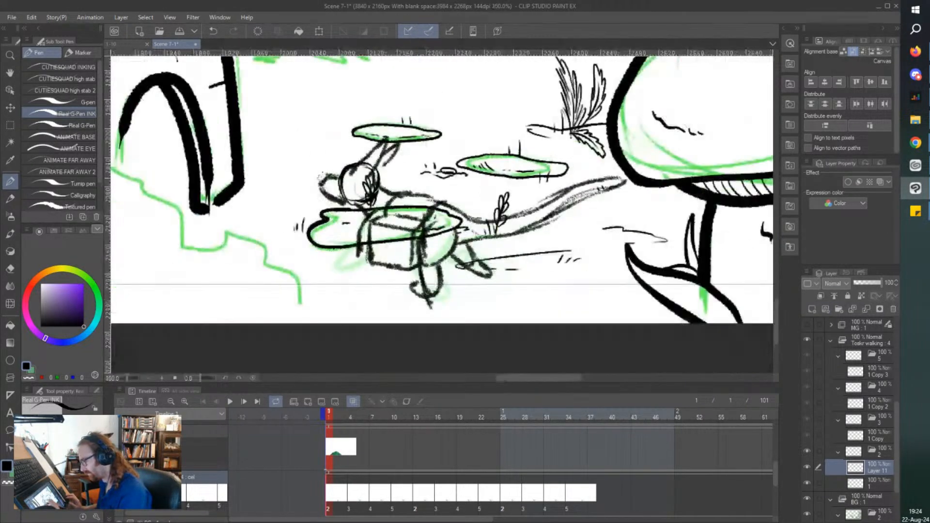
{"action": "scroll", "coordinate": [323, 165], "scroll_direction": "up", "scroll_amount": 3}
{"action": "scroll", "coordinate": [326, 175], "scroll_direction": "up", "scroll_amount": 2}
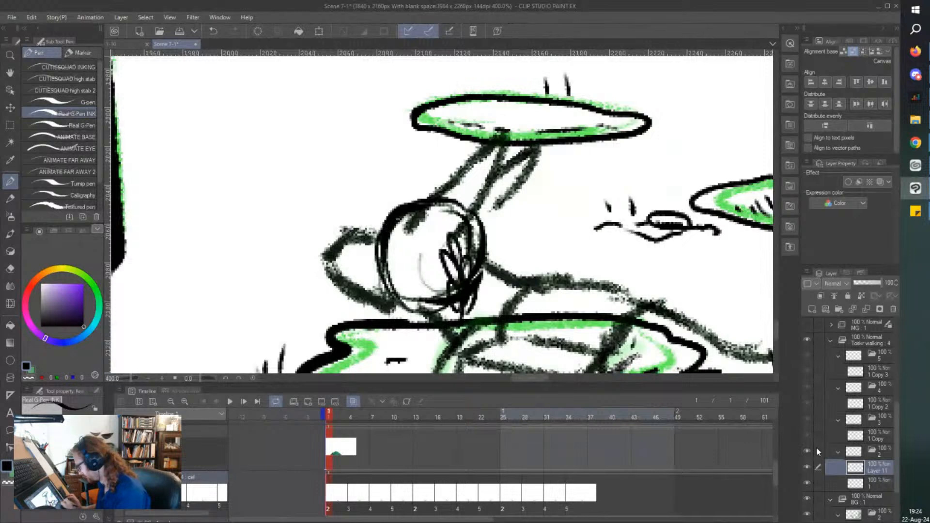
Apply the blue layer color to the character's rough sketch layer and make Layer 11 active for inking.
{"action": "left_click", "coordinate": [874, 482]}
{"action": "left_click", "coordinate": [880, 183]}
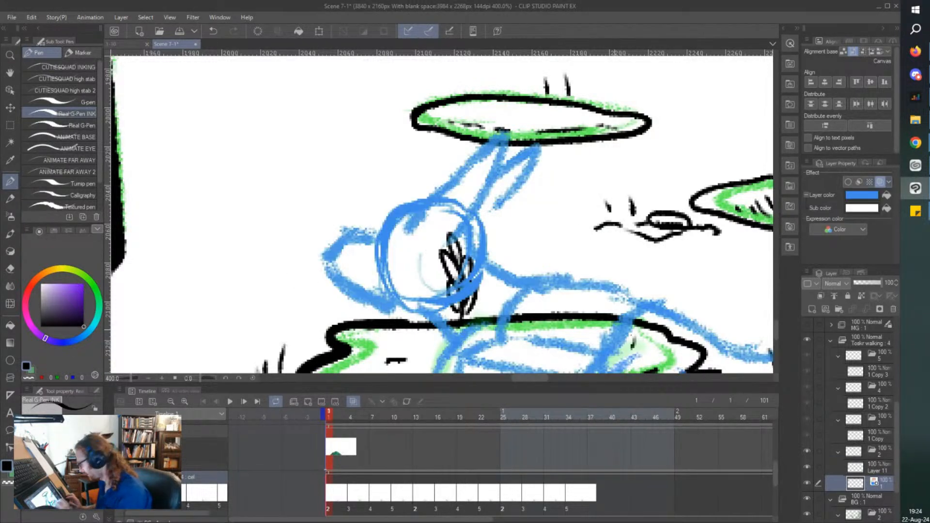
{"action": "left_click", "coordinate": [880, 469]}
{"action": "mouse_move", "coordinate": [377, 235]}
{"action": "left_mouse_down"}
{"action": "mouse_move", "coordinate": [342, 238]}
{"action": "mouse_move", "coordinate": [324, 270]}
{"action": "left_mouse_up"}
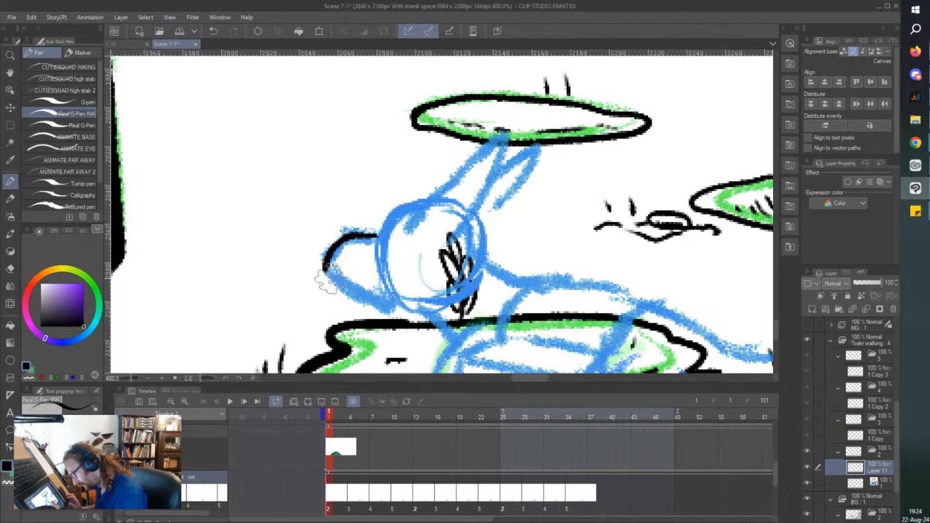
{"action": "key", "text": "ctrl+z"}
{"action": "key", "text": "ctrl+z"}
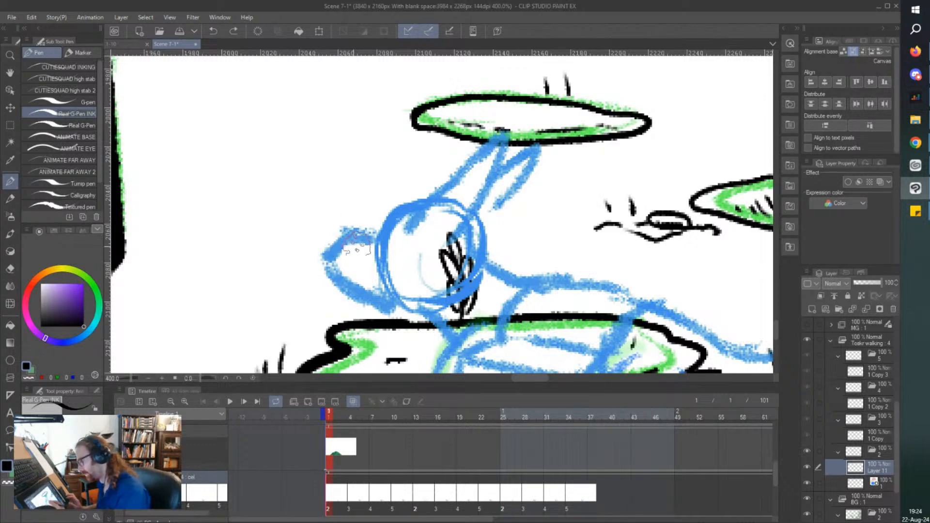
{"action": "left_click", "coordinate": [58, 139]}
{"action": "mouse_move", "coordinate": [381, 237]}
{"action": "left_mouse_down"}
{"action": "mouse_move", "coordinate": [346, 232]}
{"action": "mouse_move", "coordinate": [324, 270]}
{"action": "left_mouse_up"}
{"action": "key", "text": "ctrl+z"}
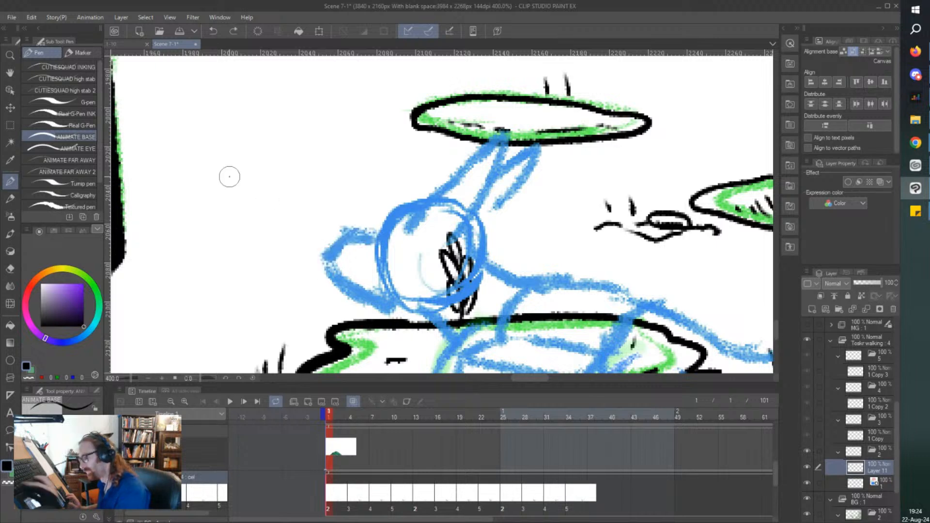
{"action": "left_click", "coordinate": [60, 148]}
Ink the character's snout, jagged jaw fur and forehead over the blue sketch with the ANIMATE FAR AWAY pen.
{"action": "left_click", "coordinate": [67, 160]}
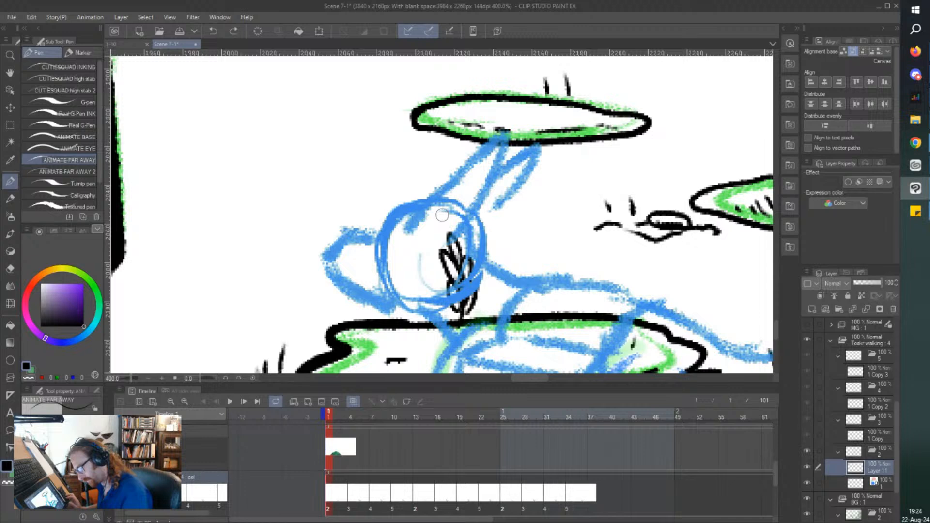
{"action": "mouse_move", "coordinate": [381, 234]}
{"action": "left_mouse_down"}
{"action": "mouse_move", "coordinate": [339, 246]}
{"action": "mouse_move", "coordinate": [327, 276]}
{"action": "mouse_move", "coordinate": [372, 306]}
{"action": "mouse_move", "coordinate": [405, 310]}
{"action": "mouse_move", "coordinate": [417, 325]}
{"action": "mouse_move", "coordinate": [416, 305]}
{"action": "mouse_move", "coordinate": [455, 286]}
{"action": "left_mouse_up"}
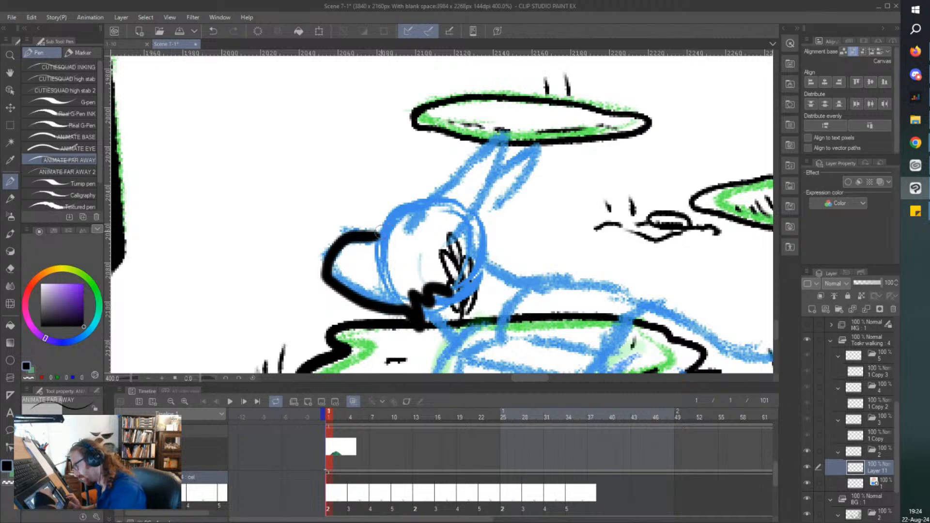
{"action": "left_click_drag", "start_coordinate": [411, 202], "coordinate": [373, 248]}
{"action": "left_click_drag", "start_coordinate": [415, 200], "coordinate": [483, 146]}
{"action": "key", "text": "ctrl+z"}
{"action": "mouse_move", "coordinate": [426, 216]}
{"action": "left_mouse_down"}
{"action": "mouse_move", "coordinate": [440, 182]}
{"action": "mouse_move", "coordinate": [460, 161]}
{"action": "mouse_move", "coordinate": [456, 178]}
{"action": "mouse_move", "coordinate": [494, 132]}
{"action": "mouse_move", "coordinate": [495, 140]}
{"action": "mouse_move", "coordinate": [507, 113]}
{"action": "left_mouse_up"}
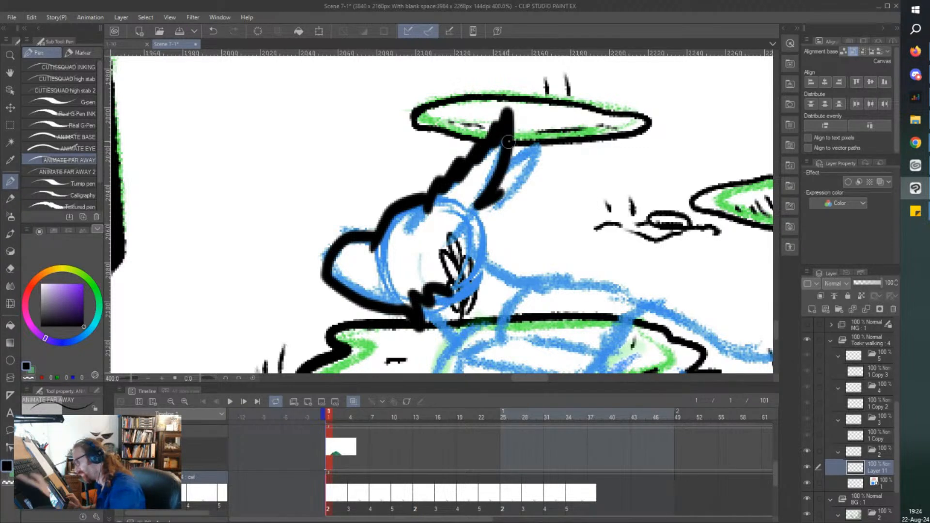
{"action": "key", "text": "ctrl+z"}
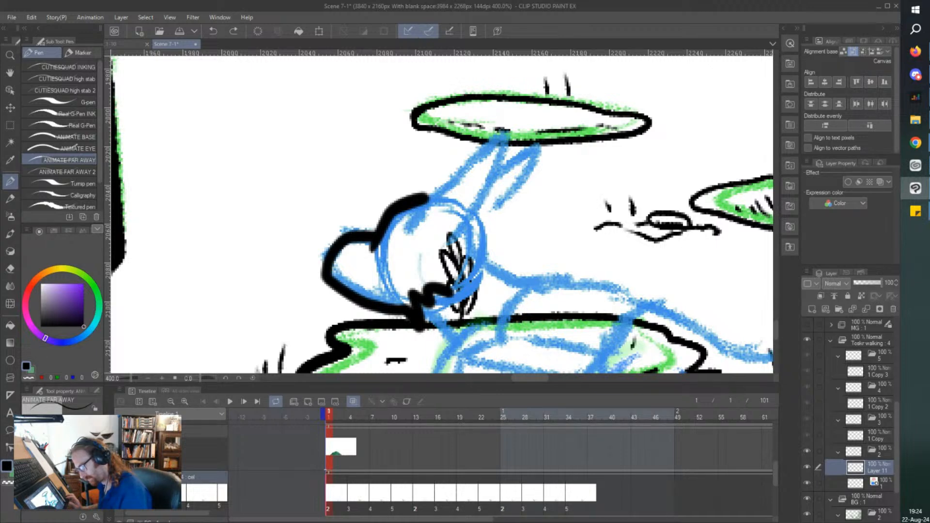
Ink the character's shaggy upright ears with the fur behind the head, and a short neck line below the jaw.
{"action": "mouse_move", "coordinate": [431, 213]}
{"action": "left_mouse_down"}
{"action": "mouse_move", "coordinate": [438, 179]}
{"action": "mouse_move", "coordinate": [482, 145]}
{"action": "mouse_move", "coordinate": [507, 103]}
{"action": "mouse_move", "coordinate": [506, 154]}
{"action": "left_mouse_up"}
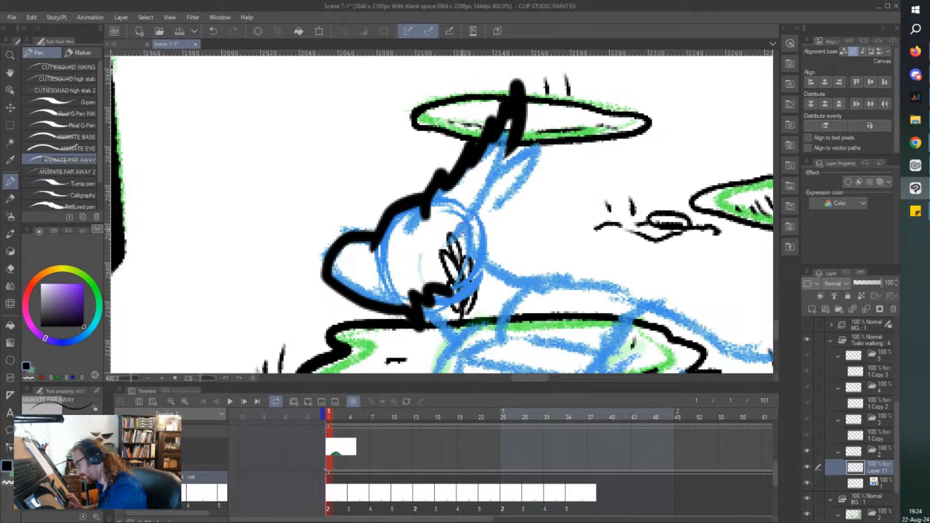
{"action": "mouse_move", "coordinate": [463, 230]}
{"action": "left_mouse_down"}
{"action": "mouse_move", "coordinate": [509, 202]}
{"action": "mouse_move", "coordinate": [518, 130]}
{"action": "mouse_move", "coordinate": [539, 132]}
{"action": "mouse_move", "coordinate": [515, 209]}
{"action": "mouse_move", "coordinate": [482, 224]}
{"action": "mouse_move", "coordinate": [501, 241]}
{"action": "mouse_move", "coordinate": [502, 261]}
{"action": "left_mouse_up"}
{"action": "scroll", "coordinate": [420, 182], "scroll_direction": "down", "scroll_amount": 3}
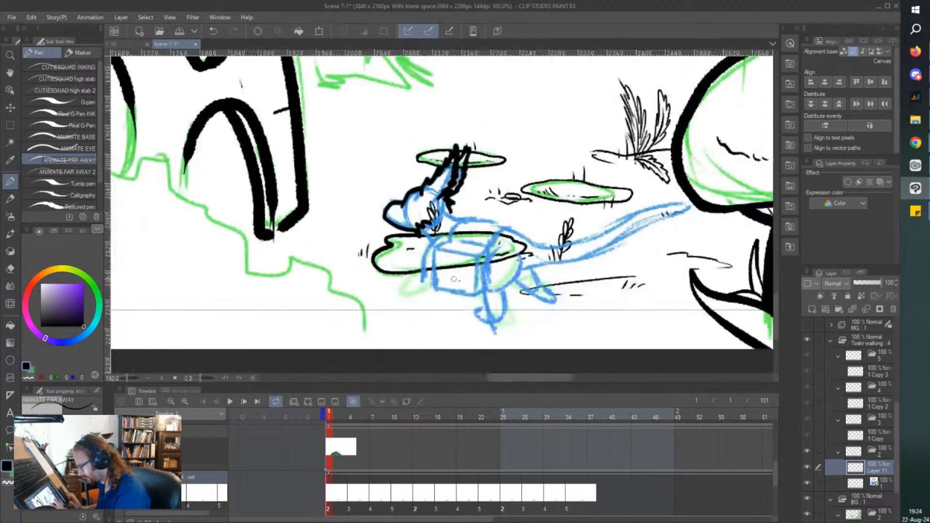
{"action": "scroll", "coordinate": [472, 273], "scroll_direction": "up", "scroll_amount": 3}
{"action": "left_click_drag", "start_coordinate": [337, 160], "coordinate": [358, 193]}
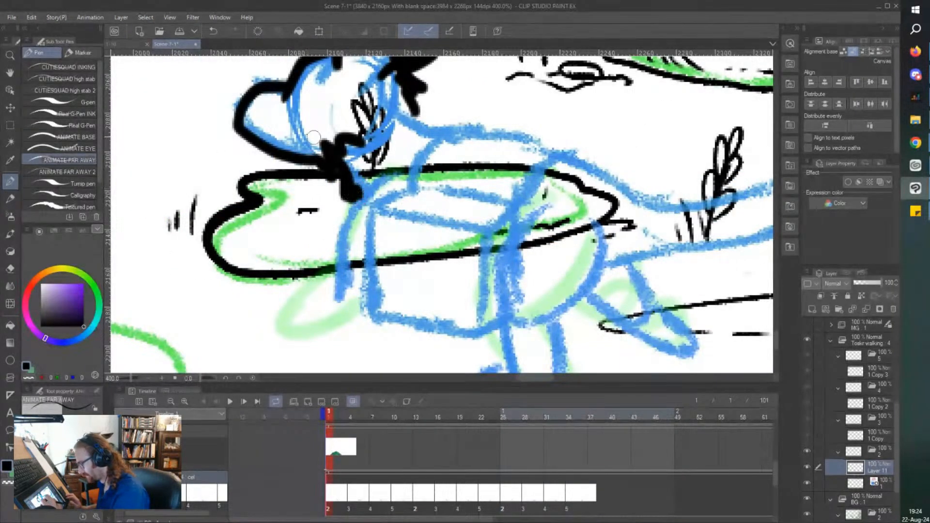
Ink the box on the character's back, with its raised lid, open top, front face and narrow side face.
{"action": "scroll", "coordinate": [314, 137], "scroll_direction": "down", "scroll_amount": 3}
{"action": "scroll", "coordinate": [320, 140], "scroll_direction": "up", "scroll_amount": 3}
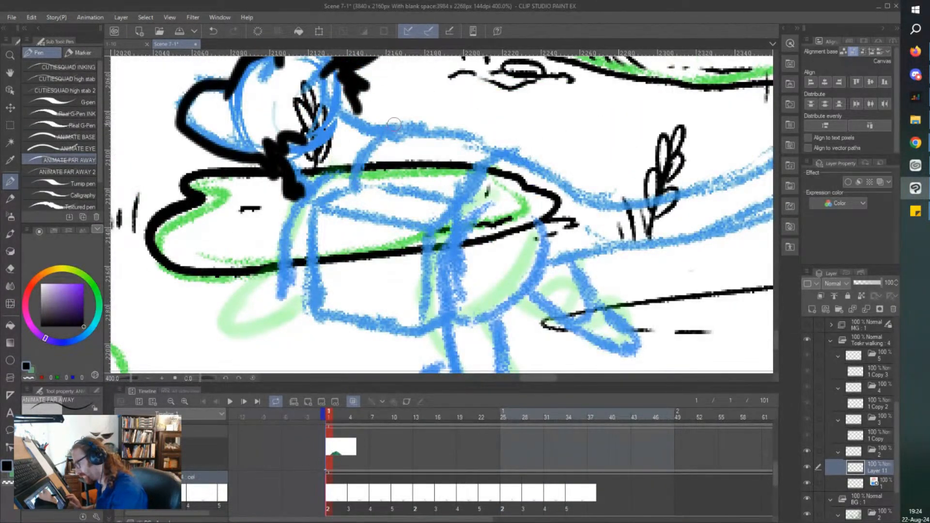
{"action": "left_click_drag", "start_coordinate": [394, 124], "coordinate": [358, 177]}
{"action": "mouse_move", "coordinate": [395, 119]}
{"action": "left_mouse_down"}
{"action": "mouse_move", "coordinate": [498, 142]}
{"action": "mouse_move", "coordinate": [452, 141]}
{"action": "mouse_move", "coordinate": [500, 147]}
{"action": "mouse_move", "coordinate": [460, 194]}
{"action": "left_mouse_up"}
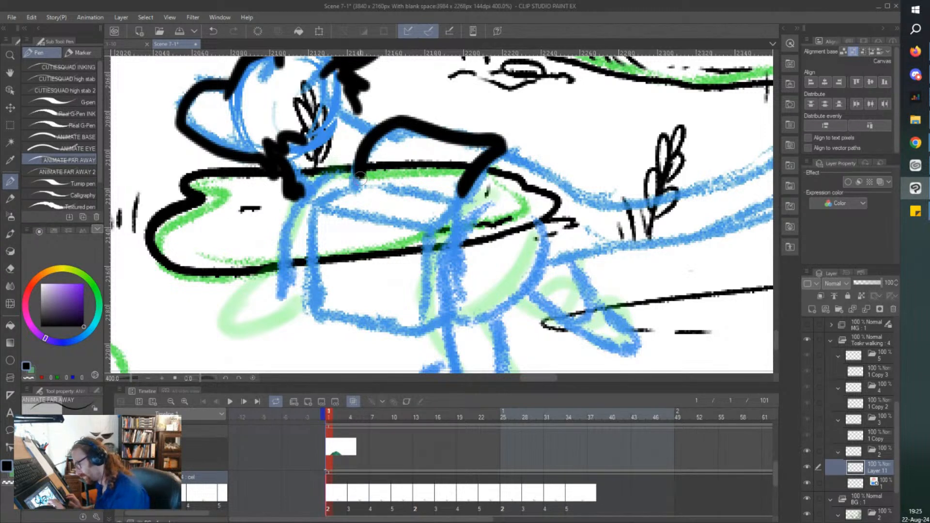
{"action": "mouse_move", "coordinate": [361, 178]}
{"action": "left_mouse_down"}
{"action": "mouse_move", "coordinate": [467, 196]}
{"action": "mouse_move", "coordinate": [427, 229]}
{"action": "left_mouse_up"}
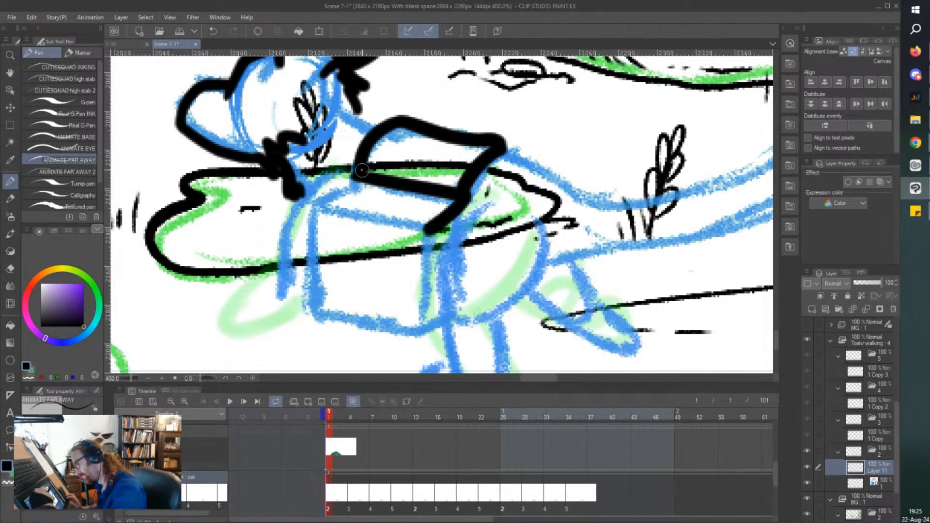
{"action": "mouse_move", "coordinate": [362, 170]}
{"action": "left_mouse_down"}
{"action": "mouse_move", "coordinate": [307, 197]}
{"action": "mouse_move", "coordinate": [431, 224]}
{"action": "left_mouse_up"}
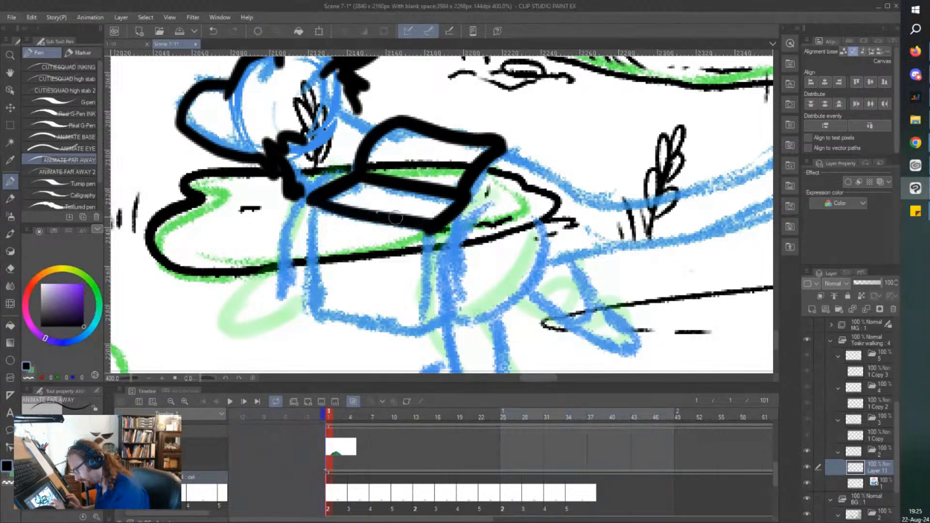
{"action": "mouse_move", "coordinate": [309, 197]}
{"action": "left_mouse_down"}
{"action": "mouse_move", "coordinate": [307, 318]}
{"action": "mouse_move", "coordinate": [412, 340]}
{"action": "mouse_move", "coordinate": [427, 334]}
{"action": "mouse_move", "coordinate": [438, 237]}
{"action": "left_mouse_up"}
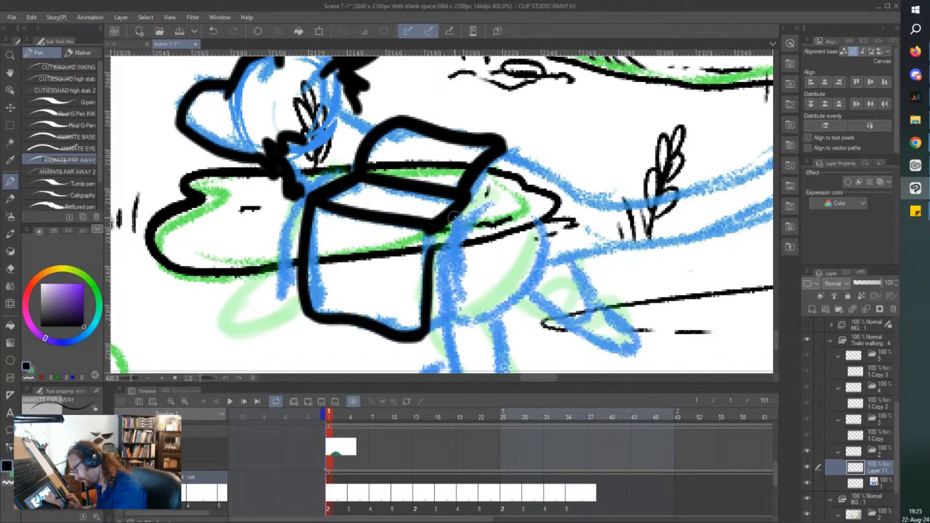
{"action": "mouse_move", "coordinate": [468, 191]}
{"action": "left_mouse_down"}
{"action": "mouse_move", "coordinate": [461, 305]}
{"action": "mouse_move", "coordinate": [426, 335]}
{"action": "left_mouse_up"}
Ink the character's chest line in front of the box and the shaggy upper part of the front leg.
{"action": "scroll", "coordinate": [344, 153], "scroll_direction": "down", "scroll_amount": 2}
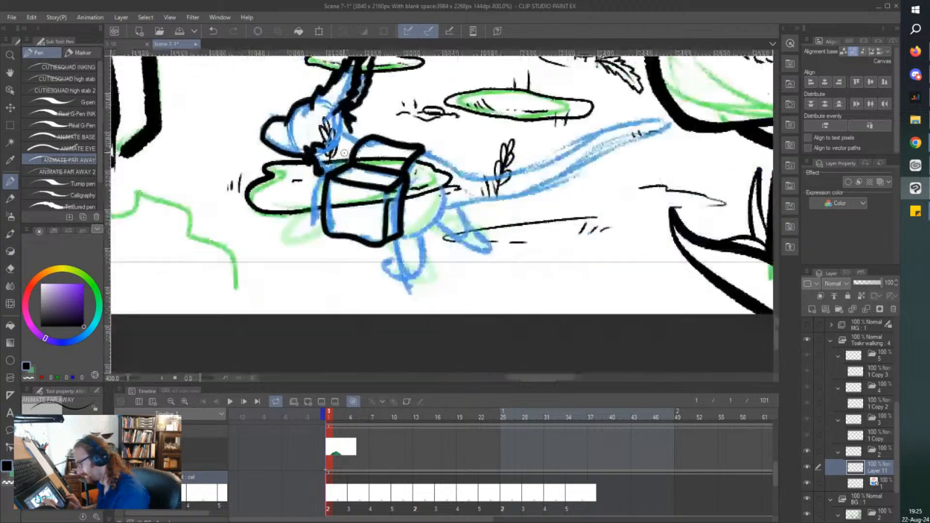
{"action": "scroll", "coordinate": [339, 151], "scroll_direction": "up", "scroll_amount": 2}
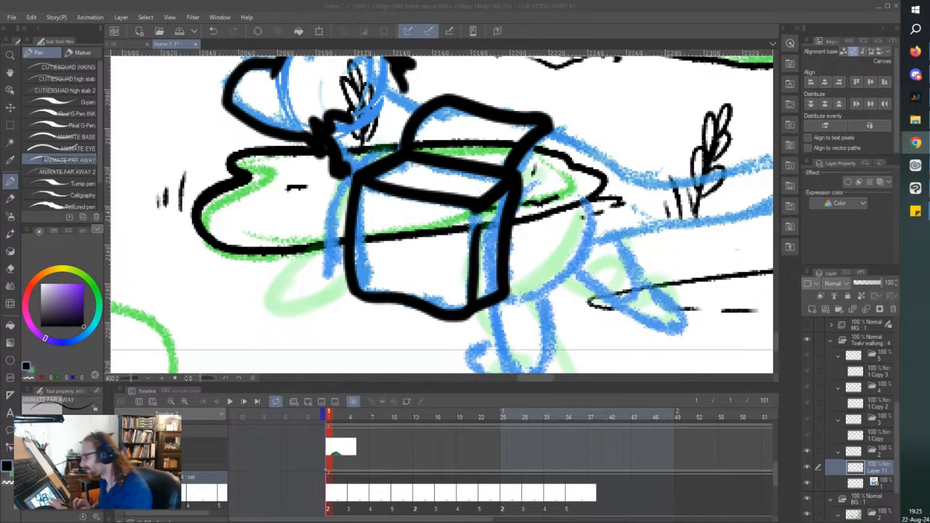
{"action": "left_click", "coordinate": [366, 160]}
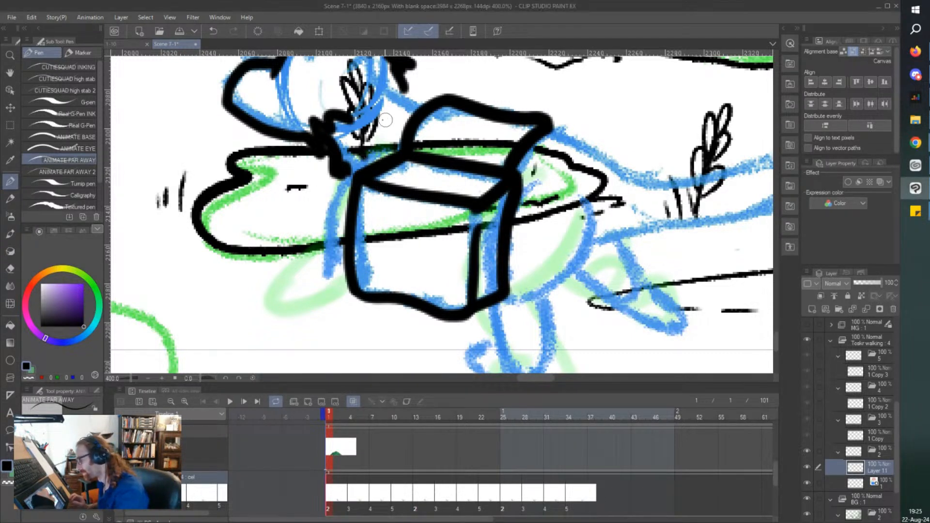
{"action": "mouse_move", "coordinate": [381, 150]}
{"action": "left_mouse_down"}
{"action": "mouse_move", "coordinate": [327, 202]}
{"action": "mouse_move", "coordinate": [349, 167]}
{"action": "mouse_move", "coordinate": [312, 248]}
{"action": "mouse_move", "coordinate": [323, 252]}
{"action": "mouse_move", "coordinate": [366, 346]}
{"action": "mouse_move", "coordinate": [380, 302]}
{"action": "left_mouse_up"}
{"action": "scroll", "coordinate": [268, 138], "scroll_direction": "down", "scroll_amount": 2}
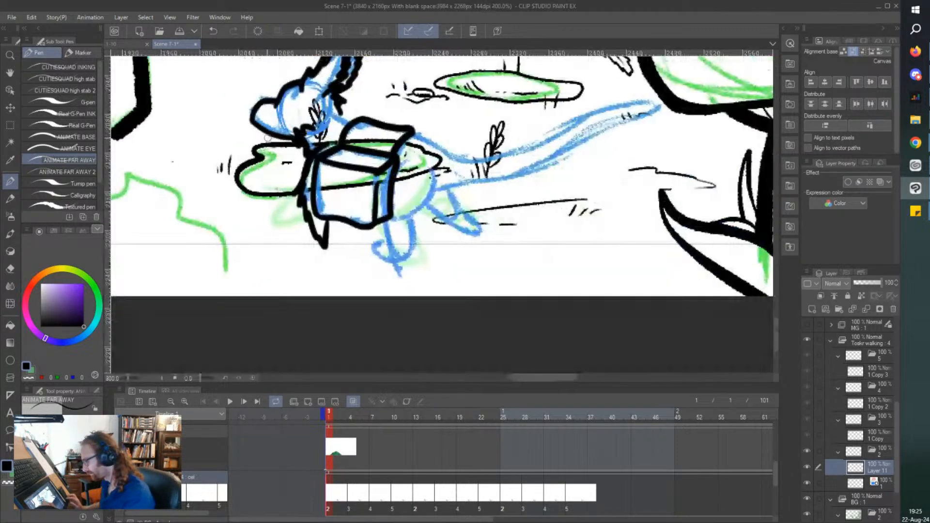
Check the pose against the cel at frame 4 and ink the forward-stretched lower front leg and rounded paw.
{"action": "left_click_drag", "start_coordinate": [186, 181], "coordinate": [199, 173]}
{"action": "left_click", "coordinate": [350, 499]}
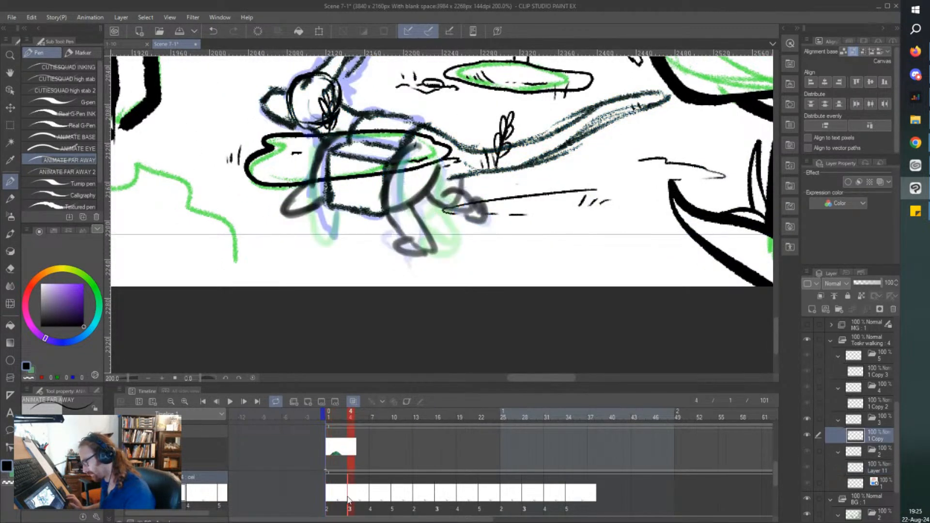
{"action": "left_click", "coordinate": [339, 495]}
{"action": "scroll", "coordinate": [312, 202], "scroll_direction": "up", "scroll_amount": 3}
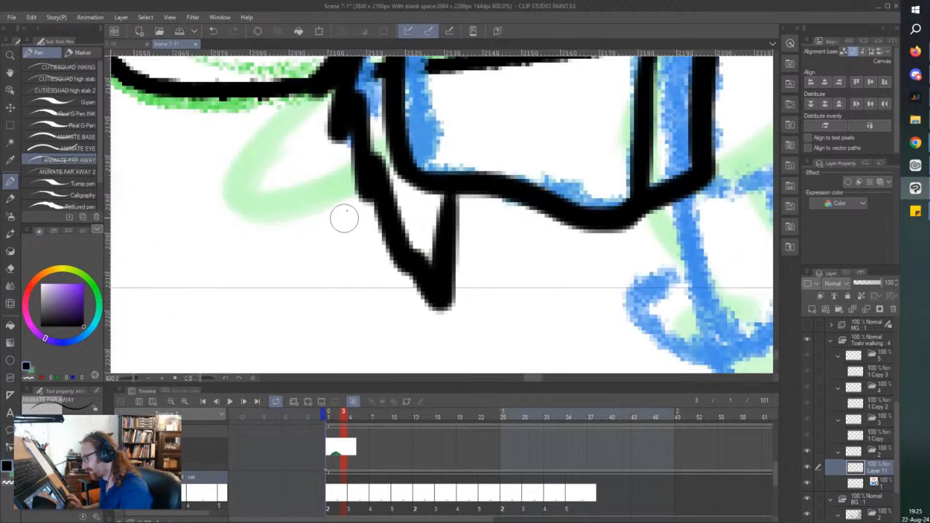
{"action": "scroll", "coordinate": [344, 216], "scroll_direction": "down", "scroll_amount": 1}
{"action": "left_click_drag", "start_coordinate": [357, 189], "coordinate": [300, 248]}
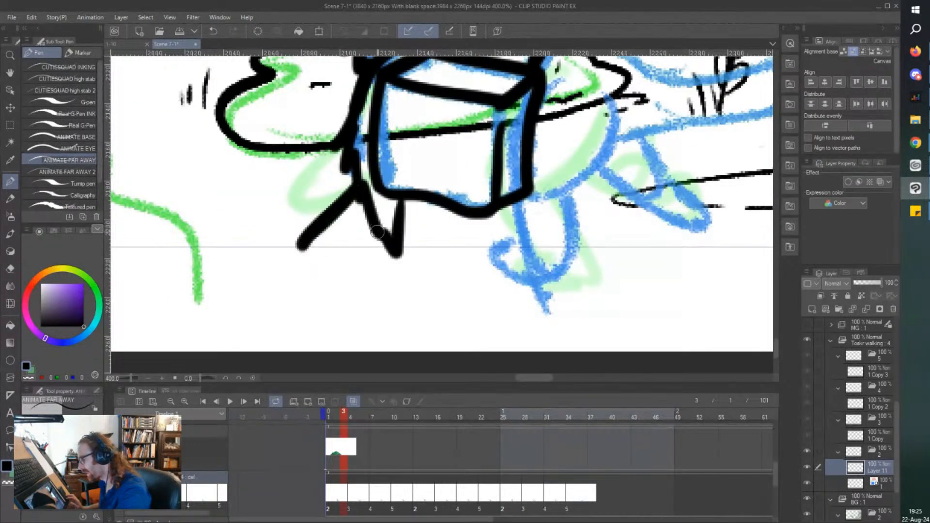
{"action": "left_click_drag", "start_coordinate": [380, 232], "coordinate": [329, 264]}
{"action": "left_click_drag", "start_coordinate": [359, 217], "coordinate": [373, 227]}
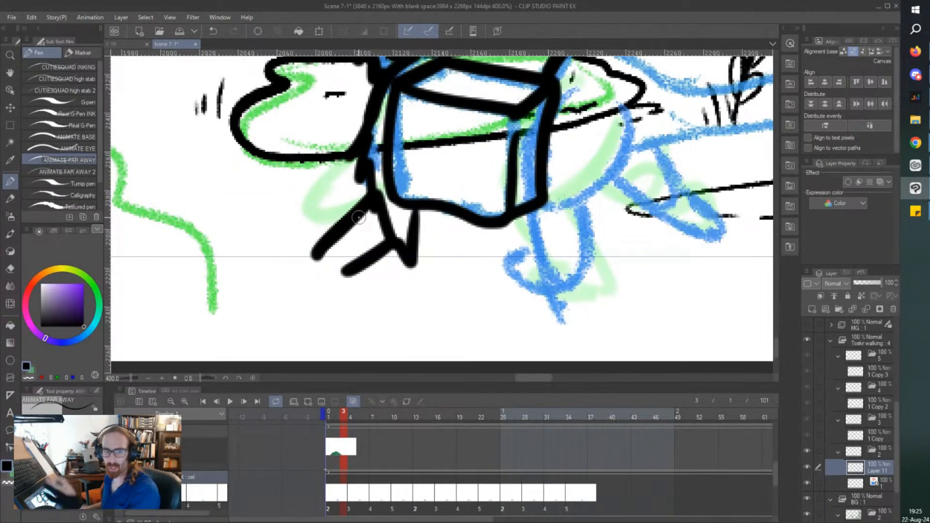
{"action": "key", "text": "ctrl+z"}
{"action": "mouse_move", "coordinate": [320, 252]}
{"action": "left_mouse_down"}
{"action": "mouse_move", "coordinate": [284, 275]}
{"action": "mouse_move", "coordinate": [307, 291]}
{"action": "mouse_move", "coordinate": [299, 285]}
{"action": "mouse_move", "coordinate": [350, 276]}
{"action": "left_mouse_up"}
Ink the character's shaggy rump behind the box and the jagged fur along the top of the hind leg.
{"action": "scroll", "coordinate": [252, 242], "scroll_direction": "down", "scroll_amount": 2}
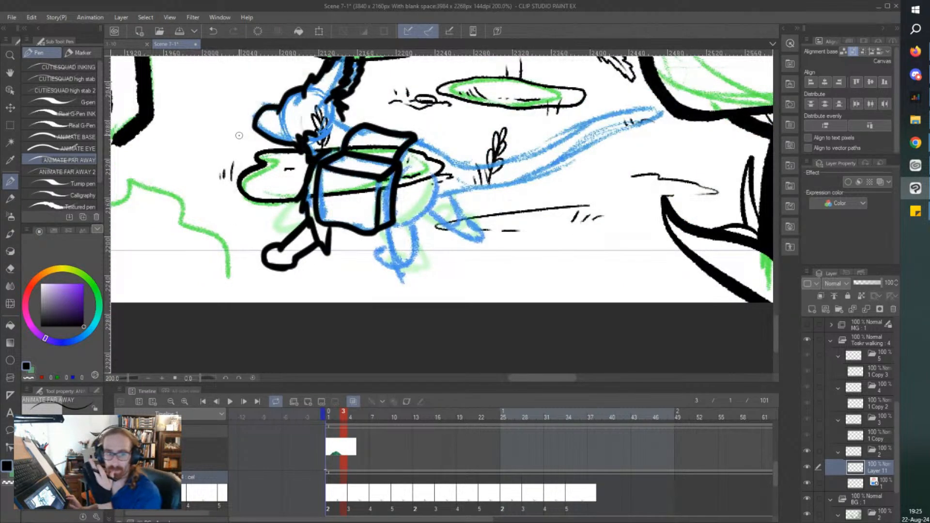
{"action": "left_click_drag", "start_coordinate": [239, 135], "coordinate": [244, 141]}
{"action": "scroll", "coordinate": [239, 136], "scroll_direction": "up", "scroll_amount": 2}
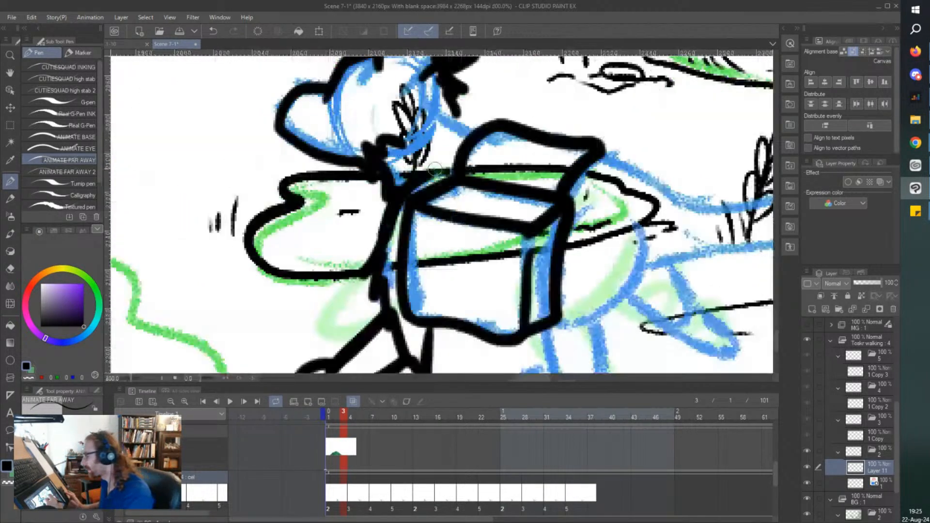
{"action": "left_click_drag", "start_coordinate": [589, 205], "coordinate": [579, 212]}
{"action": "mouse_move", "coordinate": [636, 219]}
{"action": "left_mouse_down"}
{"action": "mouse_move", "coordinate": [638, 288]}
{"action": "mouse_move", "coordinate": [627, 312]}
{"action": "left_mouse_up"}
{"action": "scroll", "coordinate": [621, 257], "scroll_direction": "down", "scroll_amount": 3}
{"action": "scroll", "coordinate": [601, 308], "scroll_direction": "up", "scroll_amount": 3}
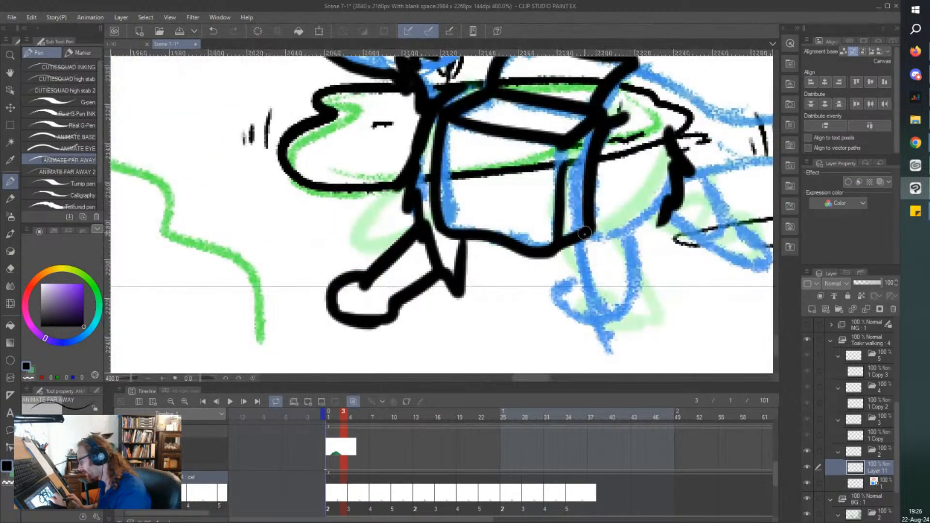
{"action": "mouse_move", "coordinate": [585, 238]}
{"action": "left_mouse_down"}
{"action": "mouse_move", "coordinate": [618, 253]}
{"action": "mouse_move", "coordinate": [649, 240]}
{"action": "mouse_move", "coordinate": [664, 218]}
{"action": "left_mouse_up"}
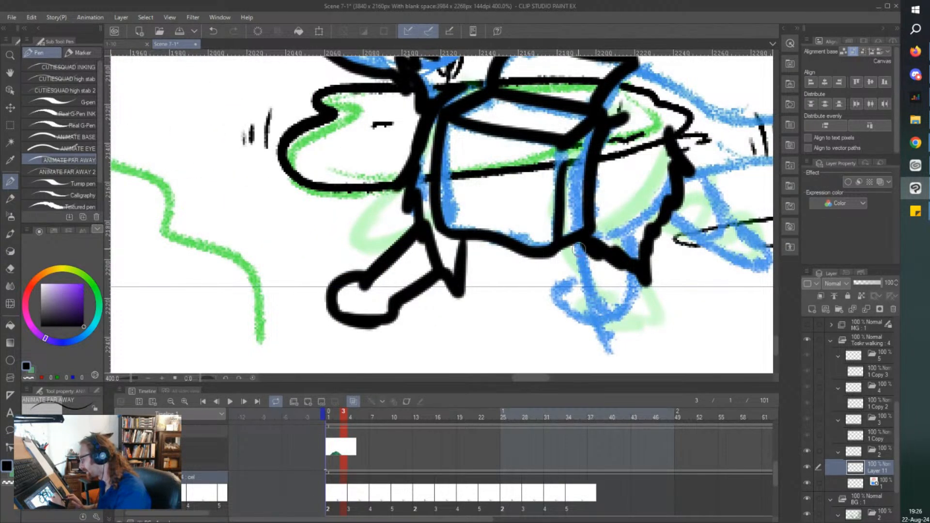
Ink the near hind leg down to its rounded paw and save the scene file.
{"action": "left_click_drag", "start_coordinate": [580, 243], "coordinate": [585, 293]}
{"action": "mouse_move", "coordinate": [637, 262]}
{"action": "left_mouse_down"}
{"action": "mouse_move", "coordinate": [625, 322]}
{"action": "mouse_move", "coordinate": [613, 315]}
{"action": "mouse_move", "coordinate": [624, 307]}
{"action": "mouse_move", "coordinate": [617, 325]}
{"action": "mouse_move", "coordinate": [580, 342]}
{"action": "mouse_move", "coordinate": [557, 332]}
{"action": "mouse_move", "coordinate": [553, 301]}
{"action": "mouse_move", "coordinate": [582, 285]}
{"action": "mouse_move", "coordinate": [579, 308]}
{"action": "left_mouse_up"}
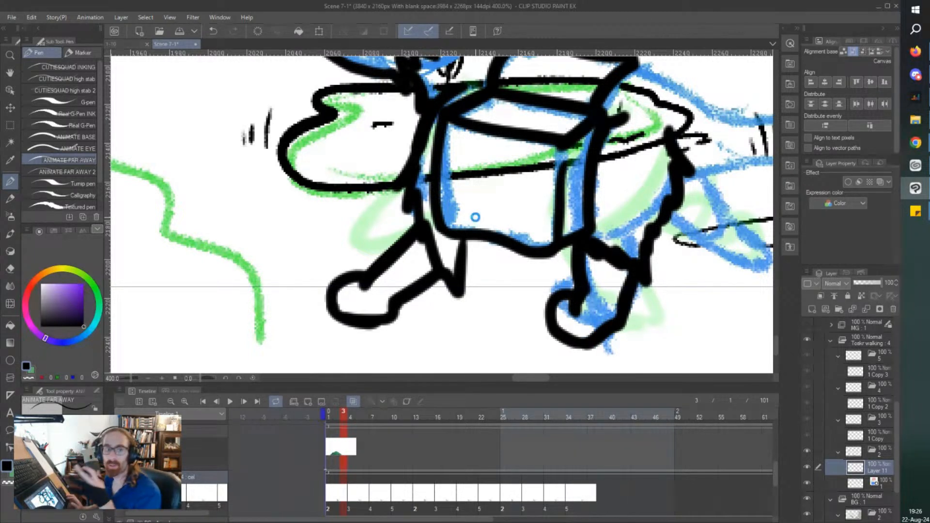
{"action": "key", "text": "ctrl+s"}
{"action": "scroll", "coordinate": [476, 217], "scroll_direction": "down", "scroll_amount": 2}
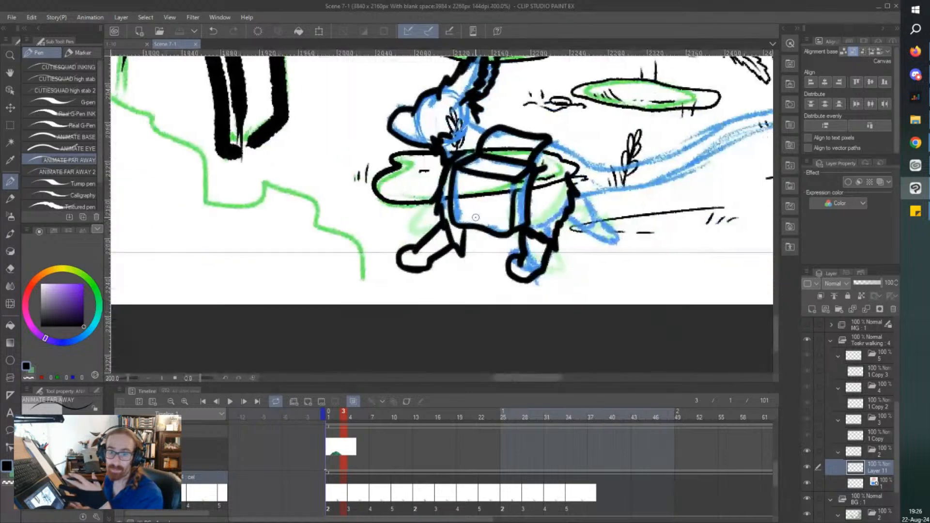
Ink the shaggy back of the character's neck between the ears and the box on cel 2.
{"action": "scroll", "coordinate": [476, 217], "scroll_direction": "right", "scroll_amount": 5}
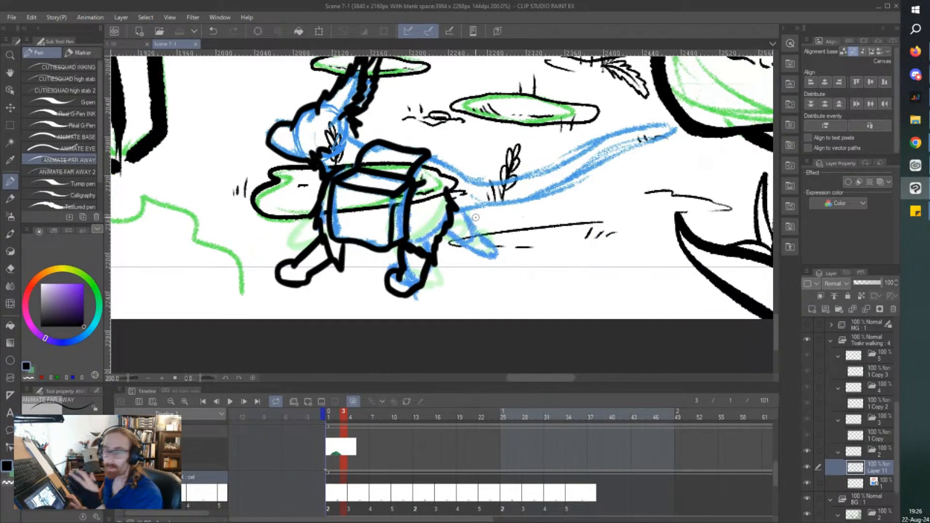
{"action": "scroll", "coordinate": [352, 133], "scroll_direction": "up", "scroll_amount": 4}
{"action": "mouse_move", "coordinate": [353, 134]}
{"action": "left_mouse_down"}
{"action": "mouse_move", "coordinate": [391, 155]}
{"action": "mouse_move", "coordinate": [417, 170]}
{"action": "left_mouse_up"}
{"action": "scroll", "coordinate": [417, 169], "scroll_direction": "down", "scroll_amount": 4}
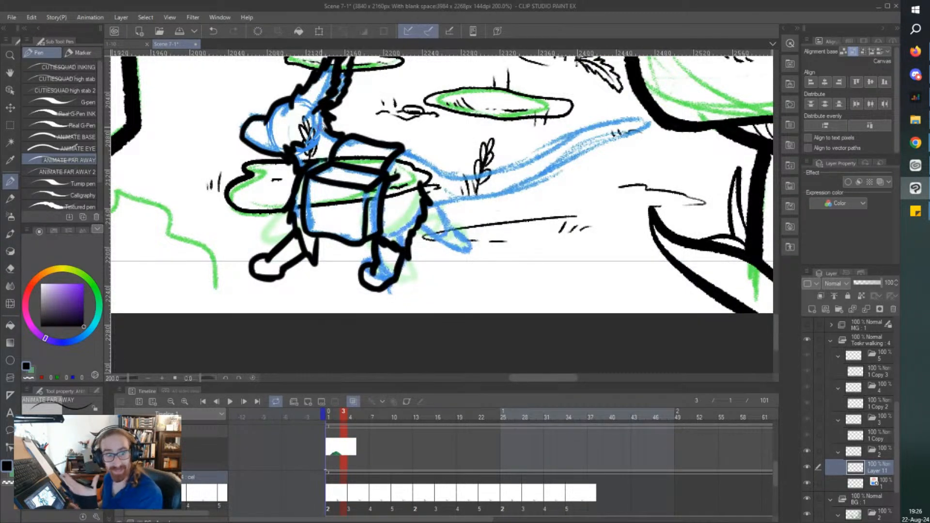
{"action": "left_click_drag", "start_coordinate": [322, 126], "coordinate": [312, 132]}
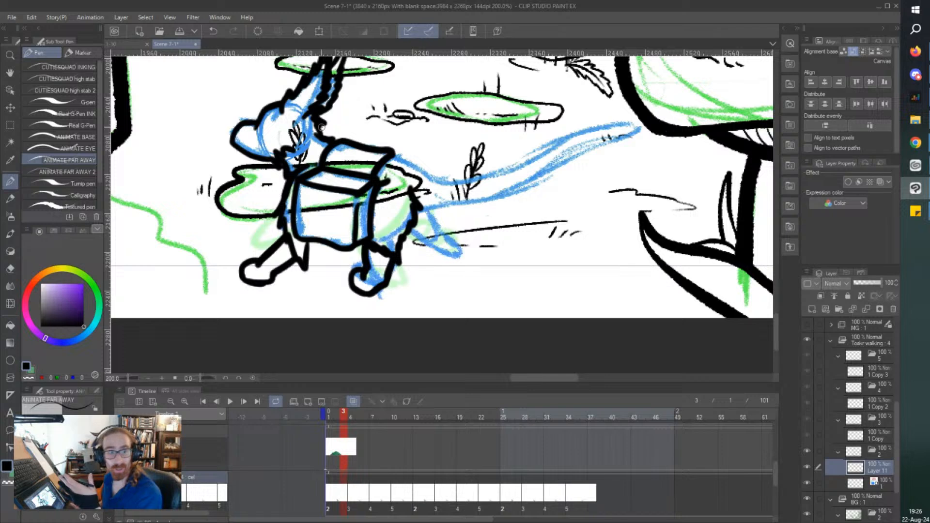
{"action": "left_click_drag", "start_coordinate": [321, 127], "coordinate": [302, 141]}
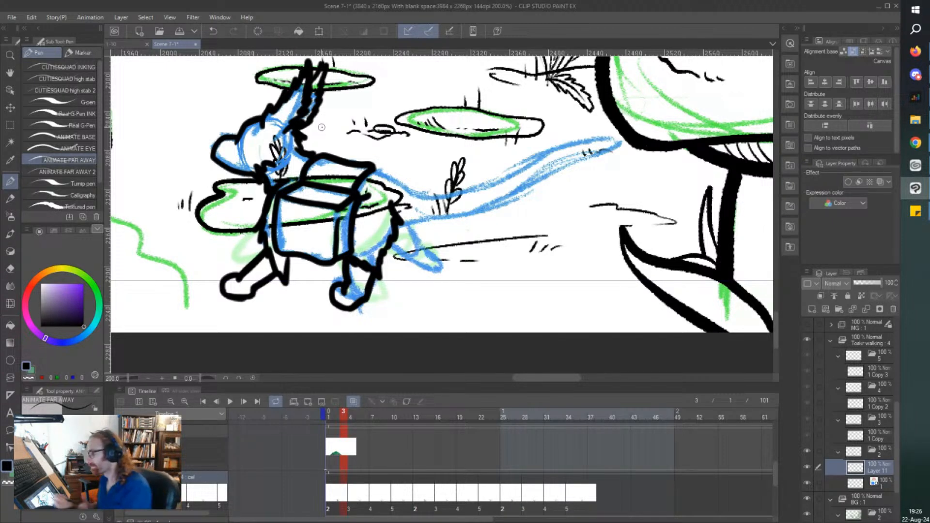
Ink the character's rump behind the box and both shaggy edges of the long tail.
{"action": "mouse_move", "coordinate": [373, 168]}
{"action": "left_mouse_down"}
{"action": "mouse_move", "coordinate": [392, 169]}
{"action": "mouse_move", "coordinate": [416, 192]}
{"action": "left_mouse_up"}
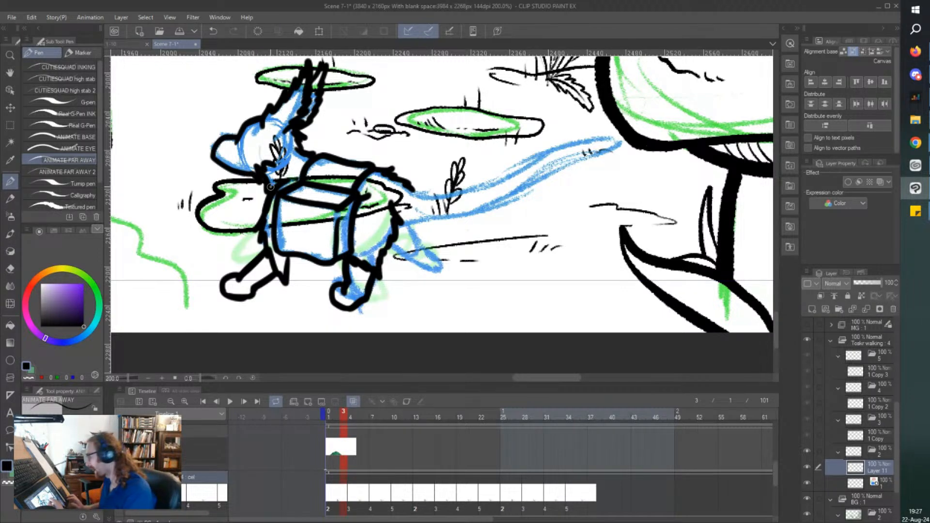
{"action": "left_click_drag", "start_coordinate": [400, 221], "coordinate": [425, 219]}
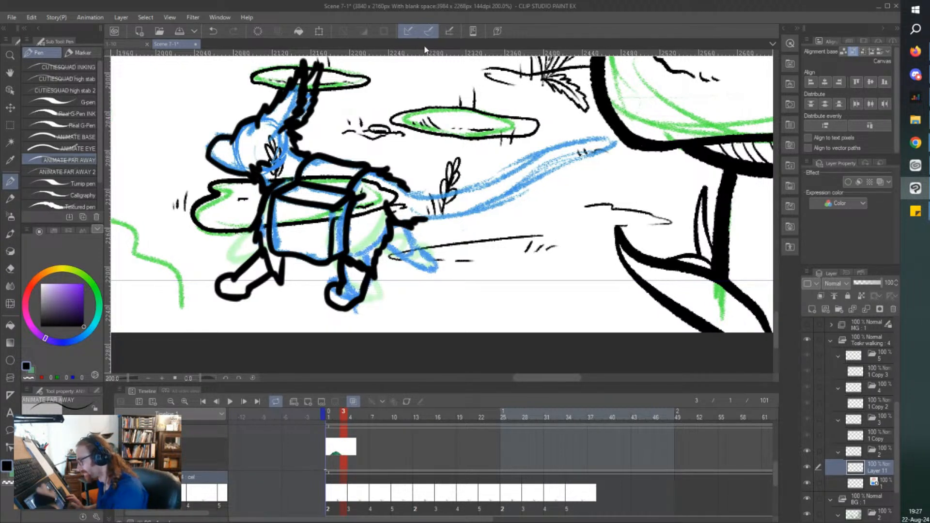
{"action": "mouse_move", "coordinate": [402, 186]}
{"action": "left_mouse_down"}
{"action": "mouse_move", "coordinate": [438, 189]}
{"action": "mouse_move", "coordinate": [428, 194]}
{"action": "mouse_move", "coordinate": [560, 142]}
{"action": "mouse_move", "coordinate": [620, 138]}
{"action": "left_mouse_up"}
{"action": "mouse_move", "coordinate": [423, 220]}
{"action": "left_mouse_down"}
{"action": "mouse_move", "coordinate": [469, 214]}
{"action": "mouse_move", "coordinate": [626, 142]}
{"action": "left_mouse_up"}
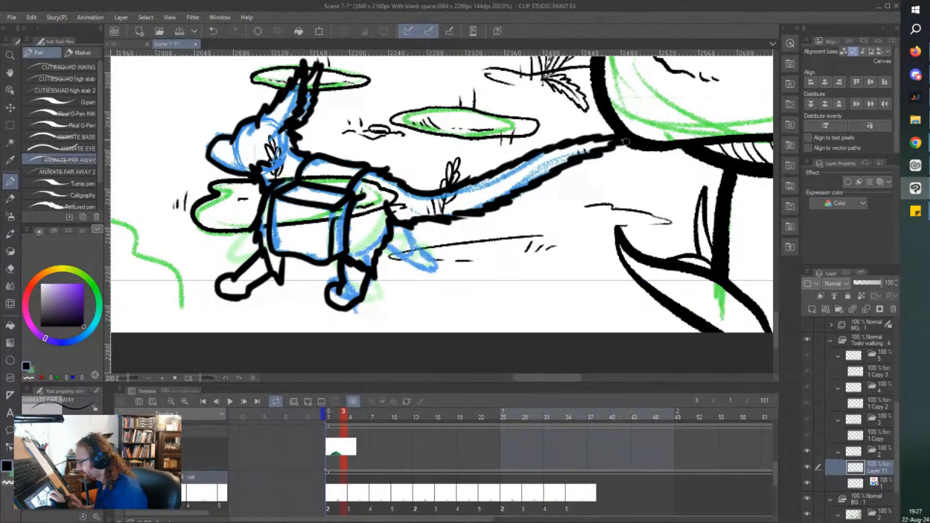
{"action": "left_click_drag", "start_coordinate": [468, 213], "coordinate": [454, 217]}
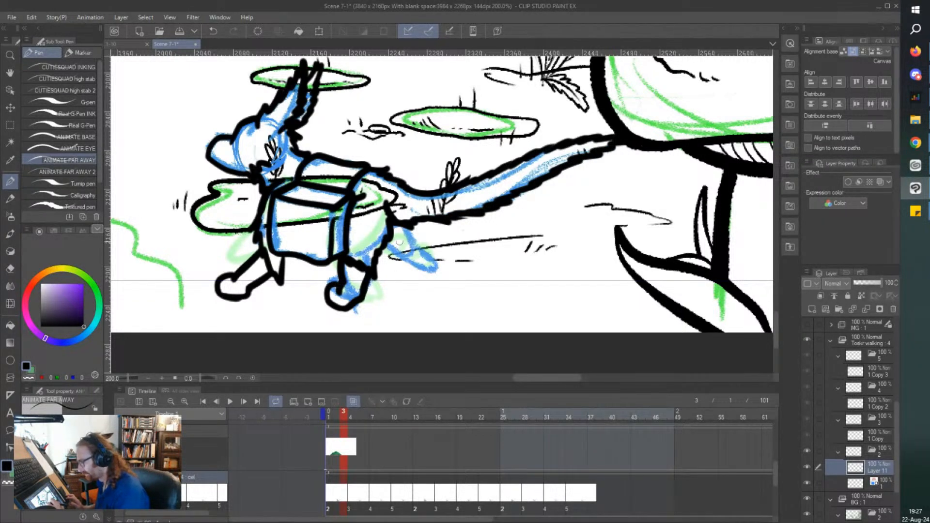
Ink the far hind leg with its shaggy thigh and rounded paw, and save the scene file.
{"action": "mouse_move", "coordinate": [385, 241]}
{"action": "left_mouse_down"}
{"action": "mouse_move", "coordinate": [403, 261]}
{"action": "mouse_move", "coordinate": [407, 242]}
{"action": "mouse_move", "coordinate": [416, 252]}
{"action": "mouse_move", "coordinate": [409, 267]}
{"action": "left_mouse_up"}
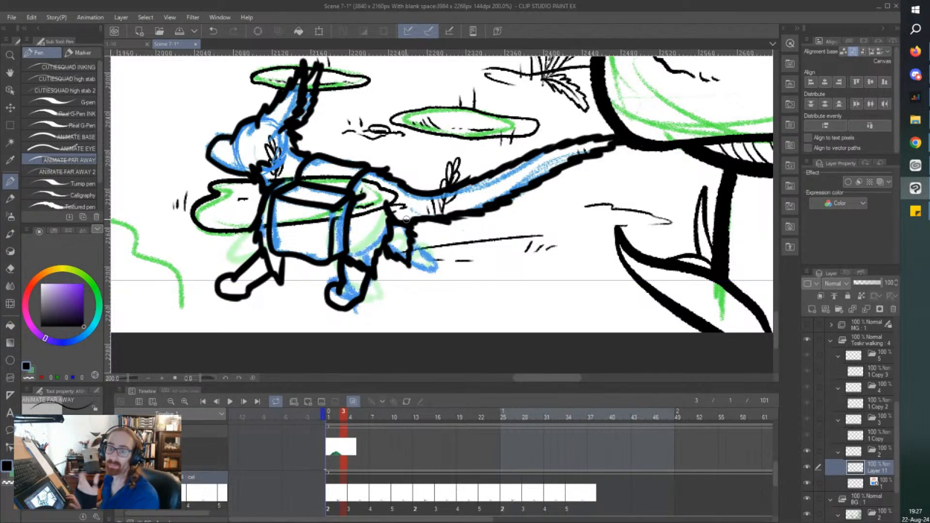
{"action": "scroll", "coordinate": [406, 219], "scroll_direction": "up", "scroll_amount": 2}
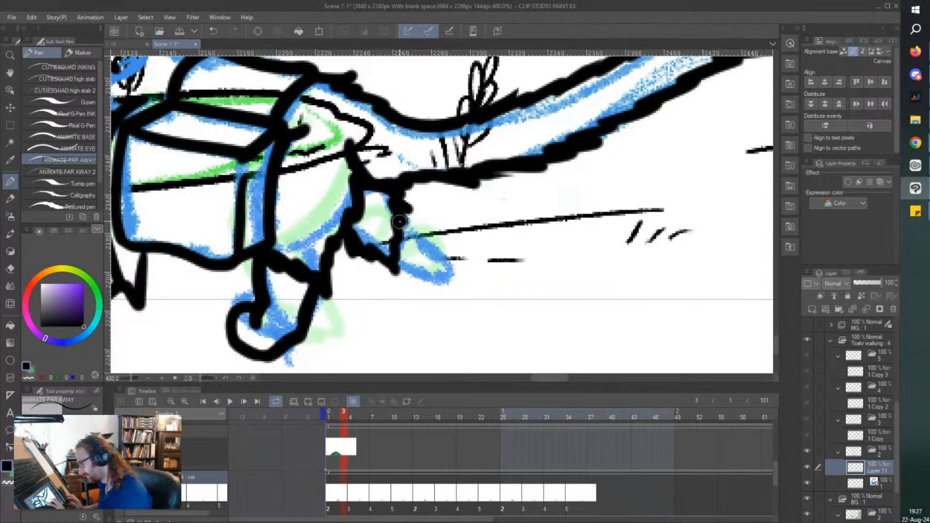
{"action": "mouse_move", "coordinate": [399, 221]}
{"action": "left_mouse_down"}
{"action": "mouse_move", "coordinate": [432, 253]}
{"action": "mouse_move", "coordinate": [461, 262]}
{"action": "mouse_move", "coordinate": [466, 278]}
{"action": "mouse_move", "coordinate": [428, 289]}
{"action": "left_mouse_up"}
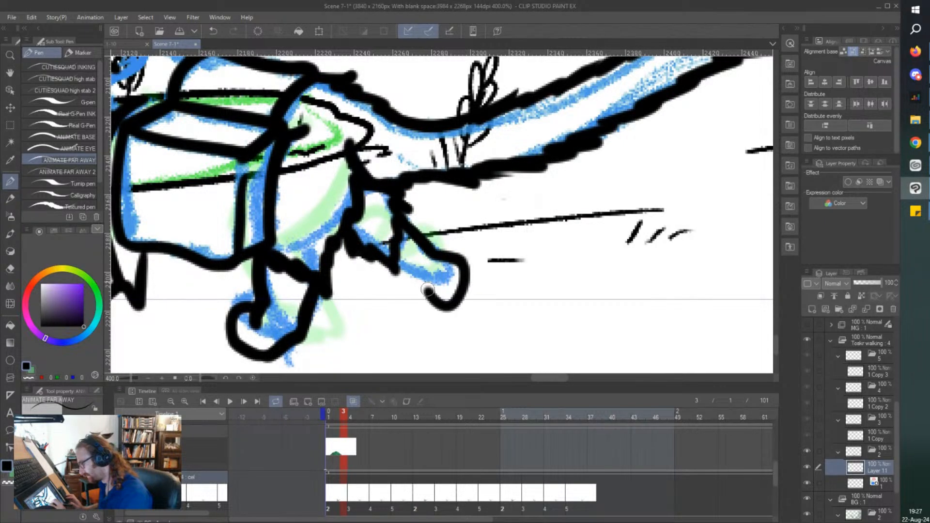
{"action": "scroll", "coordinate": [271, 184], "scroll_direction": "down", "scroll_amount": 3}
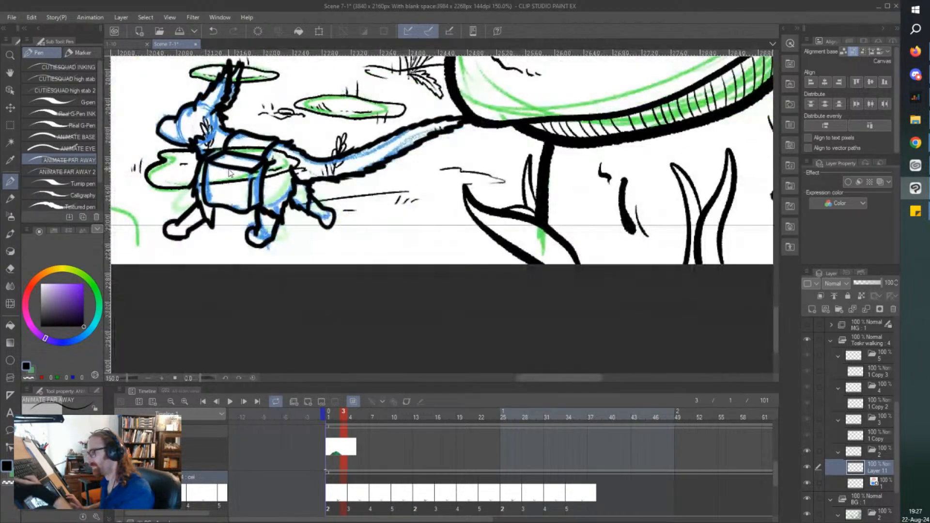
{"action": "key", "text": "ctrl+s"}
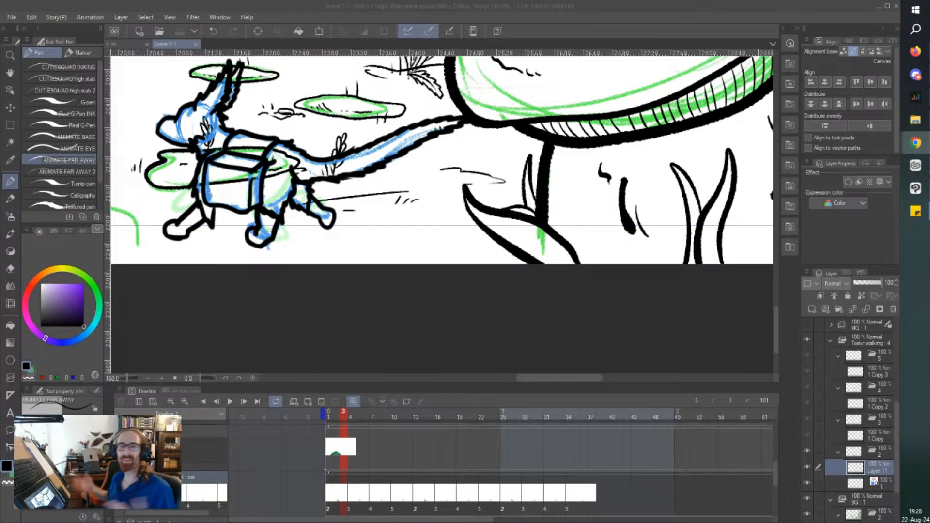
Prepare cel 3 at frame 4 for inking with a new layer above the rough sketch and a blue layer color on the rough.
{"action": "left_click", "coordinate": [355, 498]}
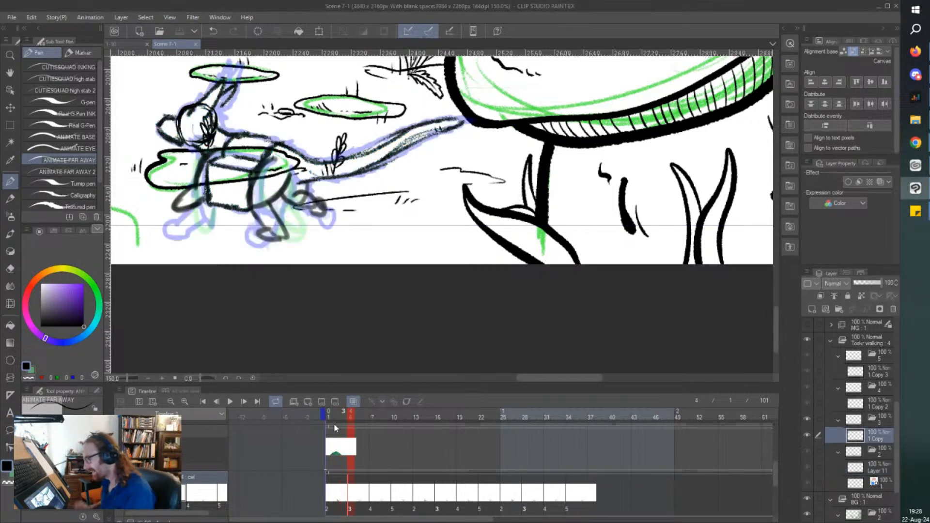
{"action": "left_click", "coordinate": [812, 309]}
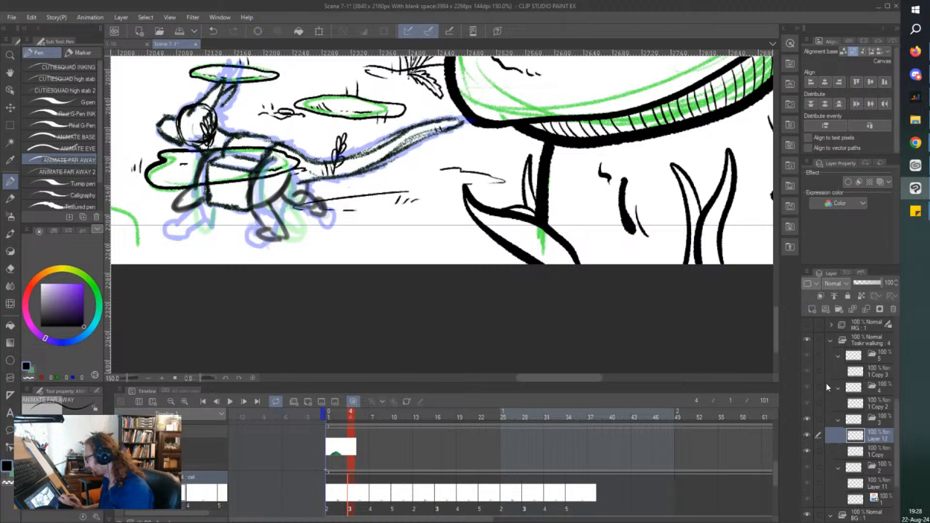
{"action": "left_click", "coordinate": [856, 452]}
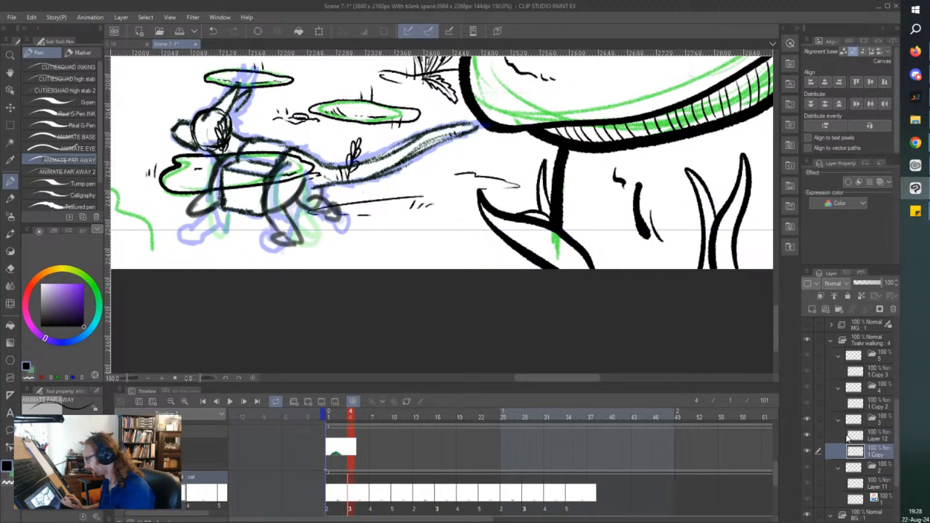
{"action": "left_click", "coordinate": [881, 182]}
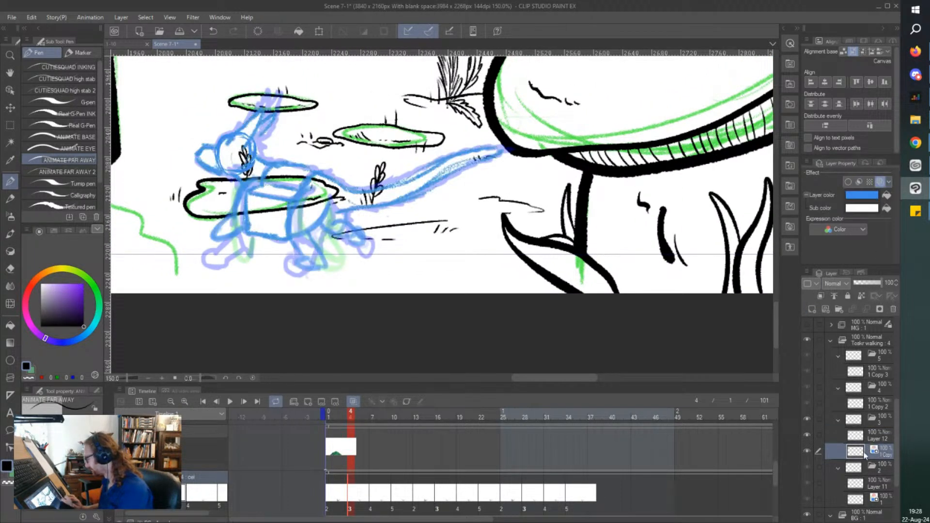
{"action": "left_click", "coordinate": [873, 441]}
Ink the character's snout and jaw over the blue rough on cel 3.
{"action": "scroll", "coordinate": [204, 151], "scroll_direction": "up", "scroll_amount": 5}
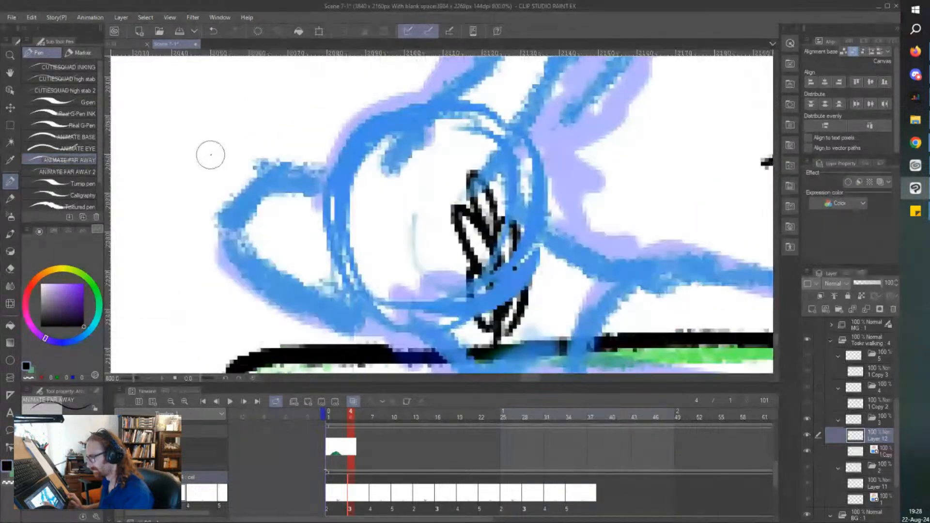
{"action": "scroll", "coordinate": [267, 159], "scroll_direction": "down", "scroll_amount": 2}
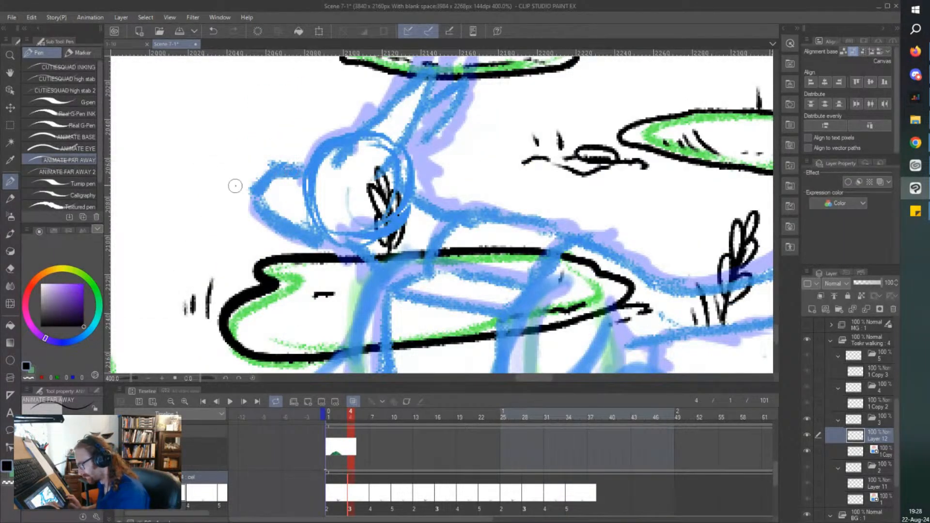
{"action": "scroll", "coordinate": [236, 186], "scroll_direction": "down", "scroll_amount": 2}
{"action": "left_click_drag", "start_coordinate": [191, 183], "coordinate": [268, 152]}
{"action": "scroll", "coordinate": [296, 175], "scroll_direction": "up", "scroll_amount": 4}
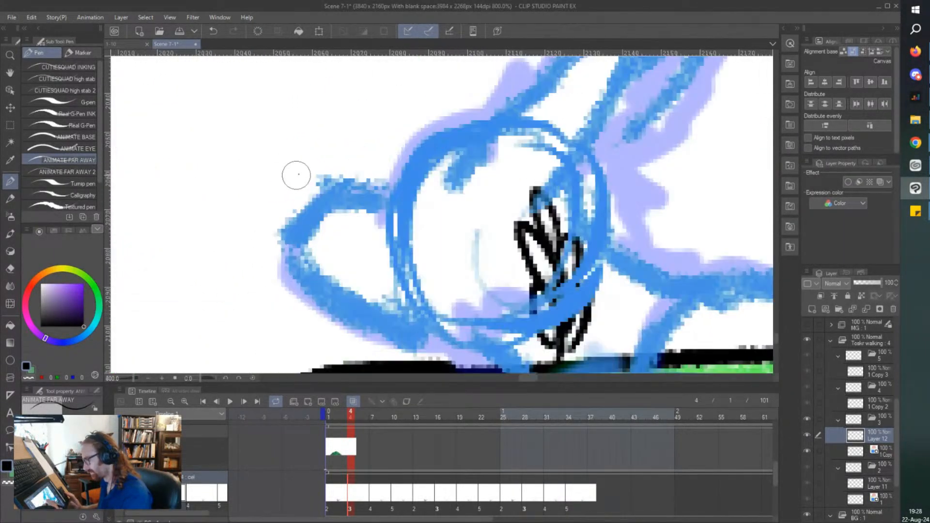
{"action": "mouse_move", "coordinate": [394, 190]}
{"action": "left_mouse_down"}
{"action": "mouse_move", "coordinate": [322, 197]}
{"action": "mouse_move", "coordinate": [288, 242]}
{"action": "mouse_move", "coordinate": [285, 262]}
{"action": "mouse_move", "coordinate": [363, 319]}
{"action": "mouse_move", "coordinate": [431, 338]}
{"action": "mouse_move", "coordinate": [415, 326]}
{"action": "mouse_move", "coordinate": [433, 337]}
{"action": "mouse_move", "coordinate": [460, 310]}
{"action": "left_mouse_up"}
{"action": "scroll", "coordinate": [392, 306], "scroll_direction": "down", "scroll_amount": 2}
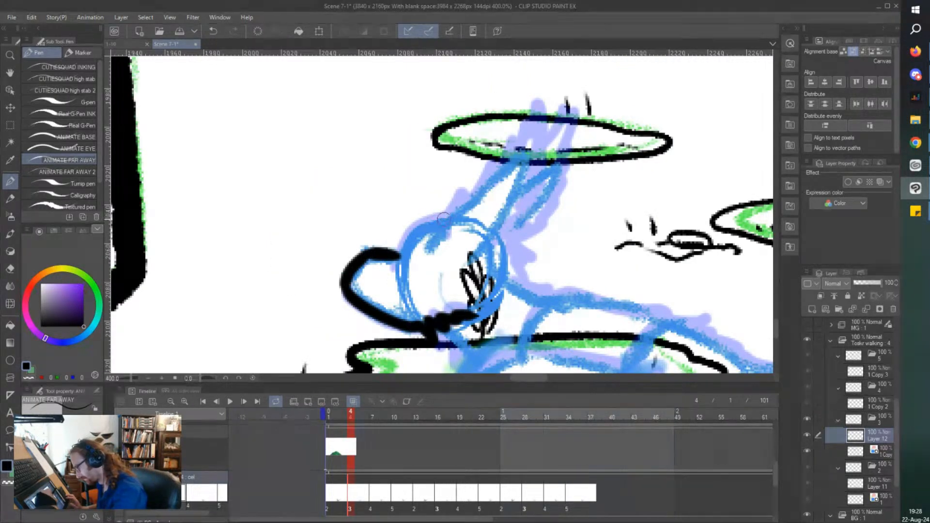
Ink the top of the character's head and the two long, shaggy ears.
{"action": "mouse_move", "coordinate": [452, 218]}
{"action": "left_mouse_down"}
{"action": "mouse_move", "coordinate": [406, 239]}
{"action": "mouse_move", "coordinate": [399, 256]}
{"action": "left_mouse_up"}
{"action": "mouse_move", "coordinate": [453, 214]}
{"action": "left_mouse_down"}
{"action": "mouse_move", "coordinate": [509, 158]}
{"action": "mouse_move", "coordinate": [535, 107]}
{"action": "left_mouse_up"}
{"action": "mouse_move", "coordinate": [482, 256]}
{"action": "left_mouse_down"}
{"action": "mouse_move", "coordinate": [526, 177]}
{"action": "mouse_move", "coordinate": [536, 112]}
{"action": "left_mouse_up"}
{"action": "mouse_move", "coordinate": [501, 235]}
{"action": "left_mouse_down"}
{"action": "mouse_move", "coordinate": [549, 197]}
{"action": "mouse_move", "coordinate": [569, 126]}
{"action": "mouse_move", "coordinate": [534, 177]}
{"action": "left_mouse_up"}
{"action": "scroll", "coordinate": [541, 112], "scroll_direction": "down", "scroll_amount": 2}
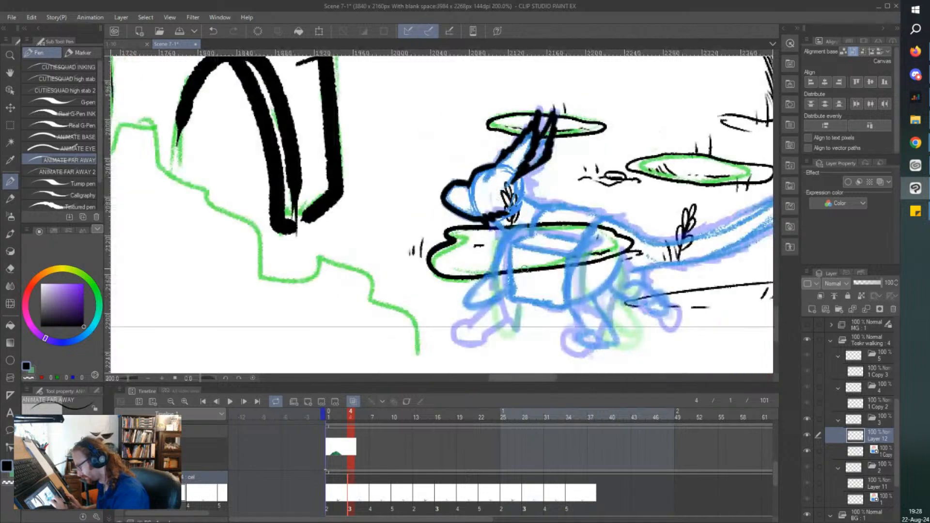
Ink the shaggy back of the neck, the throat and the chest line, and undo the stray stroke below the chest.
{"action": "scroll", "coordinate": [527, 269], "scroll_direction": "up", "scroll_amount": 2}
{"action": "mouse_move", "coordinate": [515, 83]}
{"action": "left_mouse_down"}
{"action": "mouse_move", "coordinate": [531, 118]}
{"action": "mouse_move", "coordinate": [555, 137]}
{"action": "left_mouse_up"}
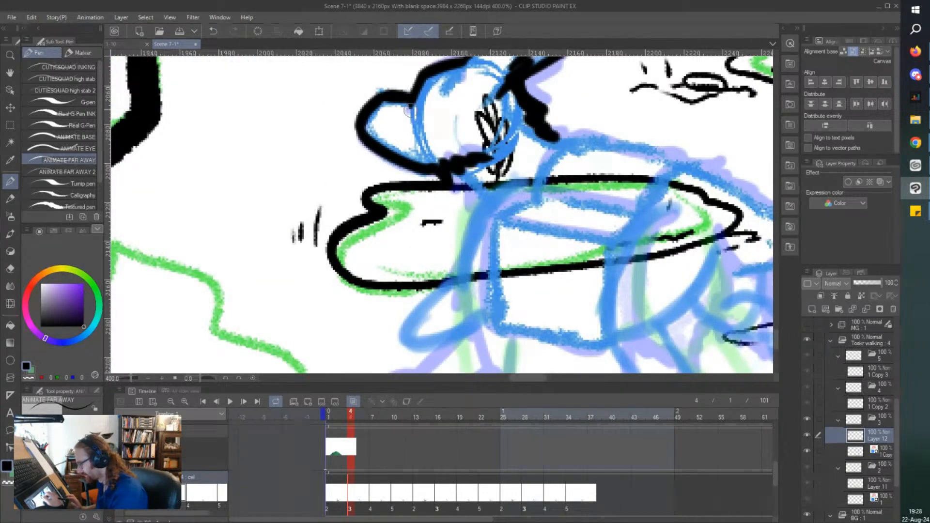
{"action": "left_click_drag", "start_coordinate": [465, 167], "coordinate": [479, 202]}
{"action": "scroll", "coordinate": [460, 145], "scroll_direction": "down", "scroll_amount": 2}
{"action": "scroll", "coordinate": [511, 135], "scroll_direction": "up", "scroll_amount": 2}
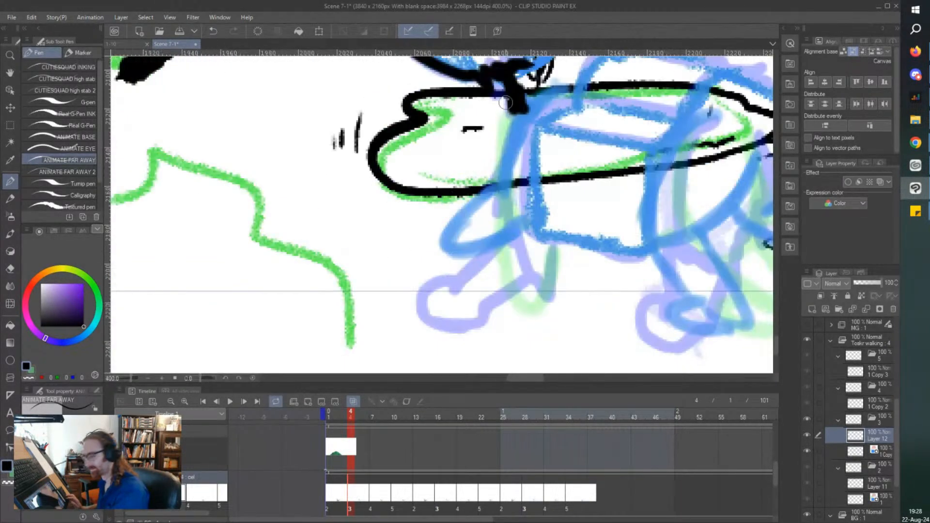
{"action": "mouse_move", "coordinate": [510, 131]}
{"action": "left_mouse_down"}
{"action": "mouse_move", "coordinate": [496, 127]}
{"action": "mouse_move", "coordinate": [485, 160]}
{"action": "mouse_move", "coordinate": [485, 237]}
{"action": "left_mouse_up"}
{"action": "mouse_move", "coordinate": [489, 197]}
{"action": "left_mouse_down"}
{"action": "mouse_move", "coordinate": [510, 273]}
{"action": "mouse_move", "coordinate": [533, 290]}
{"action": "left_mouse_up"}
{"action": "key", "text": "ctrl+z"}
Ink the four-sided lid of the box on the character's back.
{"action": "mouse_move", "coordinate": [584, 63]}
{"action": "left_mouse_down"}
{"action": "mouse_move", "coordinate": [555, 87]}
{"action": "mouse_move", "coordinate": [674, 115]}
{"action": "left_mouse_up"}
{"action": "left_click_drag", "start_coordinate": [556, 91], "coordinate": [524, 143]}
{"action": "left_click_drag", "start_coordinate": [673, 113], "coordinate": [622, 165]}
{"action": "left_click_drag", "start_coordinate": [526, 141], "coordinate": [625, 167]}
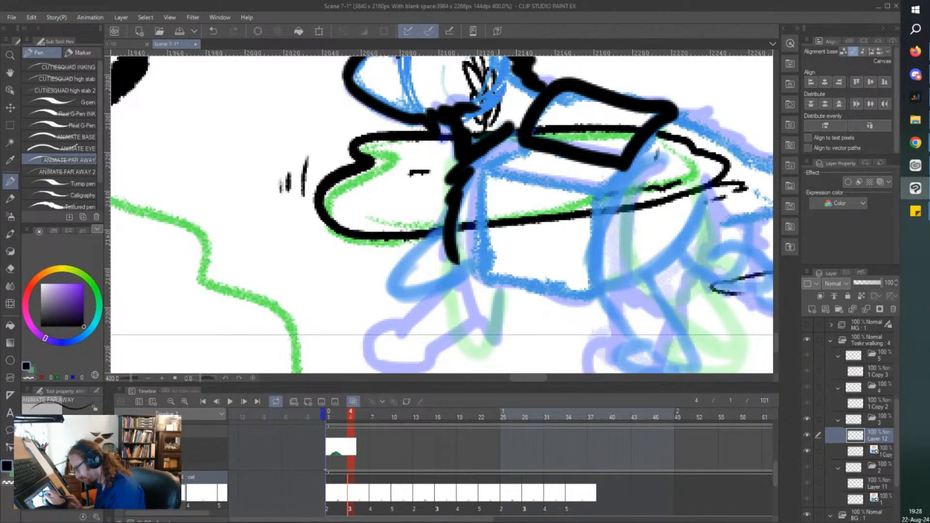
Ink the front and lower edges of the box body and the line below its lid, undoing the short corner stroke.
{"action": "mouse_move", "coordinate": [524, 139]}
{"action": "left_mouse_down"}
{"action": "mouse_move", "coordinate": [488, 160]}
{"action": "mouse_move", "coordinate": [476, 217]}
{"action": "mouse_move", "coordinate": [484, 274]}
{"action": "mouse_move", "coordinate": [575, 306]}
{"action": "mouse_move", "coordinate": [608, 299]}
{"action": "left_mouse_up"}
{"action": "left_click_drag", "start_coordinate": [480, 164], "coordinate": [612, 196]}
{"action": "left_click_drag", "start_coordinate": [630, 162], "coordinate": [608, 195]}
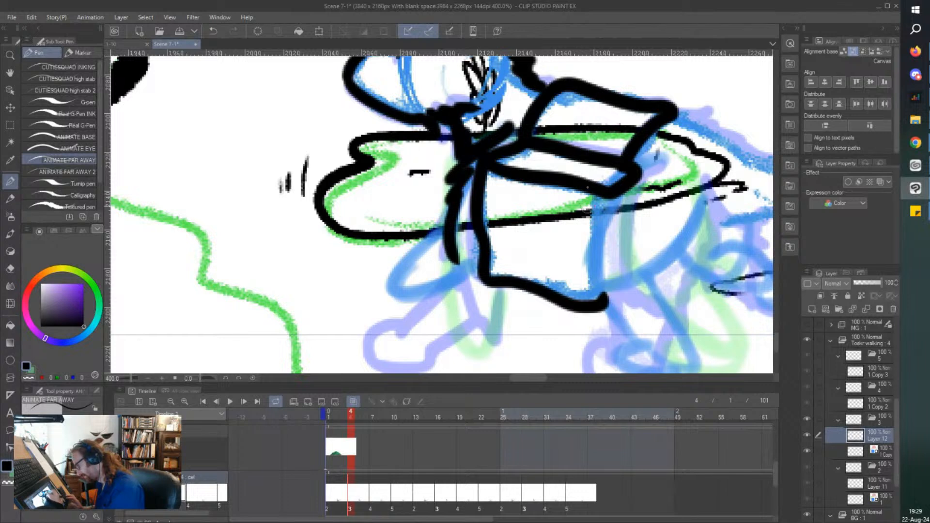
{"action": "key", "text": "ctrl+z"}
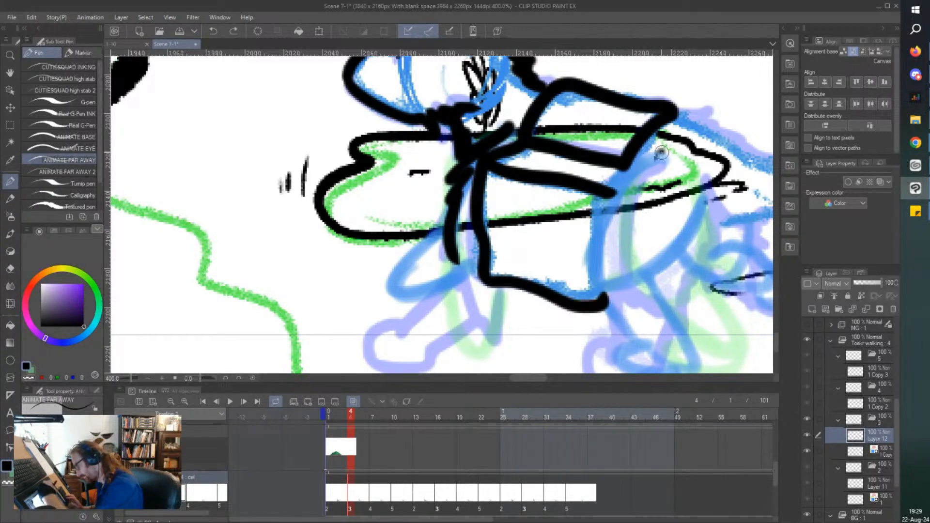
Ink the rear edge of the box and the near hind leg from its jagged fur down to the rounded paw.
{"action": "mouse_move", "coordinate": [661, 152]}
{"action": "left_mouse_down"}
{"action": "mouse_move", "coordinate": [607, 201]}
{"action": "mouse_move", "coordinate": [589, 254]}
{"action": "mouse_move", "coordinate": [593, 280]}
{"action": "mouse_move", "coordinate": [687, 332]}
{"action": "left_mouse_up"}
{"action": "mouse_move", "coordinate": [705, 167]}
{"action": "left_mouse_down"}
{"action": "mouse_move", "coordinate": [713, 213]}
{"action": "mouse_move", "coordinate": [665, 298]}
{"action": "mouse_move", "coordinate": [683, 323]}
{"action": "left_mouse_up"}
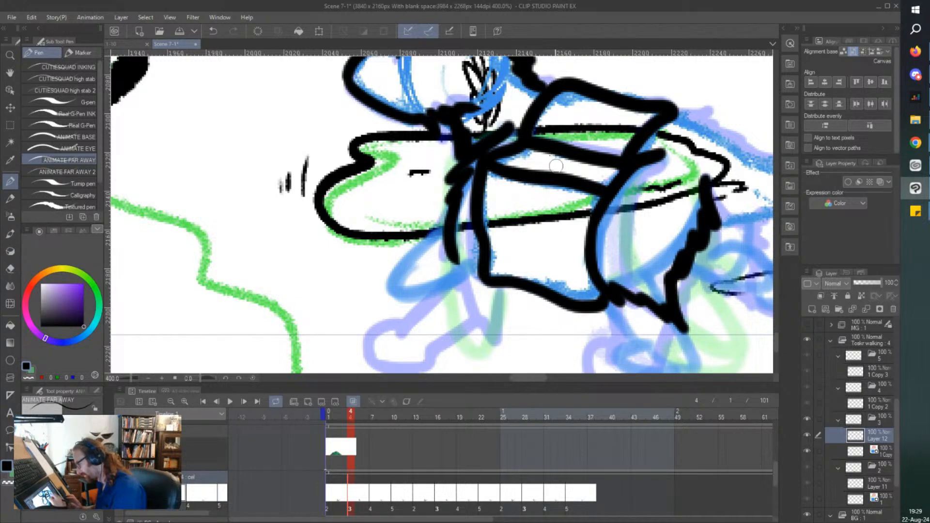
{"action": "scroll", "coordinate": [606, 324], "scroll_direction": "down", "scroll_amount": 1}
{"action": "scroll", "coordinate": [613, 327], "scroll_direction": "up", "scroll_amount": 1}
{"action": "mouse_move", "coordinate": [563, 261]}
{"action": "left_mouse_down"}
{"action": "mouse_move", "coordinate": [596, 310]}
{"action": "mouse_move", "coordinate": [648, 317]}
{"action": "mouse_move", "coordinate": [601, 343]}
{"action": "mouse_move", "coordinate": [579, 334]}
{"action": "mouse_move", "coordinate": [598, 313]}
{"action": "left_mouse_up"}
Ink the shaggy upper front leg beside the box and the bent, raised lower leg with its paw.
{"action": "mouse_move", "coordinate": [378, 183]}
{"action": "left_mouse_down"}
{"action": "mouse_move", "coordinate": [420, 275]}
{"action": "mouse_move", "coordinate": [450, 297]}
{"action": "left_mouse_up"}
{"action": "left_click_drag", "start_coordinate": [443, 262], "coordinate": [453, 300]}
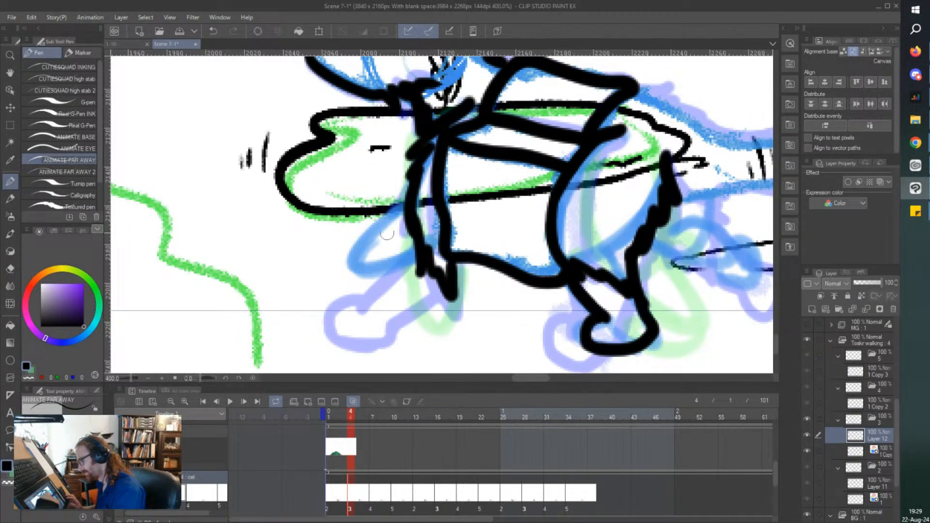
{"action": "mouse_move", "coordinate": [406, 200]}
{"action": "left_mouse_down"}
{"action": "mouse_move", "coordinate": [355, 242]}
{"action": "mouse_move", "coordinate": [339, 271]}
{"action": "mouse_move", "coordinate": [381, 298]}
{"action": "mouse_move", "coordinate": [415, 257]}
{"action": "left_mouse_up"}
{"action": "scroll", "coordinate": [335, 246], "scroll_direction": "down", "scroll_amount": 3}
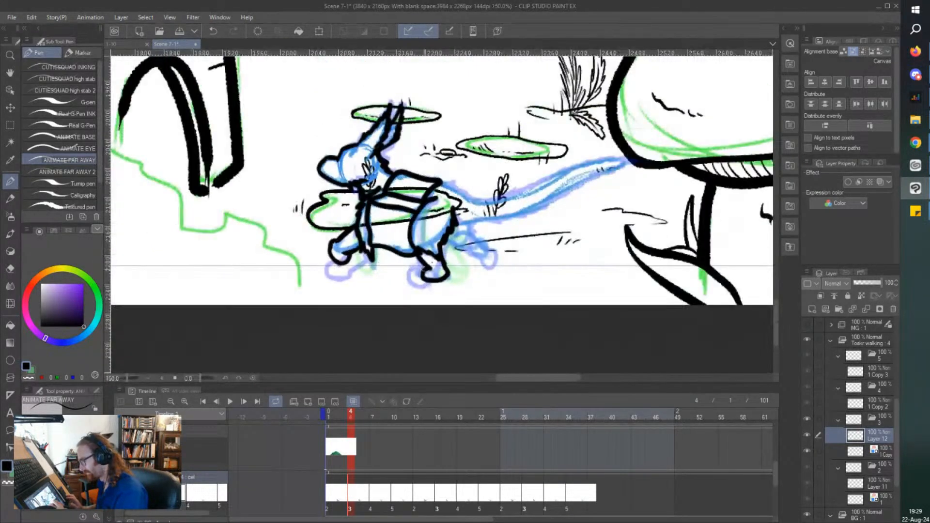
{"action": "scroll", "coordinate": [464, 200], "scroll_direction": "up", "scroll_amount": 3}
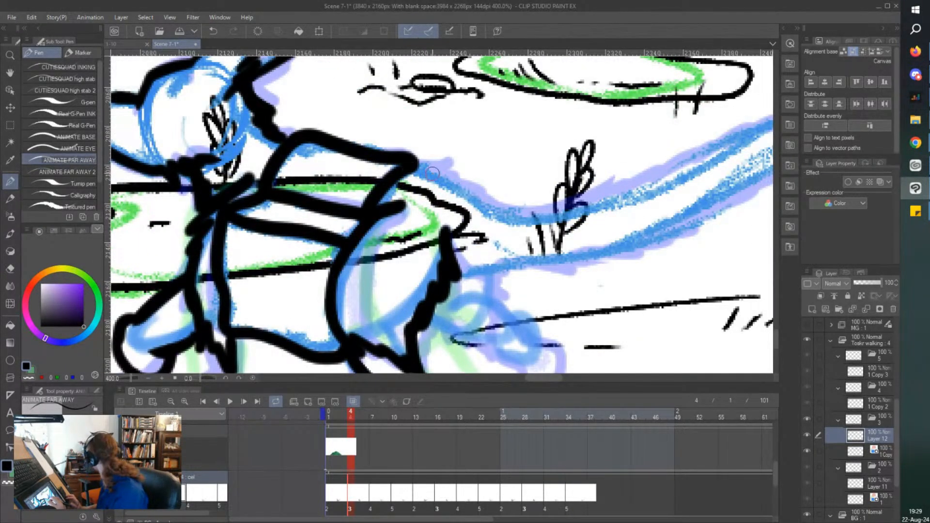
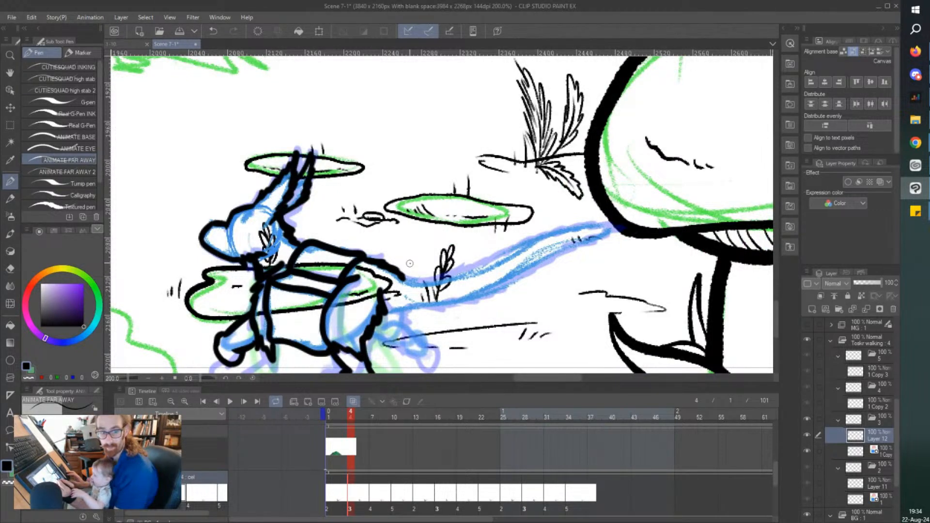
Ink the upper and jagged lower contours of the long tail from the box back to its tip.
{"action": "mouse_move", "coordinate": [401, 276]}
{"action": "left_mouse_down"}
{"action": "mouse_move", "coordinate": [445, 280]}
{"action": "mouse_move", "coordinate": [573, 228]}
{"action": "mouse_move", "coordinate": [622, 227]}
{"action": "left_mouse_up"}
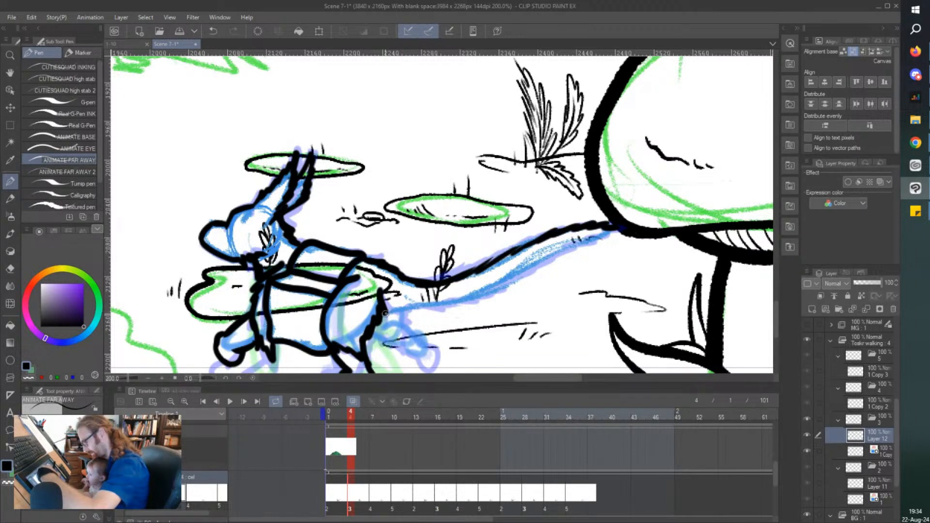
{"action": "mouse_move", "coordinate": [385, 314]}
{"action": "left_mouse_down"}
{"action": "mouse_move", "coordinate": [484, 300]}
{"action": "mouse_move", "coordinate": [616, 228]}
{"action": "left_mouse_up"}
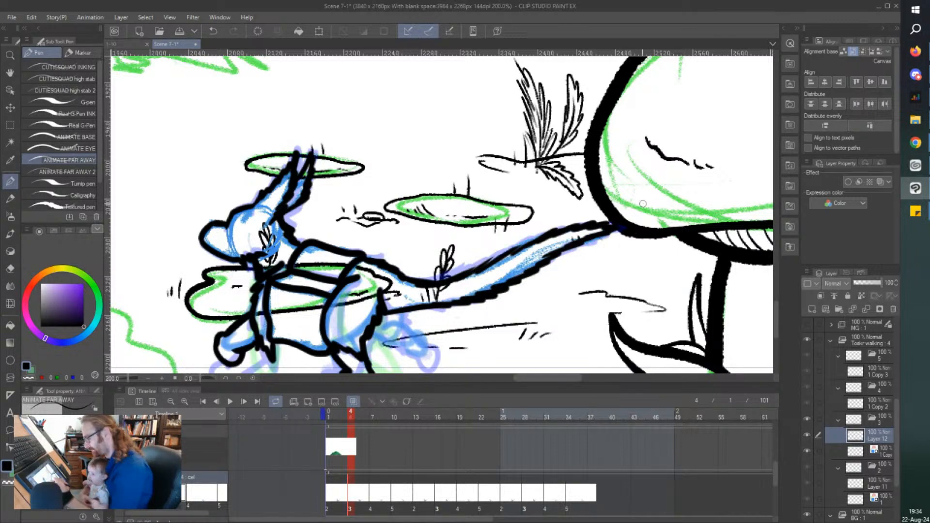
{"action": "scroll", "coordinate": [355, 288], "scroll_direction": "down", "scroll_amount": 1}
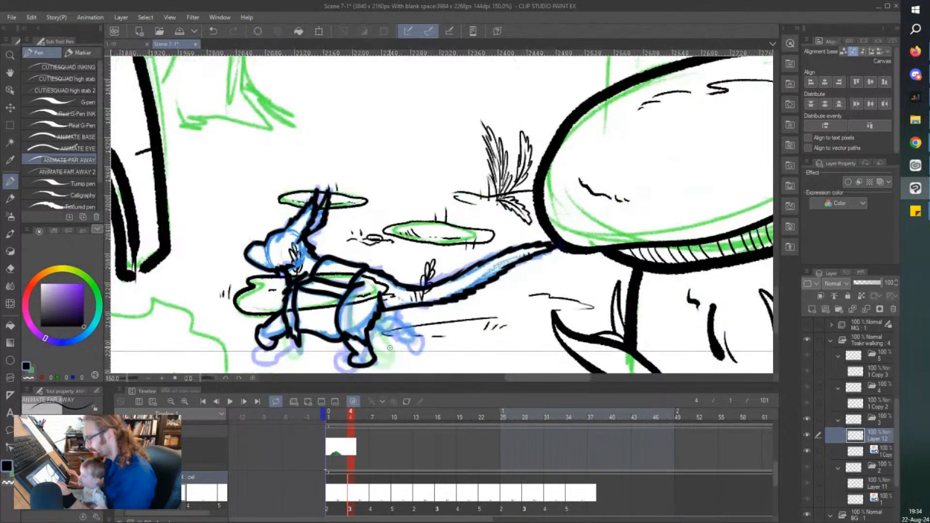
Ink the raised far hind leg below the tail with its shaggy fur and rounded paw, and save the scene.
{"action": "scroll", "coordinate": [389, 348], "scroll_direction": "up", "scroll_amount": 3}
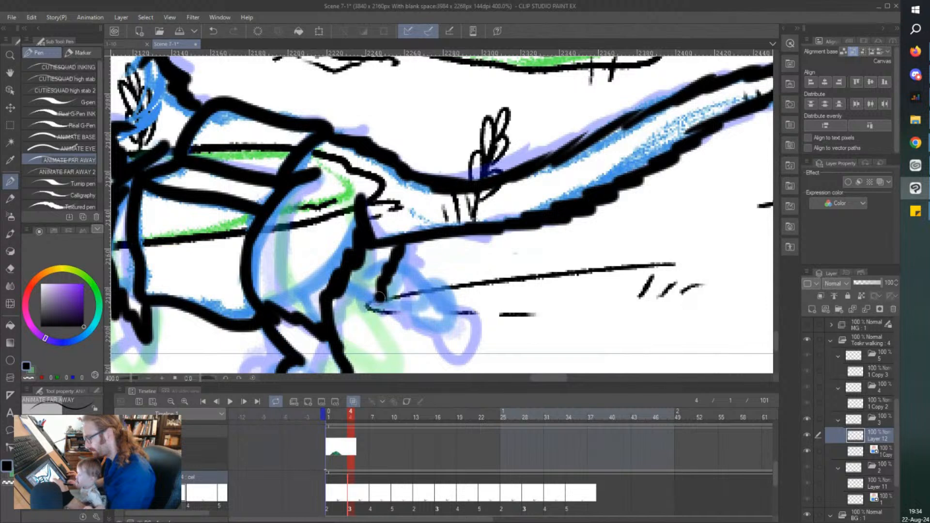
{"action": "mouse_move", "coordinate": [380, 297]}
{"action": "left_mouse_down"}
{"action": "mouse_move", "coordinate": [383, 335]}
{"action": "mouse_move", "coordinate": [357, 320]}
{"action": "mouse_move", "coordinate": [345, 301]}
{"action": "left_mouse_up"}
{"action": "mouse_move", "coordinate": [398, 263]}
{"action": "left_mouse_down"}
{"action": "mouse_move", "coordinate": [438, 299]}
{"action": "mouse_move", "coordinate": [426, 301]}
{"action": "mouse_move", "coordinate": [457, 294]}
{"action": "mouse_move", "coordinate": [451, 328]}
{"action": "mouse_move", "coordinate": [403, 313]}
{"action": "left_mouse_up"}
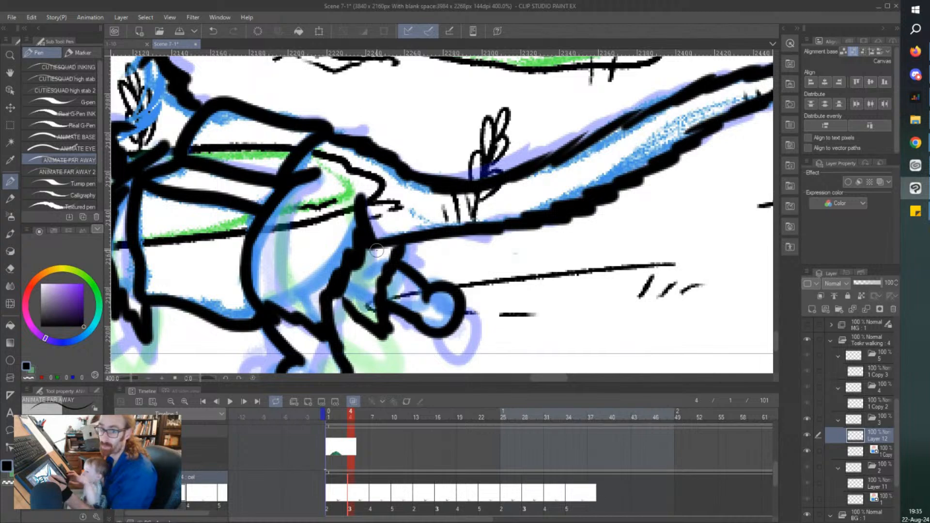
{"action": "scroll", "coordinate": [376, 251], "scroll_direction": "down", "scroll_amount": 2}
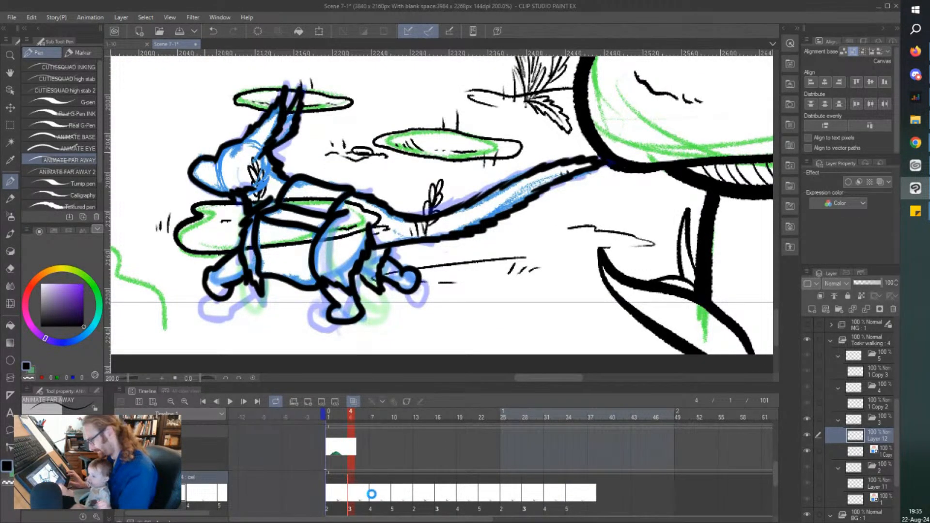
{"action": "key", "text": "ctrl+s"}
Go to cel 4 on frame 7, add an inking layer above its rough sketch, and tint the sketch with the blue layer color.
{"action": "left_click", "coordinate": [372, 497]}
{"action": "scroll", "coordinate": [240, 212], "scroll_direction": "left", "scroll_amount": 4}
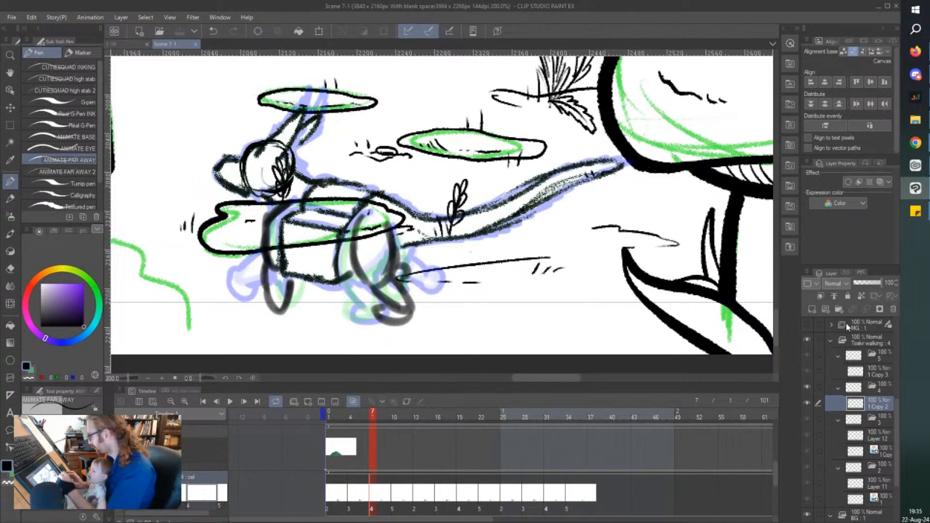
{"action": "left_click", "coordinate": [814, 311]}
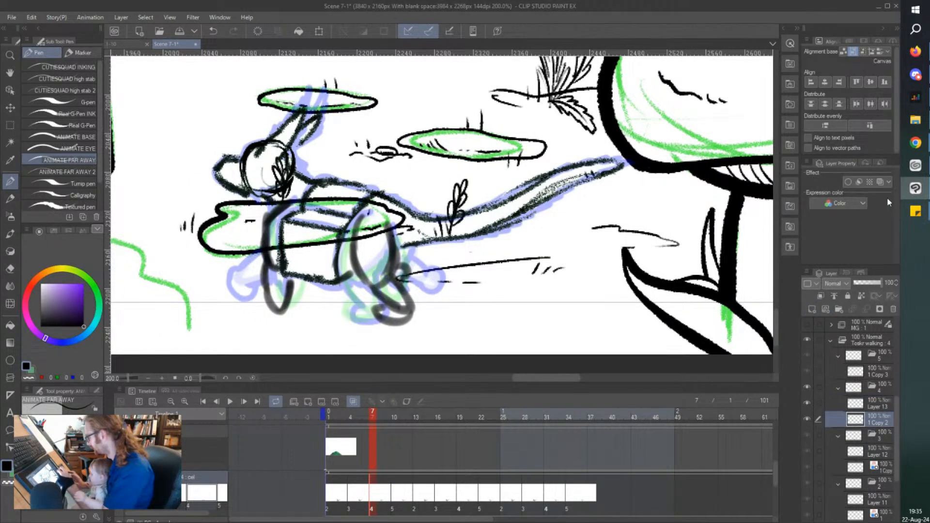
{"action": "left_click", "coordinate": [880, 182]}
{"action": "left_click", "coordinate": [871, 405]}
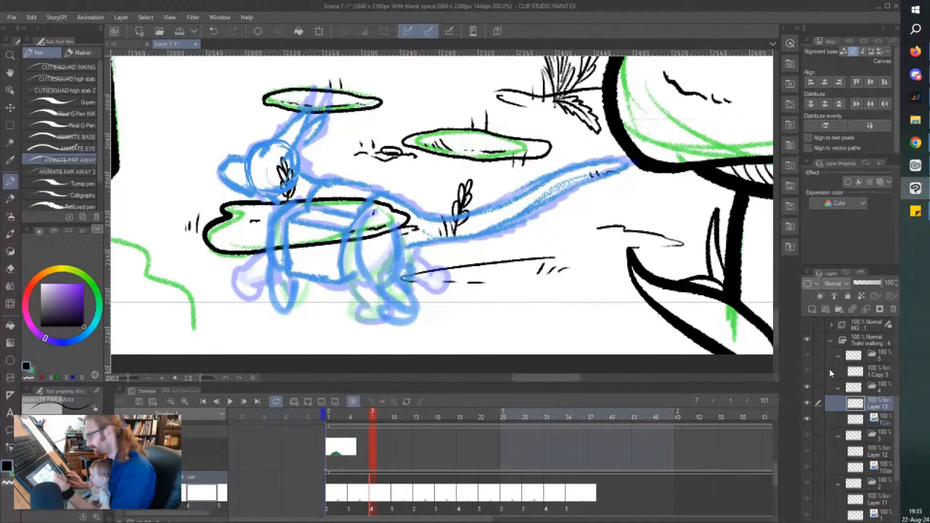
Ink the snout, the jaw line and the curved forehead of the character's head on cel 4.
{"action": "scroll", "coordinate": [296, 198], "scroll_direction": "left", "scroll_amount": 8}
{"action": "scroll", "coordinate": [297, 199], "scroll_direction": "left", "scroll_amount": 1}
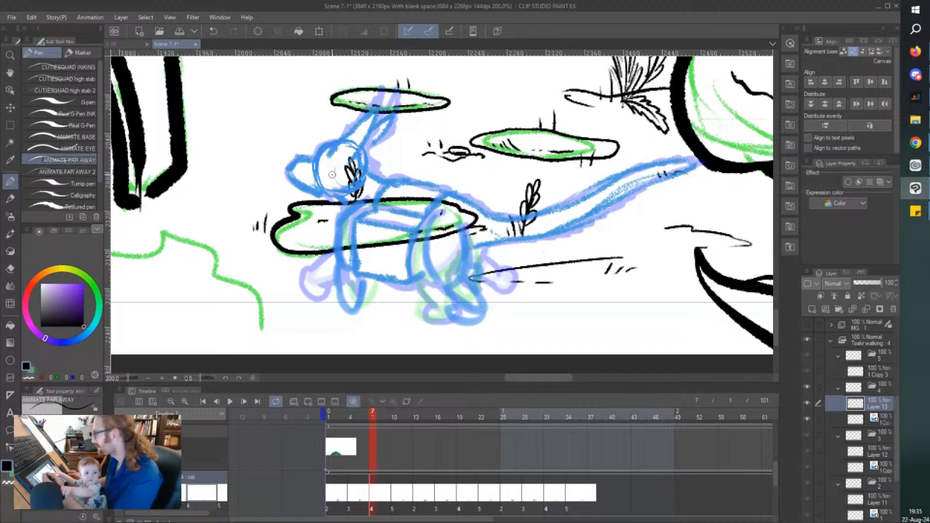
{"action": "scroll", "coordinate": [332, 175], "scroll_direction": "up", "scroll_amount": 5}
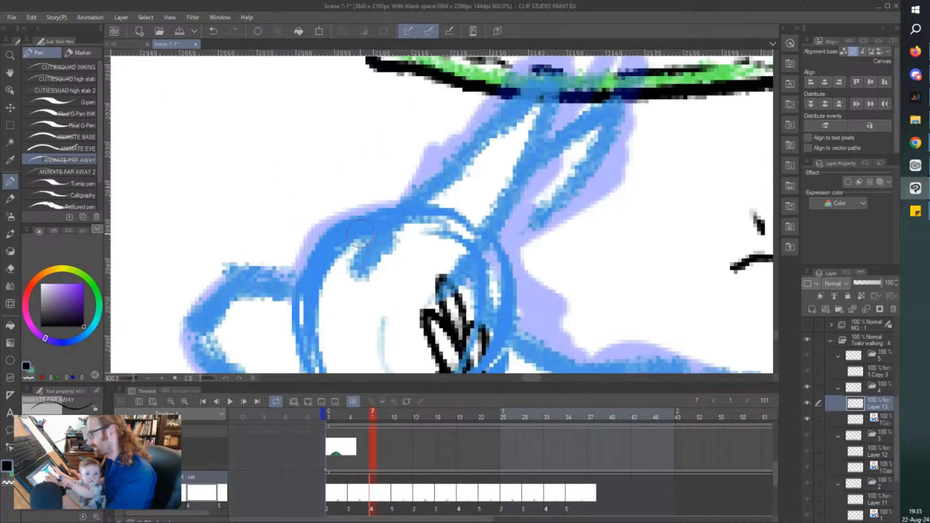
{"action": "scroll", "coordinate": [336, 169], "scroll_direction": "down", "scroll_amount": 2}
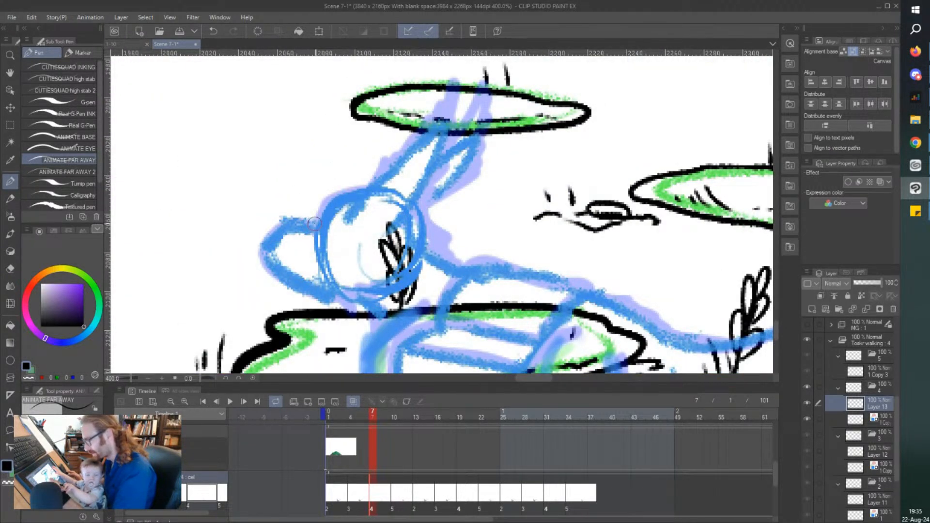
{"action": "mouse_move", "coordinate": [315, 224]}
{"action": "left_mouse_down"}
{"action": "mouse_move", "coordinate": [283, 224]}
{"action": "mouse_move", "coordinate": [272, 236]}
{"action": "mouse_move", "coordinate": [287, 281]}
{"action": "mouse_move", "coordinate": [344, 305]}
{"action": "mouse_move", "coordinate": [397, 285]}
{"action": "left_mouse_up"}
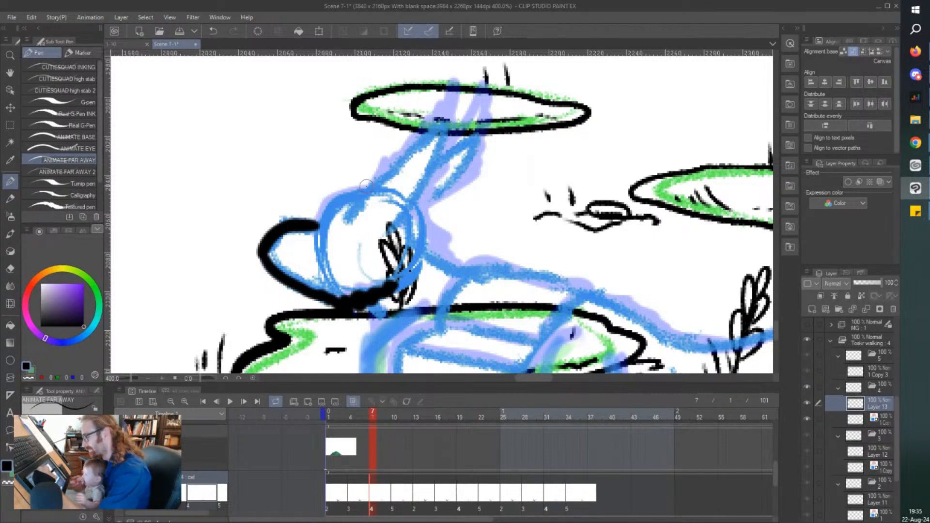
{"action": "left_click_drag", "start_coordinate": [371, 185], "coordinate": [312, 225]}
Ink the two long pointed ears and the jagged fur running from the back of the head down the neck.
{"action": "left_click_drag", "start_coordinate": [370, 185], "coordinate": [447, 86]}
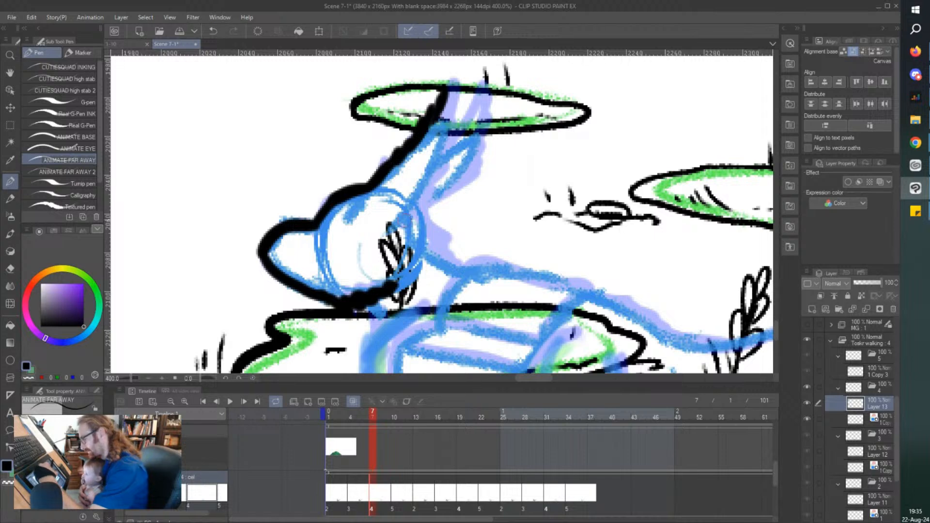
{"action": "mouse_move", "coordinate": [395, 230]}
{"action": "left_mouse_down"}
{"action": "mouse_move", "coordinate": [427, 205]}
{"action": "mouse_move", "coordinate": [412, 209]}
{"action": "mouse_move", "coordinate": [435, 180]}
{"action": "mouse_move", "coordinate": [450, 99]}
{"action": "left_mouse_up"}
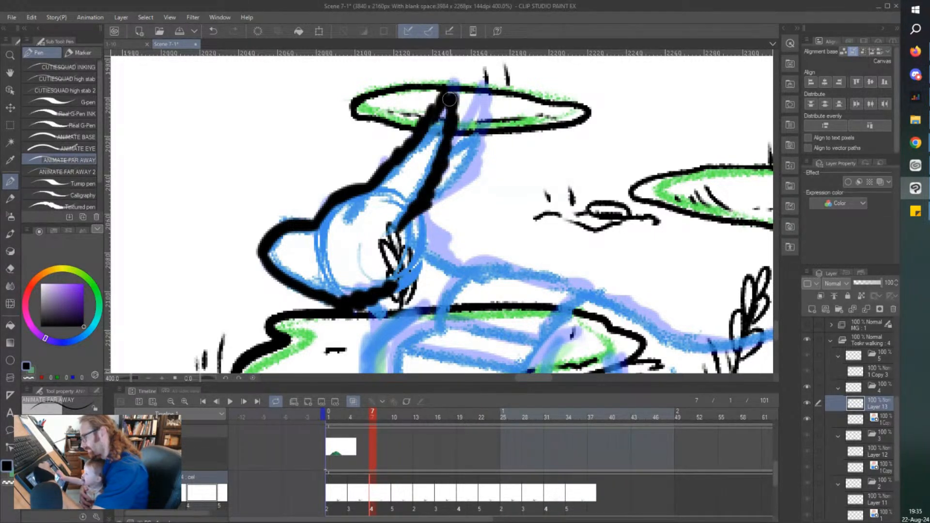
{"action": "mouse_move", "coordinate": [431, 209]}
{"action": "left_mouse_down"}
{"action": "mouse_move", "coordinate": [467, 184]}
{"action": "mouse_move", "coordinate": [484, 113]}
{"action": "left_mouse_up"}
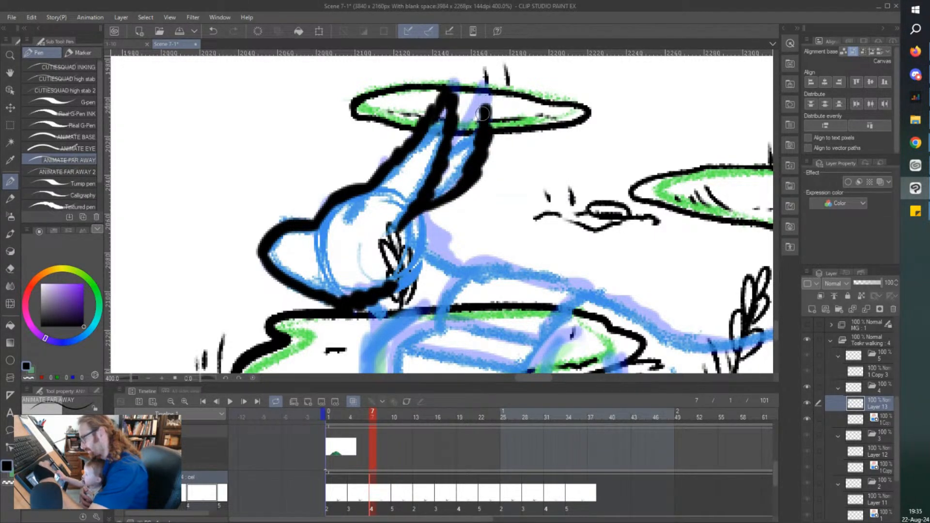
{"action": "left_click_drag", "start_coordinate": [482, 77], "coordinate": [443, 156]}
{"action": "mouse_move", "coordinate": [418, 209]}
{"action": "left_mouse_down"}
{"action": "mouse_move", "coordinate": [455, 245]}
{"action": "mouse_move", "coordinate": [432, 241]}
{"action": "mouse_move", "coordinate": [438, 259]}
{"action": "mouse_move", "coordinate": [478, 262]}
{"action": "left_mouse_up"}
Ink the jagged front edge of the chest and upper front leg, and the four-sided lid of the box.
{"action": "scroll", "coordinate": [405, 226], "scroll_direction": "down", "scroll_amount": 3}
{"action": "scroll", "coordinate": [397, 309], "scroll_direction": "up", "scroll_amount": 3}
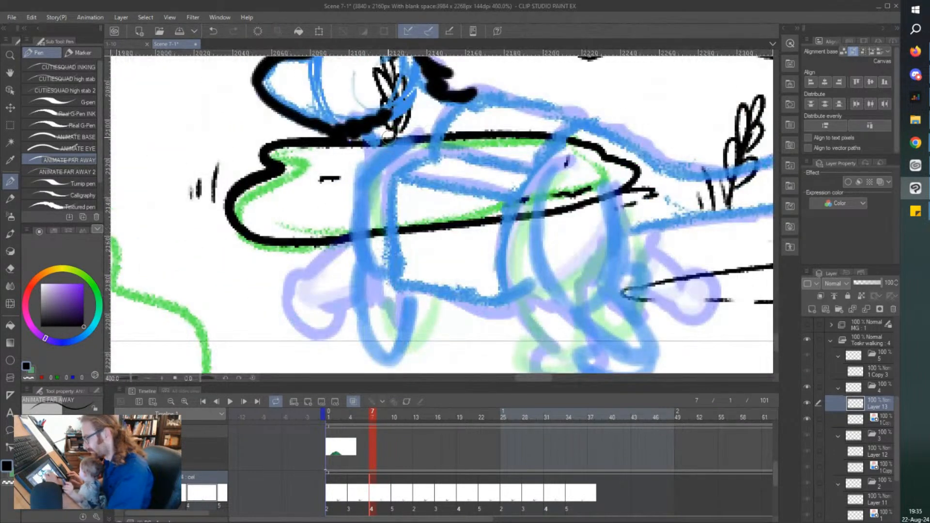
{"action": "mouse_move", "coordinate": [365, 131]}
{"action": "left_mouse_down"}
{"action": "mouse_move", "coordinate": [380, 144]}
{"action": "mouse_move", "coordinate": [383, 135]}
{"action": "mouse_move", "coordinate": [363, 183]}
{"action": "mouse_move", "coordinate": [368, 256]}
{"action": "mouse_move", "coordinate": [388, 292]}
{"action": "left_mouse_up"}
{"action": "mouse_move", "coordinate": [476, 93]}
{"action": "left_mouse_down"}
{"action": "mouse_move", "coordinate": [446, 119]}
{"action": "mouse_move", "coordinate": [431, 154]}
{"action": "left_mouse_up"}
{"action": "mouse_move", "coordinate": [474, 92]}
{"action": "left_mouse_down"}
{"action": "mouse_move", "coordinate": [583, 114]}
{"action": "mouse_move", "coordinate": [533, 165]}
{"action": "left_mouse_up"}
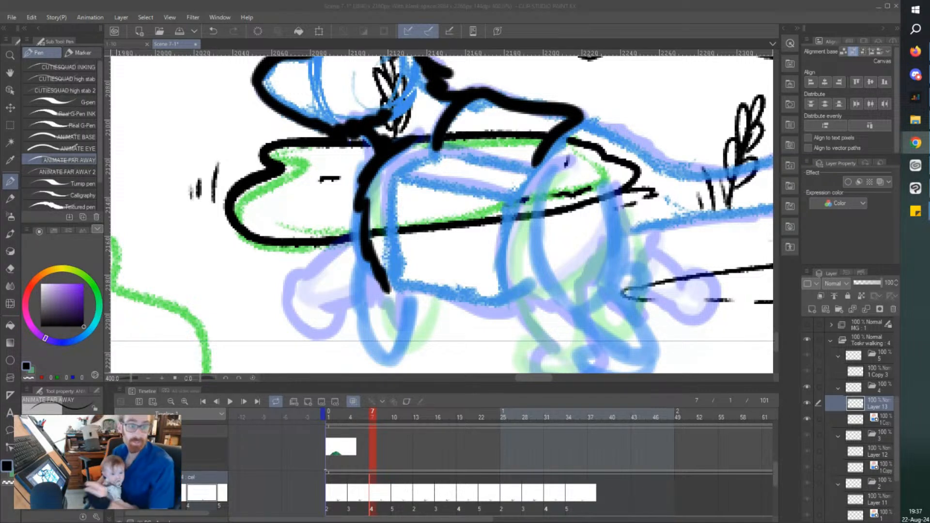
{"action": "left_click_drag", "start_coordinate": [442, 150], "coordinate": [536, 167]}
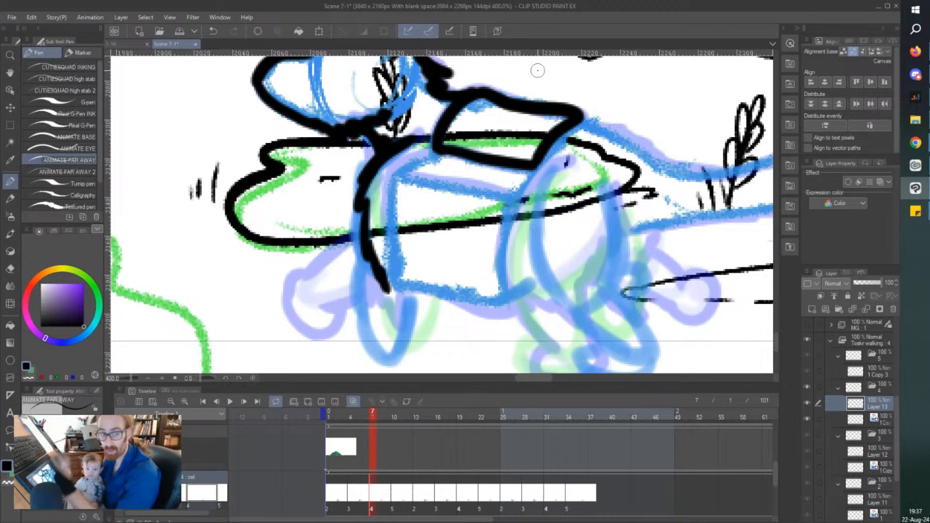
Ink the band below the lid and the front, lower and rear edges of the box body.
{"action": "mouse_move", "coordinate": [440, 149]}
{"action": "left_mouse_down"}
{"action": "mouse_move", "coordinate": [397, 172]}
{"action": "mouse_move", "coordinate": [508, 204]}
{"action": "left_mouse_up"}
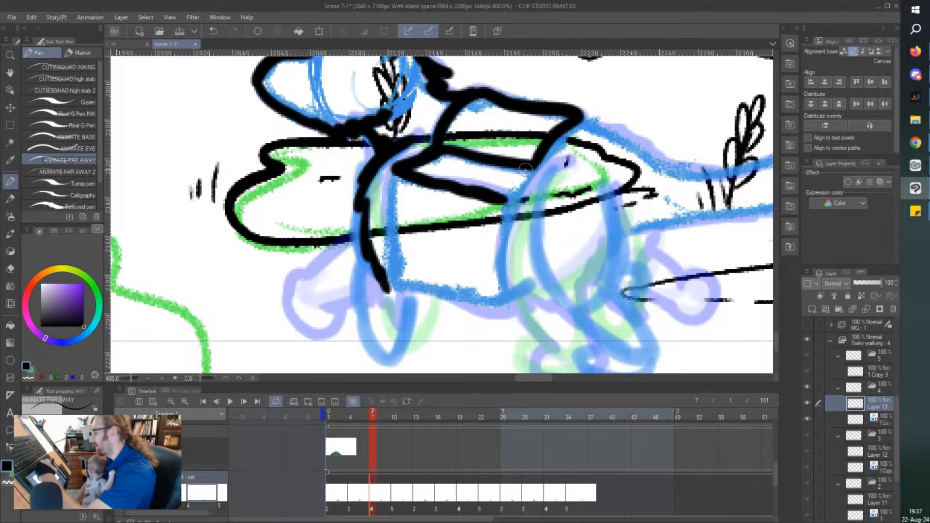
{"action": "left_click_drag", "start_coordinate": [540, 156], "coordinate": [507, 203]}
{"action": "mouse_move", "coordinate": [393, 168]}
{"action": "left_mouse_down"}
{"action": "mouse_move", "coordinate": [390, 291]}
{"action": "mouse_move", "coordinate": [512, 290]}
{"action": "left_mouse_up"}
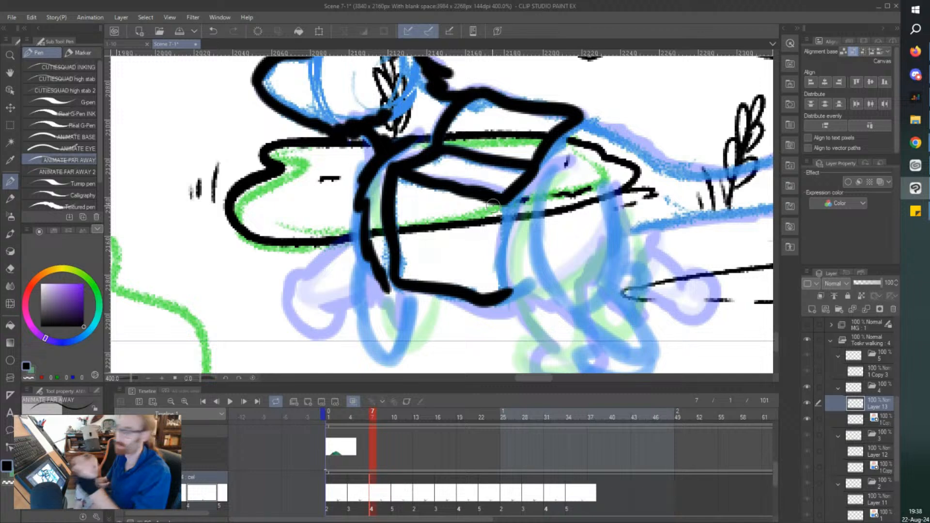
{"action": "mouse_move", "coordinate": [505, 199]}
{"action": "left_mouse_down"}
{"action": "mouse_move", "coordinate": [502, 291]}
{"action": "mouse_move", "coordinate": [515, 299]}
{"action": "mouse_move", "coordinate": [528, 288]}
{"action": "left_mouse_up"}
Ink the near hind leg from its jagged thigh fur down to the rounded paw.
{"action": "mouse_move", "coordinate": [567, 156]}
{"action": "left_mouse_down"}
{"action": "mouse_move", "coordinate": [538, 183]}
{"action": "mouse_move", "coordinate": [535, 244]}
{"action": "mouse_move", "coordinate": [566, 309]}
{"action": "mouse_move", "coordinate": [601, 317]}
{"action": "left_mouse_up"}
{"action": "mouse_move", "coordinate": [605, 175]}
{"action": "left_mouse_down"}
{"action": "mouse_move", "coordinate": [625, 214]}
{"action": "mouse_move", "coordinate": [614, 290]}
{"action": "mouse_move", "coordinate": [630, 318]}
{"action": "mouse_move", "coordinate": [588, 313]}
{"action": "left_mouse_up"}
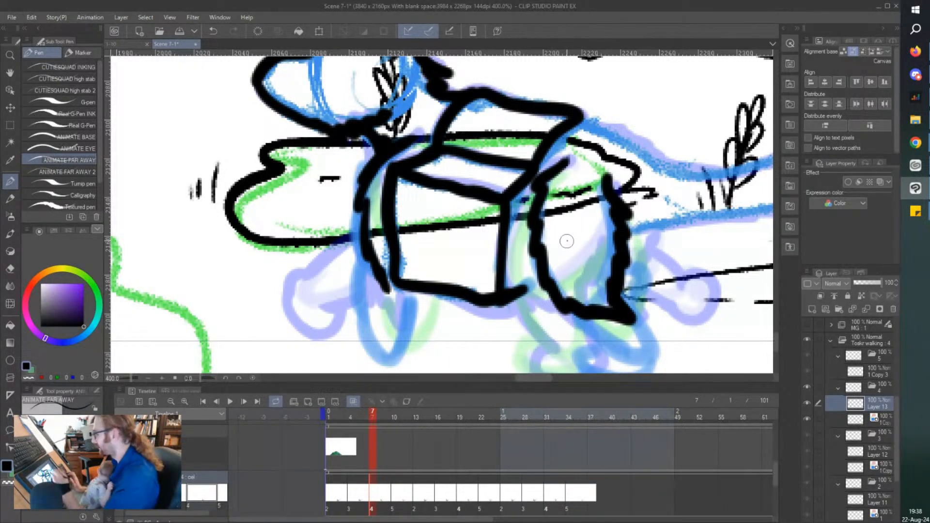
{"action": "scroll", "coordinate": [566, 242], "scroll_direction": "down", "scroll_amount": 2}
{"action": "scroll", "coordinate": [586, 282], "scroll_direction": "up", "scroll_amount": 3}
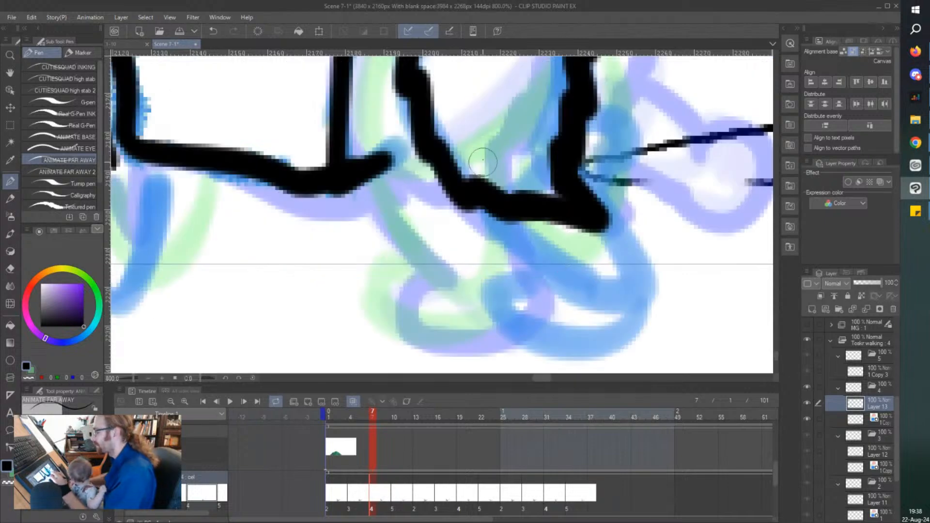
{"action": "left_click_drag", "start_coordinate": [480, 199], "coordinate": [565, 282]}
{"action": "left_click_drag", "start_coordinate": [586, 165], "coordinate": [642, 255]}
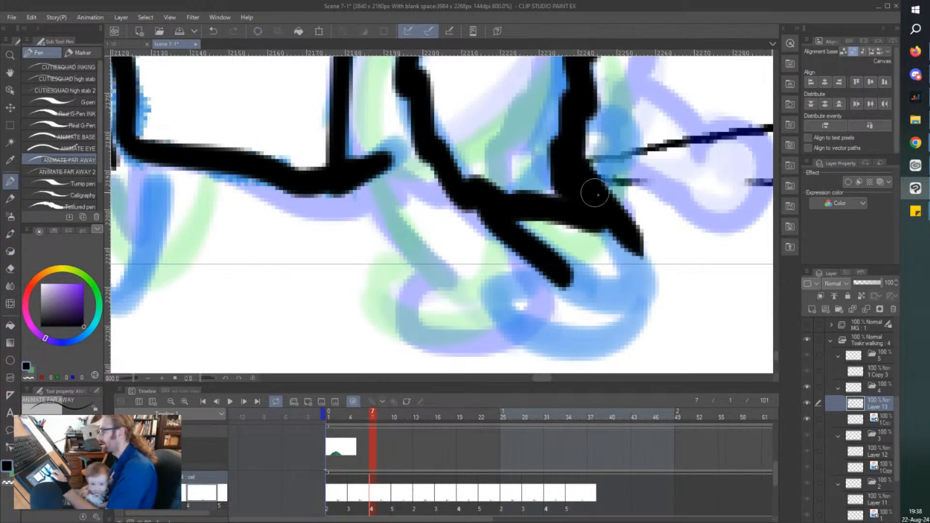
{"action": "left_click_drag", "start_coordinate": [595, 194], "coordinate": [663, 281]}
{"action": "mouse_move", "coordinate": [557, 279]}
{"action": "left_mouse_down"}
{"action": "mouse_move", "coordinate": [507, 298]}
{"action": "mouse_move", "coordinate": [529, 349]}
{"action": "mouse_move", "coordinate": [660, 303]}
{"action": "mouse_move", "coordinate": [662, 276]}
{"action": "left_mouse_up"}
Ink the pointed fur tuft at the box's lower front corner and the straight front leg with its paw.
{"action": "scroll", "coordinate": [557, 140], "scroll_direction": "down", "scroll_amount": 5}
{"action": "scroll", "coordinate": [457, 199], "scroll_direction": "up", "scroll_amount": 5}
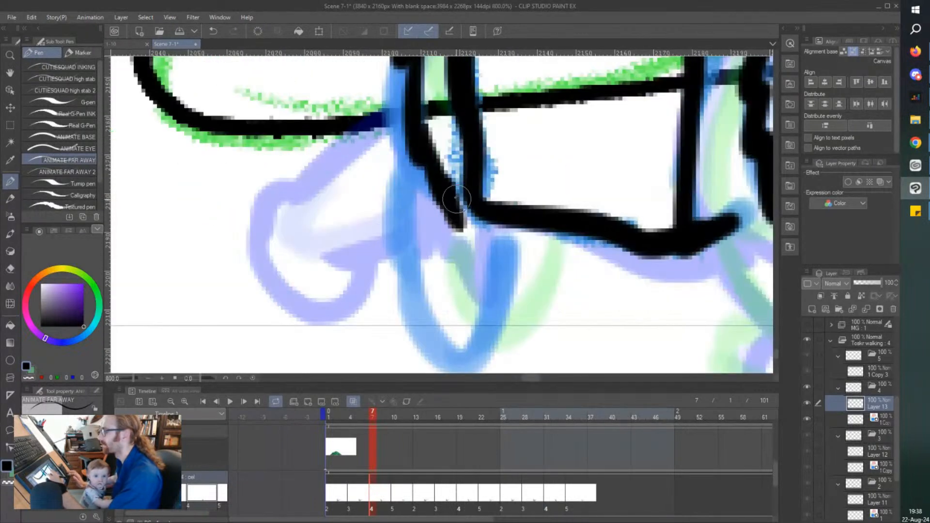
{"action": "left_click_drag", "start_coordinate": [456, 198], "coordinate": [507, 223]}
{"action": "scroll", "coordinate": [409, 168], "scroll_direction": "down", "scroll_amount": 2}
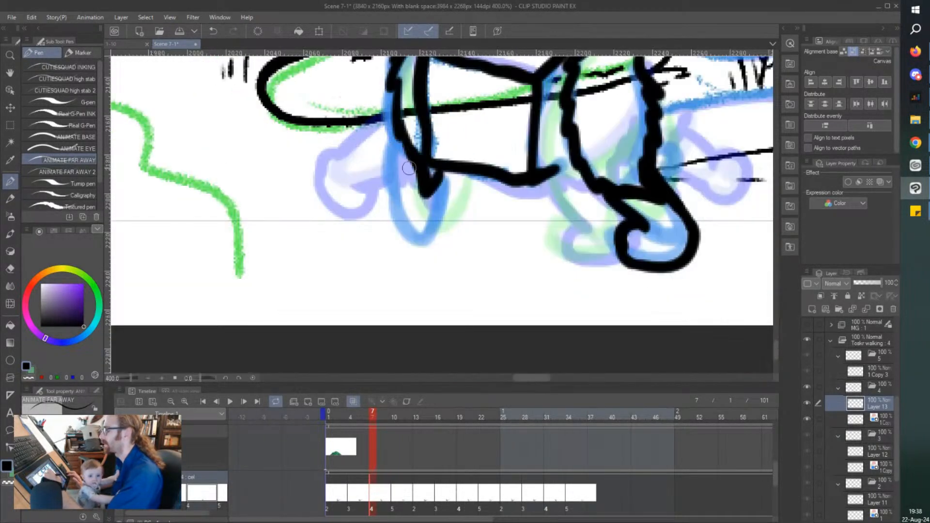
{"action": "scroll", "coordinate": [410, 168], "scroll_direction": "up", "scroll_amount": 2}
{"action": "mouse_move", "coordinate": [404, 109]}
{"action": "left_mouse_down"}
{"action": "mouse_move", "coordinate": [392, 223]}
{"action": "mouse_move", "coordinate": [402, 260]}
{"action": "left_mouse_up"}
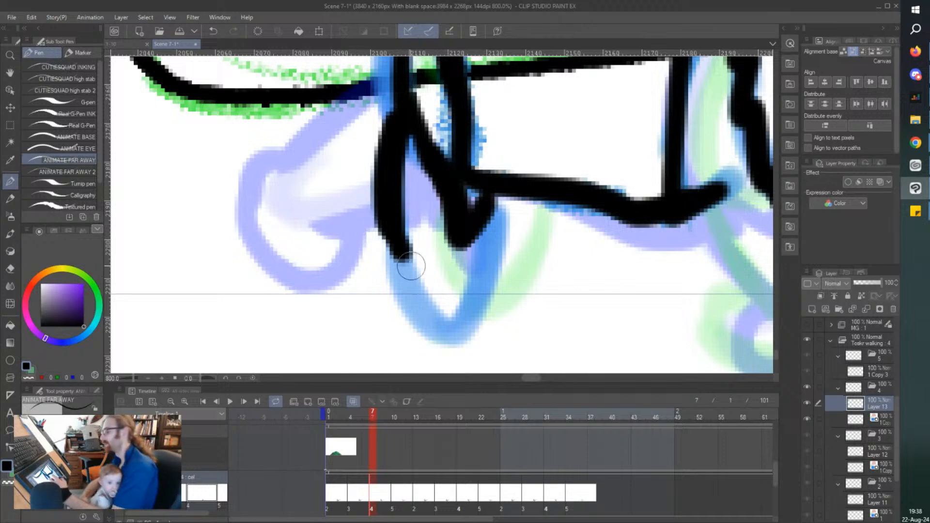
{"action": "mouse_move", "coordinate": [391, 233]}
{"action": "left_mouse_down"}
{"action": "mouse_move", "coordinate": [405, 291]}
{"action": "mouse_move", "coordinate": [493, 326]}
{"action": "mouse_move", "coordinate": [469, 283]}
{"action": "mouse_move", "coordinate": [484, 281]}
{"action": "mouse_move", "coordinate": [472, 198]}
{"action": "left_mouse_up"}
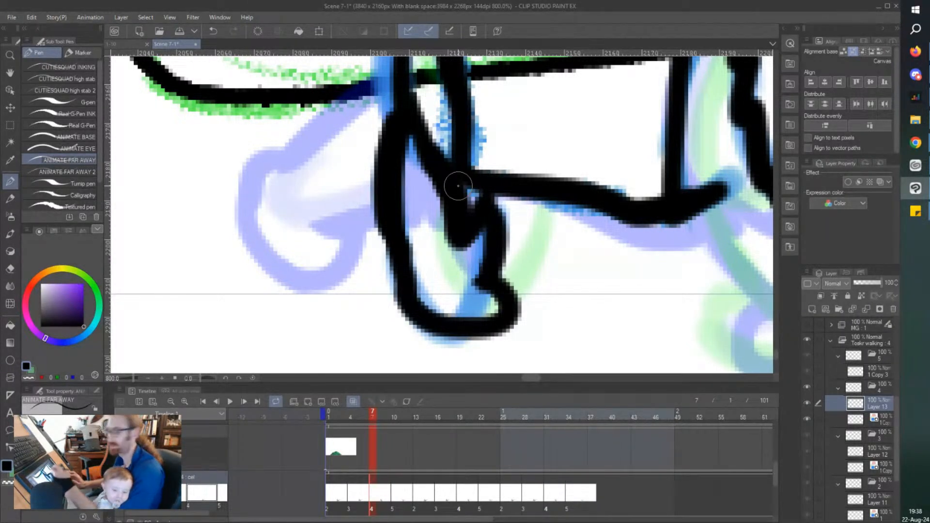
{"action": "scroll", "coordinate": [458, 186], "scroll_direction": "down", "scroll_amount": 9}
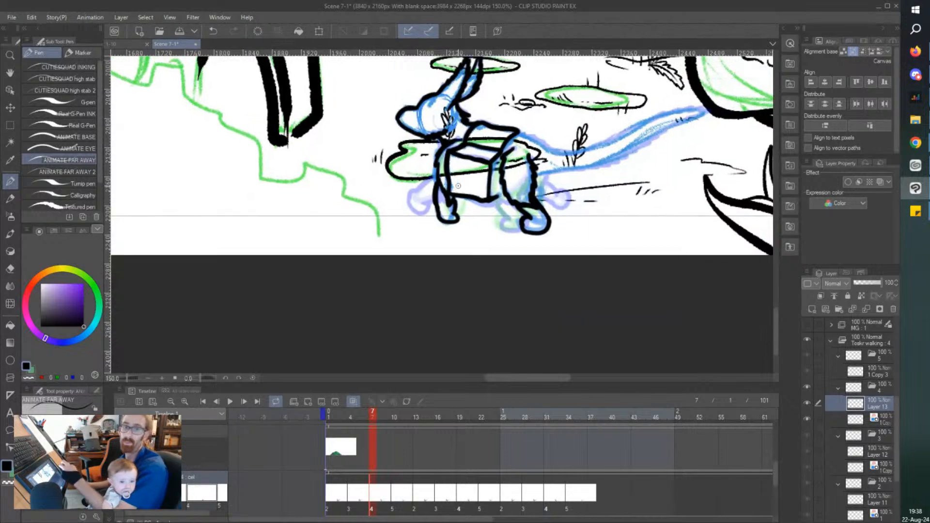
{"action": "scroll", "coordinate": [458, 186], "scroll_direction": "up", "scroll_amount": 2}
{"action": "scroll", "coordinate": [478, 222], "scroll_direction": "up", "scroll_amount": 3}
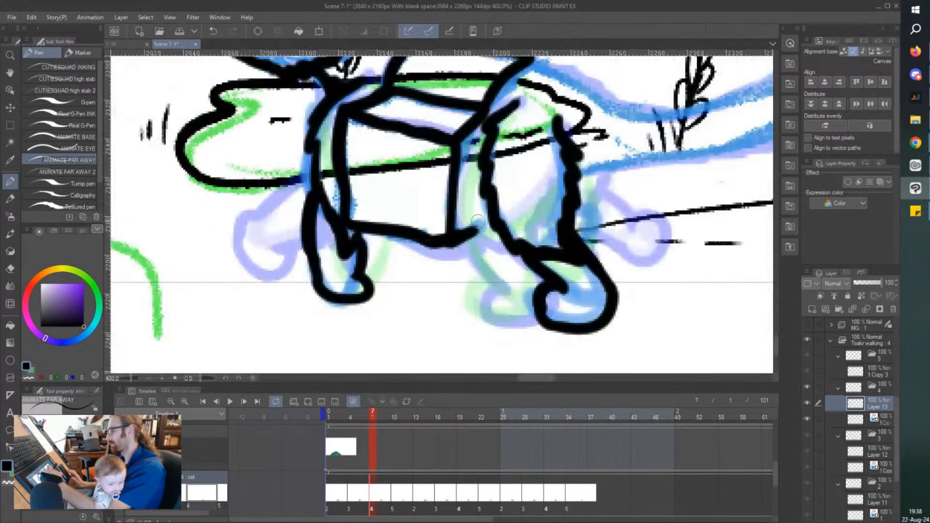
{"action": "scroll", "coordinate": [478, 221], "scroll_direction": "down", "scroll_amount": 2}
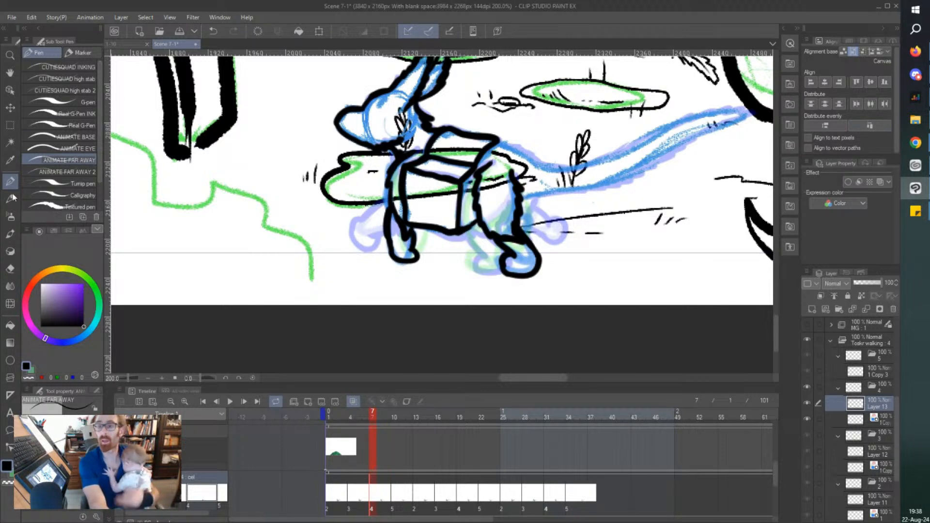
{"action": "key", "text": "alt+Tab"}
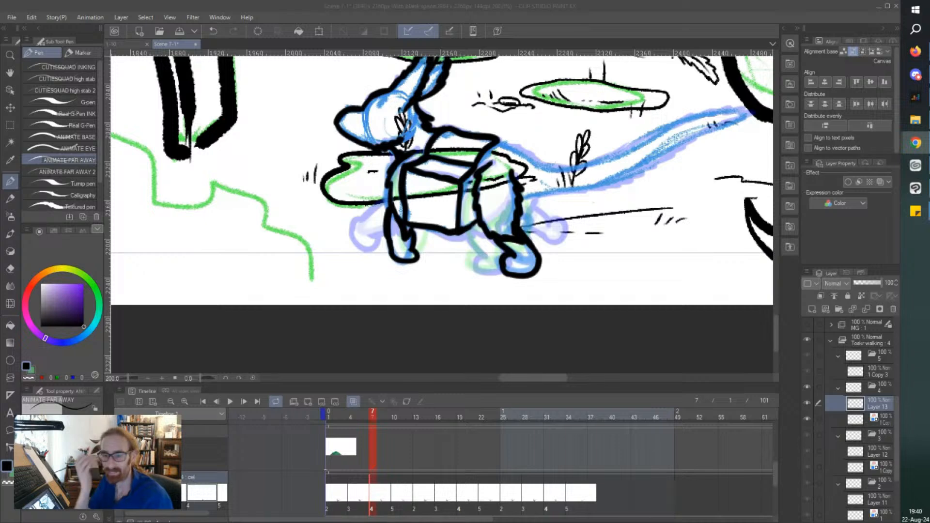
Ink the rear back line and the long tapering tail, with a jagged underside reaching to its tip.
{"action": "mouse_move", "coordinate": [492, 138]}
{"action": "left_mouse_down"}
{"action": "mouse_move", "coordinate": [528, 150]}
{"action": "mouse_move", "coordinate": [546, 171]}
{"action": "left_mouse_up"}
{"action": "scroll", "coordinate": [383, 230], "scroll_direction": "right", "scroll_amount": 3}
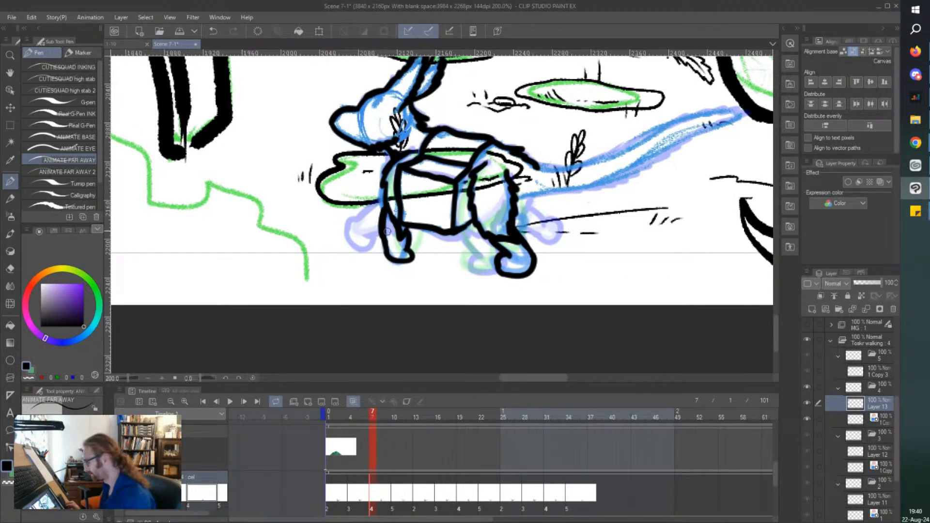
{"action": "scroll", "coordinate": [418, 246], "scroll_direction": "right", "scroll_amount": 6}
{"action": "left_click_drag", "start_coordinate": [398, 197], "coordinate": [499, 181]}
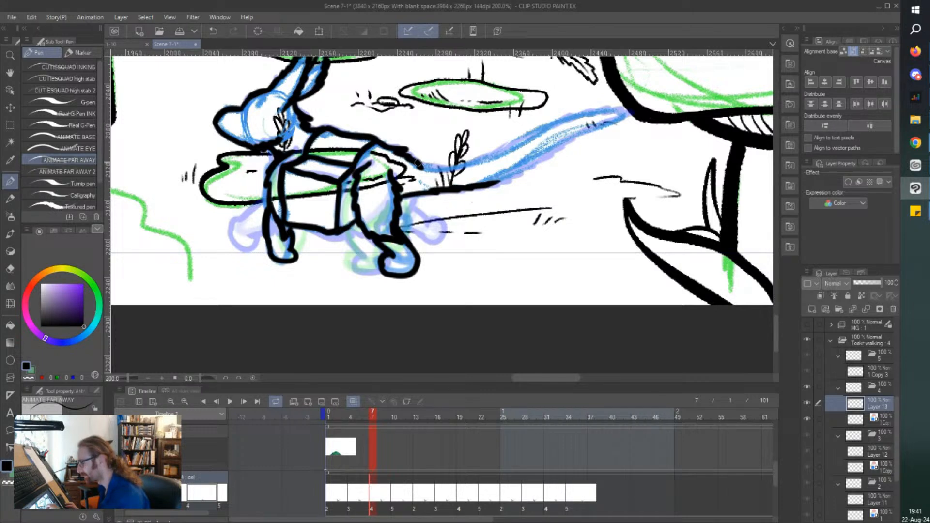
{"action": "mouse_move", "coordinate": [415, 168]}
{"action": "left_mouse_down"}
{"action": "mouse_move", "coordinate": [449, 168]}
{"action": "mouse_move", "coordinate": [629, 113]}
{"action": "left_mouse_up"}
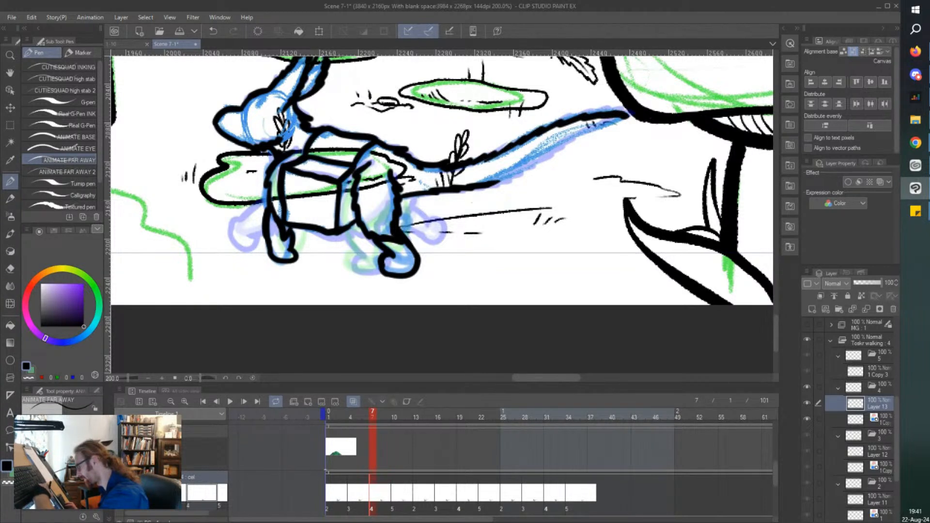
{"action": "left_click_drag", "start_coordinate": [490, 186], "coordinate": [631, 116]}
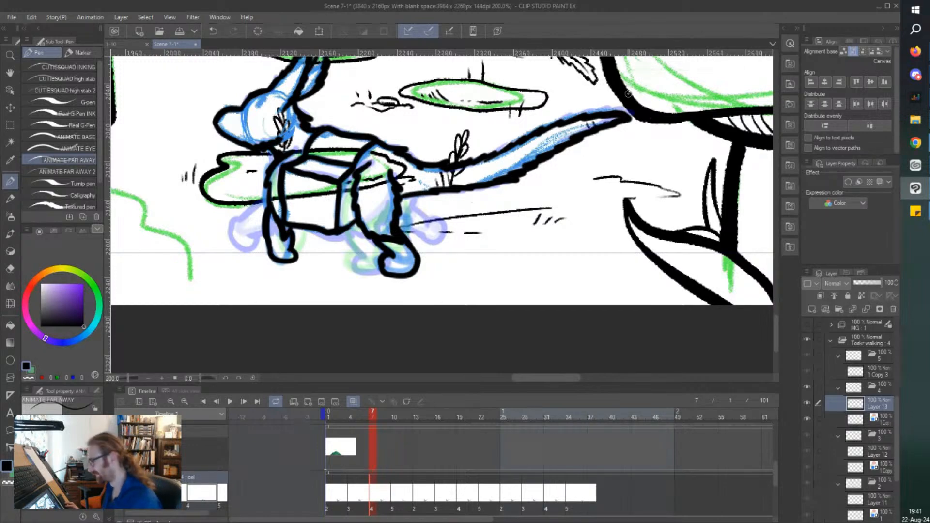
Ink the small far hind paw just behind the near hind leg and save the file.
{"action": "scroll", "coordinate": [393, 214], "scroll_direction": "up", "scroll_amount": 4}
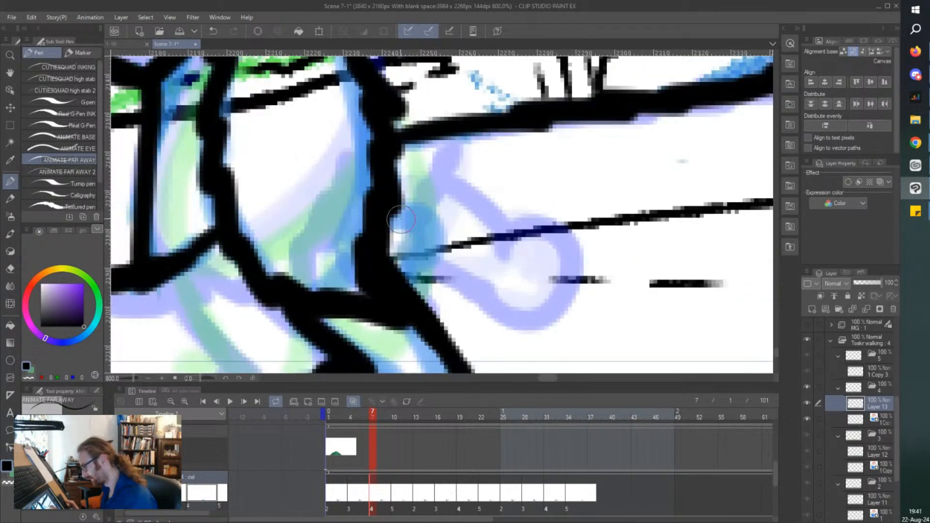
{"action": "mouse_move", "coordinate": [393, 205]}
{"action": "left_mouse_down"}
{"action": "mouse_move", "coordinate": [422, 215]}
{"action": "mouse_move", "coordinate": [398, 269]}
{"action": "left_mouse_up"}
{"action": "scroll", "coordinate": [260, 171], "scroll_direction": "down", "scroll_amount": 4}
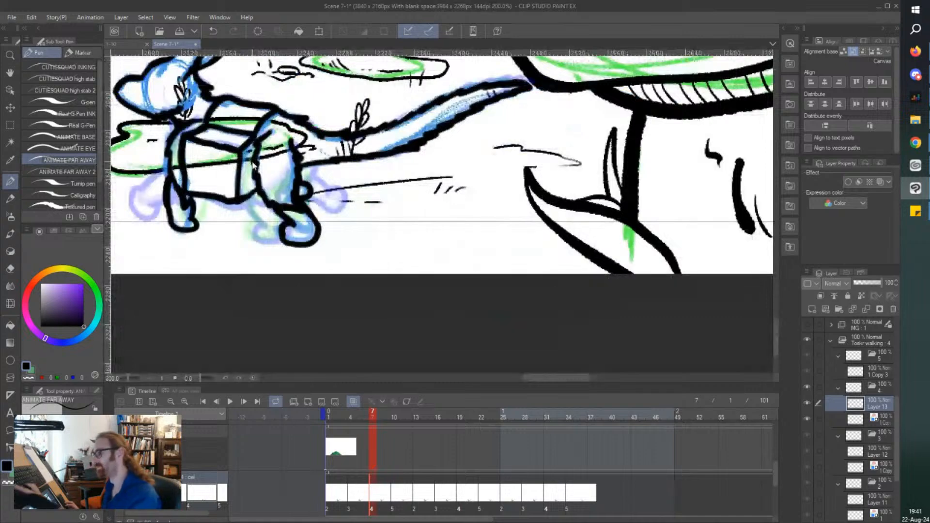
{"action": "key", "text": "ctrl+s"}
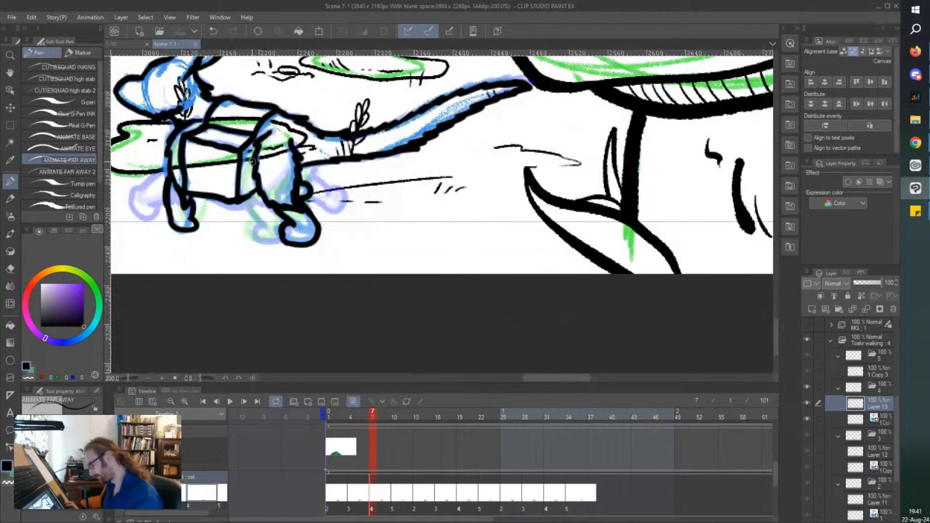
On cel 5, add a new raster layer, tint the rough sketch layer blue, and make the new layer active.
{"action": "left_click", "coordinate": [391, 492]}
{"action": "scroll", "coordinate": [186, 123], "scroll_direction": "down", "scroll_amount": 1}
{"action": "left_click_drag", "start_coordinate": [113, 63], "coordinate": [145, 103]}
{"action": "left_click", "coordinate": [812, 309]}
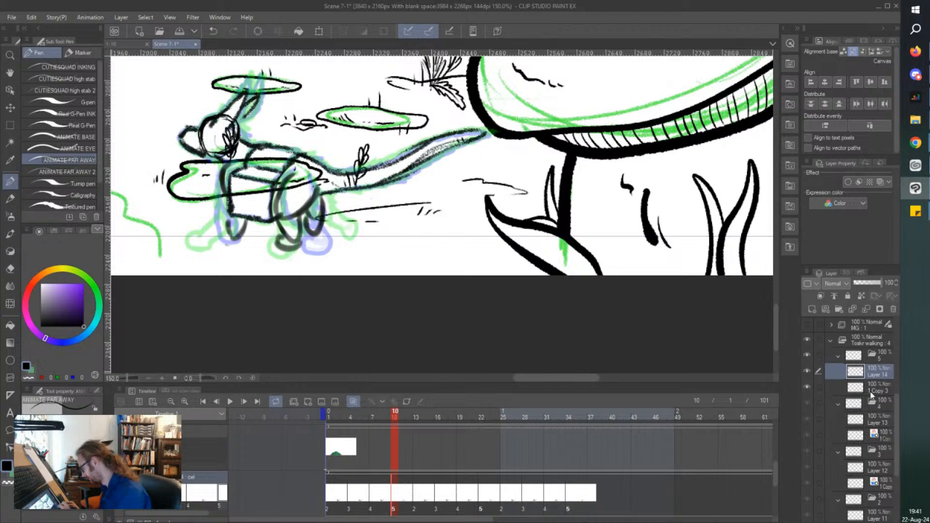
{"action": "left_click", "coordinate": [871, 391]}
{"action": "left_click", "coordinate": [880, 182]}
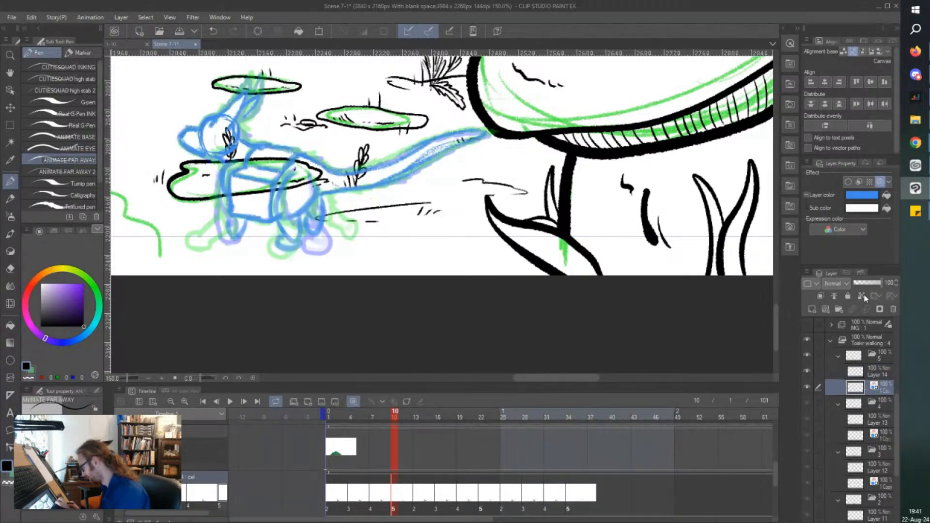
{"action": "left_click", "coordinate": [872, 373]}
Ink cel 5's muzzle, jaw and forehead, continuing up the jagged front edge of the near ear.
{"action": "scroll", "coordinate": [232, 128], "scroll_direction": "up", "scroll_amount": 5}
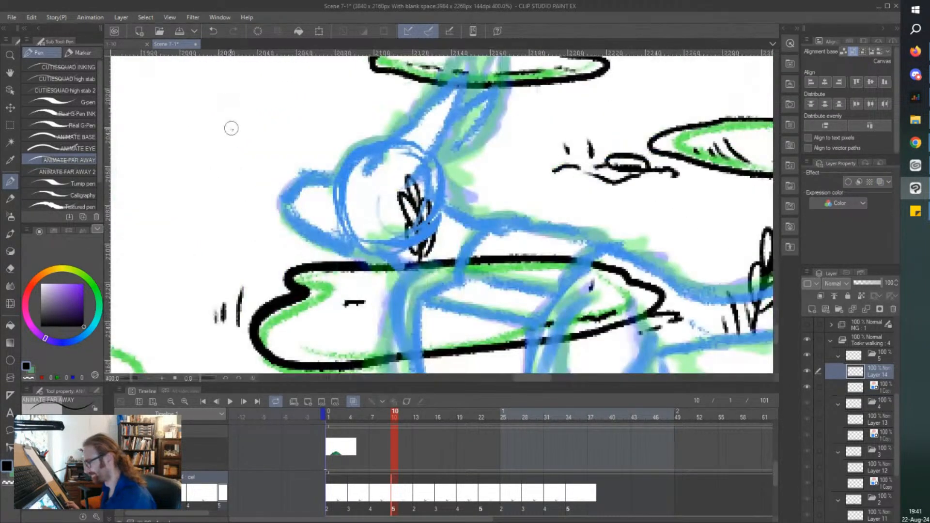
{"action": "left_click_drag", "start_coordinate": [274, 145], "coordinate": [279, 150]}
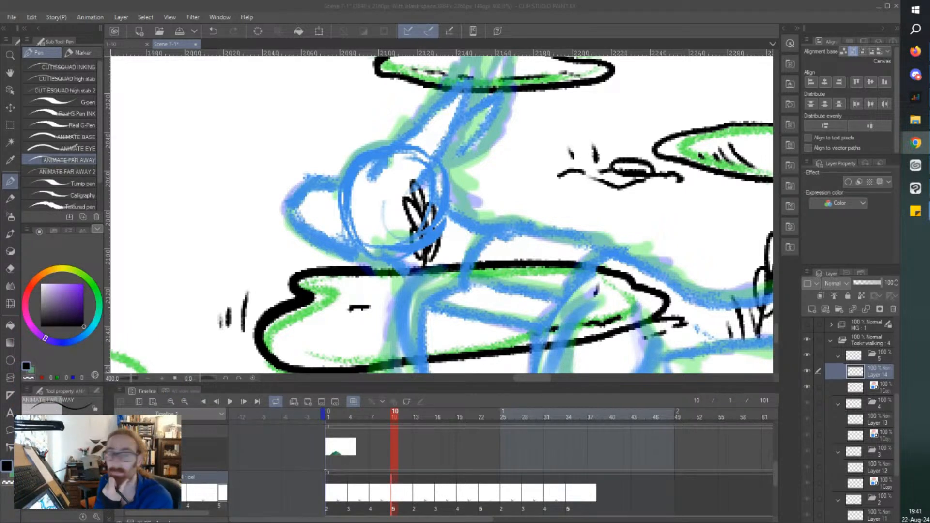
{"action": "left_click", "coordinate": [414, 5]}
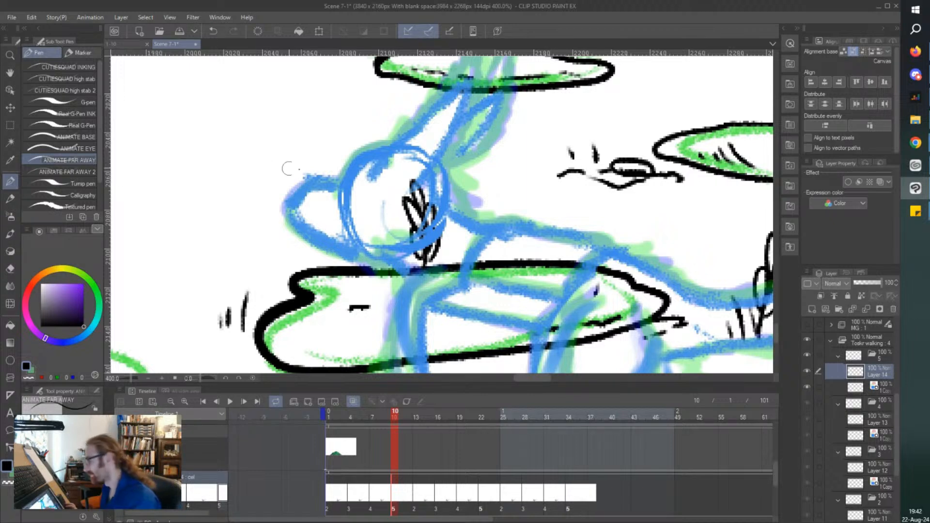
{"action": "mouse_move", "coordinate": [342, 182]}
{"action": "left_mouse_down"}
{"action": "mouse_move", "coordinate": [296, 180]}
{"action": "mouse_move", "coordinate": [287, 214]}
{"action": "mouse_move", "coordinate": [354, 257]}
{"action": "mouse_move", "coordinate": [431, 246]}
{"action": "mouse_move", "coordinate": [422, 252]}
{"action": "mouse_move", "coordinate": [363, 155]}
{"action": "mouse_move", "coordinate": [390, 150]}
{"action": "mouse_move", "coordinate": [460, 68]}
{"action": "left_mouse_up"}
{"action": "scroll", "coordinate": [484, 112], "scroll_direction": "up", "scroll_amount": 2}
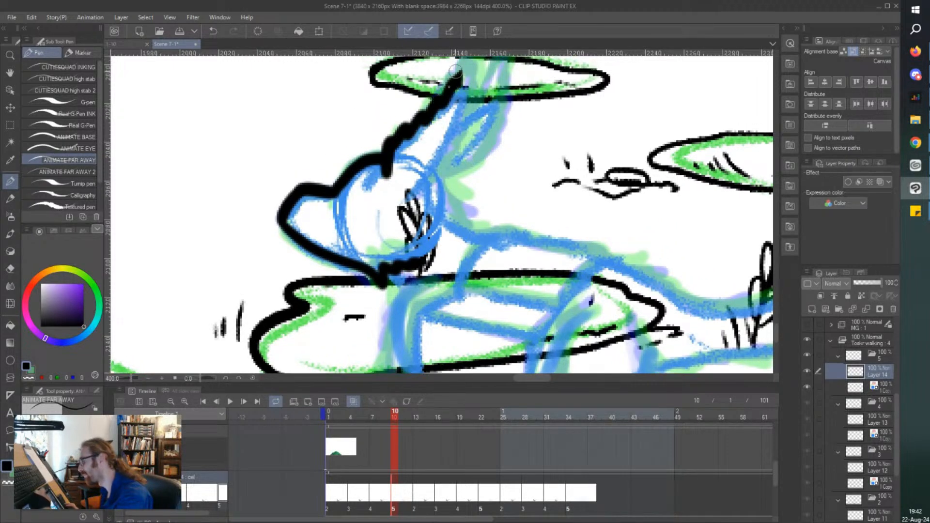
Ink the rest of both pointed ears, the back of the neck and the small fur tuft under the jaw.
{"action": "scroll", "coordinate": [485, 113], "scroll_direction": "up", "scroll_amount": 2}
{"action": "mouse_move", "coordinate": [414, 243]}
{"action": "left_mouse_down"}
{"action": "mouse_move", "coordinate": [458, 158]}
{"action": "mouse_move", "coordinate": [466, 102]}
{"action": "left_mouse_up"}
{"action": "mouse_move", "coordinate": [435, 223]}
{"action": "left_mouse_down"}
{"action": "mouse_move", "coordinate": [481, 192]}
{"action": "mouse_move", "coordinate": [503, 104]}
{"action": "mouse_move", "coordinate": [464, 156]}
{"action": "left_mouse_up"}
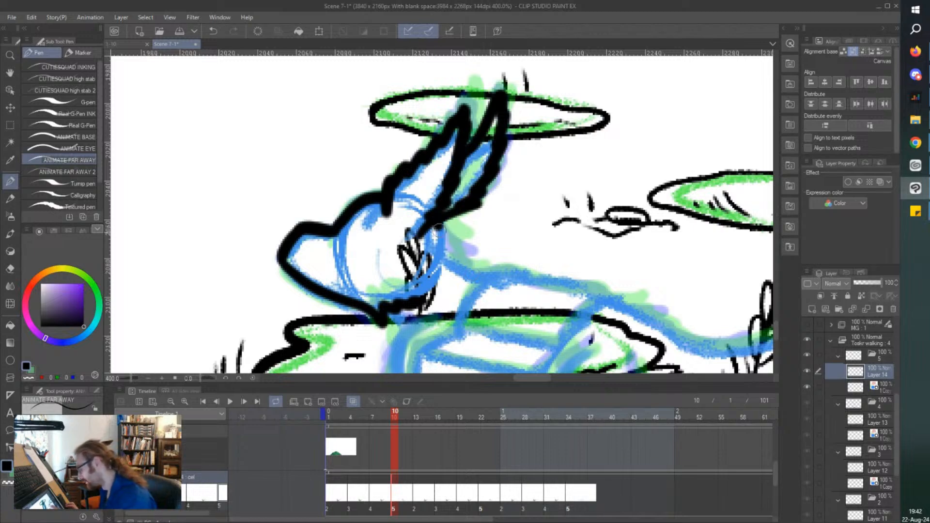
{"action": "left_click_drag", "start_coordinate": [432, 223], "coordinate": [472, 269]}
{"action": "scroll", "coordinate": [433, 241], "scroll_direction": "down", "scroll_amount": 2}
{"action": "scroll", "coordinate": [427, 354], "scroll_direction": "up", "scroll_amount": 2}
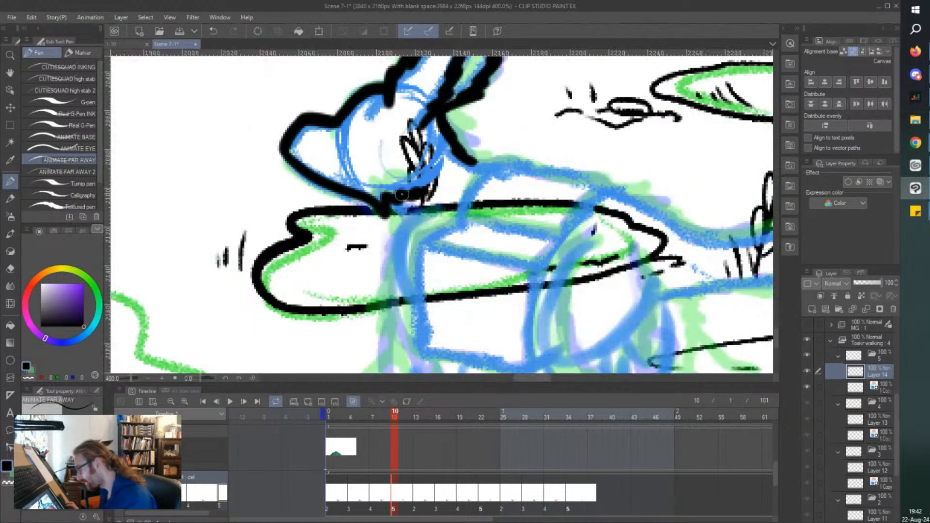
{"action": "left_click_drag", "start_coordinate": [411, 197], "coordinate": [411, 224]}
Ink the front, top and rear edges of the box's upper flap across the character's back.
{"action": "scroll", "coordinate": [361, 187], "scroll_direction": "down", "scroll_amount": 2}
{"action": "scroll", "coordinate": [347, 185], "scroll_direction": "up", "scroll_amount": 3}
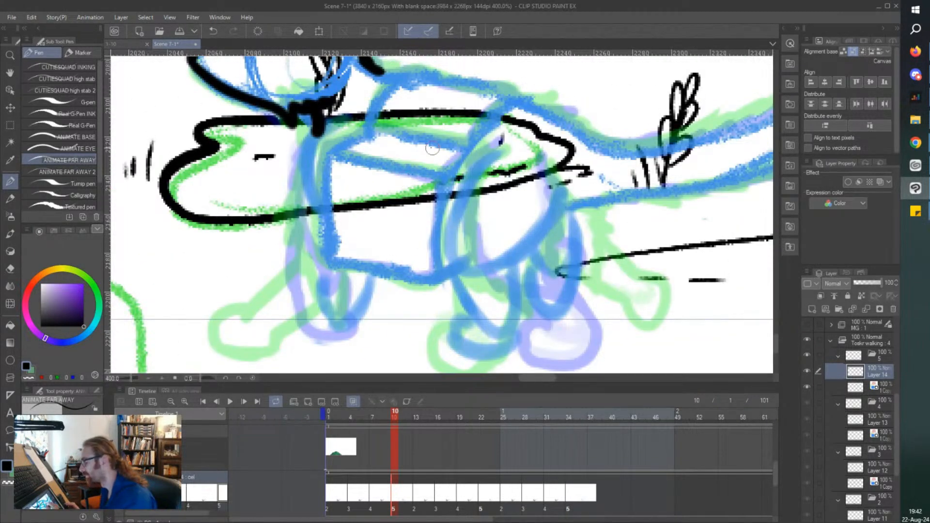
{"action": "mouse_move", "coordinate": [382, 114]}
{"action": "left_mouse_down"}
{"action": "mouse_move", "coordinate": [410, 118]}
{"action": "mouse_move", "coordinate": [371, 168]}
{"action": "left_mouse_up"}
{"action": "mouse_move", "coordinate": [404, 118]}
{"action": "left_mouse_down"}
{"action": "mouse_move", "coordinate": [511, 139]}
{"action": "mouse_move", "coordinate": [466, 188]}
{"action": "left_mouse_up"}
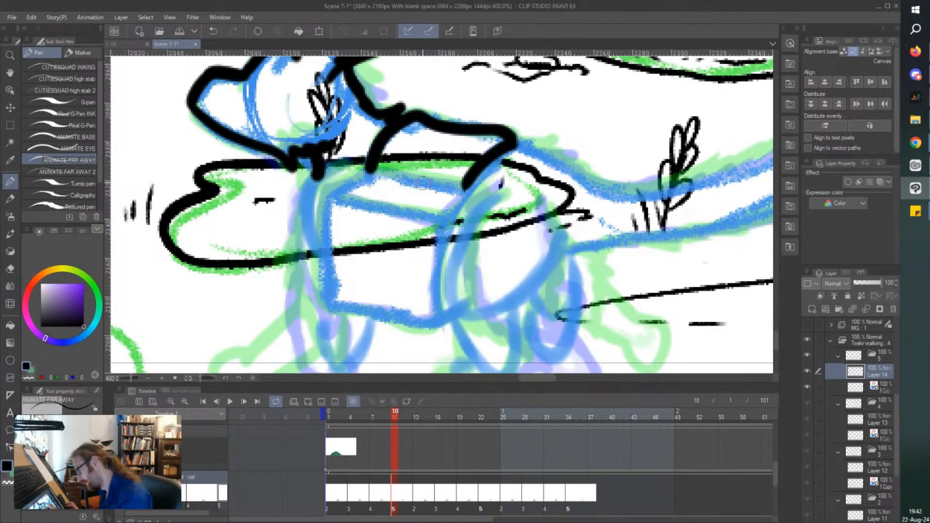
Ink cel 5's near hind leg, from the jagged fur around the thigh down to the rounded paw.
{"action": "scroll", "coordinate": [464, 147], "scroll_direction": "down", "scroll_amount": 2}
{"action": "scroll", "coordinate": [444, 287], "scroll_direction": "up", "scroll_amount": 2}
{"action": "scroll", "coordinate": [490, 76], "scroll_direction": "up", "scroll_amount": 1}
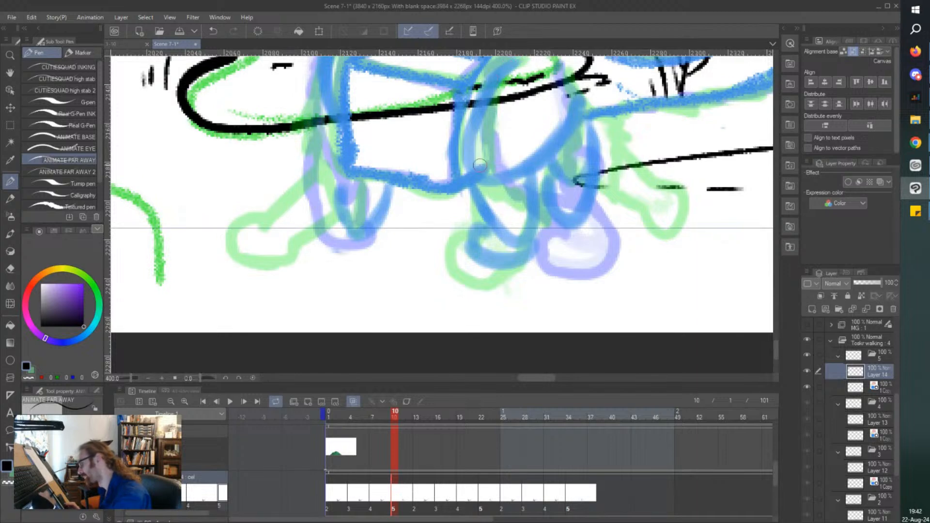
{"action": "scroll", "coordinate": [487, 161], "scroll_direction": "up", "scroll_amount": 2}
{"action": "scroll", "coordinate": [494, 158], "scroll_direction": "up", "scroll_amount": 1}
{"action": "mouse_move", "coordinate": [518, 122]}
{"action": "left_mouse_down"}
{"action": "mouse_move", "coordinate": [482, 166]}
{"action": "mouse_move", "coordinate": [468, 205]}
{"action": "mouse_move", "coordinate": [483, 259]}
{"action": "left_mouse_up"}
{"action": "mouse_move", "coordinate": [473, 227]}
{"action": "left_mouse_down"}
{"action": "mouse_move", "coordinate": [518, 281]}
{"action": "mouse_move", "coordinate": [558, 300]}
{"action": "left_mouse_up"}
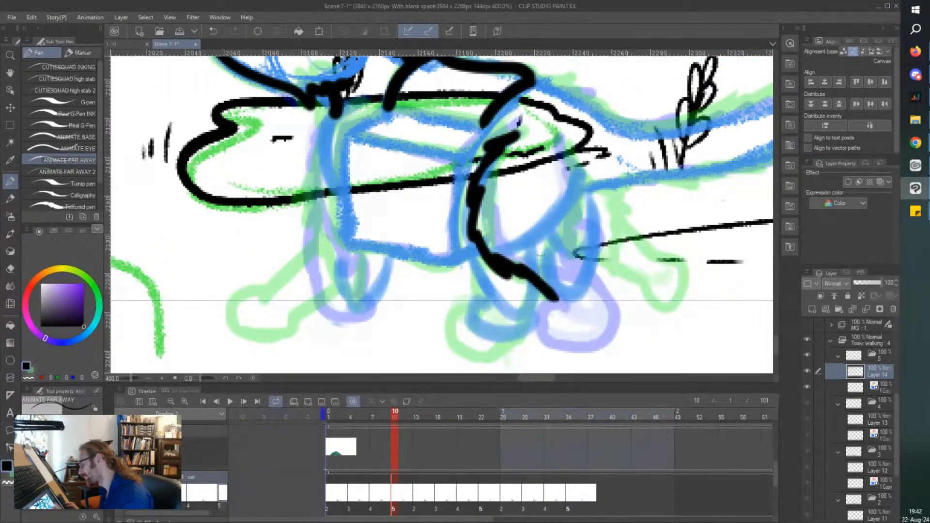
{"action": "mouse_move", "coordinate": [573, 157]}
{"action": "left_mouse_down"}
{"action": "mouse_move", "coordinate": [576, 204]}
{"action": "mouse_move", "coordinate": [540, 252]}
{"action": "mouse_move", "coordinate": [557, 298]}
{"action": "left_mouse_up"}
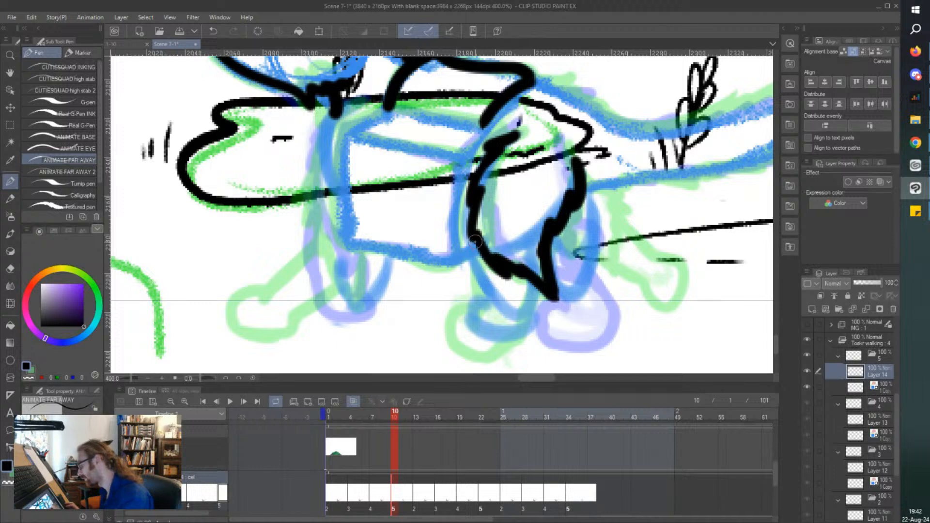
{"action": "mouse_move", "coordinate": [472, 239]}
{"action": "left_mouse_down"}
{"action": "mouse_move", "coordinate": [499, 303]}
{"action": "mouse_move", "coordinate": [489, 291]}
{"action": "mouse_move", "coordinate": [509, 317]}
{"action": "left_mouse_up"}
{"action": "mouse_move", "coordinate": [533, 274]}
{"action": "left_mouse_down"}
{"action": "mouse_move", "coordinate": [540, 317]}
{"action": "mouse_move", "coordinate": [525, 342]}
{"action": "mouse_move", "coordinate": [476, 328]}
{"action": "mouse_move", "coordinate": [492, 296]}
{"action": "left_mouse_up"}
Ink the lid's lower edge, the band beneath it and the outline of the box body.
{"action": "mouse_move", "coordinate": [389, 101]}
{"action": "left_mouse_down"}
{"action": "mouse_move", "coordinate": [460, 138]}
{"action": "mouse_move", "coordinate": [491, 141]}
{"action": "mouse_move", "coordinate": [456, 172]}
{"action": "left_mouse_up"}
{"action": "mouse_move", "coordinate": [397, 122]}
{"action": "left_mouse_down"}
{"action": "mouse_move", "coordinate": [352, 143]}
{"action": "mouse_move", "coordinate": [329, 139]}
{"action": "mouse_move", "coordinate": [462, 177]}
{"action": "left_mouse_up"}
{"action": "mouse_move", "coordinate": [358, 119]}
{"action": "left_mouse_down"}
{"action": "mouse_move", "coordinate": [363, 264]}
{"action": "mouse_move", "coordinate": [370, 252]}
{"action": "mouse_move", "coordinate": [357, 255]}
{"action": "mouse_move", "coordinate": [461, 282]}
{"action": "mouse_move", "coordinate": [459, 253]}
{"action": "mouse_move", "coordinate": [467, 280]}
{"action": "mouse_move", "coordinate": [466, 178]}
{"action": "left_mouse_up"}
{"action": "left_click_drag", "start_coordinate": [469, 281], "coordinate": [480, 270]}
Ink the jagged chest fur in front of the box and the short front leg with its curled paw.
{"action": "mouse_move", "coordinate": [317, 104]}
{"action": "left_mouse_down"}
{"action": "mouse_move", "coordinate": [345, 150]}
{"action": "mouse_move", "coordinate": [339, 193]}
{"action": "mouse_move", "coordinate": [360, 225]}
{"action": "left_mouse_up"}
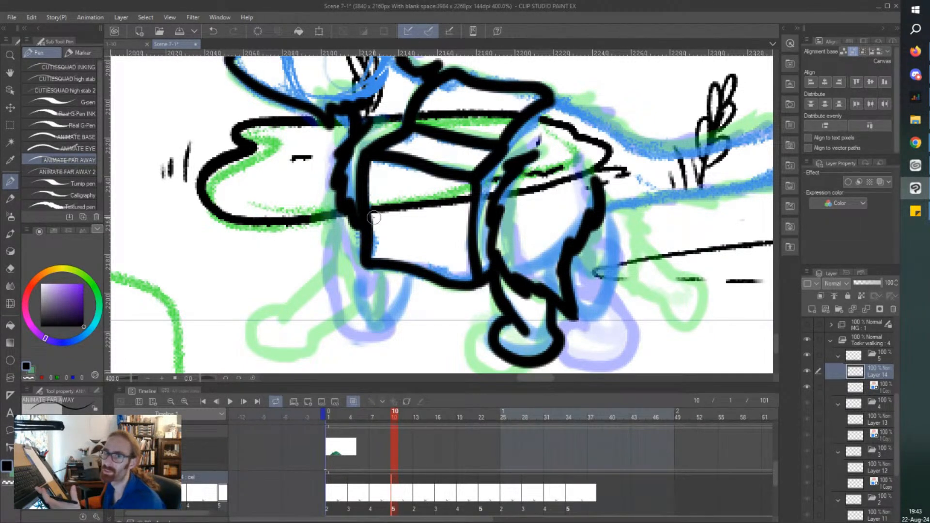
{"action": "left_click_drag", "start_coordinate": [412, 273], "coordinate": [396, 304]}
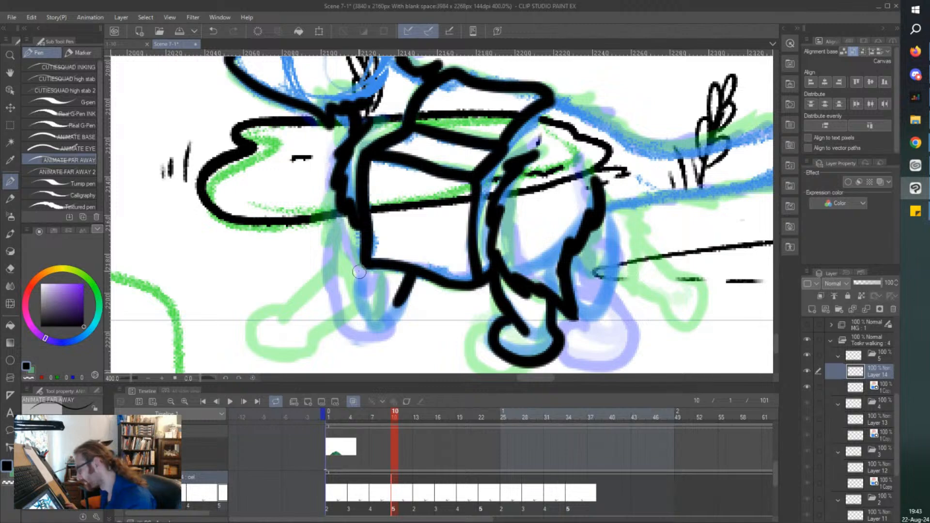
{"action": "mouse_move", "coordinate": [368, 257]}
{"action": "left_mouse_down"}
{"action": "mouse_move", "coordinate": [359, 307]}
{"action": "mouse_move", "coordinate": [359, 294]}
{"action": "mouse_move", "coordinate": [391, 299]}
{"action": "left_mouse_up"}
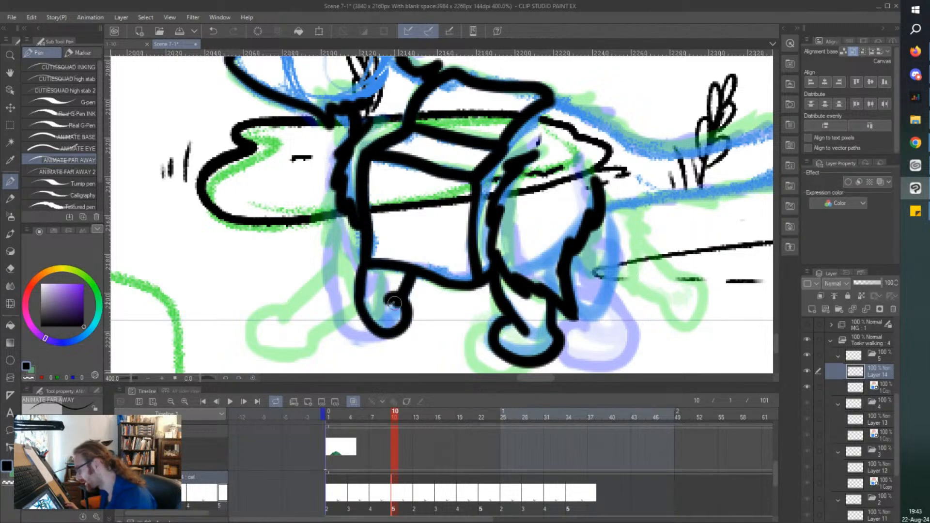
Ink cel 5's rear back line and both edges of the long tail up to its tip, and save the file.
{"action": "scroll", "coordinate": [348, 240], "scroll_direction": "down", "scroll_amount": 2}
{"action": "scroll", "coordinate": [519, 232], "scroll_direction": "up", "scroll_amount": 2}
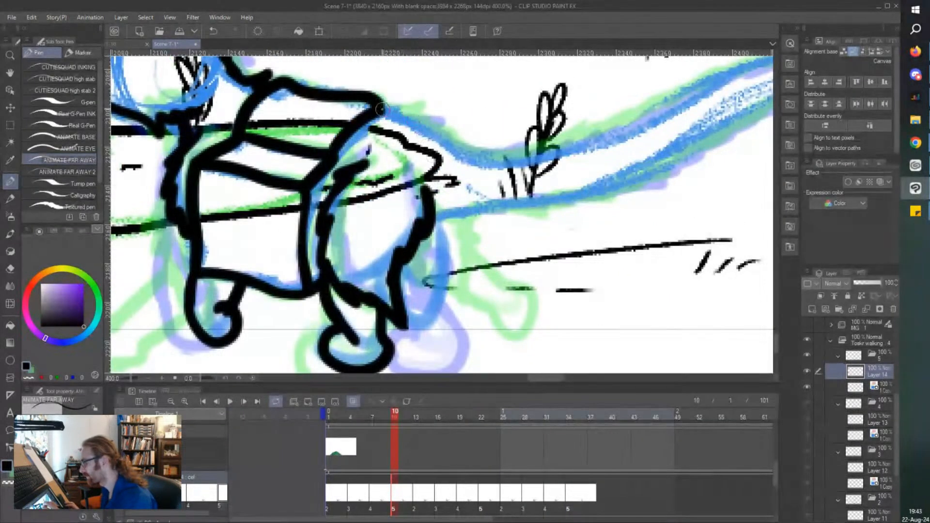
{"action": "scroll", "coordinate": [381, 109], "scroll_direction": "down", "scroll_amount": 2}
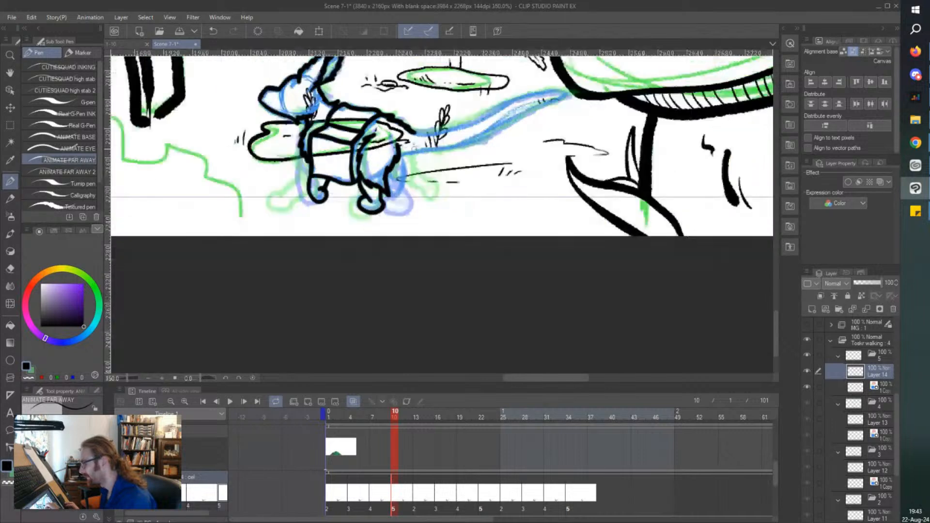
{"action": "scroll", "coordinate": [426, 133], "scroll_direction": "down", "scroll_amount": 1}
{"action": "scroll", "coordinate": [456, 118], "scroll_direction": "up", "scroll_amount": 1}
{"action": "left_click_drag", "start_coordinate": [364, 188], "coordinate": [461, 173]}
{"action": "mouse_move", "coordinate": [448, 188]}
{"action": "left_mouse_down"}
{"action": "mouse_move", "coordinate": [453, 164]}
{"action": "mouse_move", "coordinate": [447, 182]}
{"action": "mouse_move", "coordinate": [455, 180]}
{"action": "mouse_move", "coordinate": [538, 131]}
{"action": "mouse_move", "coordinate": [591, 116]}
{"action": "mouse_move", "coordinate": [550, 107]}
{"action": "mouse_move", "coordinate": [431, 157]}
{"action": "mouse_move", "coordinate": [374, 168]}
{"action": "left_mouse_up"}
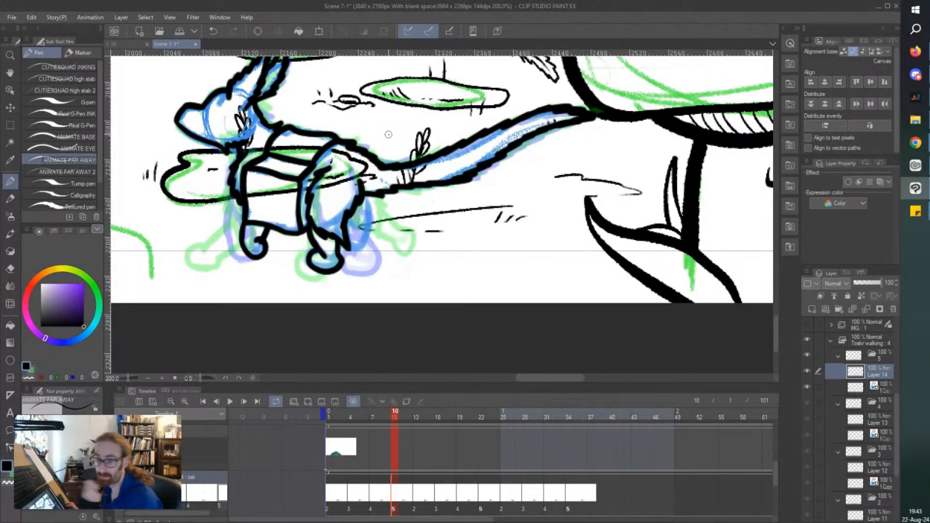
{"action": "scroll", "coordinate": [389, 135], "scroll_direction": "up", "scroll_amount": 1}
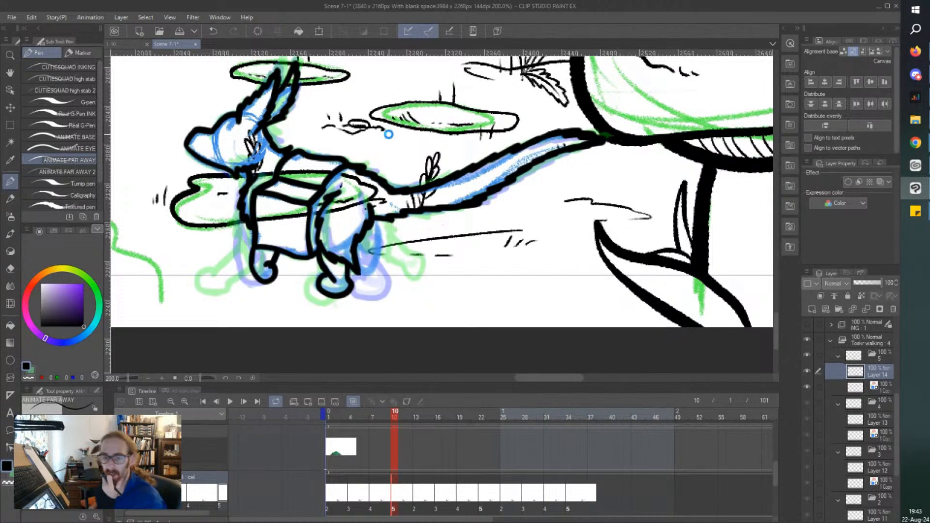
{"action": "key", "text": "ctrl+s"}
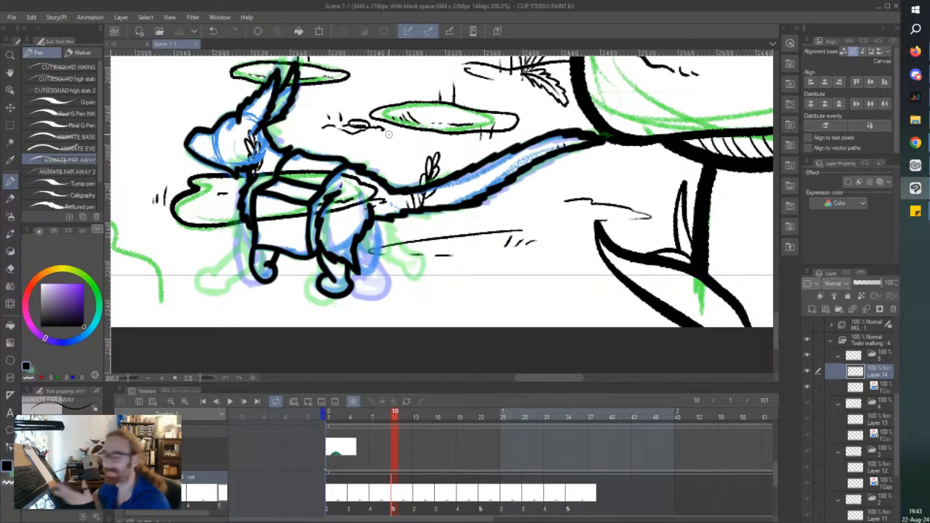
{"action": "left_click", "coordinate": [415, 493]}
{"action": "key", "text": "ctrl+shift+n"}
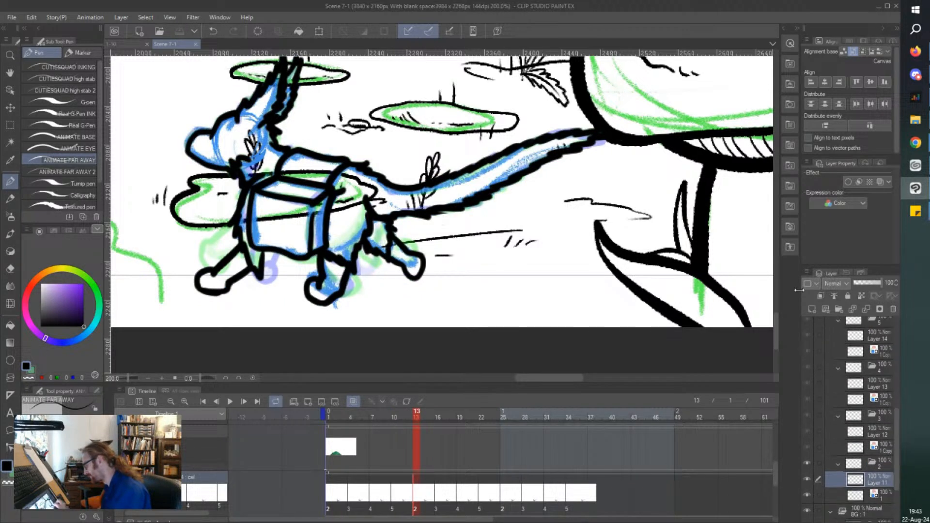
{"action": "left_click", "coordinate": [863, 499]}
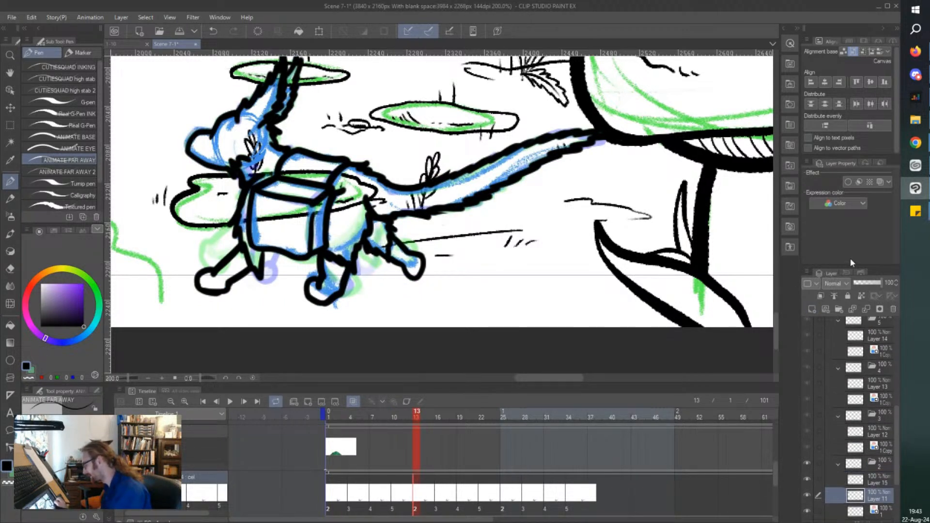
{"action": "left_click", "coordinate": [880, 182]}
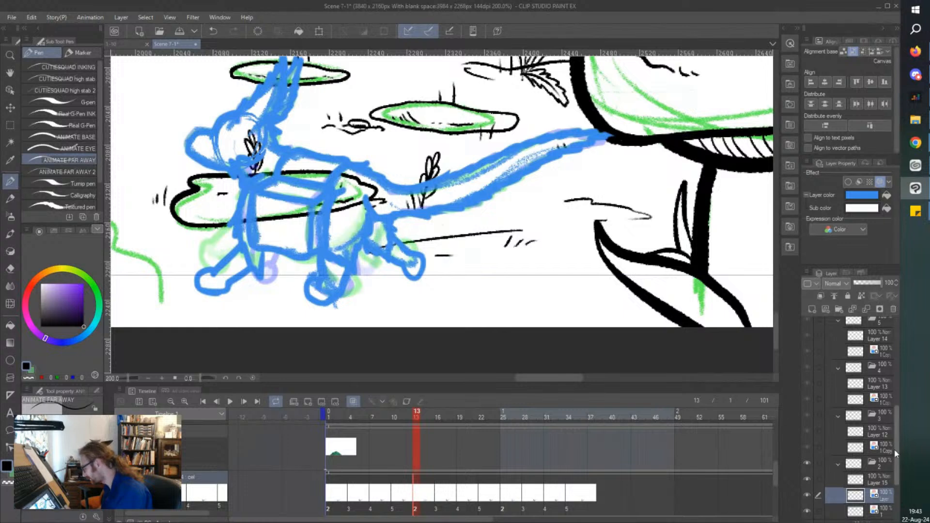
{"action": "left_click", "coordinate": [881, 182]}
{"action": "left_click_drag", "start_coordinate": [895, 471], "coordinate": [896, 486]}
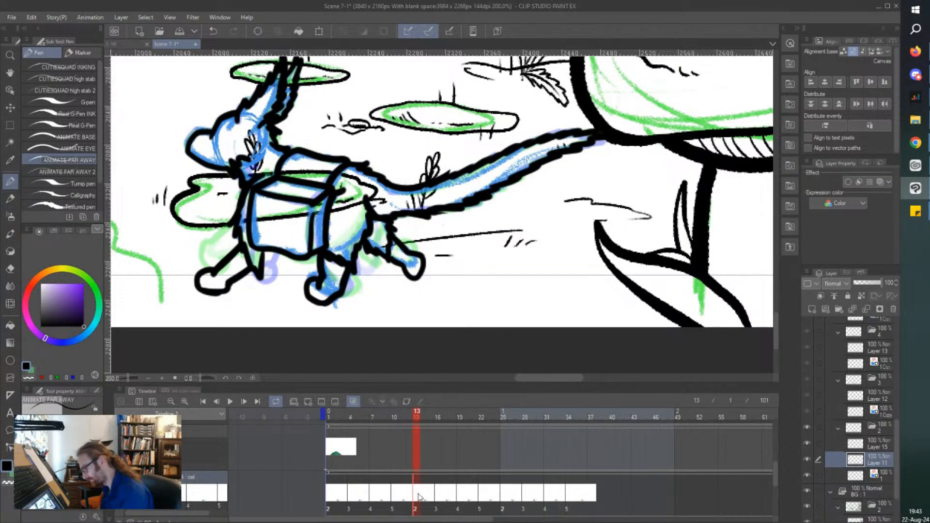
Hide the blue rough sketch layers of cels 2, 3, 4 and 5, and save the file.
{"action": "left_click", "coordinate": [439, 497]}
{"action": "key", "text": "space"}
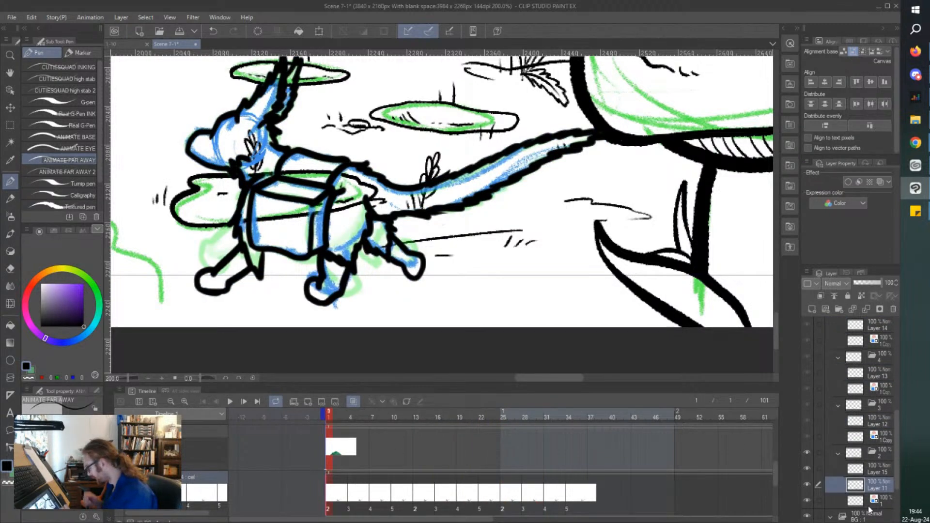
{"action": "left_click", "coordinate": [807, 501]}
{"action": "left_click", "coordinate": [353, 504]}
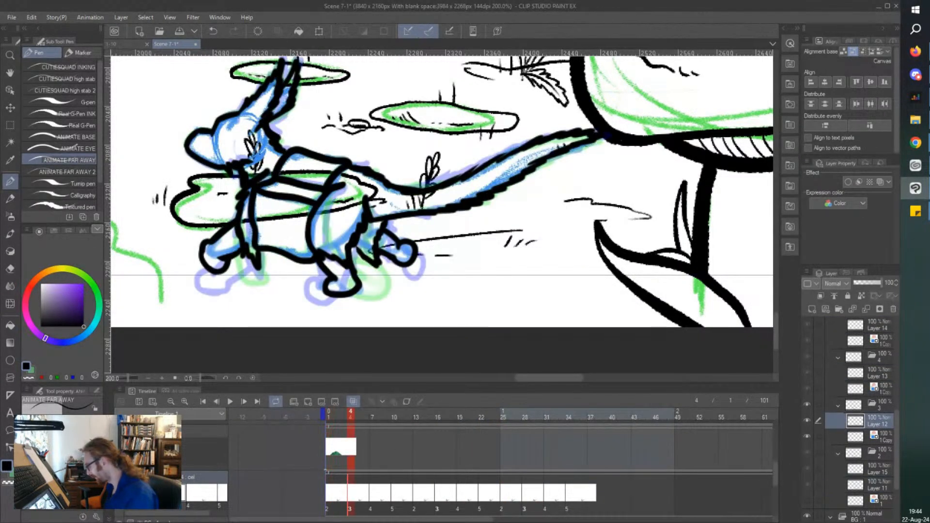
{"action": "left_click", "coordinate": [807, 436]}
{"action": "left_click", "coordinate": [371, 501]}
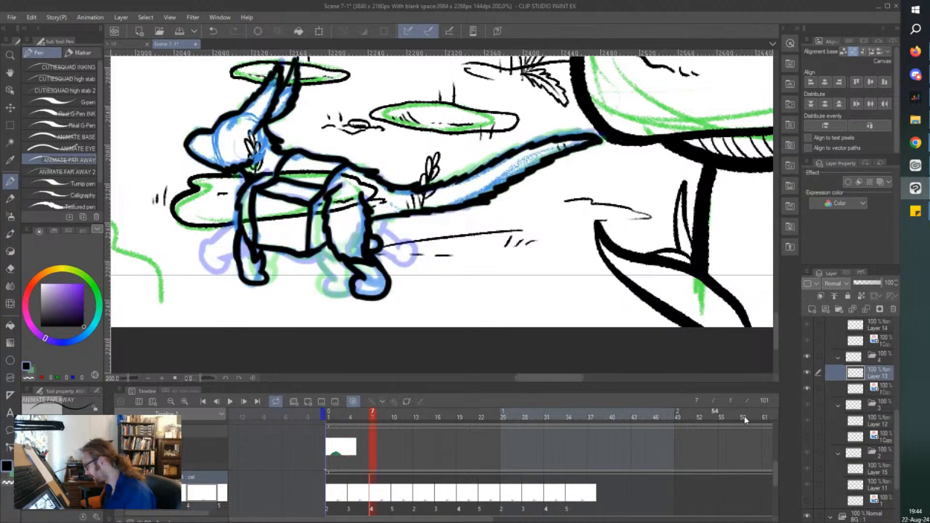
{"action": "left_click", "coordinate": [807, 389]}
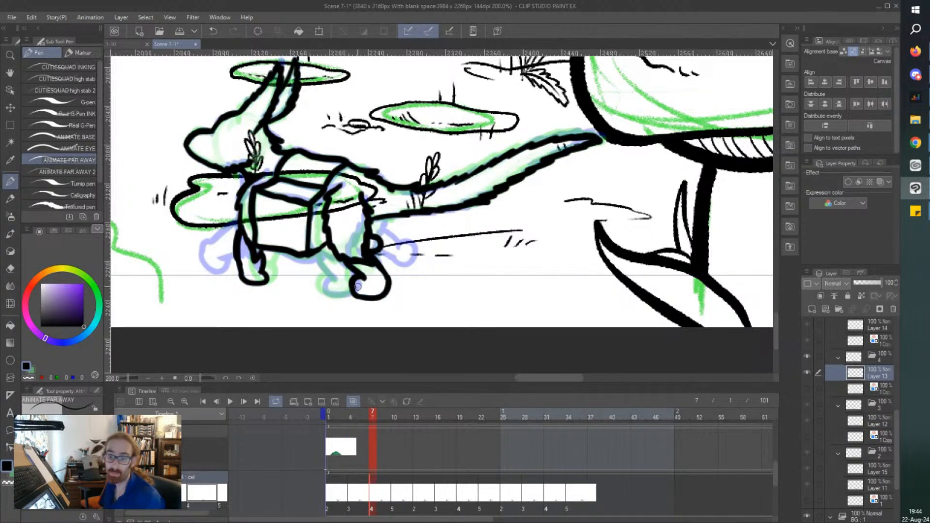
{"action": "left_click", "coordinate": [395, 501]}
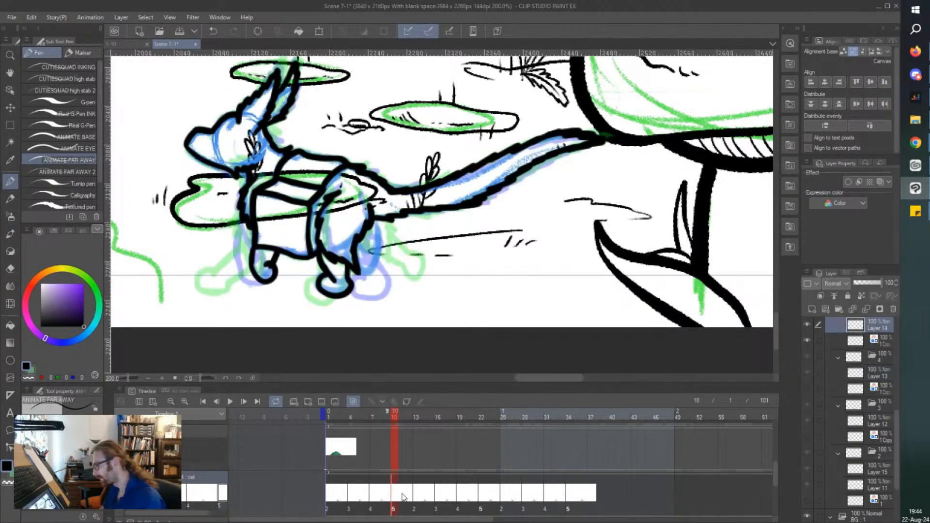
{"action": "left_click", "coordinate": [807, 341]}
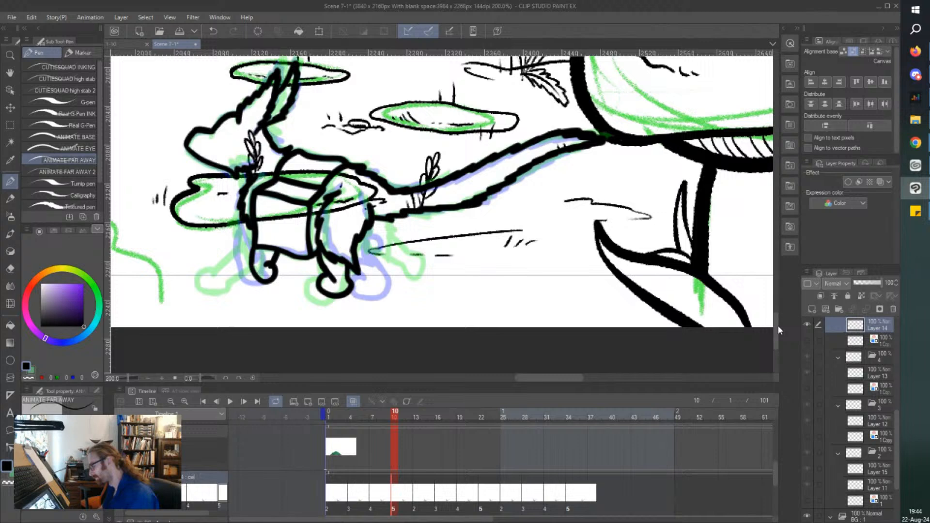
{"action": "left_click", "coordinate": [416, 501]}
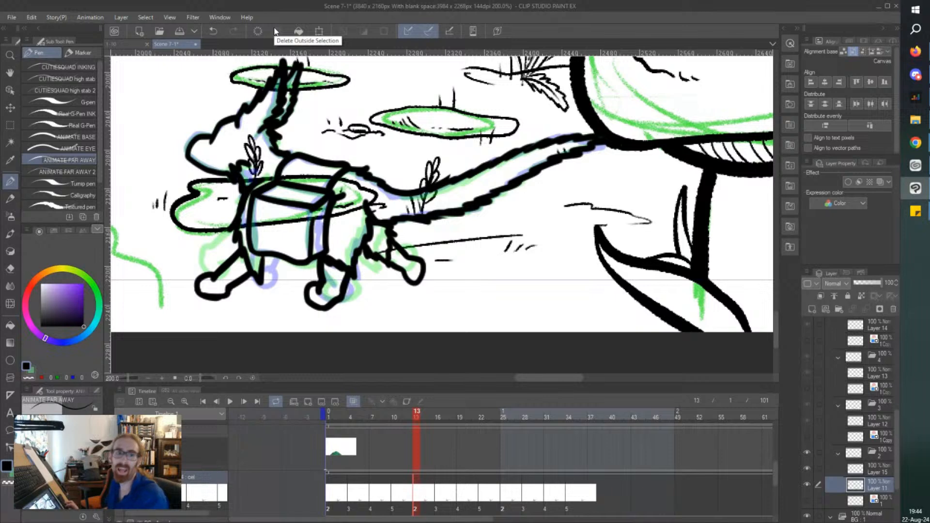
{"action": "key", "text": "ctrl+minus"}
{"action": "scroll", "coordinate": [275, 31], "scroll_direction": "up", "scroll_amount": 3}
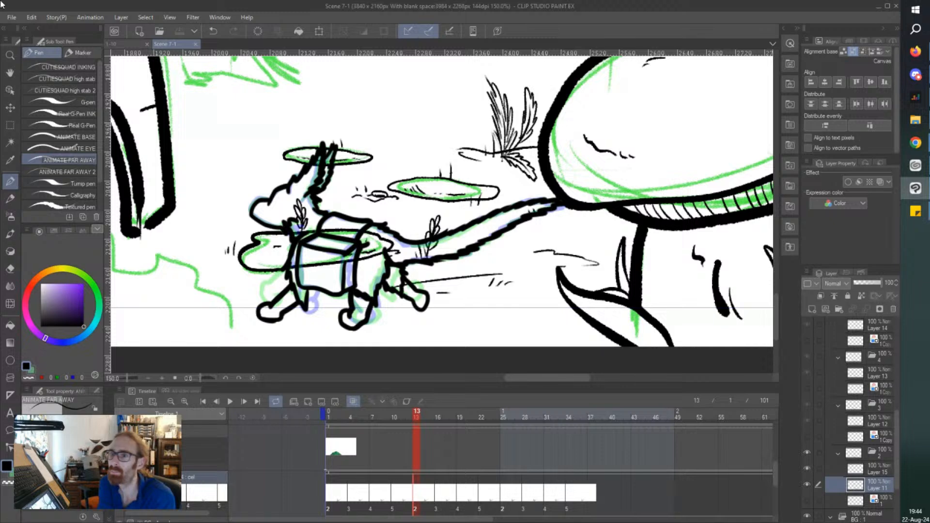
Play back the inked walk cycle to check the character's line art without the rough sketches.
{"action": "key", "text": "alt+Tab"}
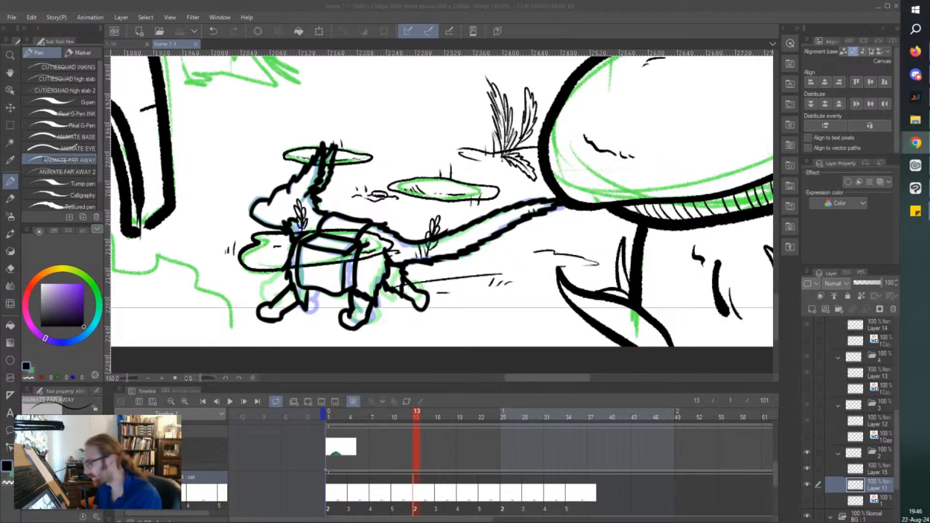
{"action": "left_click", "coordinate": [336, 415]}
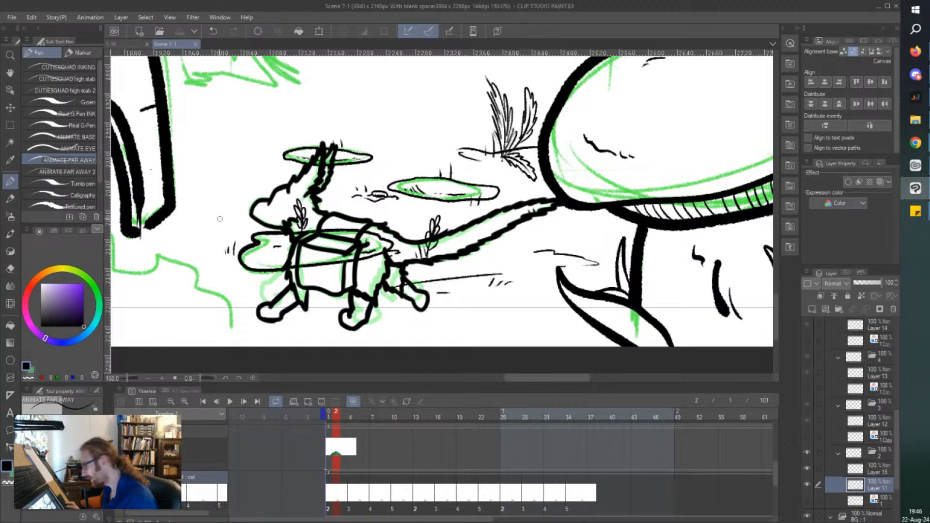
{"action": "left_click_drag", "start_coordinate": [220, 322], "coordinate": [239, 313]}
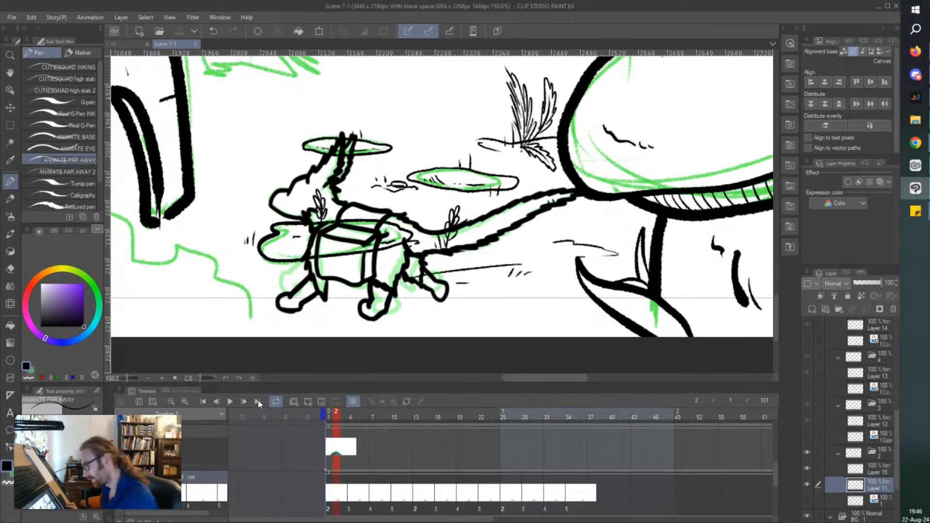
{"action": "left_click", "coordinate": [230, 401]}
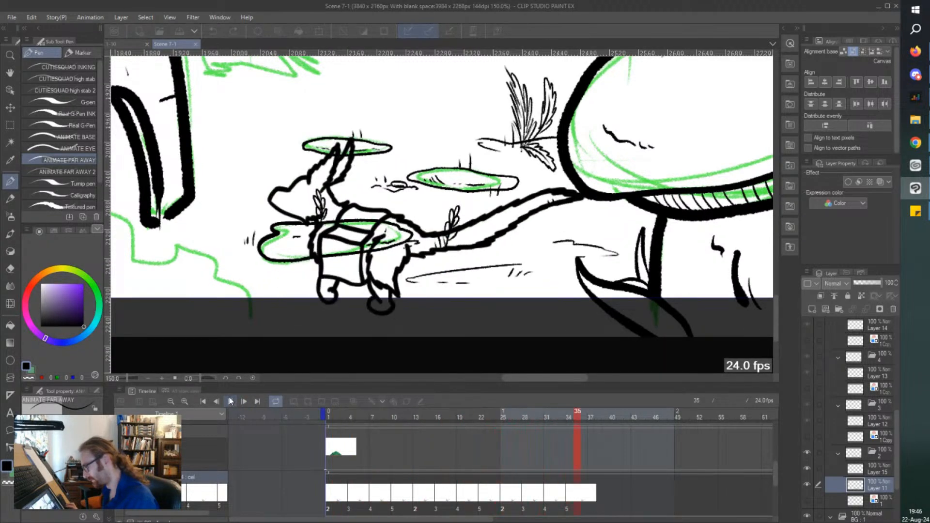
{"action": "left_click", "coordinate": [230, 401]}
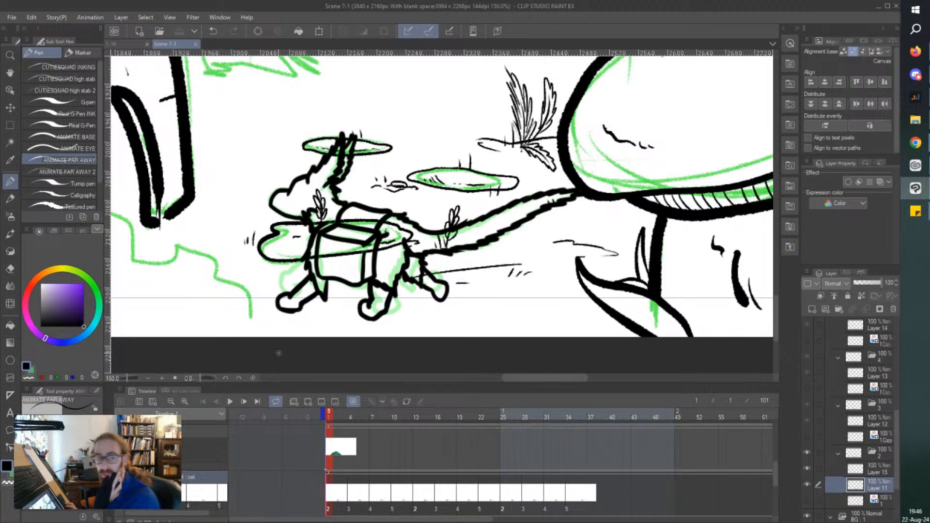
Move Layer 15 beneath the Layer 11 line art in cel 2 and choose a purple drawing colour, RGB 121, 44, 213.
{"action": "left_click_drag", "start_coordinate": [279, 354], "coordinate": [289, 358]}
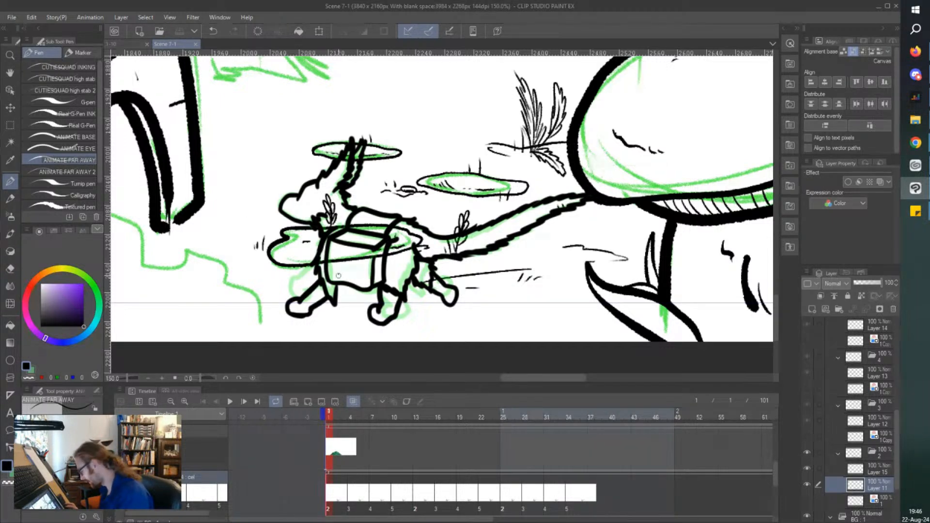
{"action": "left_click", "coordinate": [807, 486]}
{"action": "left_click", "coordinate": [808, 486]}
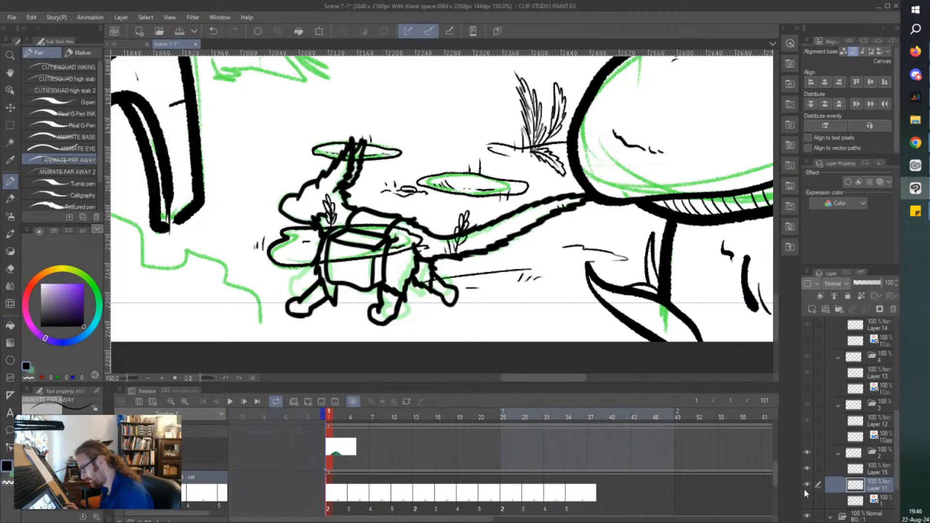
{"action": "left_click", "coordinate": [867, 470]}
{"action": "left_click", "coordinate": [808, 468]}
{"action": "left_click", "coordinate": [808, 468]}
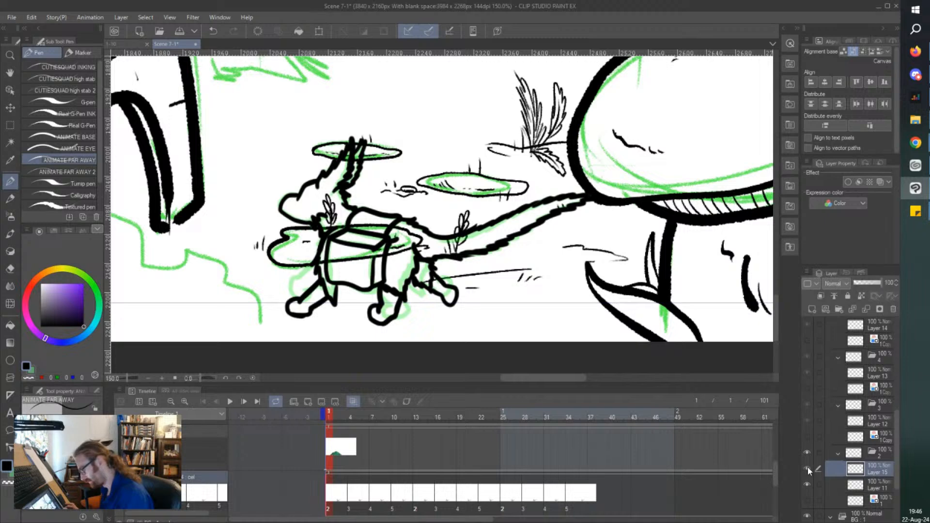
{"action": "left_click_drag", "start_coordinate": [866, 472], "coordinate": [860, 487]}
{"action": "left_click_drag", "start_coordinate": [311, 325], "coordinate": [316, 326]}
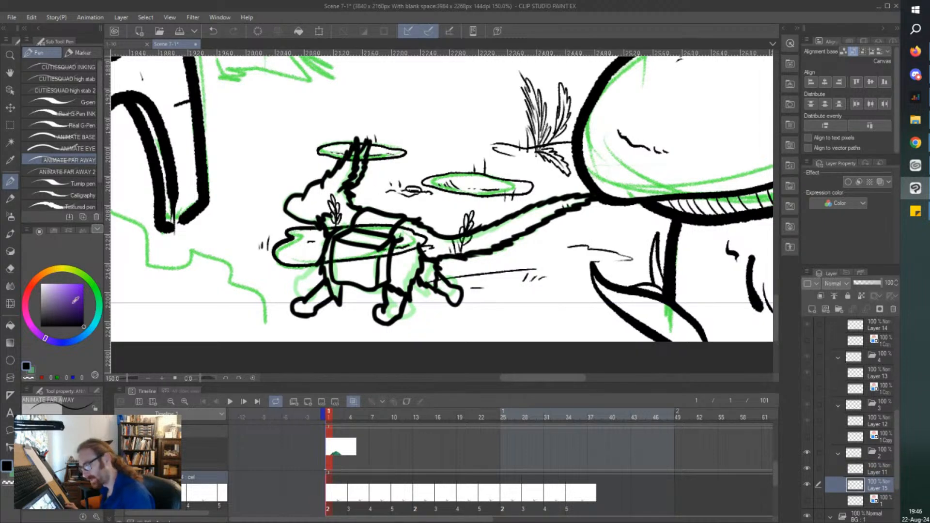
{"action": "left_click_drag", "start_coordinate": [79, 300], "coordinate": [77, 289]}
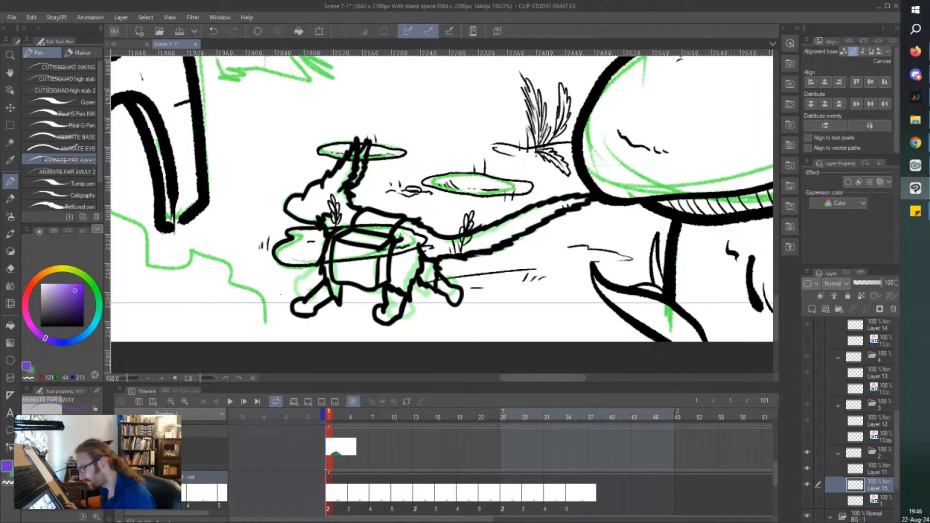
Paint cel 2's ears, head and neck solid purple beneath the line art, switching to the G-pen for the larger areas.
{"action": "scroll", "coordinate": [327, 190], "scroll_direction": "up", "scroll_amount": 1}
{"action": "scroll", "coordinate": [324, 191], "scroll_direction": "up", "scroll_amount": 2}
{"action": "mouse_move", "coordinate": [409, 104]}
{"action": "left_mouse_down"}
{"action": "mouse_move", "coordinate": [425, 115]}
{"action": "mouse_move", "coordinate": [387, 213]}
{"action": "mouse_move", "coordinate": [411, 164]}
{"action": "mouse_move", "coordinate": [392, 171]}
{"action": "mouse_move", "coordinate": [383, 163]}
{"action": "mouse_move", "coordinate": [395, 114]}
{"action": "mouse_move", "coordinate": [345, 240]}
{"action": "left_mouse_up"}
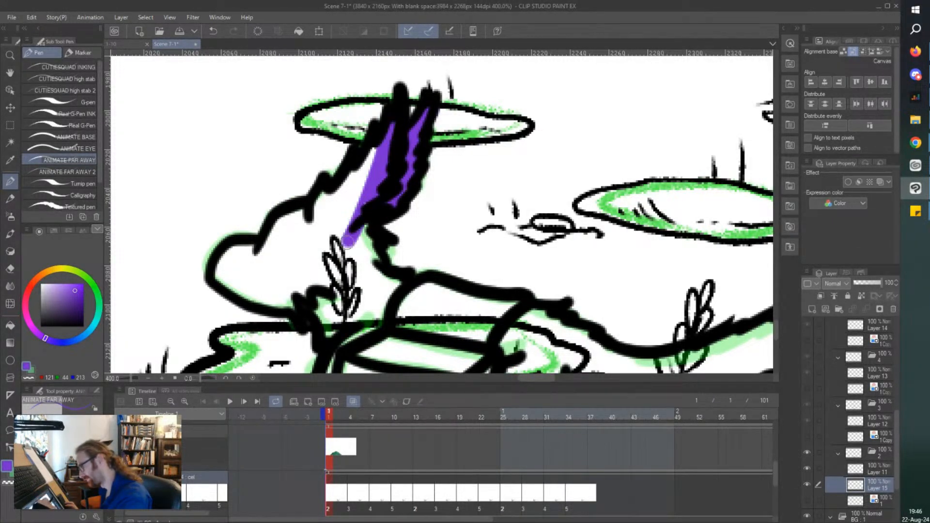
{"action": "left_click_drag", "start_coordinate": [376, 148], "coordinate": [339, 242]}
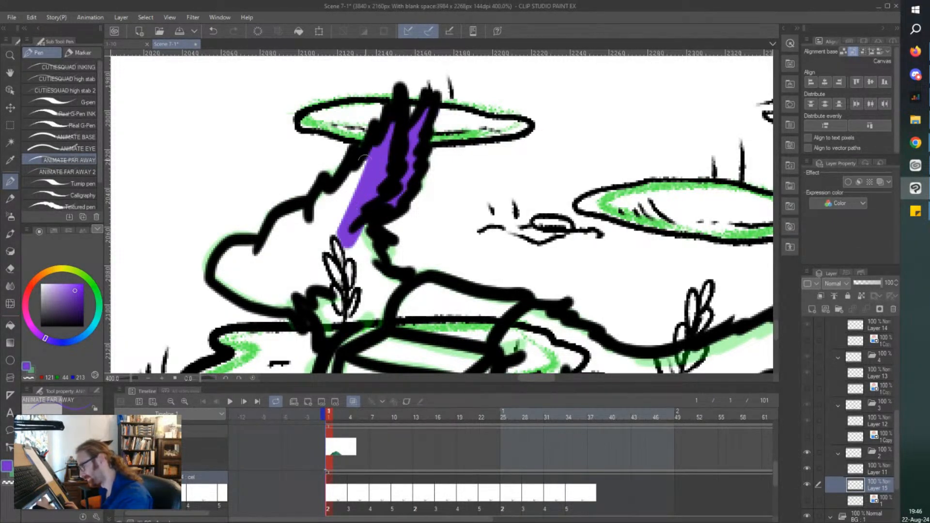
{"action": "left_click", "coordinate": [57, 103]}
{"action": "mouse_move", "coordinate": [356, 184]}
{"action": "left_mouse_down"}
{"action": "mouse_move", "coordinate": [366, 160]}
{"action": "mouse_move", "coordinate": [350, 204]}
{"action": "mouse_move", "coordinate": [327, 193]}
{"action": "mouse_move", "coordinate": [321, 236]}
{"action": "mouse_move", "coordinate": [367, 267]}
{"action": "mouse_move", "coordinate": [373, 259]}
{"action": "mouse_move", "coordinate": [392, 295]}
{"action": "mouse_move", "coordinate": [381, 303]}
{"action": "mouse_move", "coordinate": [363, 280]}
{"action": "mouse_move", "coordinate": [355, 314]}
{"action": "mouse_move", "coordinate": [334, 305]}
{"action": "mouse_move", "coordinate": [329, 334]}
{"action": "mouse_move", "coordinate": [348, 249]}
{"action": "mouse_move", "coordinate": [299, 233]}
{"action": "mouse_move", "coordinate": [318, 248]}
{"action": "mouse_move", "coordinate": [299, 252]}
{"action": "mouse_move", "coordinate": [288, 225]}
{"action": "mouse_move", "coordinate": [301, 215]}
{"action": "mouse_move", "coordinate": [265, 261]}
{"action": "mouse_move", "coordinate": [233, 255]}
{"action": "mouse_move", "coordinate": [219, 273]}
{"action": "mouse_move", "coordinate": [259, 301]}
{"action": "mouse_move", "coordinate": [301, 299]}
{"action": "mouse_move", "coordinate": [271, 278]}
{"action": "mouse_move", "coordinate": [268, 284]}
{"action": "mouse_move", "coordinate": [231, 247]}
{"action": "mouse_move", "coordinate": [241, 271]}
{"action": "left_mouse_up"}
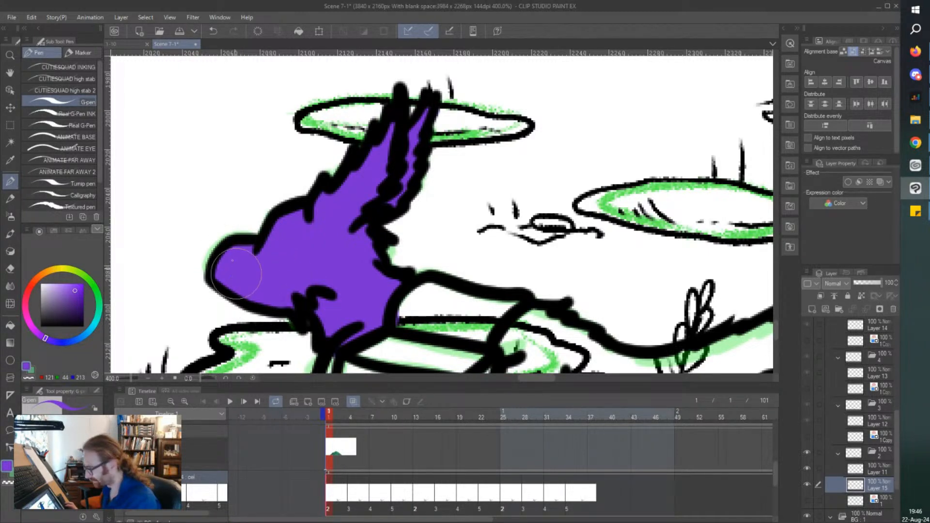
{"action": "scroll", "coordinate": [223, 242], "scroll_direction": "down", "scroll_amount": 4}
Paint the chest fur in front of the box and cel 2's front leg and paw purple.
{"action": "scroll", "coordinate": [231, 305], "scroll_direction": "up", "scroll_amount": 4}
{"action": "mouse_move", "coordinate": [281, 179]}
{"action": "left_mouse_down"}
{"action": "mouse_move", "coordinate": [275, 154]}
{"action": "mouse_move", "coordinate": [267, 243]}
{"action": "mouse_move", "coordinate": [262, 232]}
{"action": "mouse_move", "coordinate": [293, 302]}
{"action": "mouse_move", "coordinate": [291, 269]}
{"action": "mouse_move", "coordinate": [259, 274]}
{"action": "mouse_move", "coordinate": [255, 295]}
{"action": "mouse_move", "coordinate": [188, 333]}
{"action": "mouse_move", "coordinate": [203, 310]}
{"action": "left_mouse_up"}
{"action": "left_click_drag", "start_coordinate": [275, 318], "coordinate": [275, 323]}
{"action": "key", "text": "e"}
{"action": "key", "text": "p"}
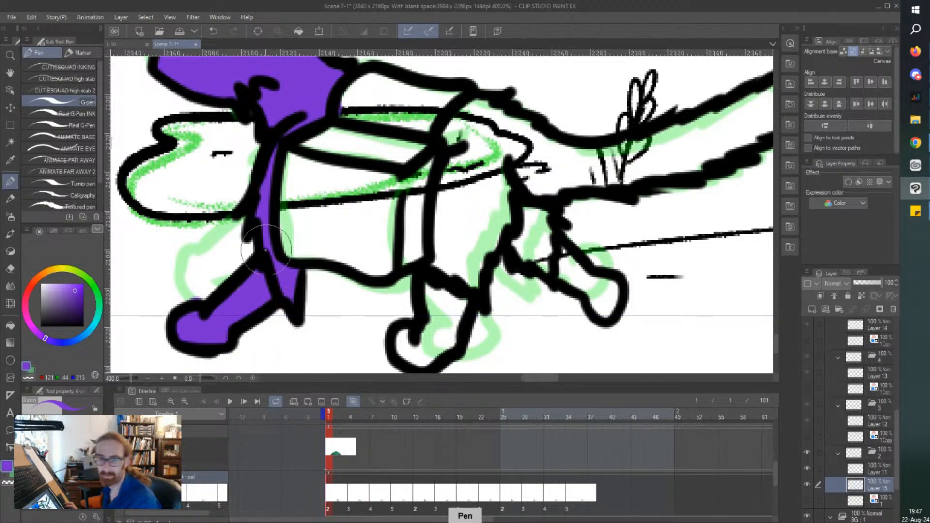
{"action": "left_click_drag", "start_coordinate": [254, 248], "coordinate": [259, 253]}
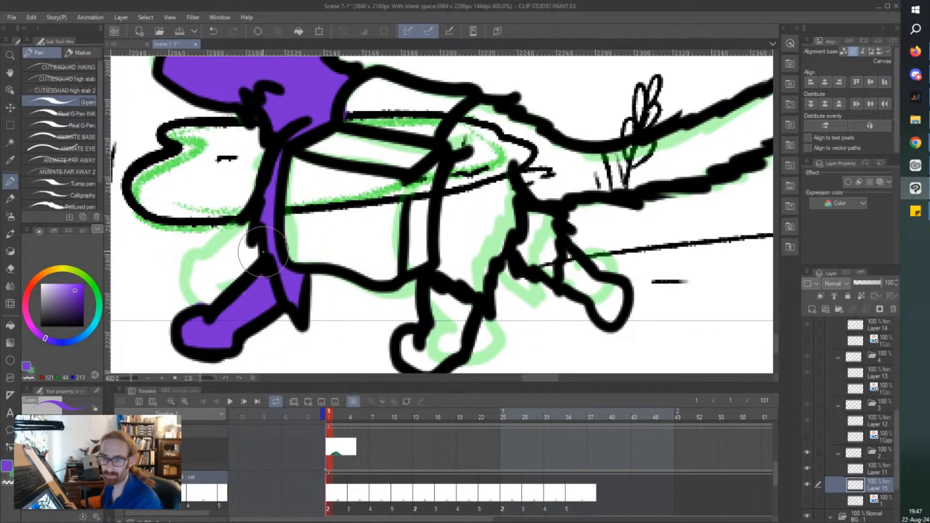
{"action": "scroll", "coordinate": [263, 252], "scroll_direction": "down", "scroll_amount": 2}
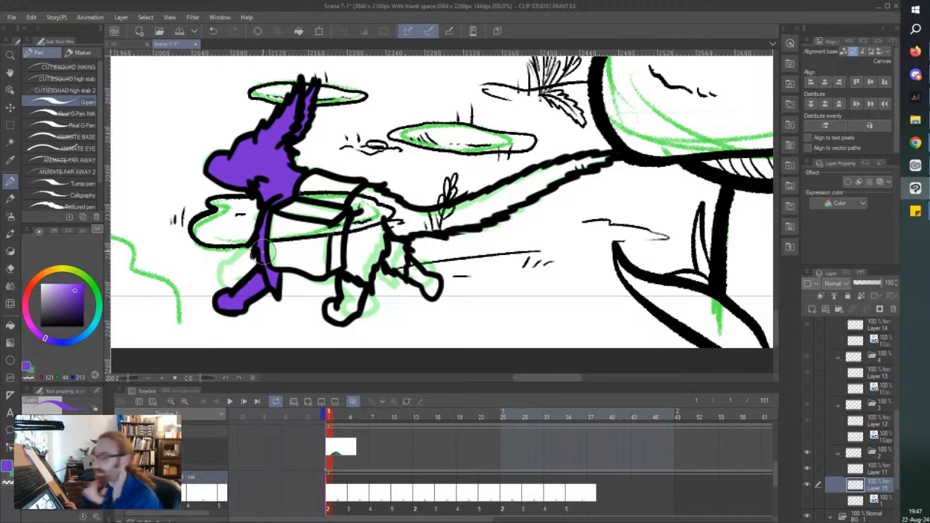
Paint cel 2's haunch and both hind legs purple, down to the paws.
{"action": "scroll", "coordinate": [386, 215], "scroll_direction": "up", "scroll_amount": 2}
{"action": "mouse_move", "coordinate": [398, 195]}
{"action": "left_mouse_down"}
{"action": "mouse_move", "coordinate": [382, 176]}
{"action": "mouse_move", "coordinate": [404, 181]}
{"action": "mouse_move", "coordinate": [357, 163]}
{"action": "mouse_move", "coordinate": [318, 180]}
{"action": "mouse_move", "coordinate": [338, 208]}
{"action": "mouse_move", "coordinate": [329, 204]}
{"action": "mouse_move", "coordinate": [404, 221]}
{"action": "mouse_move", "coordinate": [395, 201]}
{"action": "mouse_move", "coordinate": [420, 204]}
{"action": "mouse_move", "coordinate": [417, 240]}
{"action": "mouse_move", "coordinate": [399, 249]}
{"action": "mouse_move", "coordinate": [366, 234]}
{"action": "mouse_move", "coordinate": [375, 253]}
{"action": "left_mouse_up"}
{"action": "scroll", "coordinate": [375, 253], "scroll_direction": "down", "scroll_amount": 2}
{"action": "scroll", "coordinate": [300, 218], "scroll_direction": "up", "scroll_amount": 2}
{"action": "mouse_move", "coordinate": [305, 210]}
{"action": "left_mouse_down"}
{"action": "mouse_move", "coordinate": [300, 235]}
{"action": "mouse_move", "coordinate": [282, 249]}
{"action": "mouse_move", "coordinate": [269, 193]}
{"action": "mouse_move", "coordinate": [264, 278]}
{"action": "mouse_move", "coordinate": [253, 261]}
{"action": "mouse_move", "coordinate": [246, 268]}
{"action": "mouse_move", "coordinate": [239, 253]}
{"action": "mouse_move", "coordinate": [265, 257]}
{"action": "mouse_move", "coordinate": [302, 177]}
{"action": "mouse_move", "coordinate": [317, 173]}
{"action": "mouse_move", "coordinate": [318, 196]}
{"action": "mouse_move", "coordinate": [353, 123]}
{"action": "mouse_move", "coordinate": [344, 100]}
{"action": "mouse_move", "coordinate": [307, 81]}
{"action": "mouse_move", "coordinate": [277, 181]}
{"action": "mouse_move", "coordinate": [282, 150]}
{"action": "left_mouse_up"}
{"action": "scroll", "coordinate": [359, 148], "scroll_direction": "up", "scroll_amount": 3}
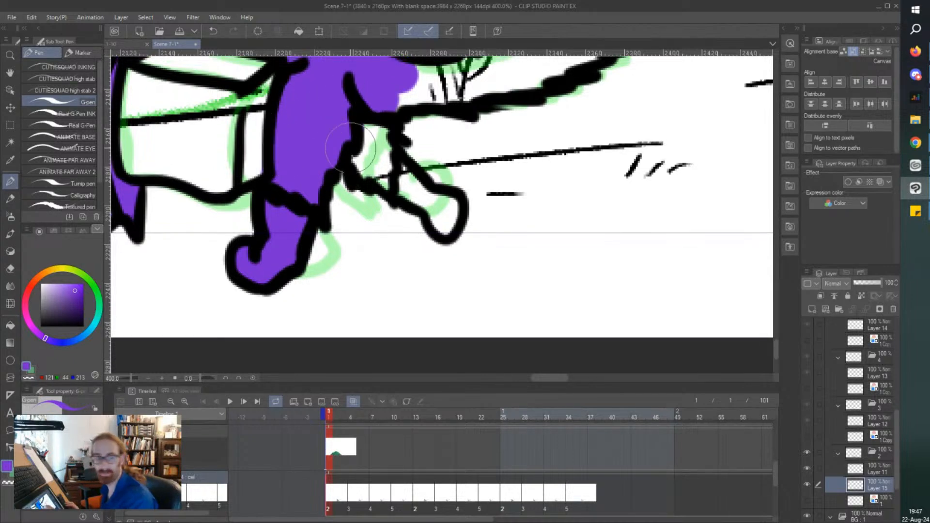
{"action": "scroll", "coordinate": [366, 185], "scroll_direction": "up", "scroll_amount": 2}
{"action": "mouse_move", "coordinate": [366, 186]}
{"action": "left_mouse_down"}
{"action": "mouse_move", "coordinate": [387, 251]}
{"action": "mouse_move", "coordinate": [373, 190]}
{"action": "mouse_move", "coordinate": [351, 226]}
{"action": "mouse_move", "coordinate": [410, 250]}
{"action": "mouse_move", "coordinate": [403, 232]}
{"action": "mouse_move", "coordinate": [430, 273]}
{"action": "mouse_move", "coordinate": [450, 257]}
{"action": "mouse_move", "coordinate": [434, 290]}
{"action": "left_mouse_up"}
{"action": "scroll", "coordinate": [397, 231], "scroll_direction": "down", "scroll_amount": 2}
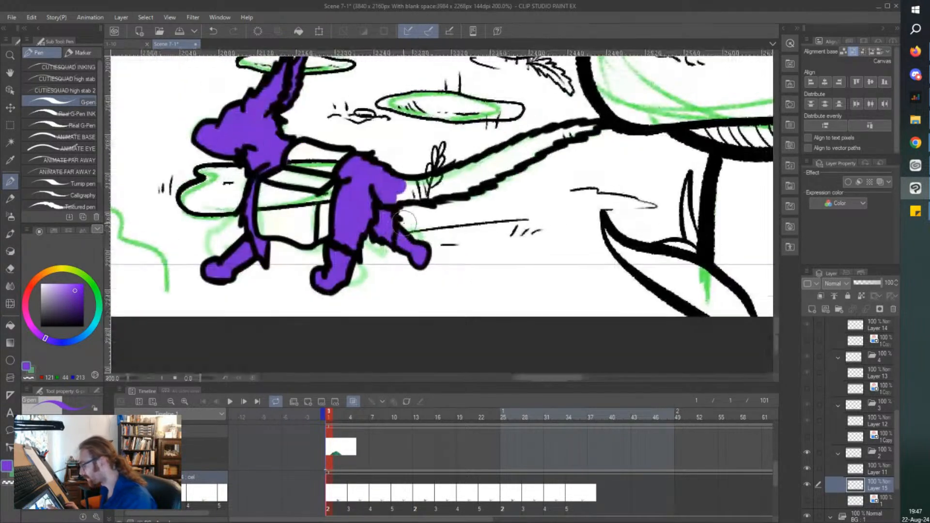
Paint cel 2's long tail purple from the haunch to its tip.
{"action": "scroll", "coordinate": [519, 135], "scroll_direction": "up", "scroll_amount": 2}
{"action": "mouse_move", "coordinate": [664, 114]}
{"action": "left_mouse_down"}
{"action": "mouse_move", "coordinate": [634, 131]}
{"action": "mouse_move", "coordinate": [660, 117]}
{"action": "mouse_move", "coordinate": [619, 139]}
{"action": "mouse_move", "coordinate": [619, 128]}
{"action": "mouse_move", "coordinate": [599, 140]}
{"action": "mouse_move", "coordinate": [588, 125]}
{"action": "mouse_move", "coordinate": [572, 130]}
{"action": "mouse_move", "coordinate": [560, 154]}
{"action": "mouse_move", "coordinate": [384, 246]}
{"action": "mouse_move", "coordinate": [260, 258]}
{"action": "mouse_move", "coordinate": [310, 232]}
{"action": "mouse_move", "coordinate": [293, 225]}
{"action": "mouse_move", "coordinate": [423, 193]}
{"action": "mouse_move", "coordinate": [541, 140]}
{"action": "mouse_move", "coordinate": [372, 237]}
{"action": "mouse_move", "coordinate": [315, 240]}
{"action": "mouse_move", "coordinate": [465, 196]}
{"action": "mouse_move", "coordinate": [354, 225]}
{"action": "left_mouse_up"}
{"action": "scroll", "coordinate": [373, 208], "scroll_direction": "down", "scroll_amount": 2}
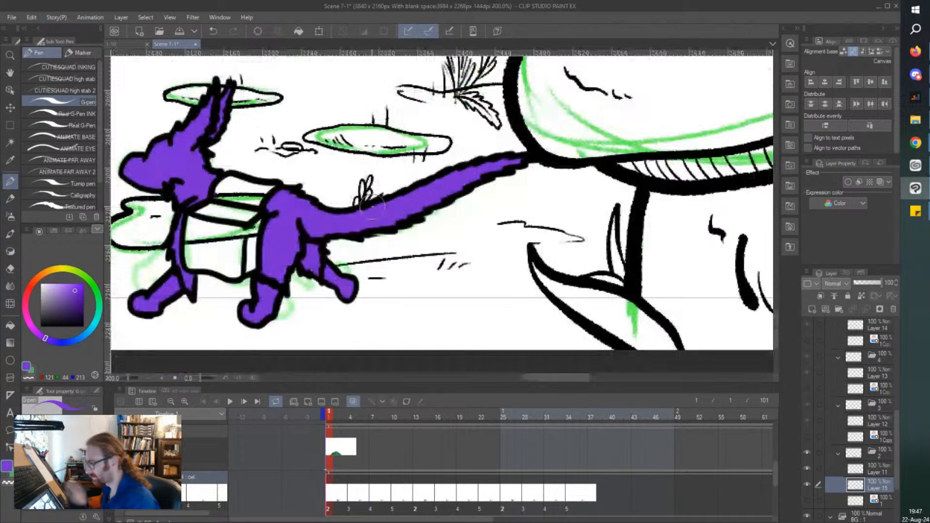
{"action": "scroll", "coordinate": [373, 207], "scroll_direction": "left", "scroll_amount": 2}
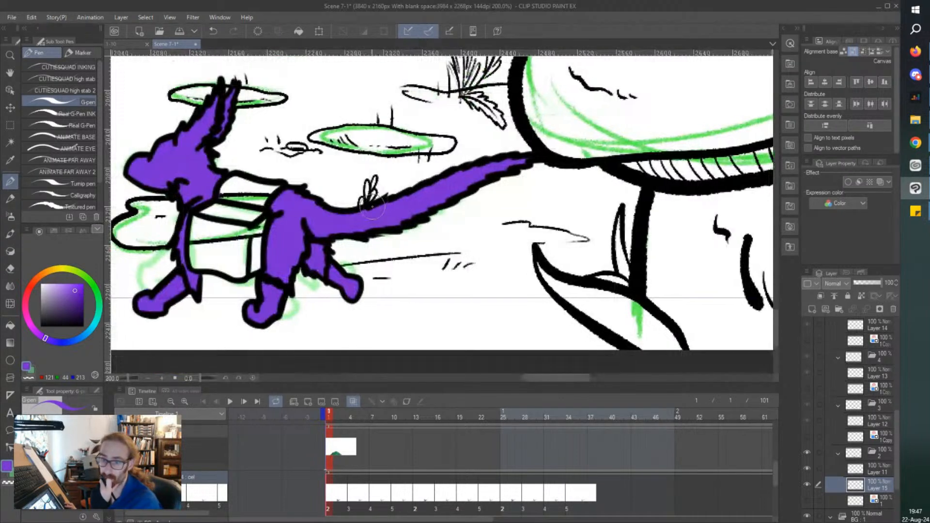
Go to cel 3 and add a new raster layer between its line art and rough sketch.
{"action": "left_click", "coordinate": [348, 504]}
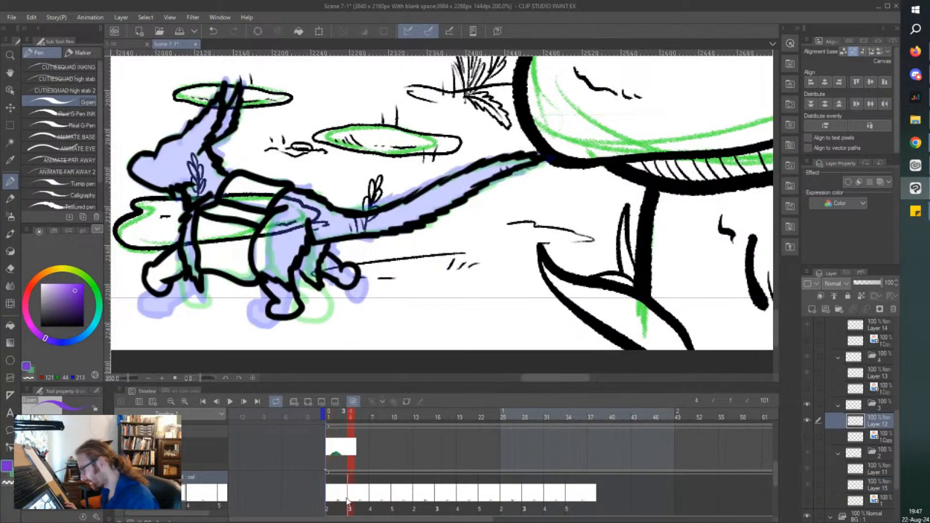
{"action": "scroll", "coordinate": [169, 86], "scroll_direction": "left", "scroll_amount": 1}
{"action": "scroll", "coordinate": [168, 86], "scroll_direction": "left", "scroll_amount": 10}
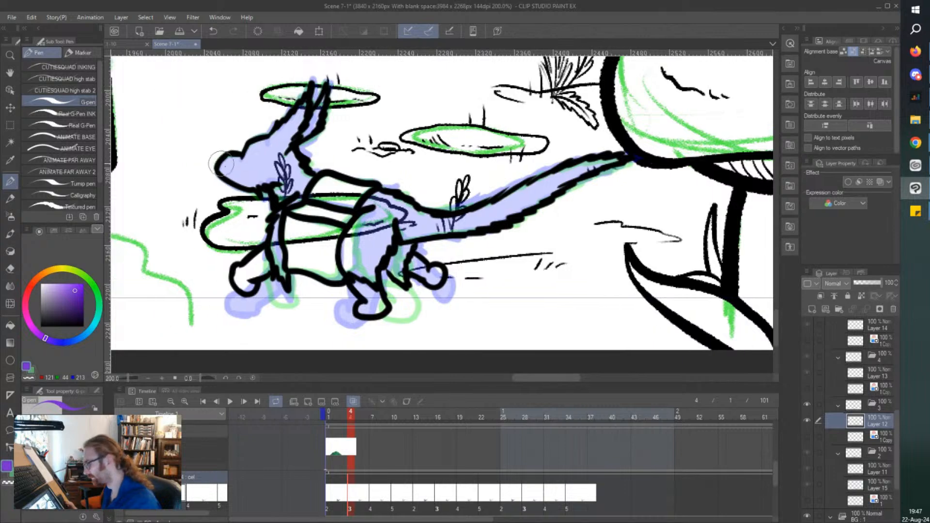
{"action": "scroll", "coordinate": [225, 169], "scroll_direction": "up", "scroll_amount": 2}
{"action": "scroll", "coordinate": [267, 292], "scroll_direction": "down", "scroll_amount": 2}
{"action": "scroll", "coordinate": [280, 300], "scroll_direction": "up", "scroll_amount": 2}
{"action": "mouse_move", "coordinate": [301, 240]}
{"action": "left_mouse_down"}
{"action": "mouse_move", "coordinate": [312, 218]}
{"action": "mouse_move", "coordinate": [310, 228]}
{"action": "left_mouse_up"}
{"action": "key", "text": "ctrl+z"}
{"action": "left_click", "coordinate": [842, 438]}
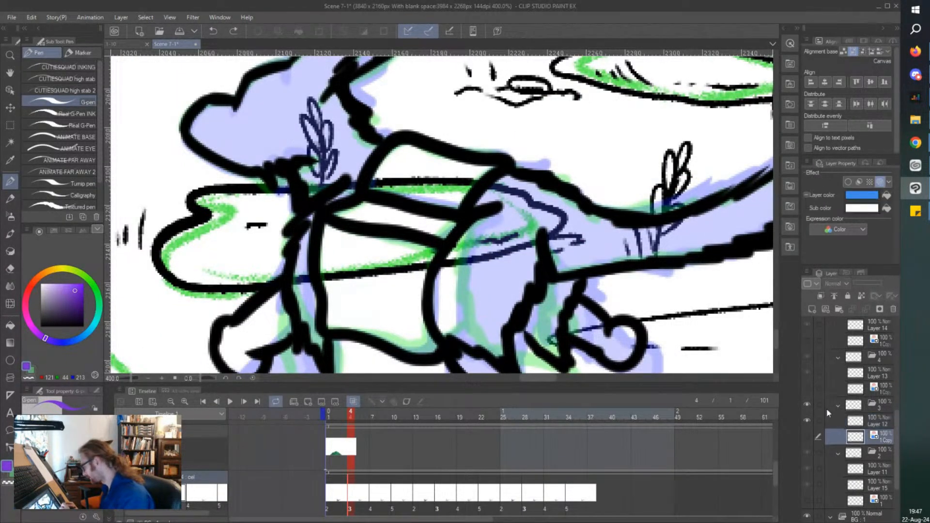
{"action": "left_click", "coordinate": [812, 309]}
Paint cel 3's neck, chest fur, front leg and raised front paw purple on the new layer.
{"action": "scroll", "coordinate": [250, 180], "scroll_direction": "down", "scroll_amount": 2}
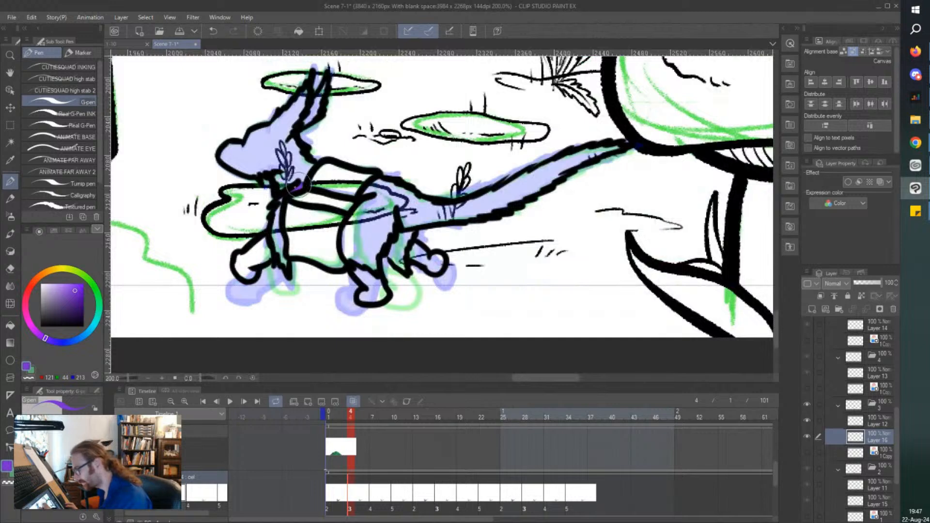
{"action": "mouse_move", "coordinate": [296, 189]}
{"action": "left_mouse_down"}
{"action": "mouse_move", "coordinate": [302, 167]}
{"action": "mouse_move", "coordinate": [311, 170]}
{"action": "left_mouse_up"}
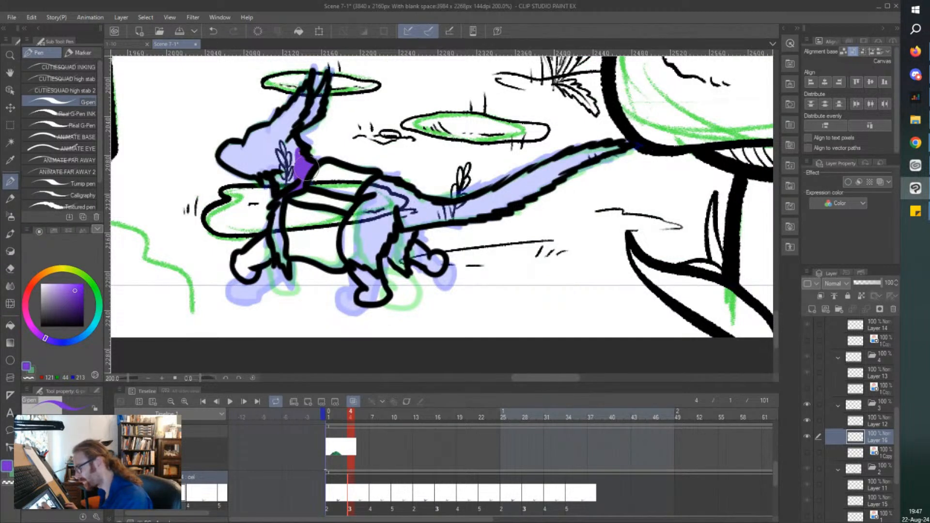
{"action": "left_click_drag", "start_coordinate": [298, 151], "coordinate": [290, 183]}
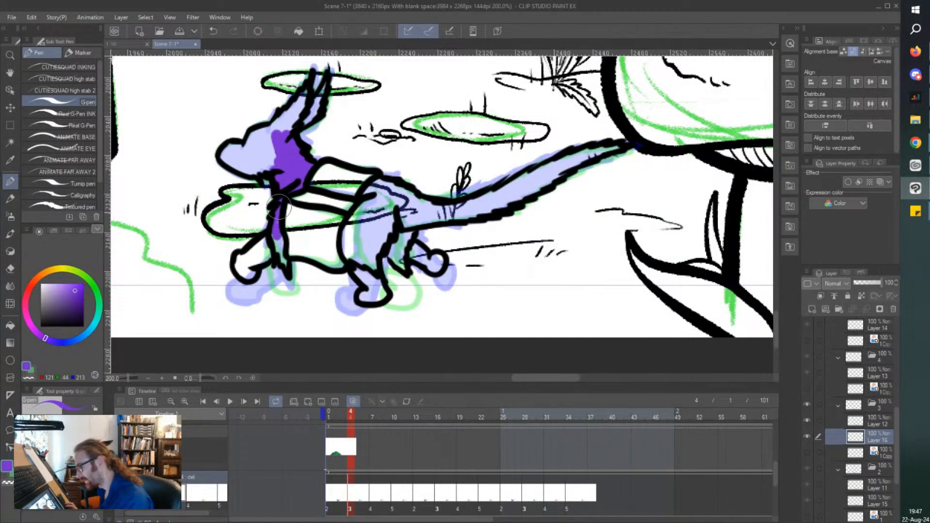
{"action": "scroll", "coordinate": [242, 246], "scroll_direction": "up", "scroll_amount": 2}
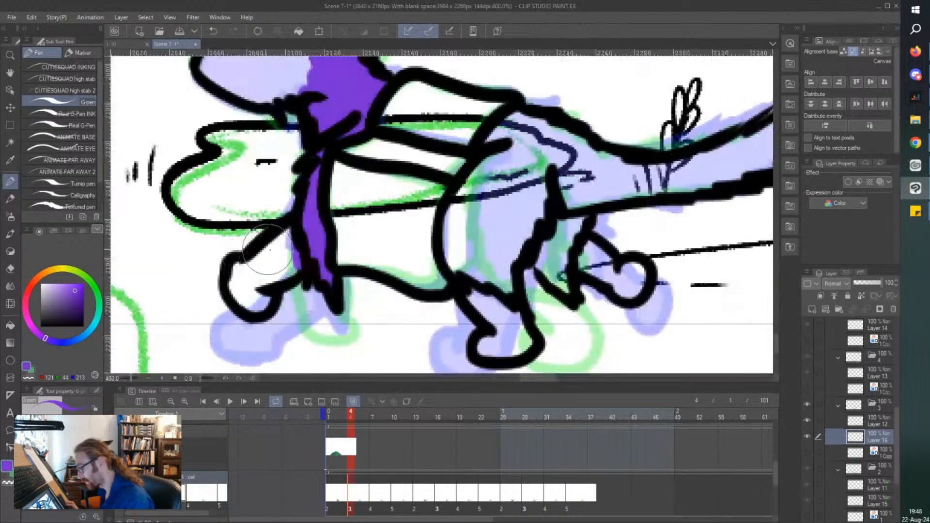
{"action": "mouse_move", "coordinate": [291, 229]}
{"action": "left_mouse_down"}
{"action": "mouse_move", "coordinate": [284, 254]}
{"action": "mouse_move", "coordinate": [272, 255]}
{"action": "mouse_move", "coordinate": [258, 307]}
{"action": "mouse_move", "coordinate": [229, 278]}
{"action": "mouse_move", "coordinate": [240, 296]}
{"action": "left_mouse_up"}
{"action": "scroll", "coordinate": [223, 233], "scroll_direction": "up", "scroll_amount": 1}
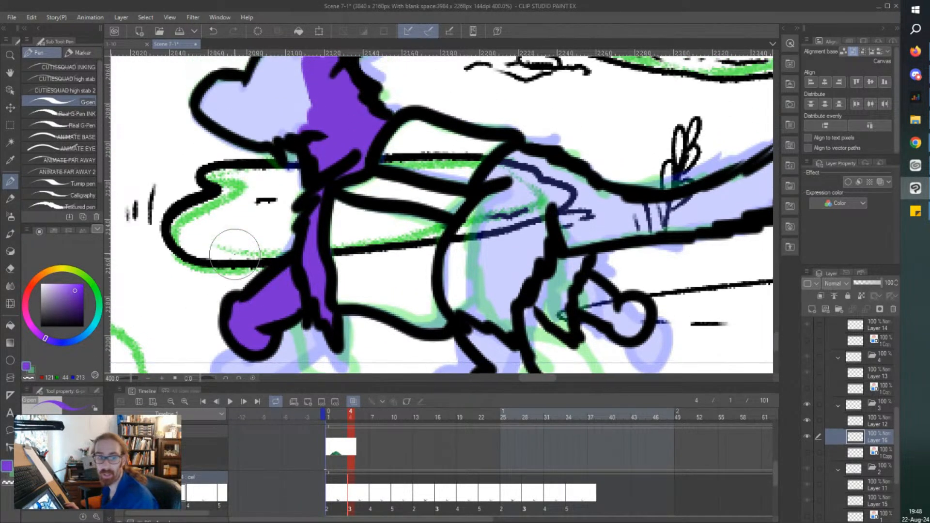
Paint cel 3's head and both ears purple within the line art.
{"action": "scroll", "coordinate": [227, 223], "scroll_direction": "up", "scroll_amount": 5}
{"action": "mouse_move", "coordinate": [257, 204]}
{"action": "left_mouse_down"}
{"action": "mouse_move", "coordinate": [240, 188]}
{"action": "mouse_move", "coordinate": [215, 203]}
{"action": "mouse_move", "coordinate": [215, 190]}
{"action": "mouse_move", "coordinate": [204, 207]}
{"action": "mouse_move", "coordinate": [277, 237]}
{"action": "mouse_move", "coordinate": [262, 217]}
{"action": "mouse_move", "coordinate": [290, 219]}
{"action": "mouse_move", "coordinate": [276, 206]}
{"action": "mouse_move", "coordinate": [295, 198]}
{"action": "mouse_move", "coordinate": [300, 154]}
{"action": "mouse_move", "coordinate": [259, 181]}
{"action": "left_mouse_up"}
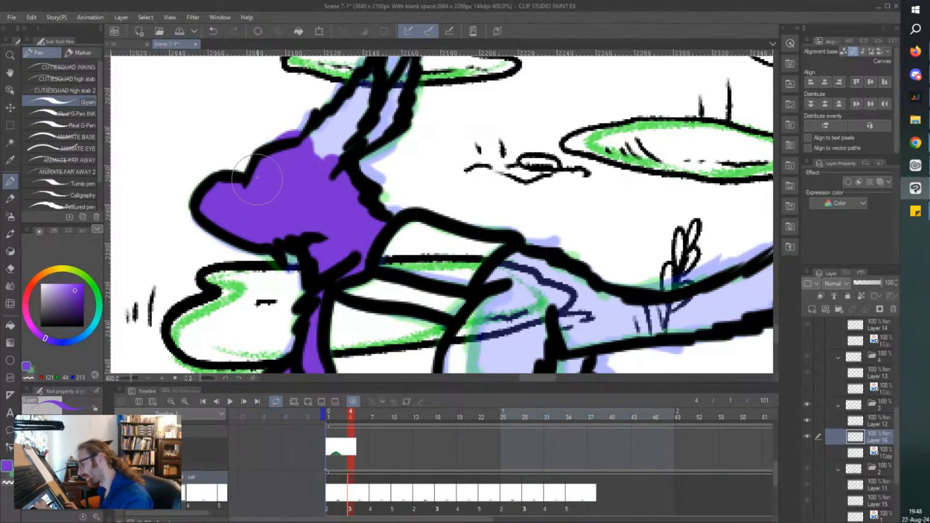
{"action": "key", "text": "e"}
{"action": "key", "text": "p"}
{"action": "mouse_move", "coordinate": [304, 154]}
{"action": "left_mouse_down"}
{"action": "mouse_move", "coordinate": [267, 169]}
{"action": "mouse_move", "coordinate": [319, 143]}
{"action": "mouse_move", "coordinate": [375, 80]}
{"action": "mouse_move", "coordinate": [370, 107]}
{"action": "mouse_move", "coordinate": [310, 165]}
{"action": "mouse_move", "coordinate": [403, 96]}
{"action": "mouse_move", "coordinate": [375, 143]}
{"action": "left_mouse_up"}
{"action": "left_click_drag", "start_coordinate": [390, 108], "coordinate": [412, 65]}
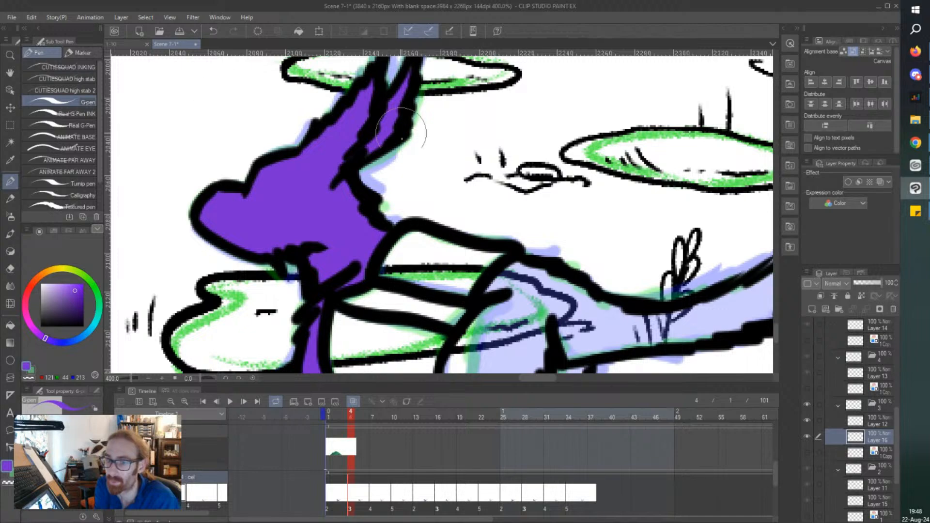
{"action": "key", "text": "alt+Tab"}
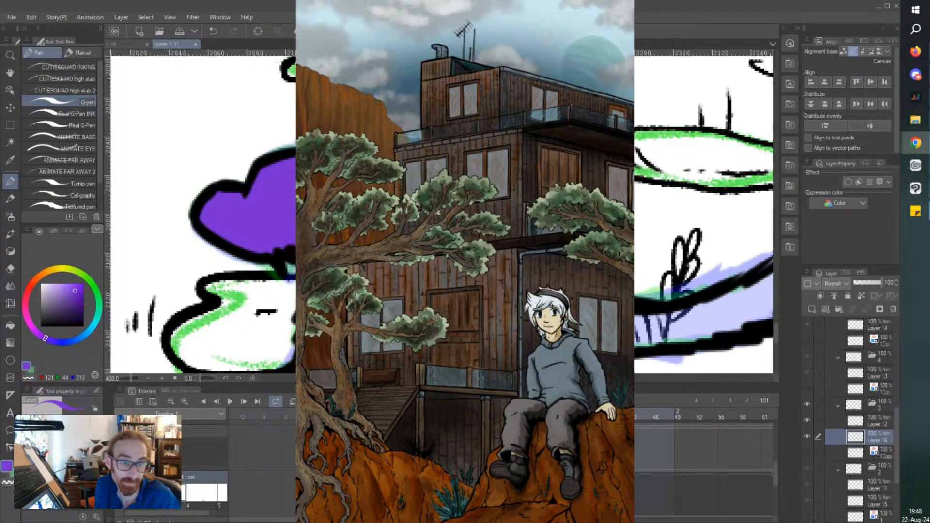
{"action": "key", "text": "alt+Tab"}
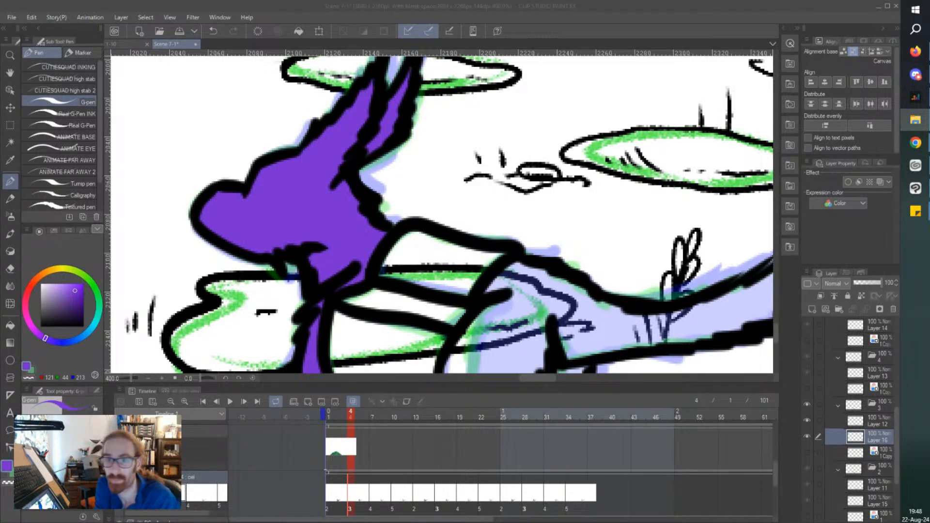
{"action": "left_click", "coordinate": [517, 28]}
Paint cel 3's haunch and both hind legs purple, including the paws.
{"action": "key", "text": "ctrl+minus"}
{"action": "key", "text": "ctrl+minus"}
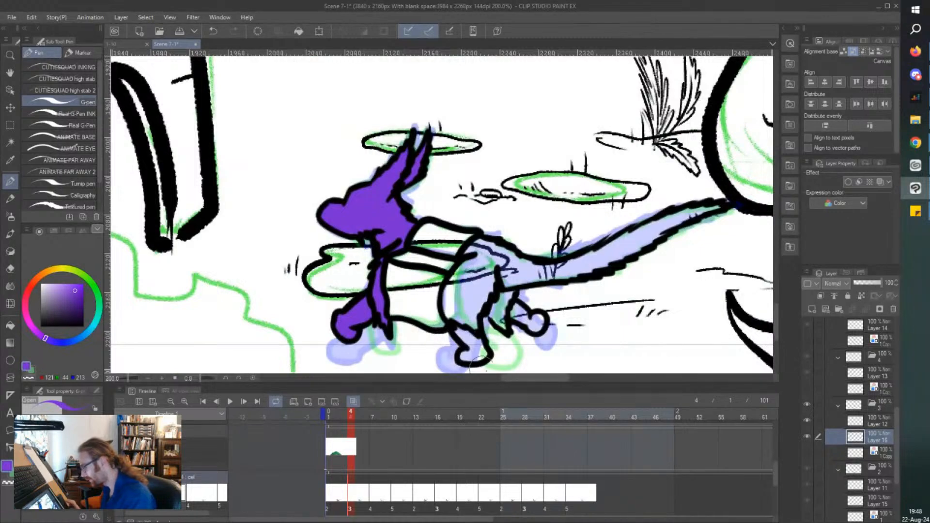
{"action": "key", "text": "ctrl+plus"}
{"action": "key", "text": "ctrl+plus"}
{"action": "key", "text": "ctrl+minus"}
{"action": "key", "text": "ctrl+minus"}
{"action": "left_click_drag", "start_coordinate": [383, 247], "coordinate": [339, 276]}
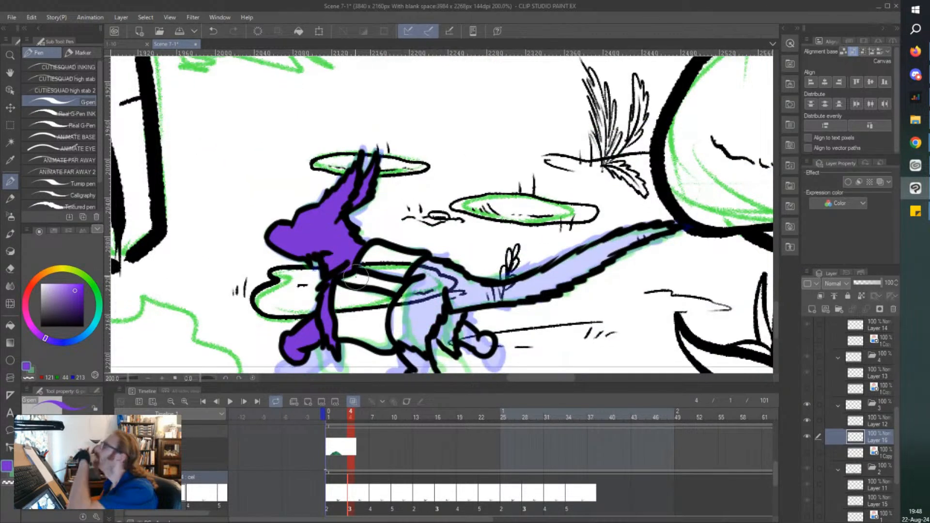
{"action": "scroll", "coordinate": [356, 277], "scroll_direction": "down", "scroll_amount": 4}
{"action": "scroll", "coordinate": [419, 278], "scroll_direction": "up", "scroll_amount": 2}
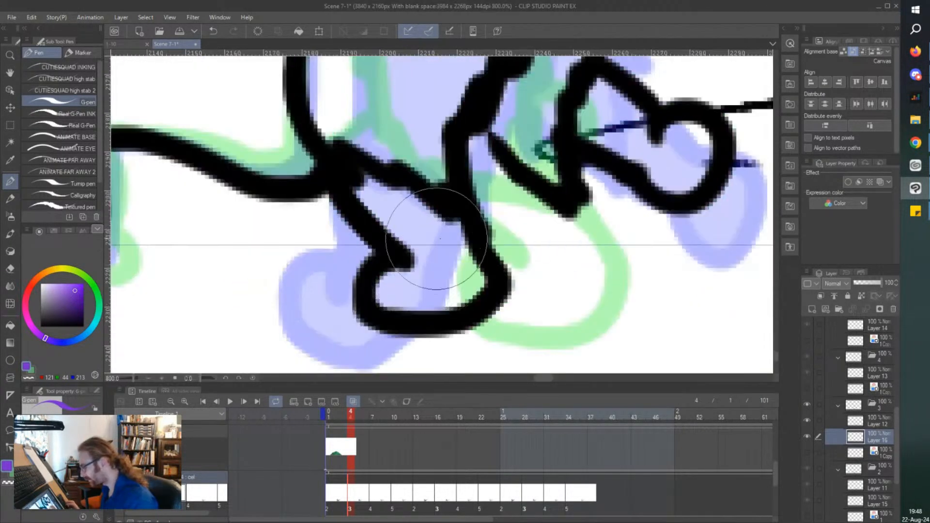
{"action": "mouse_move", "coordinate": [440, 225]}
{"action": "left_mouse_down"}
{"action": "mouse_move", "coordinate": [461, 231]}
{"action": "mouse_move", "coordinate": [453, 272]}
{"action": "mouse_move", "coordinate": [428, 228]}
{"action": "mouse_move", "coordinate": [381, 197]}
{"action": "mouse_move", "coordinate": [431, 306]}
{"action": "mouse_move", "coordinate": [393, 282]}
{"action": "left_mouse_up"}
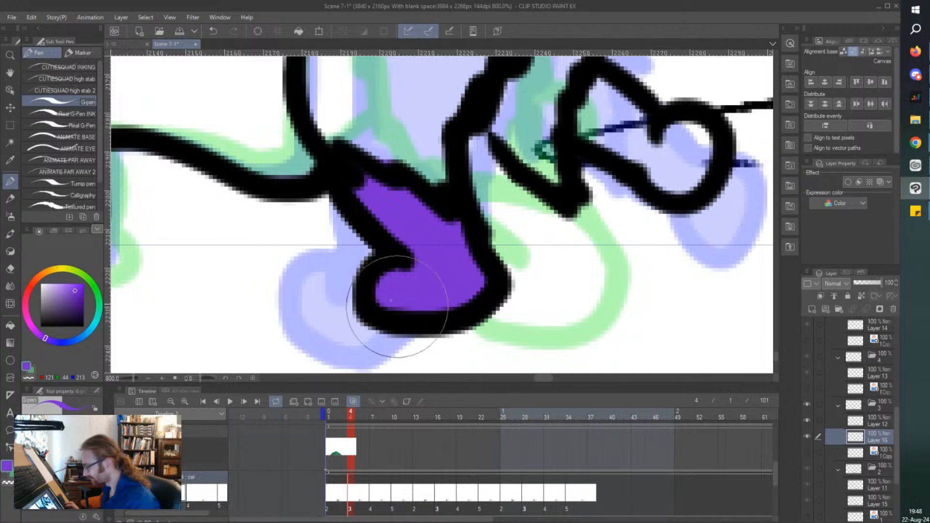
{"action": "scroll", "coordinate": [390, 280], "scroll_direction": "down", "scroll_amount": 1}
{"action": "mouse_move", "coordinate": [409, 109]}
{"action": "left_mouse_down"}
{"action": "mouse_move", "coordinate": [412, 134]}
{"action": "mouse_move", "coordinate": [394, 139]}
{"action": "mouse_move", "coordinate": [384, 100]}
{"action": "mouse_move", "coordinate": [352, 135]}
{"action": "mouse_move", "coordinate": [349, 200]}
{"action": "mouse_move", "coordinate": [355, 175]}
{"action": "mouse_move", "coordinate": [366, 213]}
{"action": "mouse_move", "coordinate": [402, 237]}
{"action": "left_mouse_up"}
{"action": "mouse_move", "coordinate": [442, 190]}
{"action": "left_mouse_down"}
{"action": "mouse_move", "coordinate": [464, 232]}
{"action": "mouse_move", "coordinate": [463, 164]}
{"action": "mouse_move", "coordinate": [472, 156]}
{"action": "mouse_move", "coordinate": [492, 207]}
{"action": "mouse_move", "coordinate": [486, 181]}
{"action": "mouse_move", "coordinate": [518, 206]}
{"action": "mouse_move", "coordinate": [538, 204]}
{"action": "mouse_move", "coordinate": [528, 228]}
{"action": "mouse_move", "coordinate": [516, 204]}
{"action": "mouse_move", "coordinate": [507, 222]}
{"action": "left_mouse_up"}
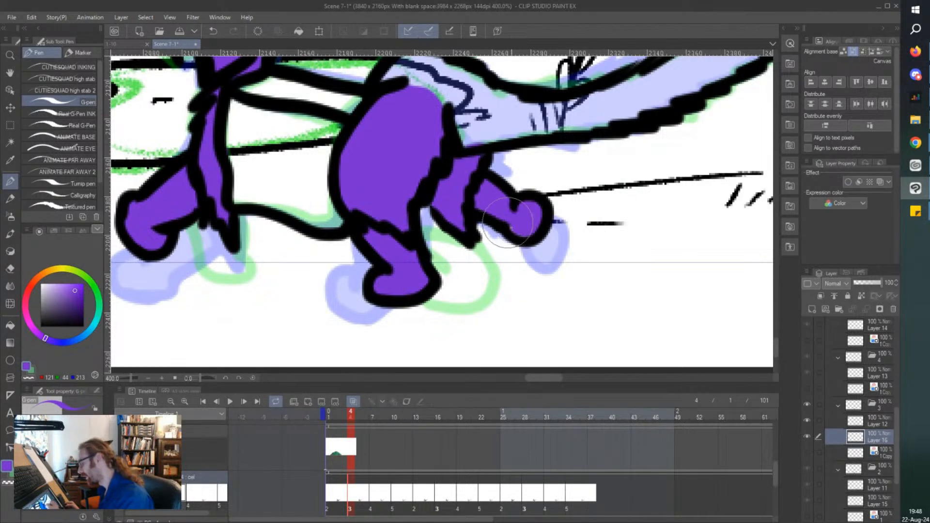
Paint cel 3's rump behind the box and the base of its tail purple.
{"action": "scroll", "coordinate": [492, 206], "scroll_direction": "up", "scroll_amount": 5}
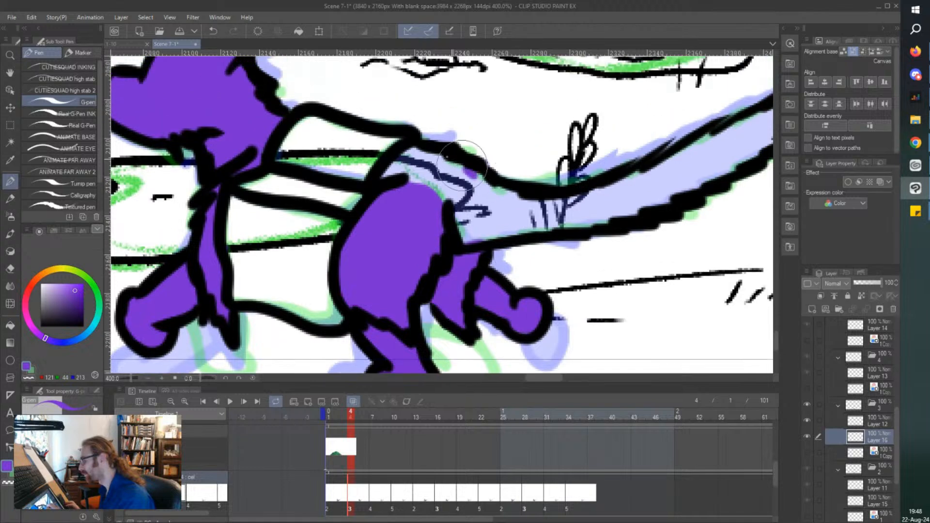
{"action": "mouse_move", "coordinate": [478, 170]}
{"action": "left_mouse_down"}
{"action": "mouse_move", "coordinate": [411, 145]}
{"action": "mouse_move", "coordinate": [384, 181]}
{"action": "mouse_move", "coordinate": [477, 188]}
{"action": "mouse_move", "coordinate": [450, 198]}
{"action": "mouse_move", "coordinate": [481, 156]}
{"action": "left_mouse_up"}
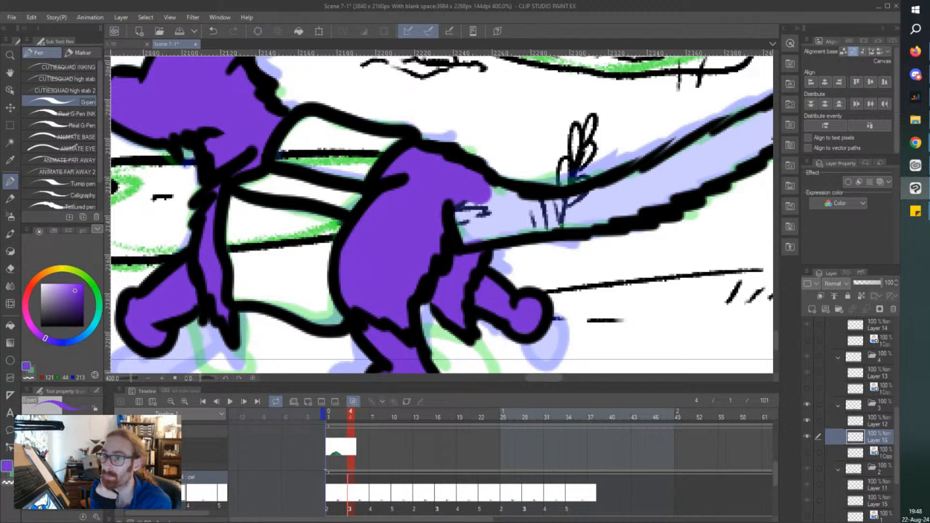
{"action": "key", "text": "alt+Tab"}
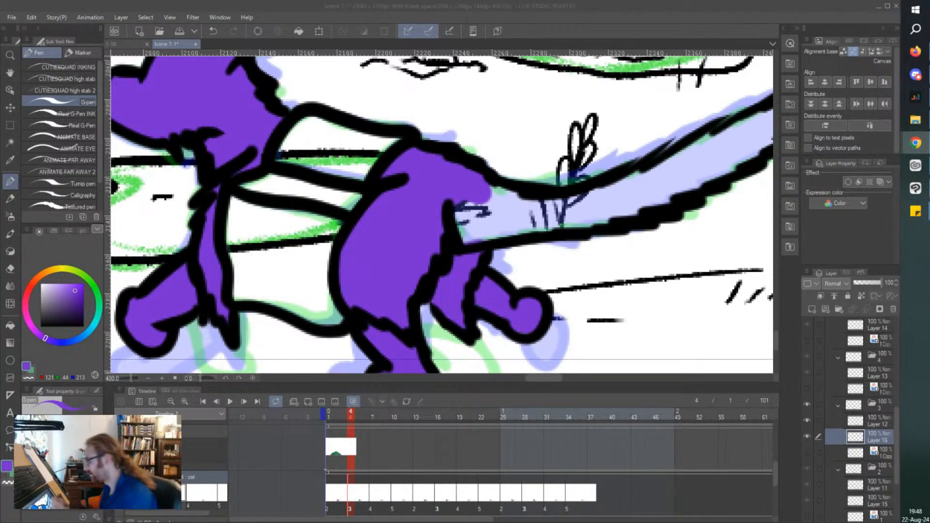
{"action": "key", "text": "alt+Tab"}
{"action": "left_click_drag", "start_coordinate": [494, 198], "coordinate": [543, 222]}
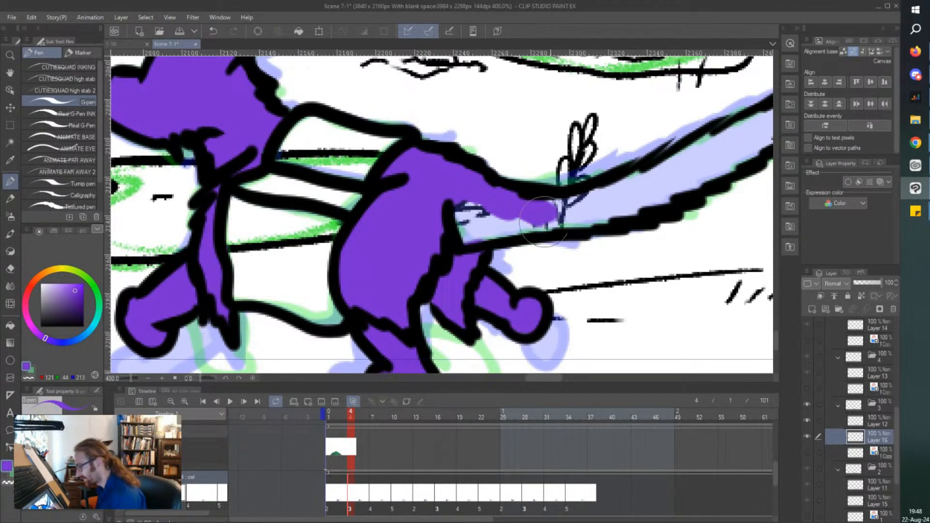
{"action": "mouse_move", "coordinate": [476, 196]}
{"action": "left_mouse_down"}
{"action": "mouse_move", "coordinate": [490, 212]}
{"action": "mouse_move", "coordinate": [483, 233]}
{"action": "mouse_move", "coordinate": [446, 234]}
{"action": "left_mouse_up"}
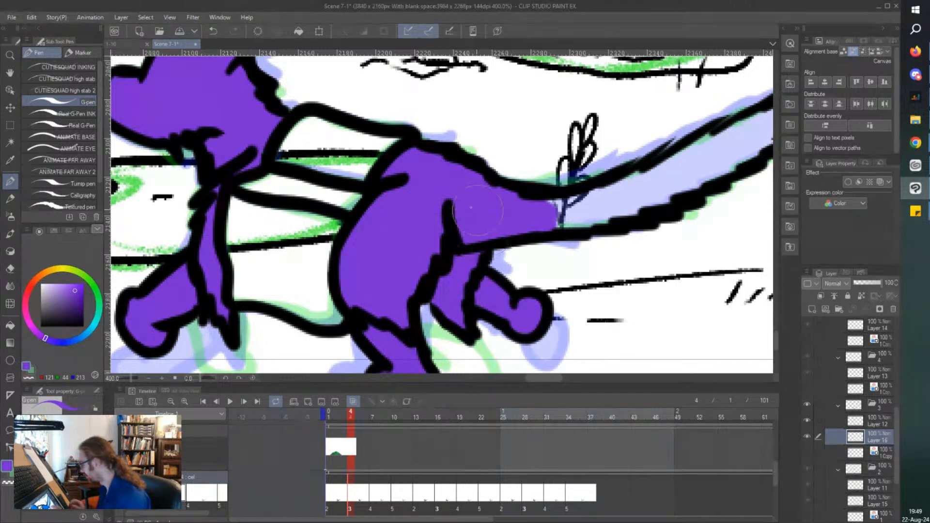
Paint the rest of cel 3's long tail purple out to its tip.
{"action": "scroll", "coordinate": [530, 140], "scroll_direction": "right", "scroll_amount": 10}
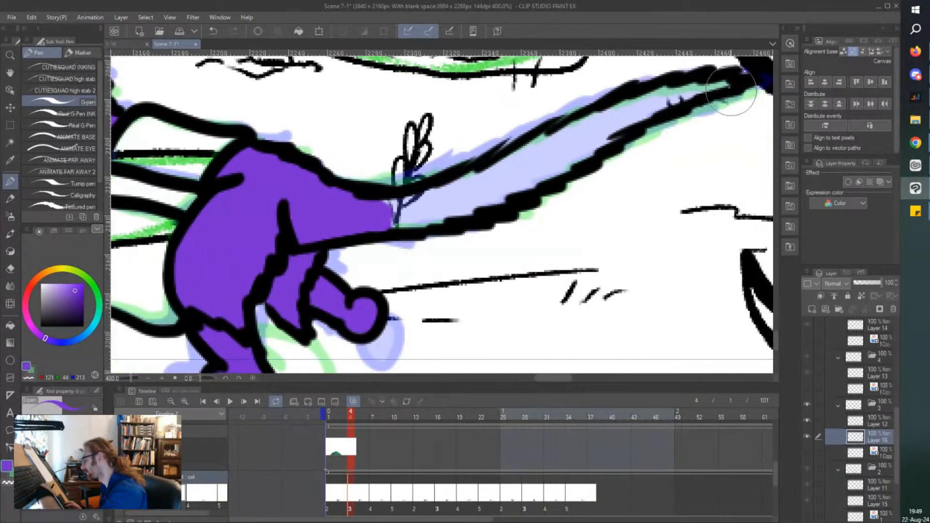
{"action": "mouse_move", "coordinate": [730, 91]}
{"action": "left_mouse_down"}
{"action": "mouse_move", "coordinate": [693, 90]}
{"action": "mouse_move", "coordinate": [552, 143]}
{"action": "left_mouse_up"}
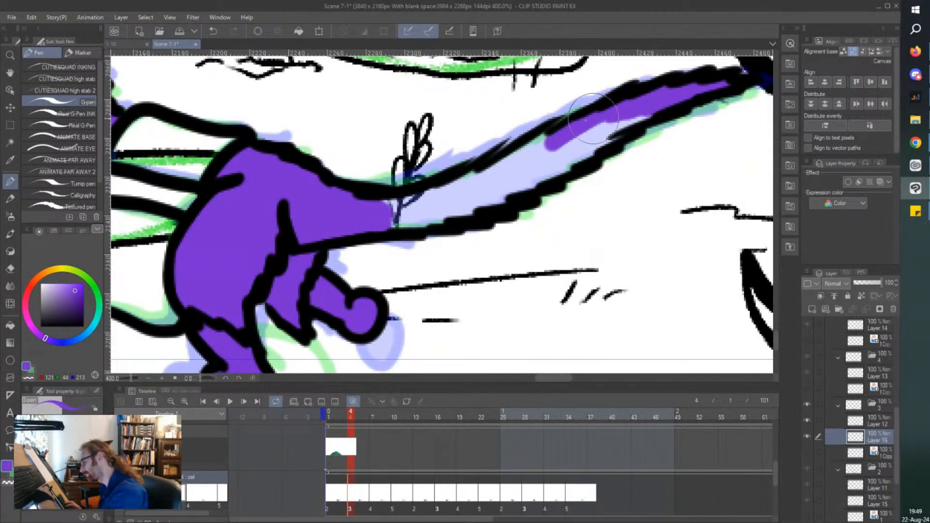
{"action": "mouse_move", "coordinate": [593, 117]}
{"action": "left_mouse_down"}
{"action": "mouse_move", "coordinate": [479, 178]}
{"action": "mouse_move", "coordinate": [390, 209]}
{"action": "mouse_move", "coordinate": [439, 200]}
{"action": "mouse_move", "coordinate": [402, 226]}
{"action": "mouse_move", "coordinate": [461, 210]}
{"action": "mouse_move", "coordinate": [650, 112]}
{"action": "mouse_move", "coordinate": [566, 143]}
{"action": "left_mouse_up"}
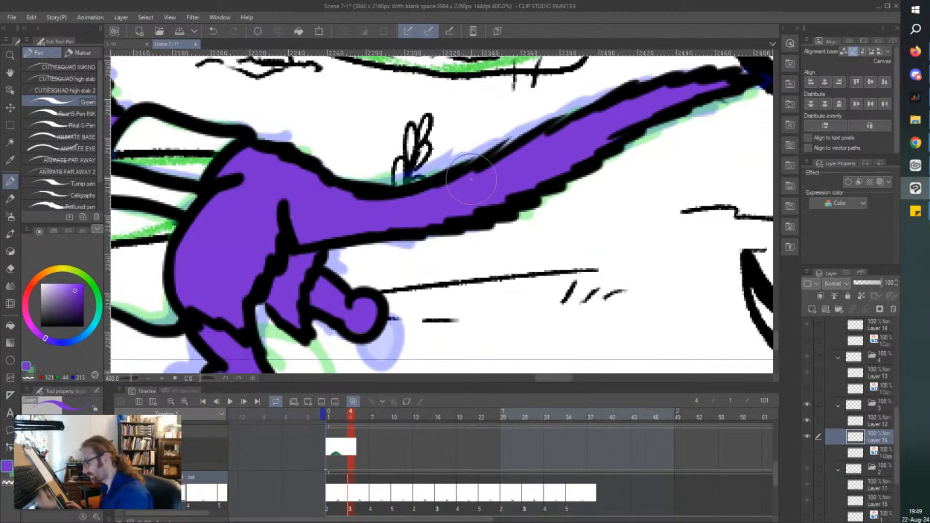
Go to cel 4 and add a new raster layer between its line art and rough sketch.
{"action": "left_click", "coordinate": [371, 474]}
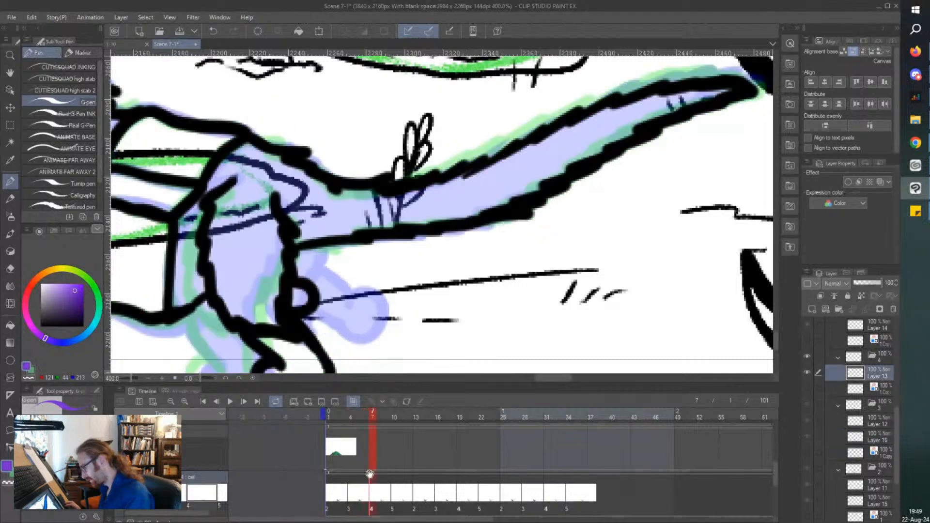
{"action": "left_click_drag", "start_coordinate": [724, 95], "coordinate": [706, 98]}
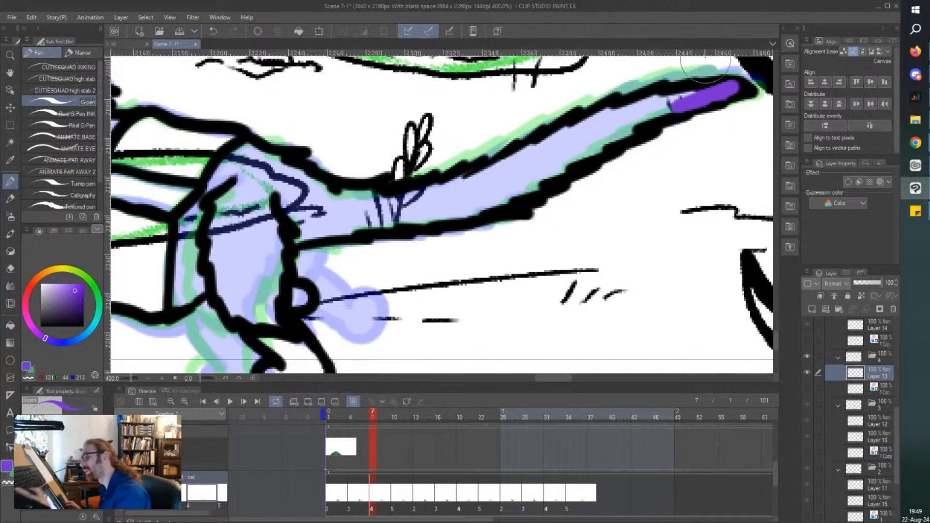
{"action": "key", "text": "ctrl+z"}
{"action": "left_click", "coordinate": [855, 391]}
{"action": "left_click", "coordinate": [813, 310]}
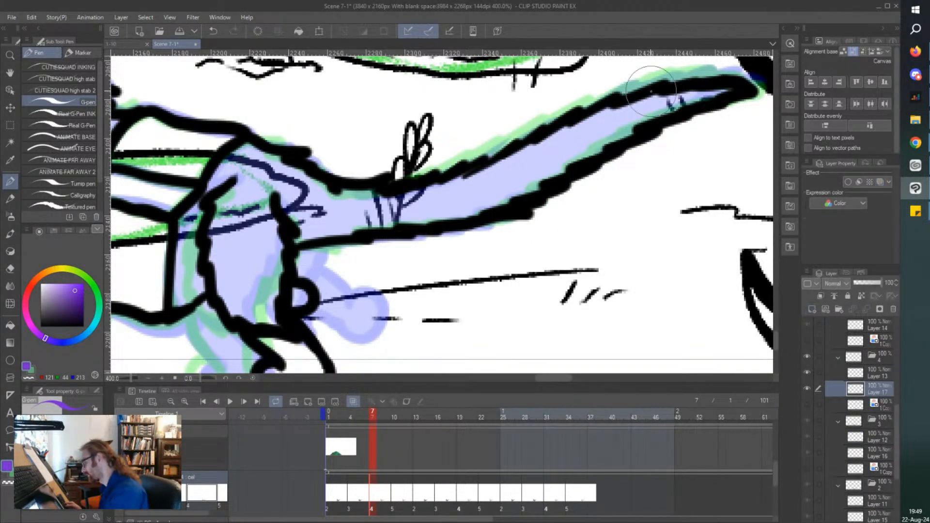
Paint cel 4's long tail, rump and haunch purple beneath the line art.
{"action": "mouse_move", "coordinate": [722, 94]}
{"action": "left_mouse_down"}
{"action": "mouse_move", "coordinate": [616, 116]}
{"action": "mouse_move", "coordinate": [562, 140]}
{"action": "mouse_move", "coordinate": [624, 131]}
{"action": "mouse_move", "coordinate": [485, 206]}
{"action": "mouse_move", "coordinate": [298, 232]}
{"action": "mouse_move", "coordinate": [479, 185]}
{"action": "mouse_move", "coordinate": [424, 196]}
{"action": "left_mouse_up"}
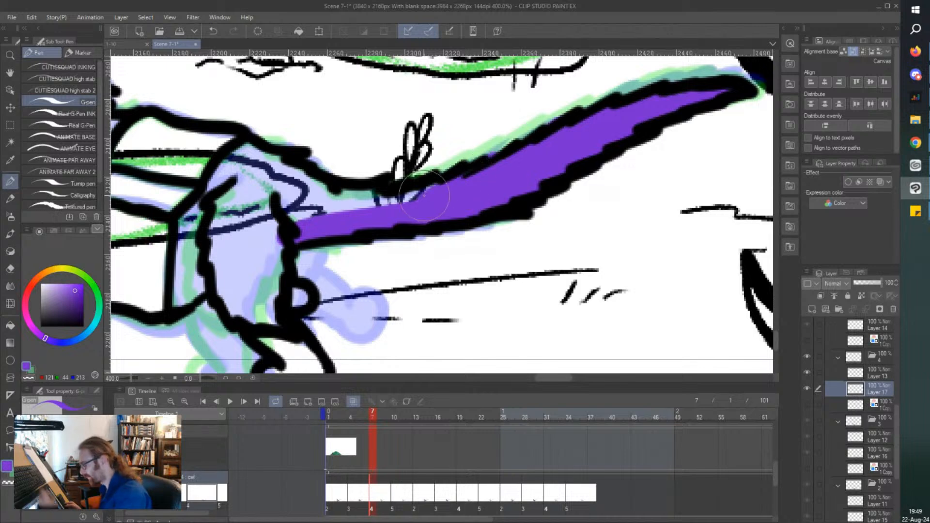
{"action": "key", "text": "e"}
{"action": "key", "text": "p"}
{"action": "mouse_move", "coordinate": [491, 145]}
{"action": "left_mouse_down"}
{"action": "mouse_move", "coordinate": [458, 161]}
{"action": "mouse_move", "coordinate": [501, 175]}
{"action": "mouse_move", "coordinate": [517, 157]}
{"action": "mouse_move", "coordinate": [433, 194]}
{"action": "mouse_move", "coordinate": [309, 202]}
{"action": "mouse_move", "coordinate": [364, 216]}
{"action": "mouse_move", "coordinate": [334, 218]}
{"action": "mouse_move", "coordinate": [321, 200]}
{"action": "mouse_move", "coordinate": [409, 211]}
{"action": "mouse_move", "coordinate": [327, 193]}
{"action": "mouse_move", "coordinate": [245, 155]}
{"action": "mouse_move", "coordinate": [278, 186]}
{"action": "mouse_move", "coordinate": [262, 211]}
{"action": "mouse_move", "coordinate": [269, 230]}
{"action": "mouse_move", "coordinate": [197, 251]}
{"action": "left_mouse_up"}
{"action": "left_click_drag", "start_coordinate": [145, 139], "coordinate": [194, 136]}
Paint cel 4's lower hind leg and hind paws purple.
{"action": "scroll", "coordinate": [199, 133], "scroll_direction": "down", "scroll_amount": 2}
{"action": "scroll", "coordinate": [241, 240], "scroll_direction": "up", "scroll_amount": 2}
{"action": "mouse_move", "coordinate": [307, 178]}
{"action": "left_mouse_down"}
{"action": "mouse_move", "coordinate": [284, 114]}
{"action": "mouse_move", "coordinate": [290, 172]}
{"action": "mouse_move", "coordinate": [259, 119]}
{"action": "mouse_move", "coordinate": [245, 115]}
{"action": "mouse_move", "coordinate": [227, 165]}
{"action": "left_mouse_up"}
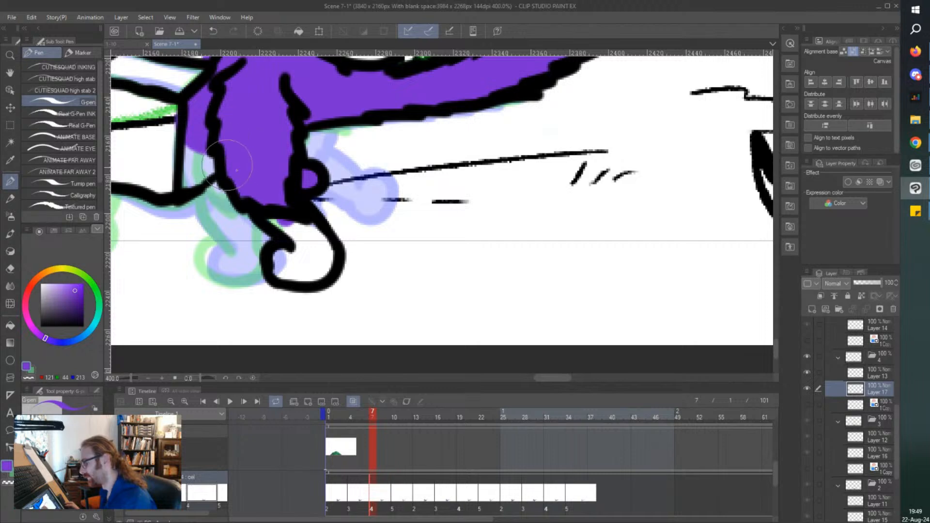
{"action": "mouse_move", "coordinate": [303, 224]}
{"action": "left_mouse_down"}
{"action": "mouse_move", "coordinate": [322, 239]}
{"action": "mouse_move", "coordinate": [316, 277]}
{"action": "mouse_move", "coordinate": [290, 231]}
{"action": "mouse_move", "coordinate": [272, 220]}
{"action": "mouse_move", "coordinate": [306, 274]}
{"action": "mouse_move", "coordinate": [278, 275]}
{"action": "left_mouse_up"}
Paint cel 4's front paw, front leg and chest fur in front of the box purple.
{"action": "scroll", "coordinate": [278, 273], "scroll_direction": "left", "scroll_amount": 5}
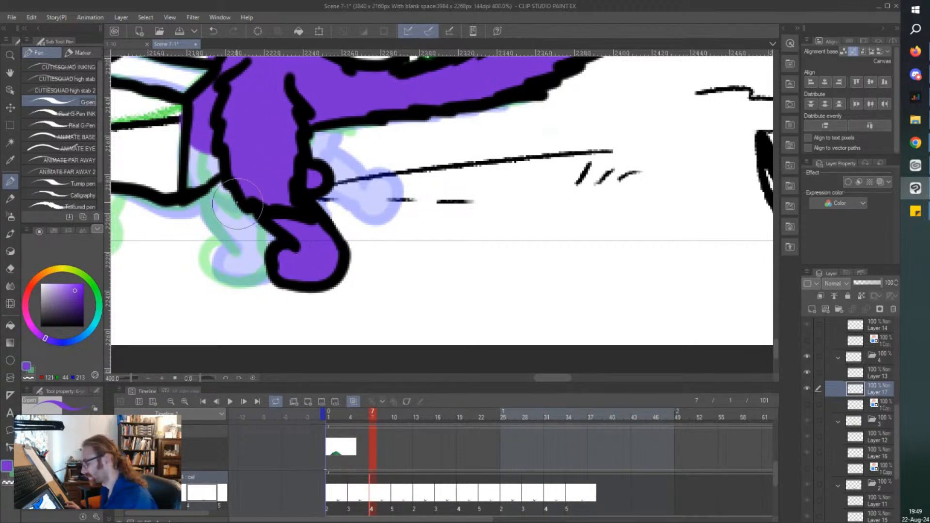
{"action": "scroll", "coordinate": [140, 89], "scroll_direction": "left", "scroll_amount": 3}
{"action": "mouse_move", "coordinate": [291, 186]}
{"action": "left_mouse_down"}
{"action": "mouse_move", "coordinate": [307, 247]}
{"action": "mouse_move", "coordinate": [279, 186]}
{"action": "mouse_move", "coordinate": [286, 247]}
{"action": "mouse_move", "coordinate": [263, 174]}
{"action": "mouse_move", "coordinate": [269, 230]}
{"action": "mouse_move", "coordinate": [267, 176]}
{"action": "left_mouse_up"}
{"action": "scroll", "coordinate": [262, 151], "scroll_direction": "up", "scroll_amount": 2}
{"action": "scroll", "coordinate": [265, 156], "scroll_direction": "up", "scroll_amount": 6}
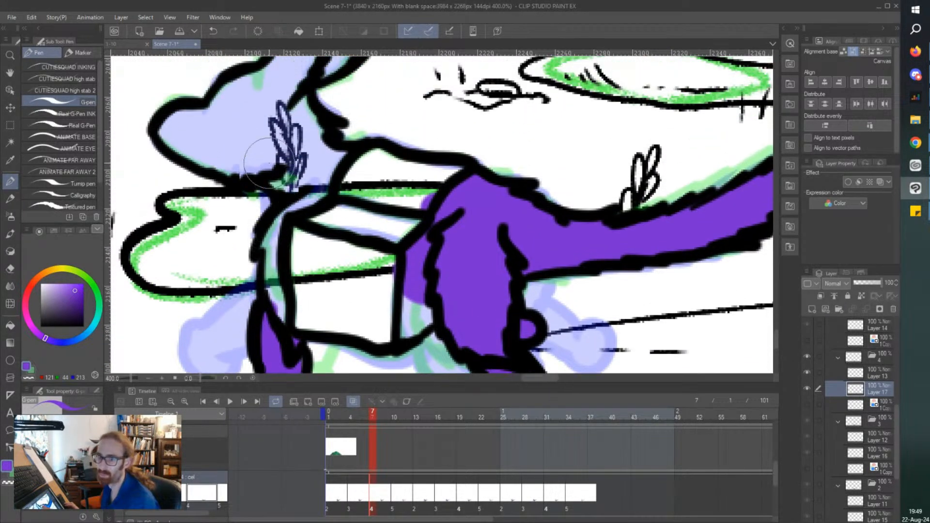
{"action": "mouse_move", "coordinate": [281, 253]}
{"action": "left_mouse_down"}
{"action": "mouse_move", "coordinate": [266, 295]}
{"action": "mouse_move", "coordinate": [279, 252]}
{"action": "mouse_move", "coordinate": [266, 299]}
{"action": "mouse_move", "coordinate": [271, 273]}
{"action": "mouse_move", "coordinate": [273, 328]}
{"action": "left_mouse_up"}
{"action": "left_click_drag", "start_coordinate": [288, 256], "coordinate": [333, 189]}
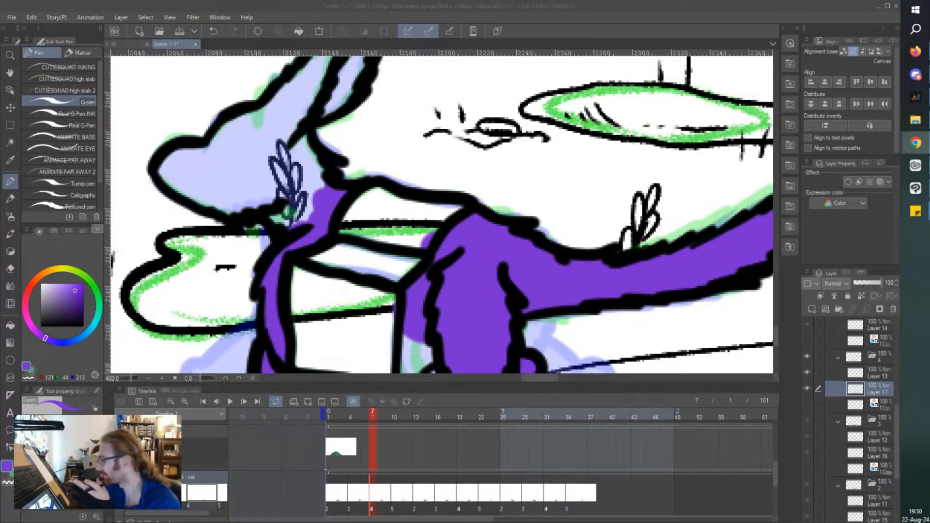
Paint cel 4's head and both ears purple, and save the scene.
{"action": "mouse_move", "coordinate": [280, 187]}
{"action": "left_mouse_down"}
{"action": "mouse_move", "coordinate": [307, 178]}
{"action": "mouse_move", "coordinate": [299, 139]}
{"action": "mouse_move", "coordinate": [313, 160]}
{"action": "mouse_move", "coordinate": [306, 195]}
{"action": "mouse_move", "coordinate": [289, 168]}
{"action": "mouse_move", "coordinate": [282, 222]}
{"action": "mouse_move", "coordinate": [257, 153]}
{"action": "mouse_move", "coordinate": [257, 174]}
{"action": "mouse_move", "coordinate": [221, 150]}
{"action": "mouse_move", "coordinate": [171, 161]}
{"action": "mouse_move", "coordinate": [175, 182]}
{"action": "mouse_move", "coordinate": [164, 167]}
{"action": "mouse_move", "coordinate": [174, 186]}
{"action": "mouse_move", "coordinate": [240, 211]}
{"action": "mouse_move", "coordinate": [243, 166]}
{"action": "mouse_move", "coordinate": [221, 187]}
{"action": "mouse_move", "coordinate": [188, 176]}
{"action": "left_mouse_up"}
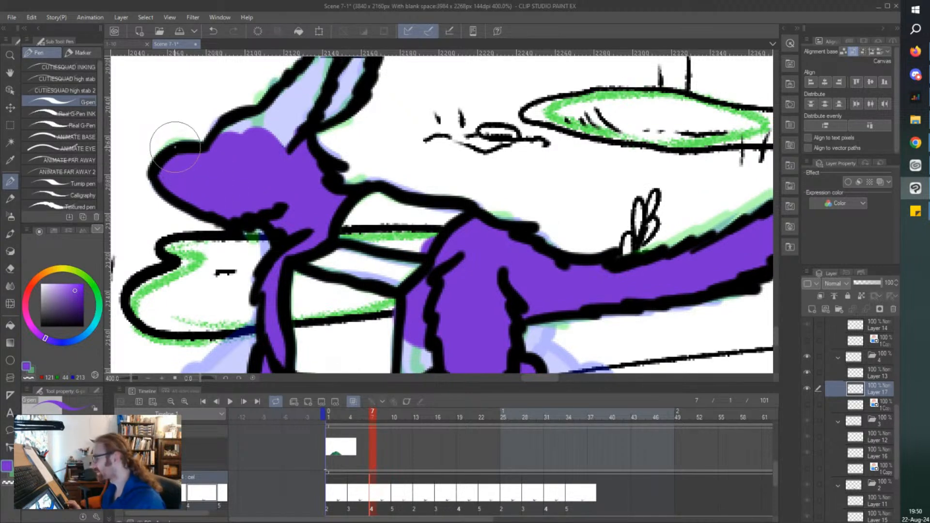
{"action": "scroll", "coordinate": [363, 111], "scroll_direction": "up", "scroll_amount": 3}
{"action": "mouse_move", "coordinate": [364, 110]}
{"action": "left_mouse_down"}
{"action": "mouse_move", "coordinate": [339, 173]}
{"action": "mouse_move", "coordinate": [332, 151]}
{"action": "mouse_move", "coordinate": [349, 124]}
{"action": "mouse_move", "coordinate": [364, 130]}
{"action": "mouse_move", "coordinate": [337, 188]}
{"action": "mouse_move", "coordinate": [344, 184]}
{"action": "mouse_move", "coordinate": [338, 162]}
{"action": "mouse_move", "coordinate": [309, 159]}
{"action": "mouse_move", "coordinate": [334, 88]}
{"action": "mouse_move", "coordinate": [279, 209]}
{"action": "mouse_move", "coordinate": [323, 104]}
{"action": "mouse_move", "coordinate": [278, 177]}
{"action": "mouse_move", "coordinate": [288, 151]}
{"action": "mouse_move", "coordinate": [226, 192]}
{"action": "left_mouse_up"}
{"action": "key", "text": "e"}
{"action": "key", "text": "p"}
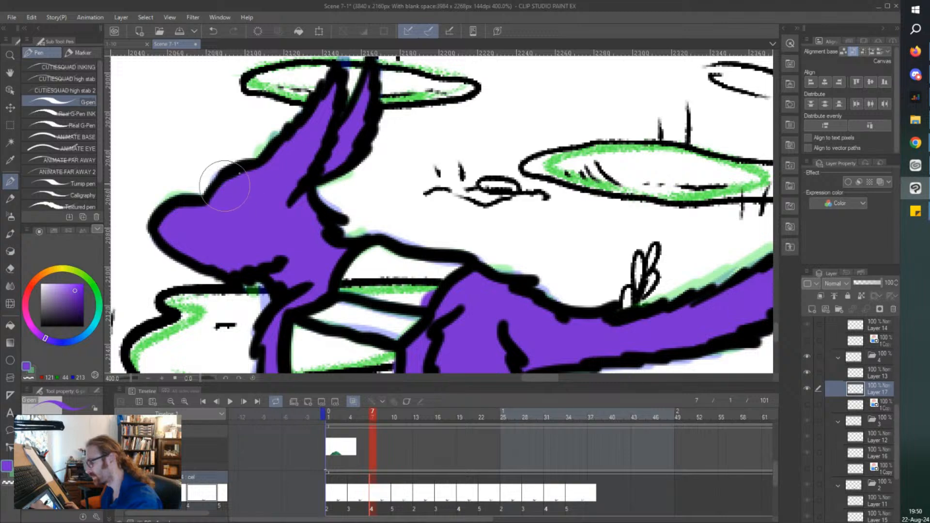
{"action": "scroll", "coordinate": [258, 124], "scroll_direction": "down", "scroll_amount": 2}
{"action": "scroll", "coordinate": [257, 124], "scroll_direction": "down", "scroll_amount": 1}
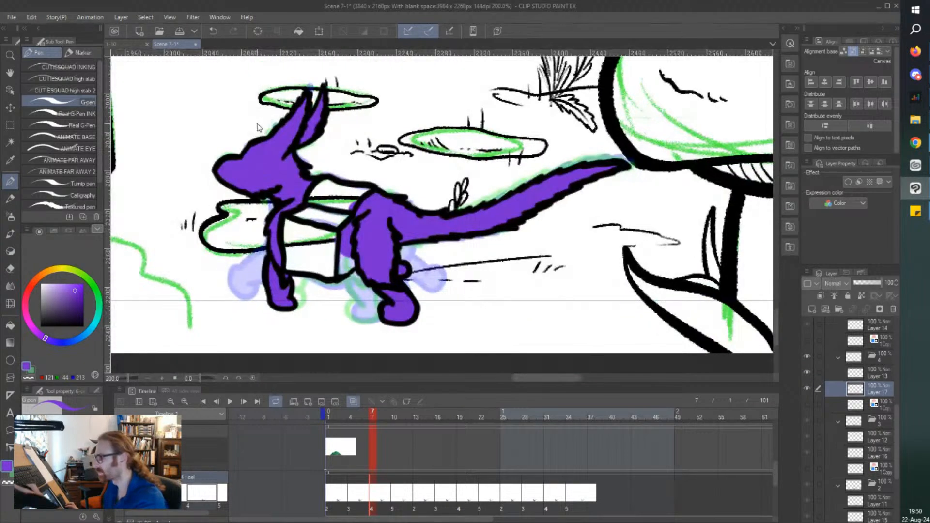
{"action": "key", "text": "ctrl+s"}
Go to cel 5 and add a new raster layer directly below its line art.
{"action": "left_click", "coordinate": [387, 472]}
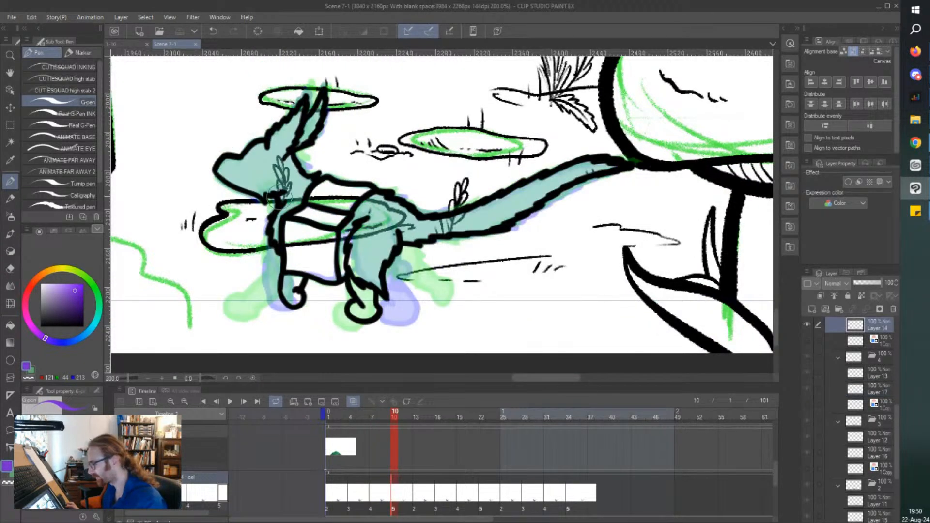
{"action": "left_click", "coordinate": [812, 309]}
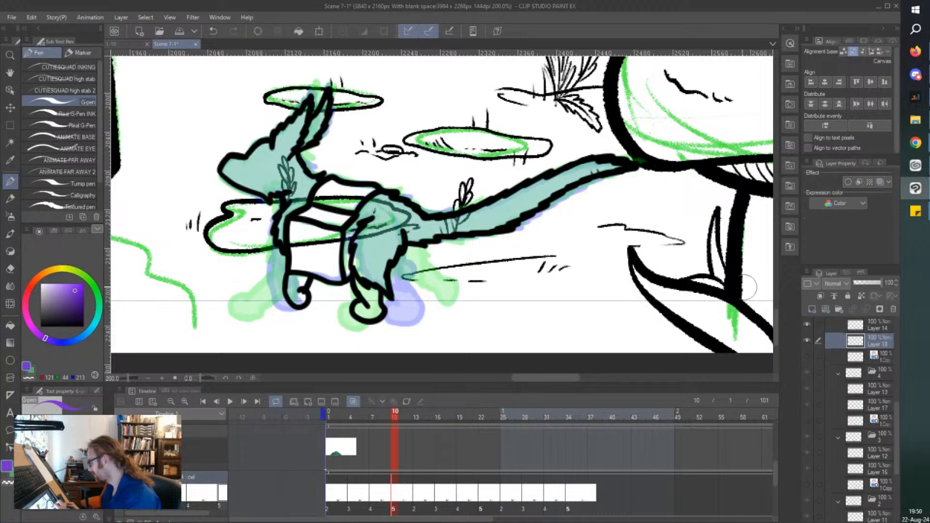
Paint cel 5's head and both ears purple beneath the line art.
{"action": "scroll", "coordinate": [320, 119], "scroll_direction": "up", "scroll_amount": 2}
{"action": "left_click_drag", "start_coordinate": [345, 96], "coordinate": [314, 170]}
{"action": "left_click_drag", "start_coordinate": [340, 123], "coordinate": [298, 177]}
{"action": "left_click_drag", "start_coordinate": [315, 116], "coordinate": [265, 203]}
{"action": "left_click_drag", "start_coordinate": [284, 114], "coordinate": [233, 204]}
{"action": "mouse_move", "coordinate": [264, 146]}
{"action": "left_mouse_down"}
{"action": "mouse_move", "coordinate": [244, 171]}
{"action": "mouse_move", "coordinate": [272, 233]}
{"action": "mouse_move", "coordinate": [291, 223]}
{"action": "mouse_move", "coordinate": [310, 257]}
{"action": "mouse_move", "coordinate": [264, 315]}
{"action": "mouse_move", "coordinate": [240, 267]}
{"action": "mouse_move", "coordinate": [150, 235]}
{"action": "mouse_move", "coordinate": [162, 207]}
{"action": "mouse_move", "coordinate": [192, 262]}
{"action": "left_mouse_up"}
{"action": "mouse_move", "coordinate": [185, 223]}
{"action": "left_mouse_down"}
{"action": "mouse_move", "coordinate": [215, 182]}
{"action": "mouse_move", "coordinate": [233, 192]}
{"action": "mouse_move", "coordinate": [231, 257]}
{"action": "mouse_move", "coordinate": [191, 232]}
{"action": "left_mouse_up"}
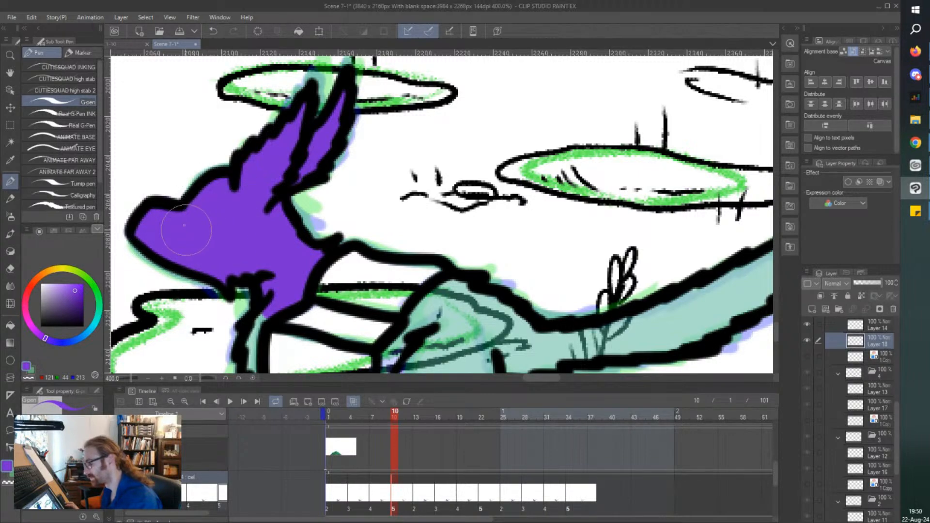
Paint cel 5's front leg, front paw, lower hind leg and hind paw purple.
{"action": "scroll", "coordinate": [147, 179], "scroll_direction": "down", "scroll_amount": 3}
{"action": "scroll", "coordinate": [183, 242], "scroll_direction": "up", "scroll_amount": 3}
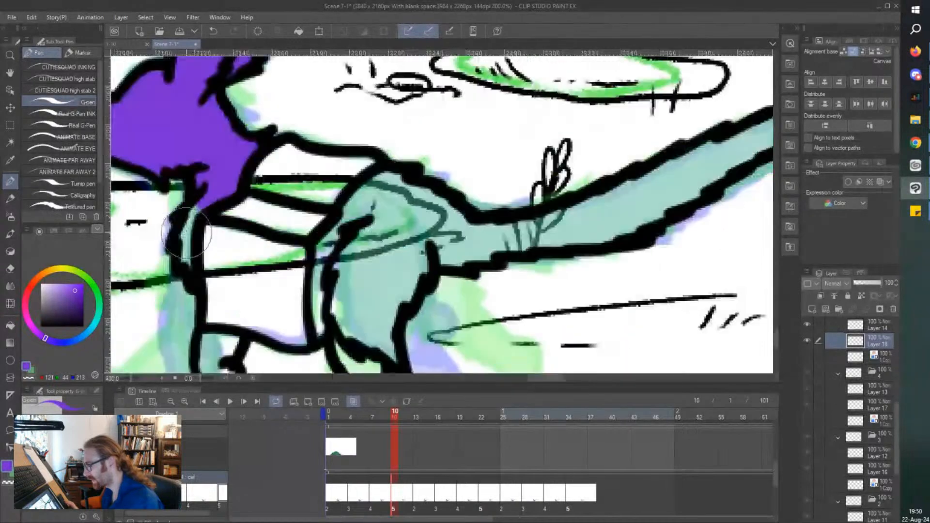
{"action": "scroll", "coordinate": [196, 214], "scroll_direction": "down", "scroll_amount": 3}
{"action": "scroll", "coordinate": [208, 257], "scroll_direction": "up", "scroll_amount": 3}
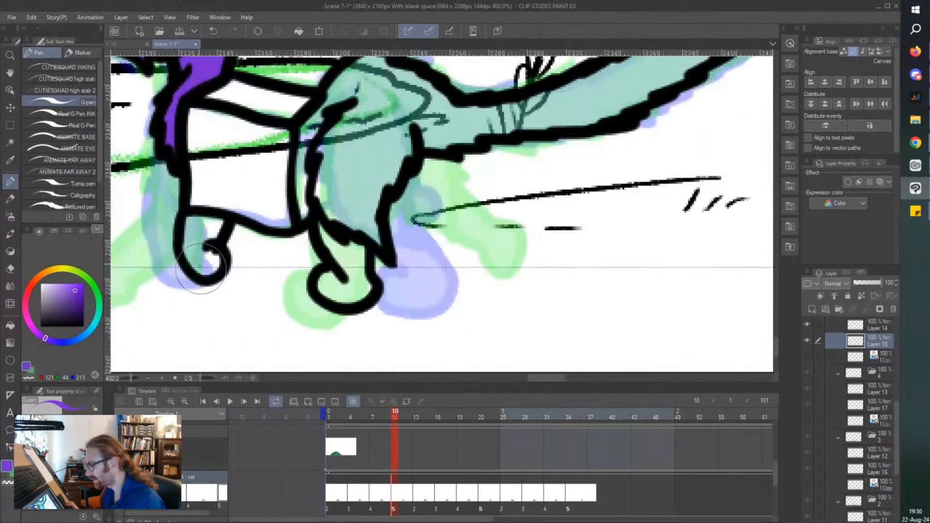
{"action": "mouse_move", "coordinate": [204, 255]}
{"action": "left_mouse_down"}
{"action": "mouse_move", "coordinate": [216, 219]}
{"action": "mouse_move", "coordinate": [201, 222]}
{"action": "mouse_move", "coordinate": [202, 264]}
{"action": "mouse_move", "coordinate": [186, 227]}
{"action": "mouse_move", "coordinate": [191, 255]}
{"action": "left_mouse_up"}
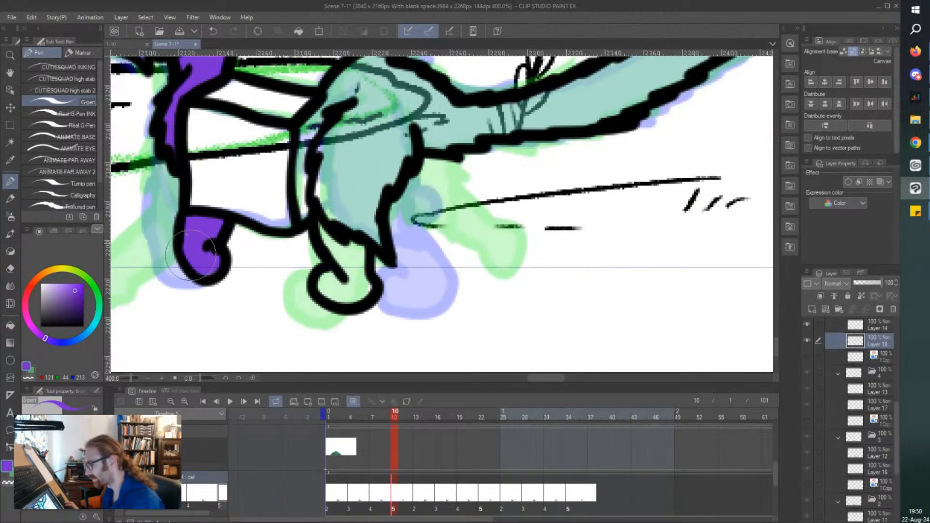
{"action": "mouse_move", "coordinate": [350, 262]}
{"action": "left_mouse_down"}
{"action": "mouse_move", "coordinate": [353, 239]}
{"action": "mouse_move", "coordinate": [323, 238]}
{"action": "mouse_move", "coordinate": [356, 271]}
{"action": "mouse_move", "coordinate": [349, 303]}
{"action": "mouse_move", "coordinate": [322, 298]}
{"action": "mouse_move", "coordinate": [334, 262]}
{"action": "left_mouse_up"}
Paint cel 5's rump and hind thigh purple, and erase the excess paint between the thigh and the box.
{"action": "scroll", "coordinate": [427, 250], "scroll_direction": "up", "scroll_amount": 2}
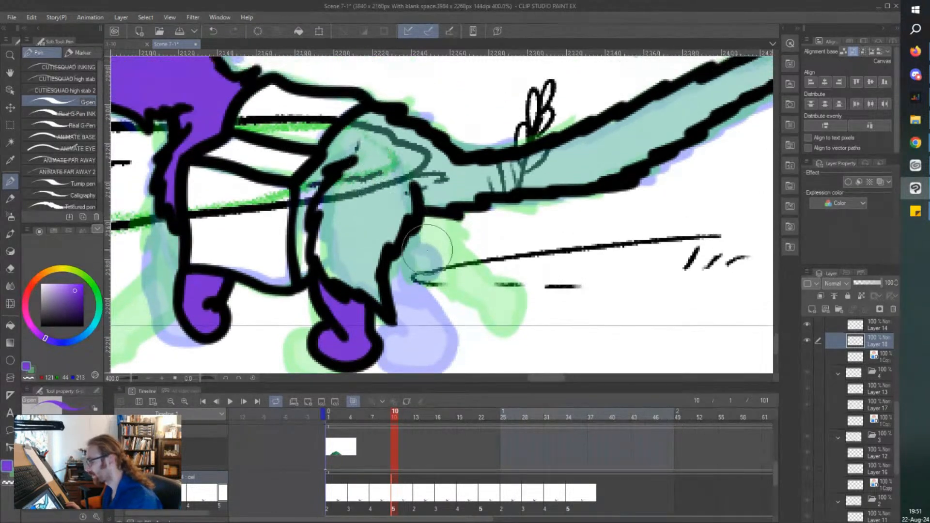
{"action": "mouse_move", "coordinate": [337, 166]}
{"action": "left_mouse_down"}
{"action": "mouse_move", "coordinate": [345, 147]}
{"action": "mouse_move", "coordinate": [338, 147]}
{"action": "mouse_move", "coordinate": [381, 121]}
{"action": "mouse_move", "coordinate": [456, 174]}
{"action": "mouse_move", "coordinate": [388, 155]}
{"action": "mouse_move", "coordinate": [375, 167]}
{"action": "mouse_move", "coordinate": [390, 182]}
{"action": "left_mouse_up"}
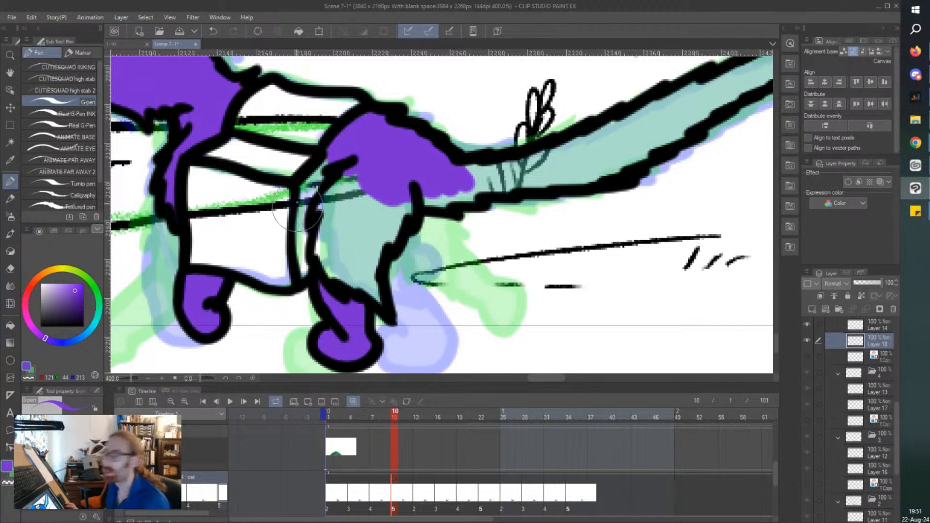
{"action": "mouse_move", "coordinate": [399, 186]}
{"action": "left_mouse_down"}
{"action": "mouse_move", "coordinate": [377, 306]}
{"action": "mouse_move", "coordinate": [388, 212]}
{"action": "mouse_move", "coordinate": [369, 285]}
{"action": "mouse_move", "coordinate": [359, 211]}
{"action": "left_mouse_up"}
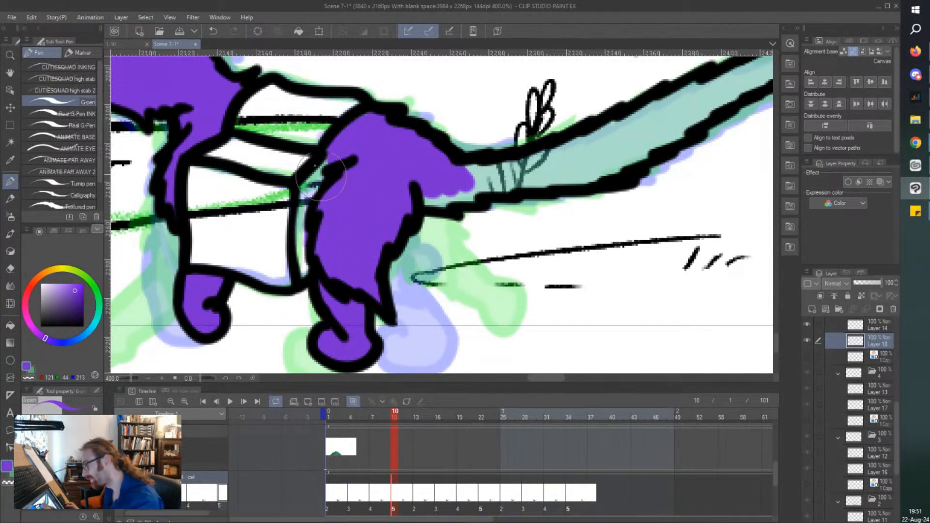
{"action": "key", "text": "e"}
{"action": "mouse_move", "coordinate": [304, 256]}
{"action": "left_mouse_down"}
{"action": "mouse_move", "coordinate": [305, 245]}
{"action": "mouse_move", "coordinate": [322, 251]}
{"action": "left_mouse_up"}
{"action": "key", "text": "p"}
Paint cel 5's tail purple from the rump to the tip.
{"action": "scroll", "coordinate": [302, 154], "scroll_direction": "down", "scroll_amount": 2}
{"action": "mouse_move", "coordinate": [559, 88]}
{"action": "left_mouse_down"}
{"action": "mouse_move", "coordinate": [545, 110]}
{"action": "mouse_move", "coordinate": [547, 137]}
{"action": "mouse_move", "coordinate": [436, 161]}
{"action": "mouse_move", "coordinate": [207, 245]}
{"action": "mouse_move", "coordinate": [150, 283]}
{"action": "mouse_move", "coordinate": [204, 276]}
{"action": "mouse_move", "coordinate": [222, 255]}
{"action": "mouse_move", "coordinate": [274, 259]}
{"action": "mouse_move", "coordinate": [339, 245]}
{"action": "mouse_move", "coordinate": [500, 138]}
{"action": "mouse_move", "coordinate": [257, 245]}
{"action": "mouse_move", "coordinate": [298, 211]}
{"action": "left_mouse_up"}
{"action": "scroll", "coordinate": [543, 111], "scroll_direction": "up", "scroll_amount": 2}
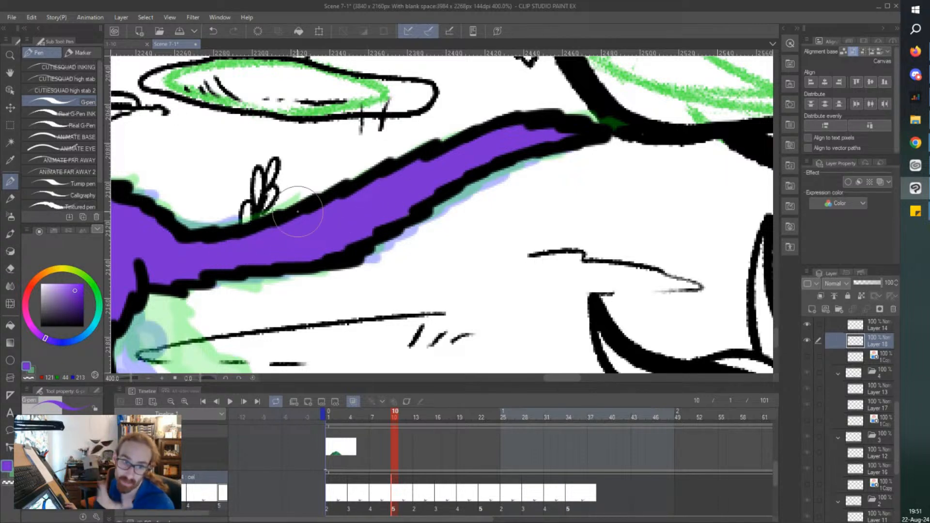
{"action": "scroll", "coordinate": [298, 212], "scroll_direction": "down", "scroll_amount": 2}
{"action": "scroll", "coordinate": [297, 211], "scroll_direction": "left", "scroll_amount": 4}
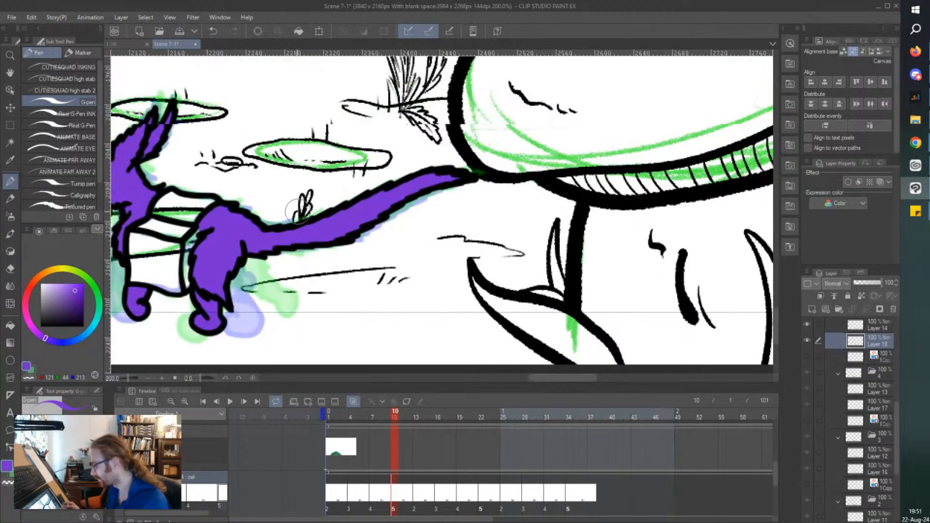
{"action": "scroll", "coordinate": [297, 211], "scroll_direction": "left", "scroll_amount": 2}
Go to cel 2 and paint all faces of the box on the character's back grey (RGB 139, 134, 145).
{"action": "left_click", "coordinate": [337, 492]}
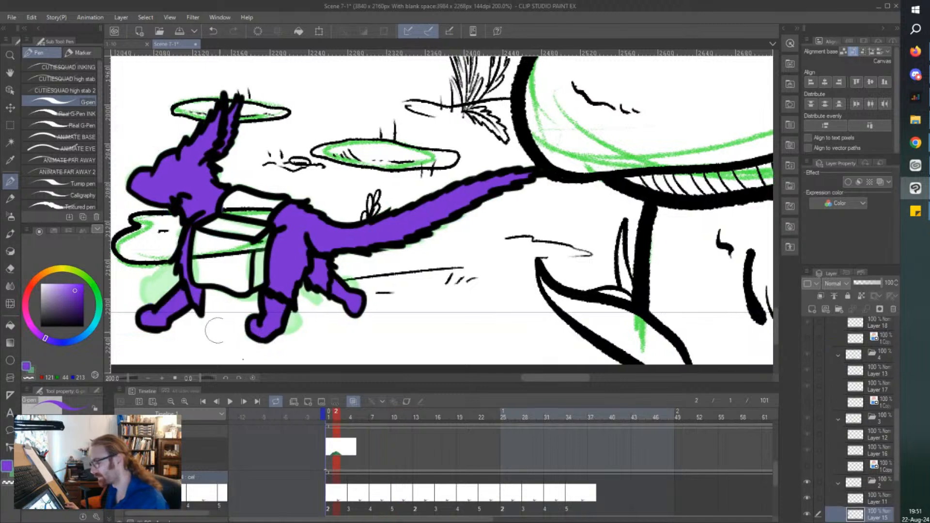
{"action": "scroll", "coordinate": [216, 328], "scroll_direction": "left", "scroll_amount": 2}
{"action": "scroll", "coordinate": [292, 409], "scroll_direction": "left", "scroll_amount": 2}
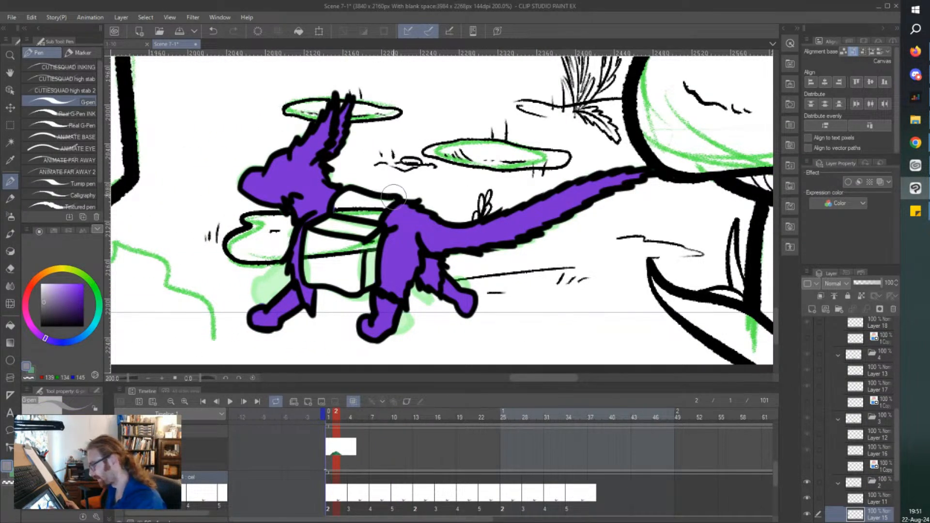
{"action": "scroll", "coordinate": [393, 198], "scroll_direction": "up", "scroll_amount": 2}
{"action": "scroll", "coordinate": [364, 167], "scroll_direction": "down", "scroll_amount": 1}
{"action": "mouse_move", "coordinate": [385, 181]}
{"action": "left_mouse_down"}
{"action": "mouse_move", "coordinate": [371, 198]}
{"action": "mouse_move", "coordinate": [362, 176]}
{"action": "mouse_move", "coordinate": [356, 186]}
{"action": "mouse_move", "coordinate": [335, 171]}
{"action": "mouse_move", "coordinate": [288, 195]}
{"action": "mouse_move", "coordinate": [286, 177]}
{"action": "mouse_move", "coordinate": [271, 245]}
{"action": "mouse_move", "coordinate": [241, 235]}
{"action": "mouse_move", "coordinate": [350, 232]}
{"action": "mouse_move", "coordinate": [295, 241]}
{"action": "left_mouse_up"}
{"action": "scroll", "coordinate": [341, 285], "scroll_direction": "down", "scroll_amount": 2}
{"action": "scroll", "coordinate": [327, 318], "scroll_direction": "up", "scroll_amount": 2}
{"action": "mouse_move", "coordinate": [350, 307]}
{"action": "left_mouse_down"}
{"action": "mouse_move", "coordinate": [365, 310]}
{"action": "mouse_move", "coordinate": [377, 213]}
{"action": "mouse_move", "coordinate": [354, 281]}
{"action": "mouse_move", "coordinate": [330, 284]}
{"action": "mouse_move", "coordinate": [328, 220]}
{"action": "mouse_move", "coordinate": [291, 252]}
{"action": "mouse_move", "coordinate": [237, 228]}
{"action": "mouse_move", "coordinate": [232, 282]}
{"action": "mouse_move", "coordinate": [256, 309]}
{"action": "mouse_move", "coordinate": [339, 317]}
{"action": "mouse_move", "coordinate": [264, 279]}
{"action": "mouse_move", "coordinate": [247, 254]}
{"action": "left_mouse_up"}
{"action": "scroll", "coordinate": [248, 254], "scroll_direction": "down", "scroll_amount": 1}
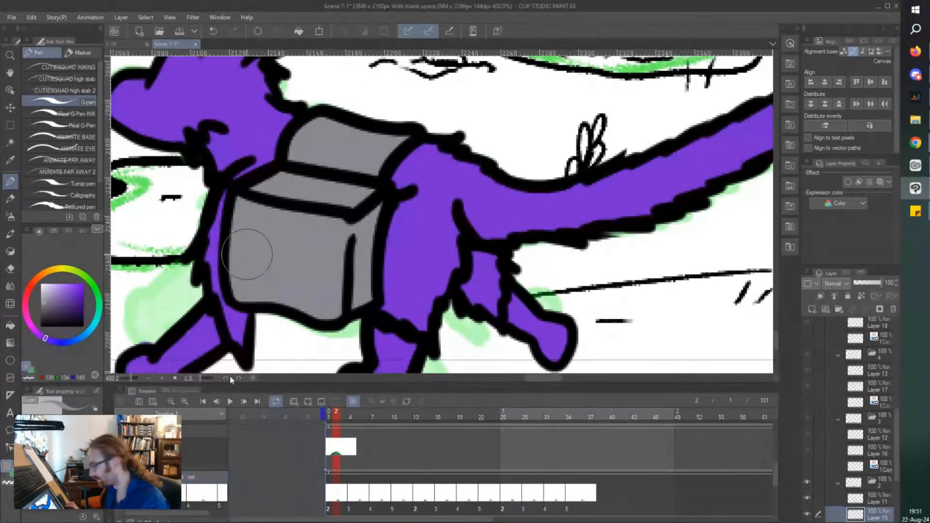
Paint the box on the character's back the same grey on cels 3 and 4.
{"action": "left_click", "coordinate": [351, 493]}
{"action": "mouse_move", "coordinate": [395, 140]}
{"action": "left_mouse_down"}
{"action": "mouse_move", "coordinate": [346, 126]}
{"action": "mouse_move", "coordinate": [296, 145]}
{"action": "mouse_move", "coordinate": [286, 161]}
{"action": "mouse_move", "coordinate": [305, 164]}
{"action": "mouse_move", "coordinate": [324, 135]}
{"action": "mouse_move", "coordinate": [354, 178]}
{"action": "mouse_move", "coordinate": [374, 165]}
{"action": "mouse_move", "coordinate": [362, 204]}
{"action": "mouse_move", "coordinate": [361, 176]}
{"action": "mouse_move", "coordinate": [325, 200]}
{"action": "mouse_move", "coordinate": [307, 200]}
{"action": "mouse_move", "coordinate": [291, 176]}
{"action": "mouse_move", "coordinate": [269, 181]}
{"action": "mouse_move", "coordinate": [245, 218]}
{"action": "mouse_move", "coordinate": [238, 232]}
{"action": "mouse_move", "coordinate": [247, 299]}
{"action": "mouse_move", "coordinate": [330, 321]}
{"action": "mouse_move", "coordinate": [351, 319]}
{"action": "mouse_move", "coordinate": [332, 285]}
{"action": "mouse_move", "coordinate": [334, 242]}
{"action": "mouse_move", "coordinate": [348, 221]}
{"action": "mouse_move", "coordinate": [330, 280]}
{"action": "mouse_move", "coordinate": [320, 220]}
{"action": "mouse_move", "coordinate": [315, 286]}
{"action": "mouse_move", "coordinate": [266, 210]}
{"action": "mouse_move", "coordinate": [281, 262]}
{"action": "mouse_move", "coordinate": [305, 249]}
{"action": "mouse_move", "coordinate": [274, 285]}
{"action": "mouse_move", "coordinate": [248, 226]}
{"action": "mouse_move", "coordinate": [256, 289]}
{"action": "mouse_move", "coordinate": [285, 273]}
{"action": "mouse_move", "coordinate": [285, 308]}
{"action": "left_mouse_up"}
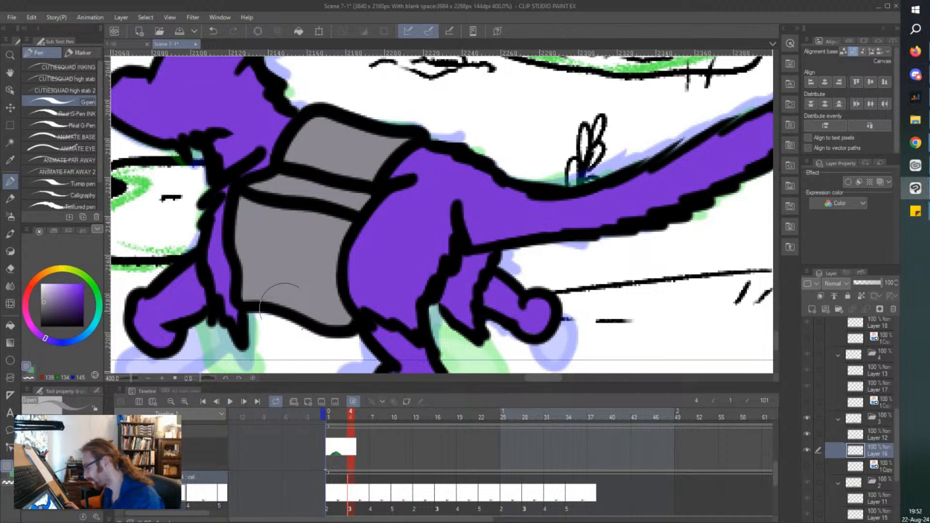
{"action": "left_click", "coordinate": [375, 508]}
{"action": "mouse_move", "coordinate": [362, 222]}
{"action": "left_mouse_down"}
{"action": "mouse_move", "coordinate": [361, 248]}
{"action": "mouse_move", "coordinate": [375, 283]}
{"action": "mouse_move", "coordinate": [348, 310]}
{"action": "mouse_move", "coordinate": [354, 190]}
{"action": "mouse_move", "coordinate": [377, 149]}
{"action": "mouse_move", "coordinate": [397, 137]}
{"action": "mouse_move", "coordinate": [369, 143]}
{"action": "mouse_move", "coordinate": [314, 125]}
{"action": "mouse_move", "coordinate": [350, 134]}
{"action": "mouse_move", "coordinate": [315, 148]}
{"action": "mouse_move", "coordinate": [308, 133]}
{"action": "mouse_move", "coordinate": [288, 166]}
{"action": "mouse_move", "coordinate": [304, 159]}
{"action": "mouse_move", "coordinate": [343, 174]}
{"action": "mouse_move", "coordinate": [334, 235]}
{"action": "mouse_move", "coordinate": [291, 215]}
{"action": "mouse_move", "coordinate": [278, 180]}
{"action": "mouse_move", "coordinate": [249, 199]}
{"action": "mouse_move", "coordinate": [244, 293]}
{"action": "mouse_move", "coordinate": [327, 309]}
{"action": "mouse_move", "coordinate": [338, 236]}
{"action": "mouse_move", "coordinate": [325, 293]}
{"action": "mouse_move", "coordinate": [267, 203]}
{"action": "mouse_move", "coordinate": [258, 225]}
{"action": "left_mouse_up"}
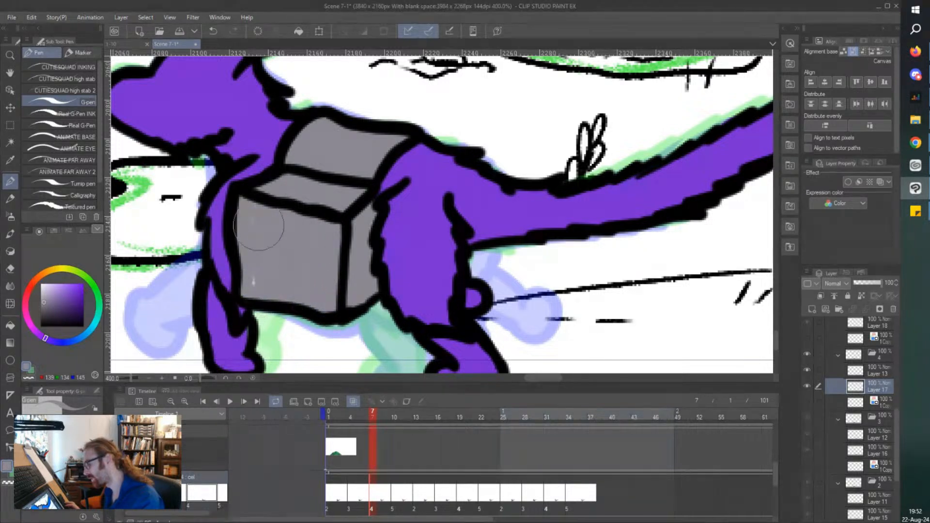
Paint the top, edge and side faces of cel 5's box grey, and save the scene.
{"action": "left_click", "coordinate": [393, 498]}
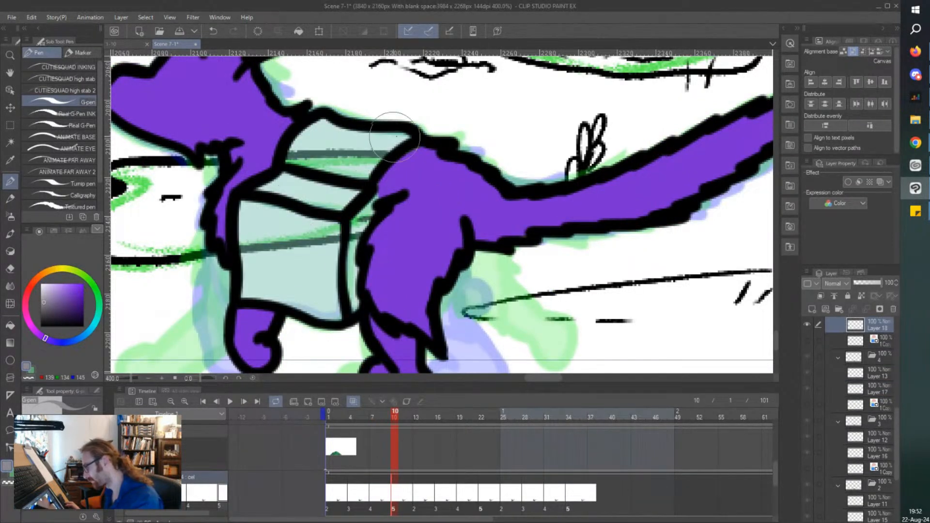
{"action": "mouse_move", "coordinate": [395, 129]}
{"action": "left_mouse_down"}
{"action": "mouse_move", "coordinate": [363, 169]}
{"action": "mouse_move", "coordinate": [361, 152]}
{"action": "mouse_move", "coordinate": [349, 161]}
{"action": "mouse_move", "coordinate": [332, 148]}
{"action": "mouse_move", "coordinate": [327, 167]}
{"action": "mouse_move", "coordinate": [316, 153]}
{"action": "mouse_move", "coordinate": [288, 164]}
{"action": "left_mouse_up"}
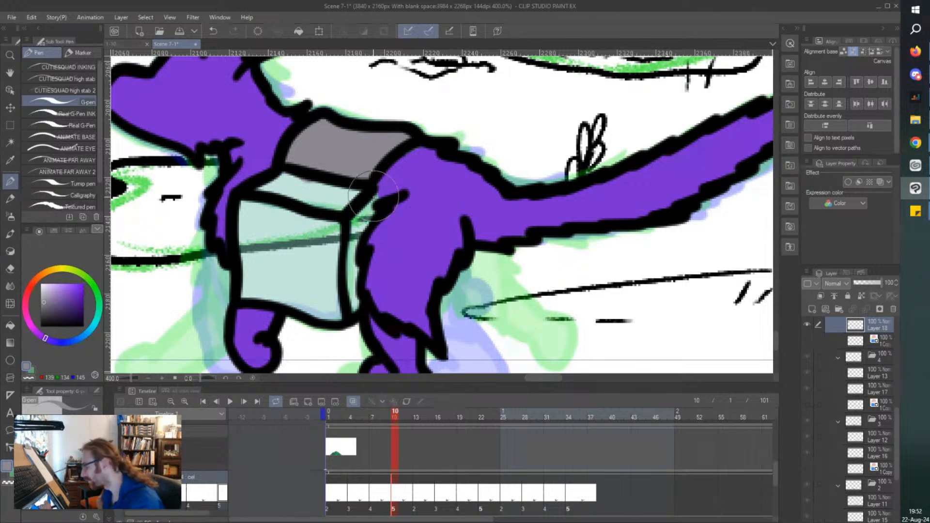
{"action": "mouse_move", "coordinate": [374, 196]}
{"action": "left_mouse_down"}
{"action": "mouse_move", "coordinate": [364, 222]}
{"action": "mouse_move", "coordinate": [362, 207]}
{"action": "mouse_move", "coordinate": [352, 221]}
{"action": "mouse_move", "coordinate": [354, 311]}
{"action": "mouse_move", "coordinate": [344, 228]}
{"action": "mouse_move", "coordinate": [356, 182]}
{"action": "mouse_move", "coordinate": [334, 173]}
{"action": "mouse_move", "coordinate": [310, 217]}
{"action": "mouse_move", "coordinate": [269, 185]}
{"action": "mouse_move", "coordinate": [253, 202]}
{"action": "mouse_move", "coordinate": [290, 175]}
{"action": "mouse_move", "coordinate": [242, 223]}
{"action": "mouse_move", "coordinate": [245, 297]}
{"action": "mouse_move", "coordinate": [336, 315]}
{"action": "mouse_move", "coordinate": [335, 244]}
{"action": "mouse_move", "coordinate": [319, 228]}
{"action": "mouse_move", "coordinate": [318, 309]}
{"action": "mouse_move", "coordinate": [282, 208]}
{"action": "mouse_move", "coordinate": [280, 298]}
{"action": "mouse_move", "coordinate": [255, 262]}
{"action": "mouse_move", "coordinate": [252, 286]}
{"action": "left_mouse_up"}
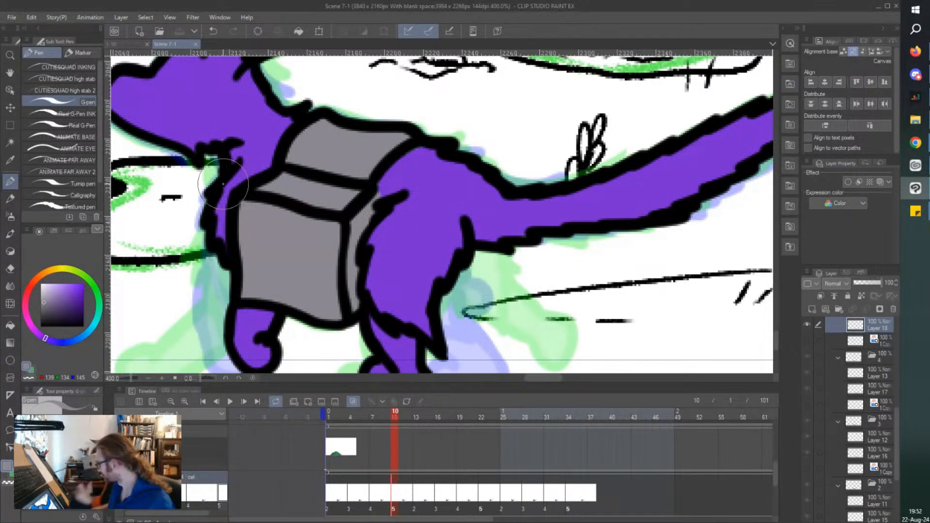
Play the animation from the first frame to check the coloured walk cycle, and stop it.
{"action": "scroll", "coordinate": [223, 184], "scroll_direction": "down", "scroll_amount": 2}
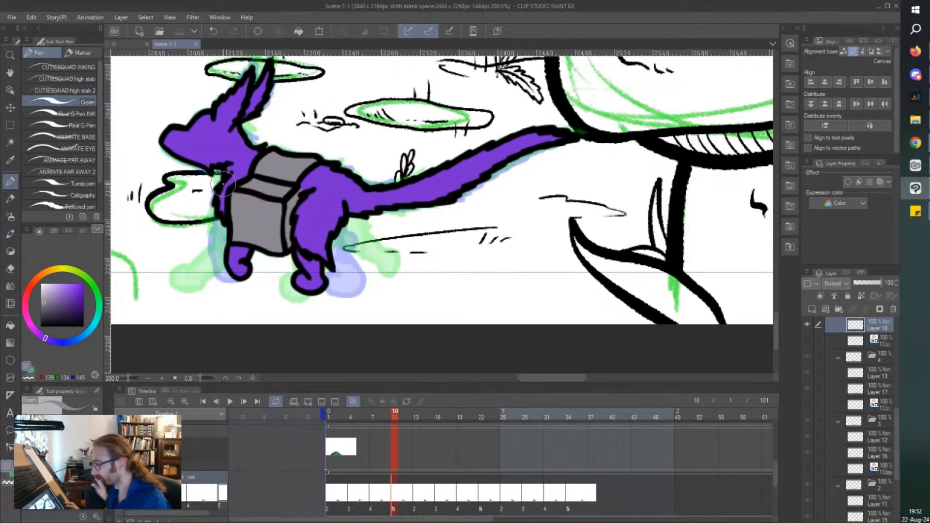
{"action": "scroll", "coordinate": [223, 184], "scroll_direction": "left", "scroll_amount": 5}
{"action": "scroll", "coordinate": [223, 184], "scroll_direction": "up", "scroll_amount": 1}
{"action": "scroll", "coordinate": [223, 184], "scroll_direction": "down", "scroll_amount": 1}
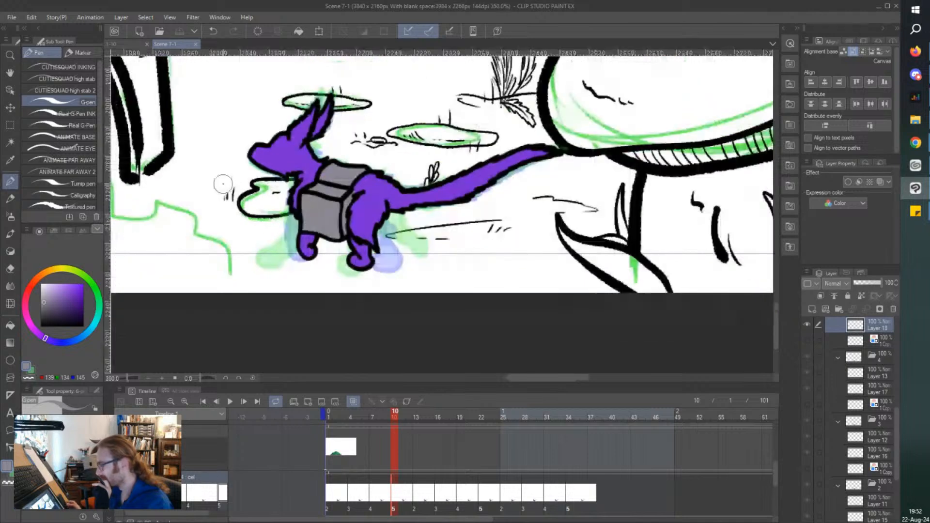
{"action": "scroll", "coordinate": [223, 184], "scroll_direction": "up", "scroll_amount": 5}
{"action": "scroll", "coordinate": [223, 184], "scroll_direction": "left", "scroll_amount": 1}
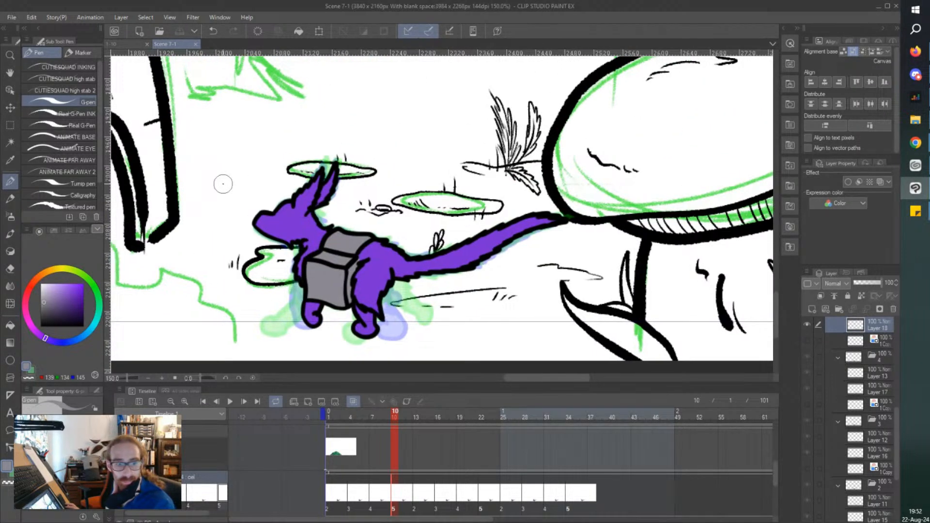
{"action": "scroll", "coordinate": [223, 184], "scroll_direction": "left", "scroll_amount": 1}
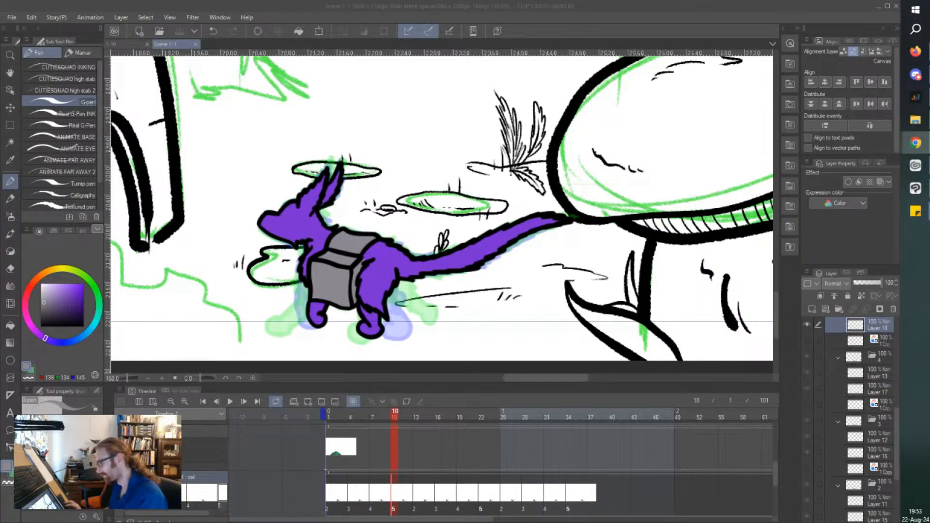
{"action": "left_click", "coordinate": [327, 421]}
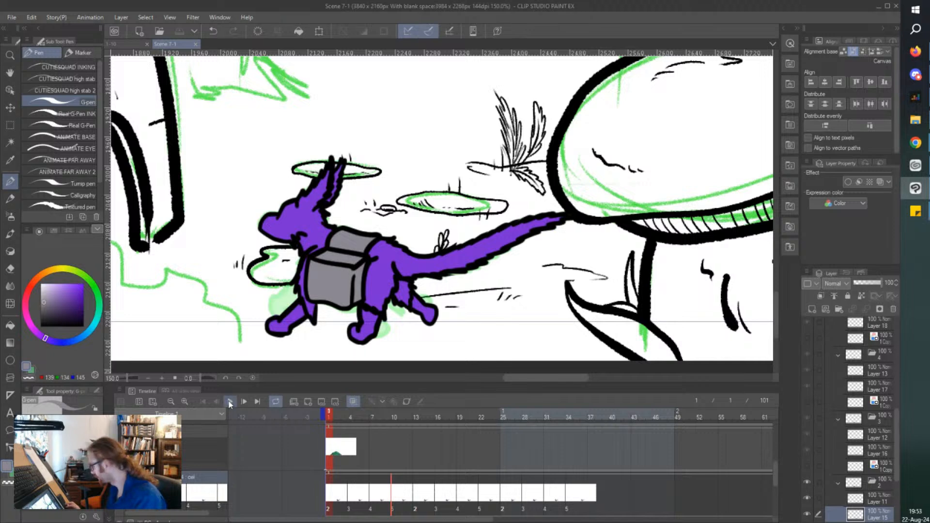
{"action": "left_click", "coordinate": [230, 402]}
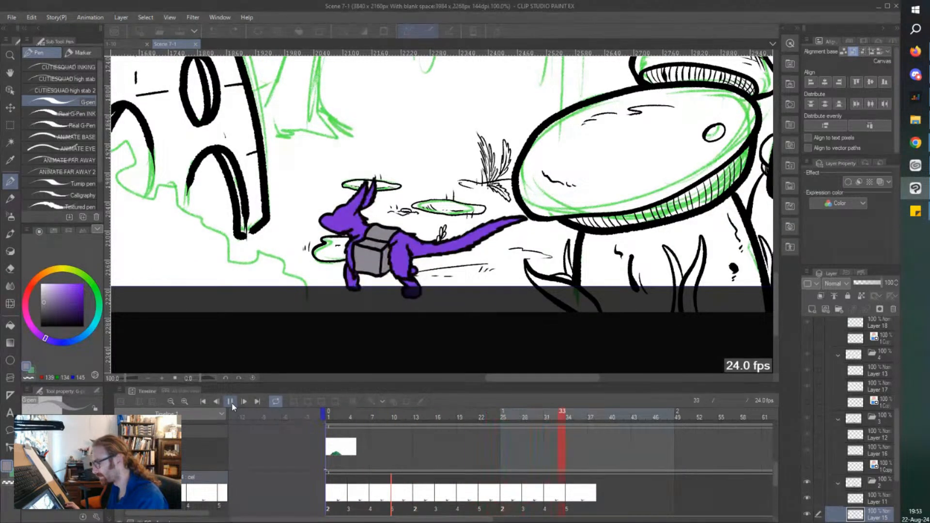
{"action": "left_click", "coordinate": [231, 402]}
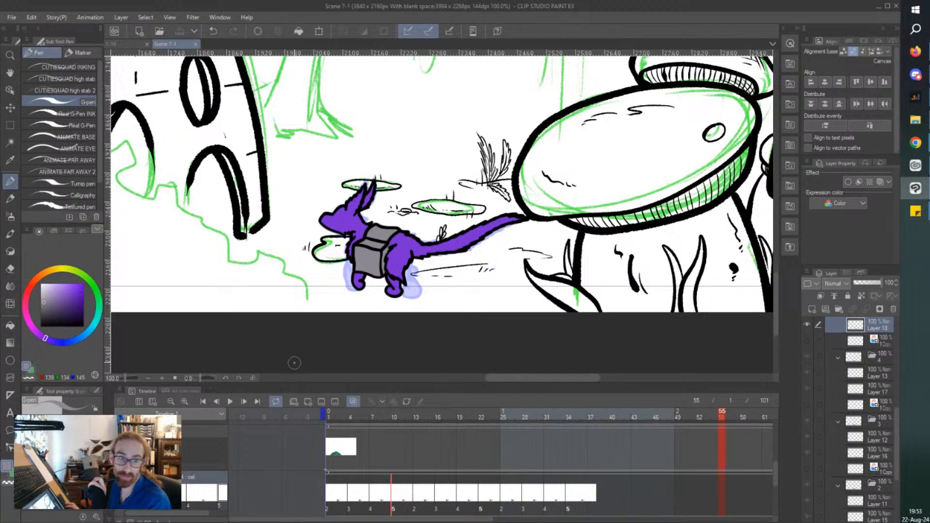
Enable keyframes on the walking animation folder and play its movement through the scene from frame 1.
{"action": "left_click", "coordinate": [324, 493]}
{"action": "left_click", "coordinate": [406, 401]}
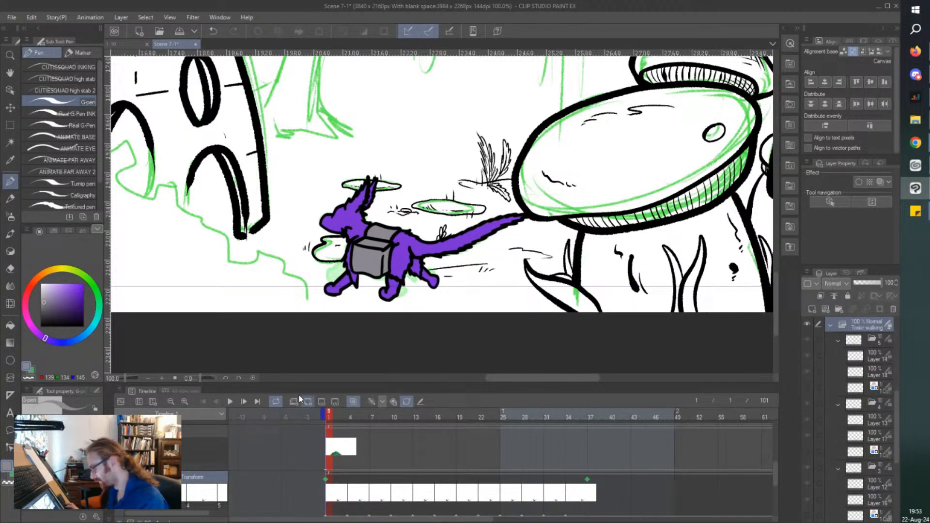
{"action": "key", "text": "ctrl+minus"}
{"action": "left_click", "coordinate": [230, 402]}
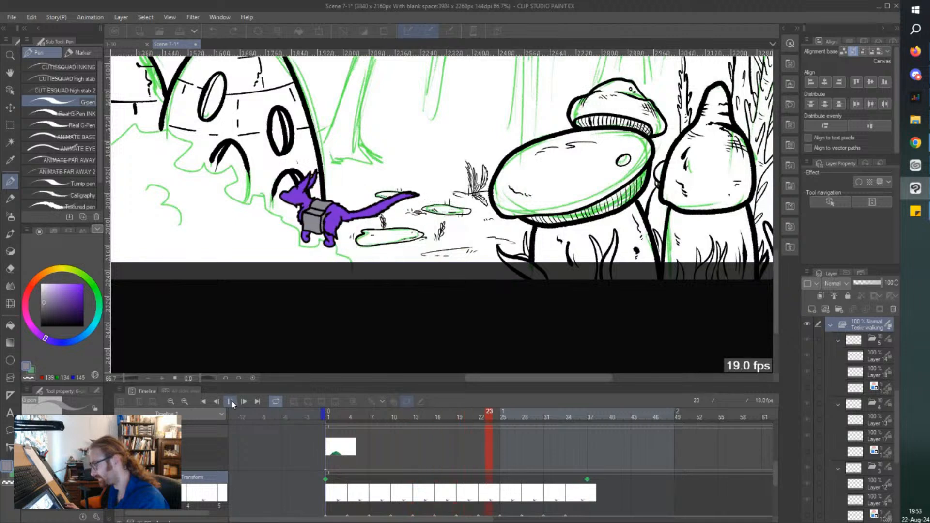
{"action": "left_click", "coordinate": [231, 401]}
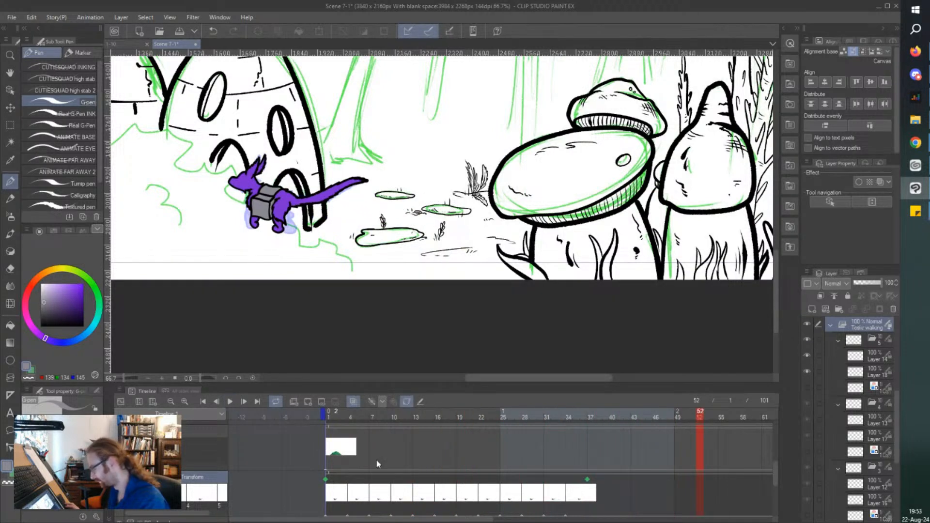
Move the walking folder's end transform keyframe to frame 55 and go to that frame.
{"action": "scroll", "coordinate": [430, 491], "scroll_direction": "right", "scroll_amount": 6}
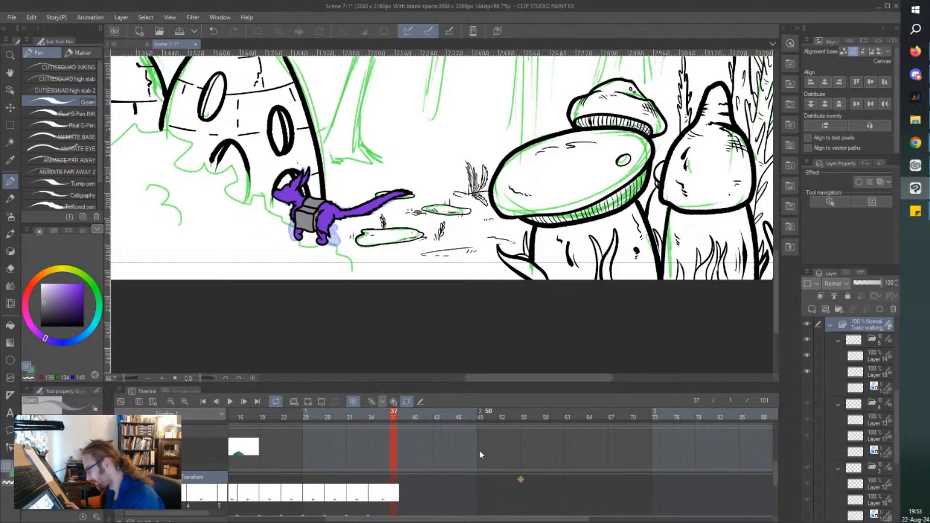
{"action": "scroll", "coordinate": [239, 291], "scroll_direction": "down", "scroll_amount": 1}
{"action": "left_click", "coordinate": [520, 478]}
{"action": "left_click", "coordinate": [518, 479]}
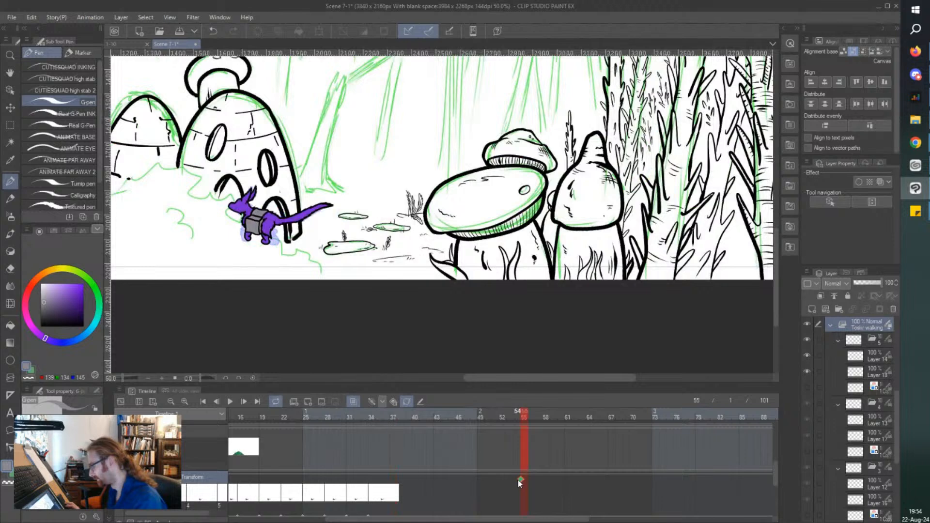
At frame 55, move the walking character horizontally further left across the domed house with the Object tool.
{"action": "scroll", "coordinate": [487, 291], "scroll_direction": "down", "scroll_amount": 1}
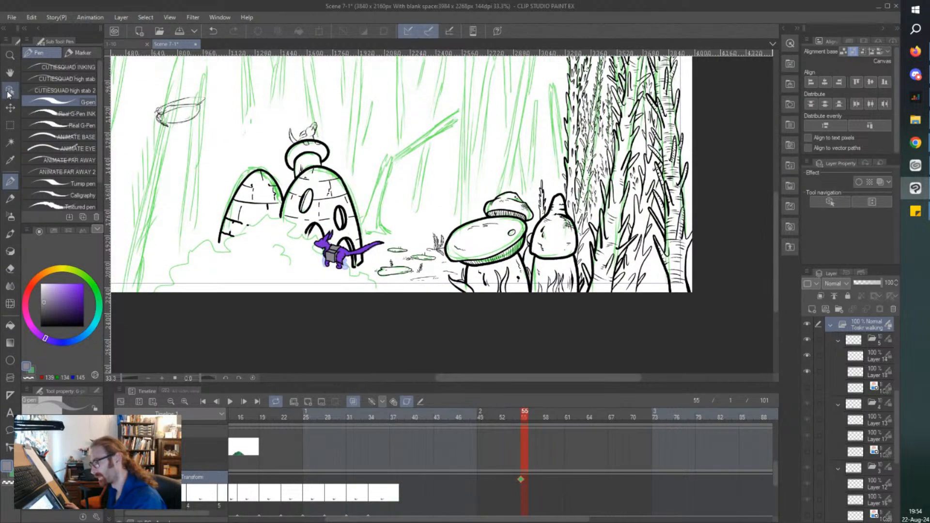
{"action": "left_click", "coordinate": [10, 90]}
{"action": "left_click_drag", "start_coordinate": [227, 266], "coordinate": [195, 267]}
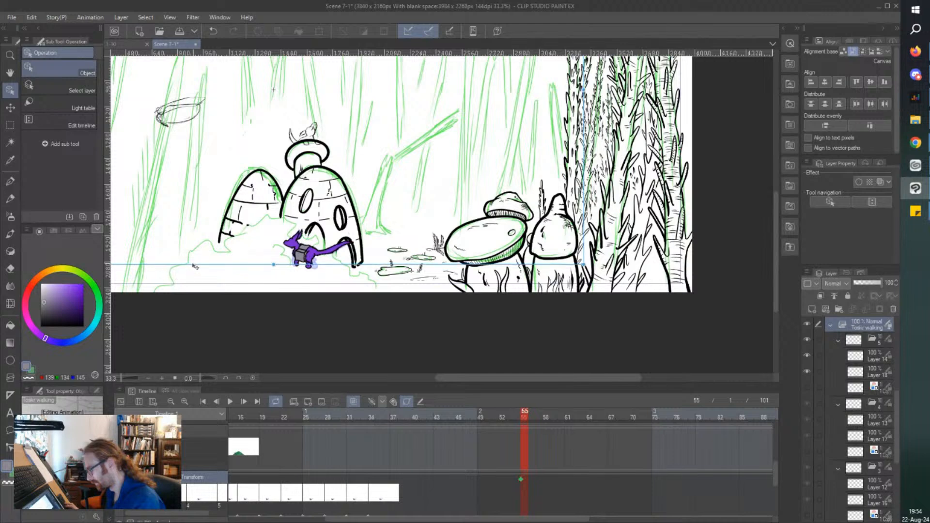
Play the animation from the start to check the extended walk across the scene, and stop it.
{"action": "left_click_drag", "start_coordinate": [435, 519], "coordinate": [338, 518]}
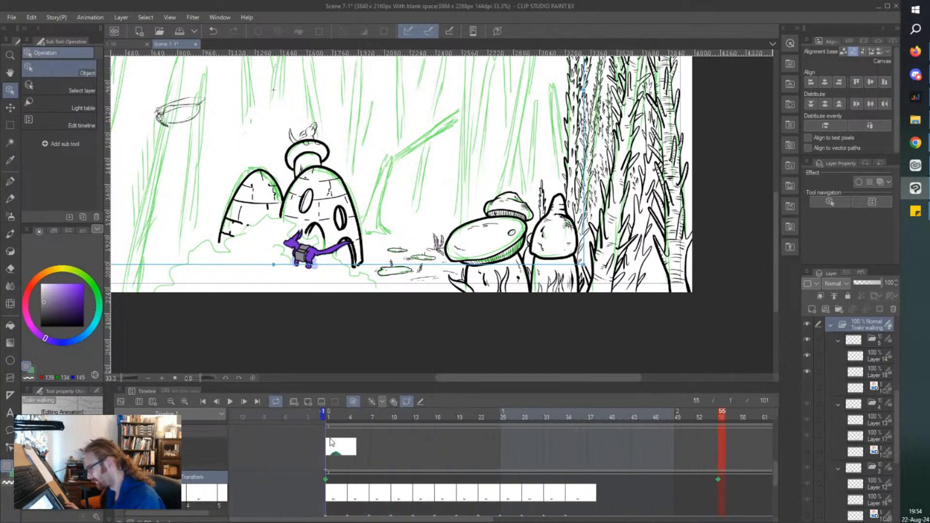
{"action": "left_click", "coordinate": [229, 401]}
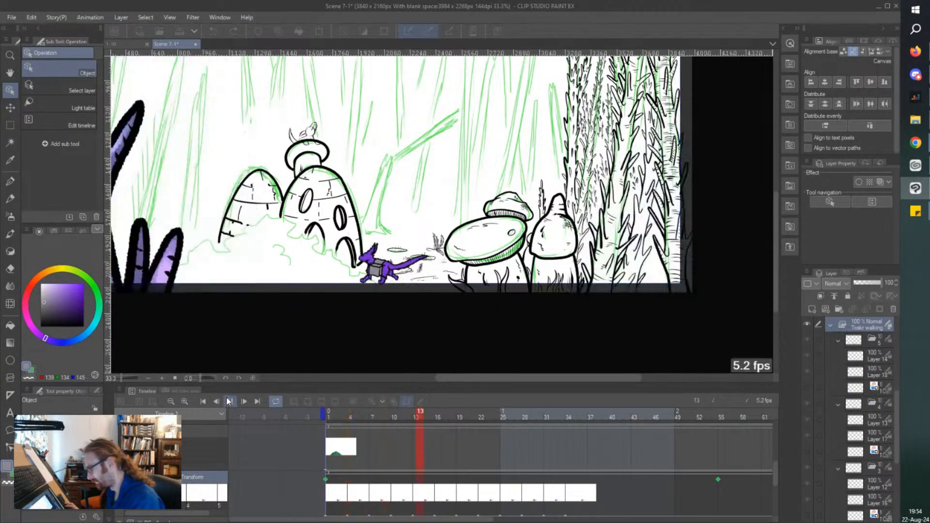
{"action": "left_click", "coordinate": [229, 402]}
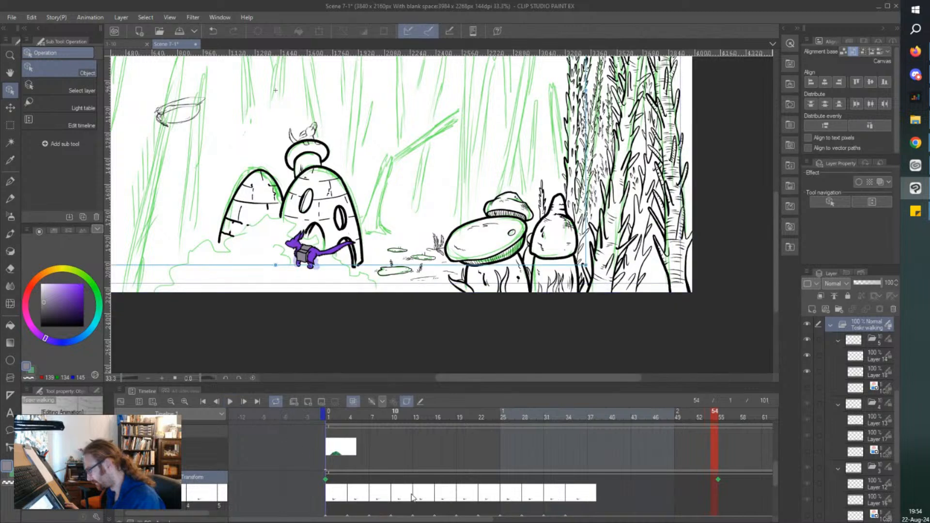
{"action": "left_click_drag", "start_coordinate": [437, 521], "coordinate": [471, 520]}
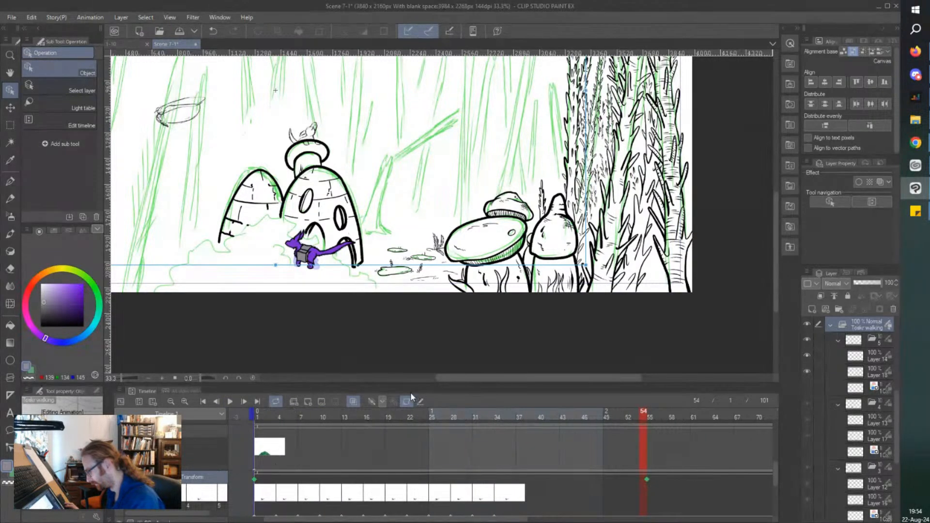
Turn off keyframe editing on the walking folder and go to its last cel at frame 37.
{"action": "left_click", "coordinate": [406, 403]}
{"action": "scroll", "coordinate": [378, 271], "scroll_direction": "down", "scroll_amount": 1}
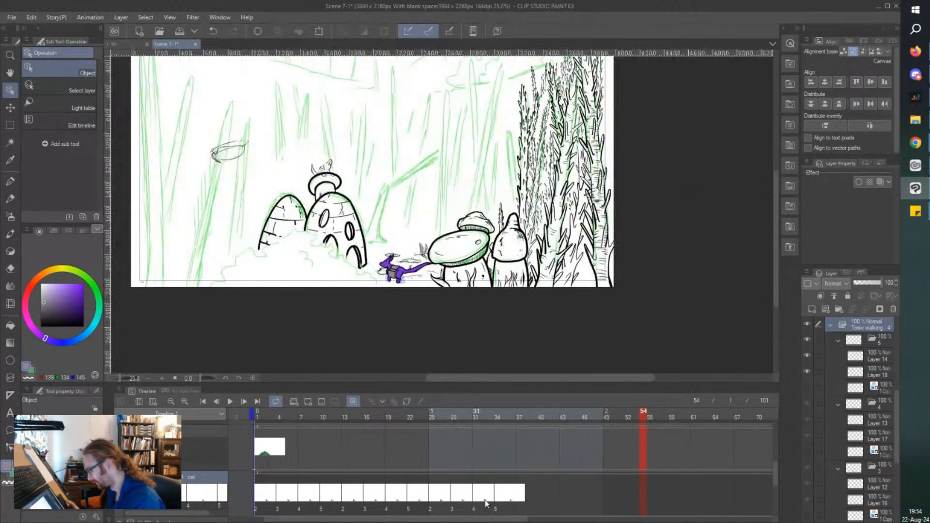
{"action": "left_click", "coordinate": [519, 505]}
{"action": "scroll", "coordinate": [472, 350], "scroll_direction": "up", "scroll_amount": 2}
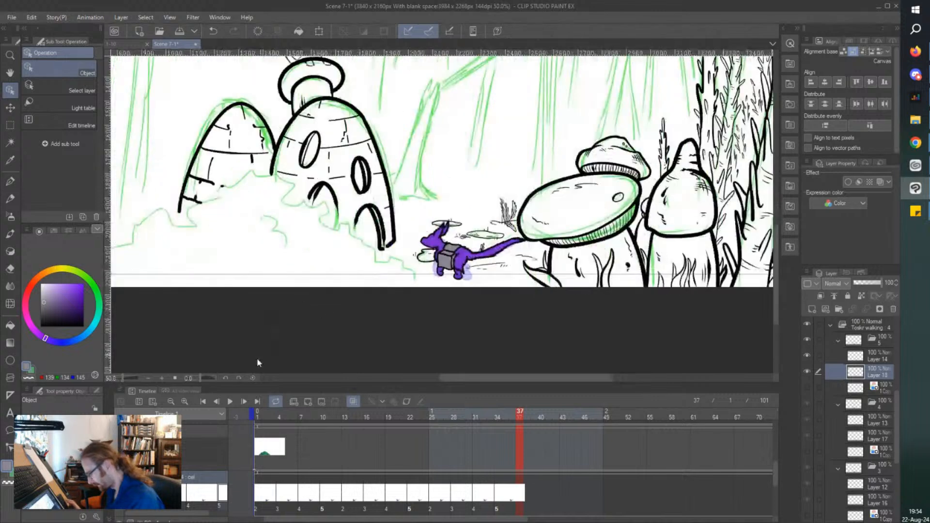
Select the first walk cycle's cels, 2 to 5, on the walking folder's track and copy them.
{"action": "scroll", "coordinate": [776, 480], "scroll_direction": "down", "scroll_amount": 2}
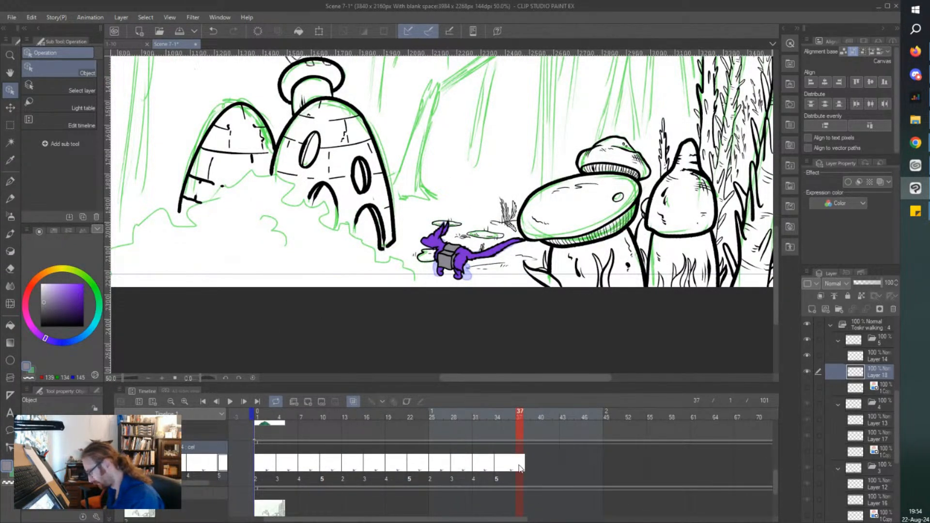
{"action": "left_click", "coordinate": [267, 476]}
{"action": "left_click", "coordinate": [279, 472]}
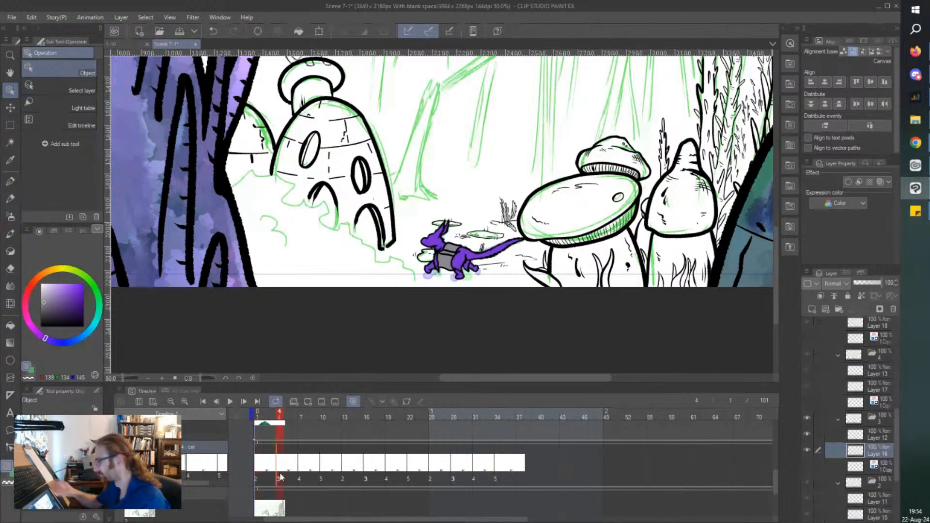
{"action": "left_click", "coordinate": [257, 462]}
{"action": "left_click_drag", "start_coordinate": [279, 469], "coordinate": [318, 491]}
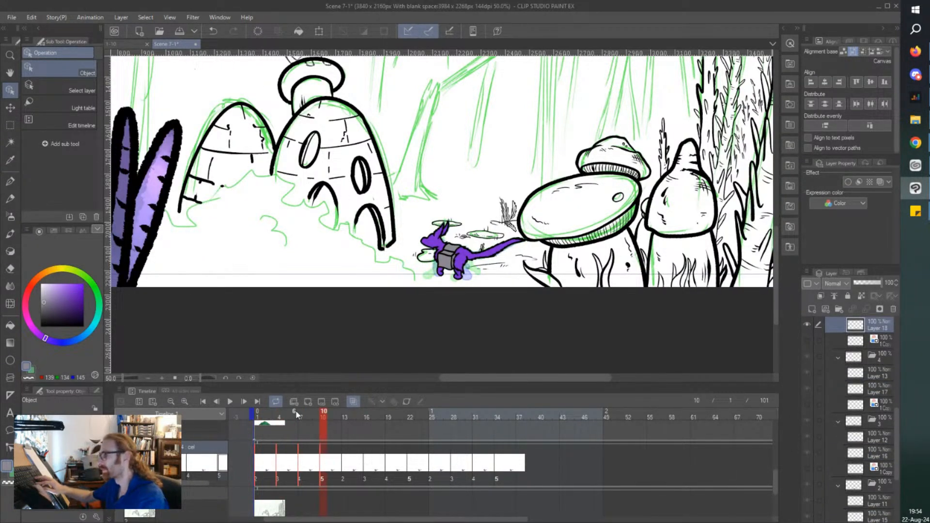
{"action": "right_click", "coordinate": [259, 456]}
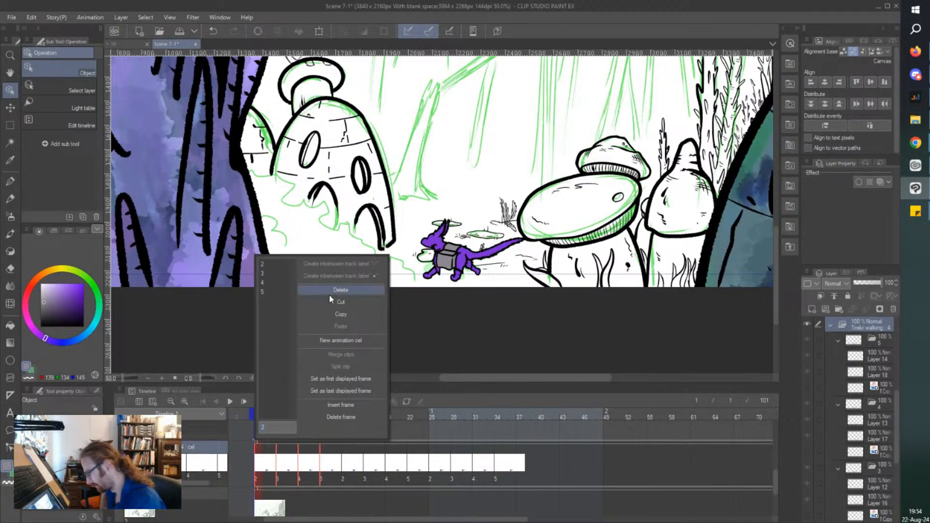
{"action": "left_click", "coordinate": [334, 315]}
Paste the copied walk cycle at frame 37 and again at frame 49 of the walking folder's track.
{"action": "left_click", "coordinate": [517, 472]}
{"action": "right_click", "coordinate": [517, 472]}
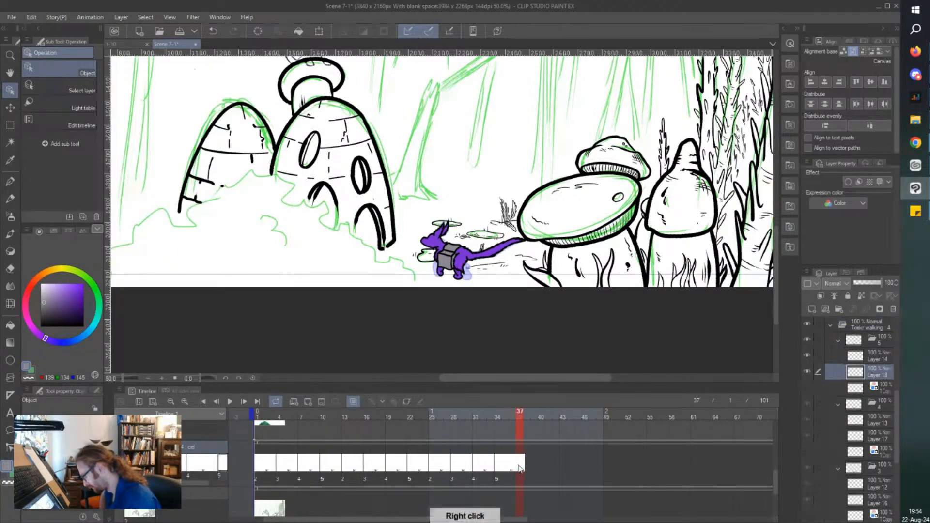
{"action": "left_click", "coordinate": [588, 323]}
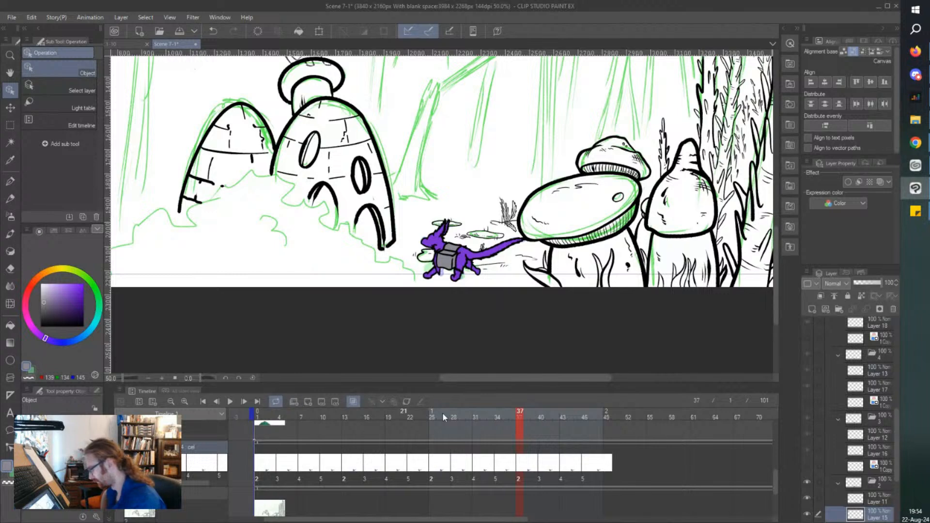
{"action": "right_click", "coordinate": [609, 468]}
{"action": "left_click", "coordinate": [686, 327]}
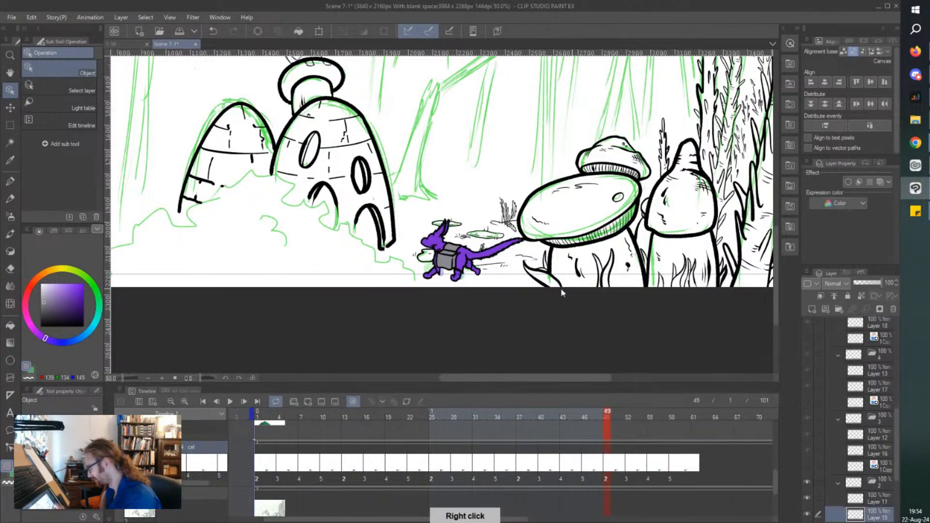
Turn the walking folder's keyframes back on, play the lengthened walk from frame 1, and stop it.
{"action": "left_click", "coordinate": [252, 411]}
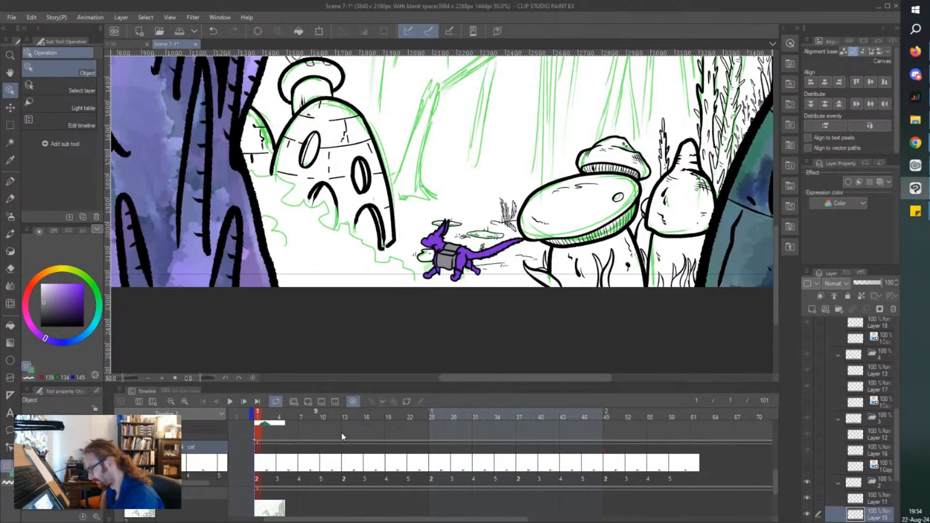
{"action": "left_click", "coordinate": [406, 402]}
{"action": "left_click", "coordinate": [229, 401]}
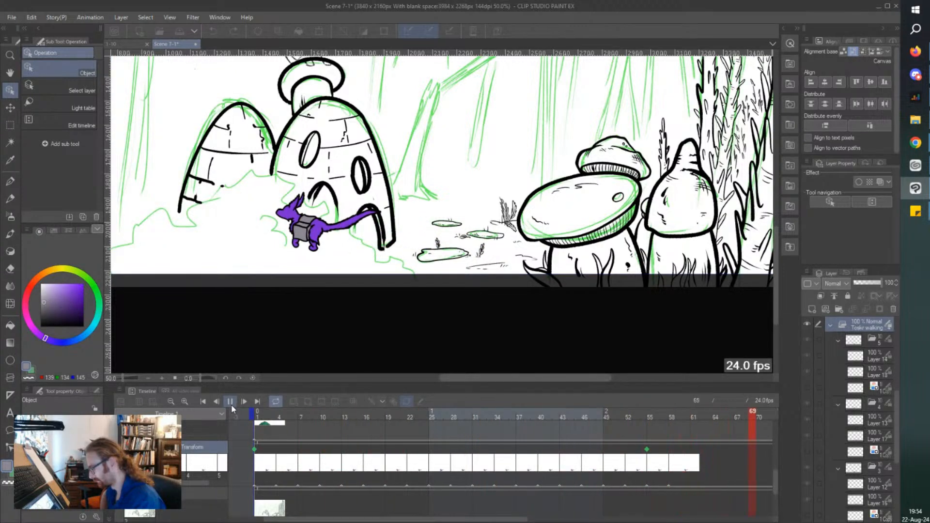
{"action": "left_click", "coordinate": [230, 402]}
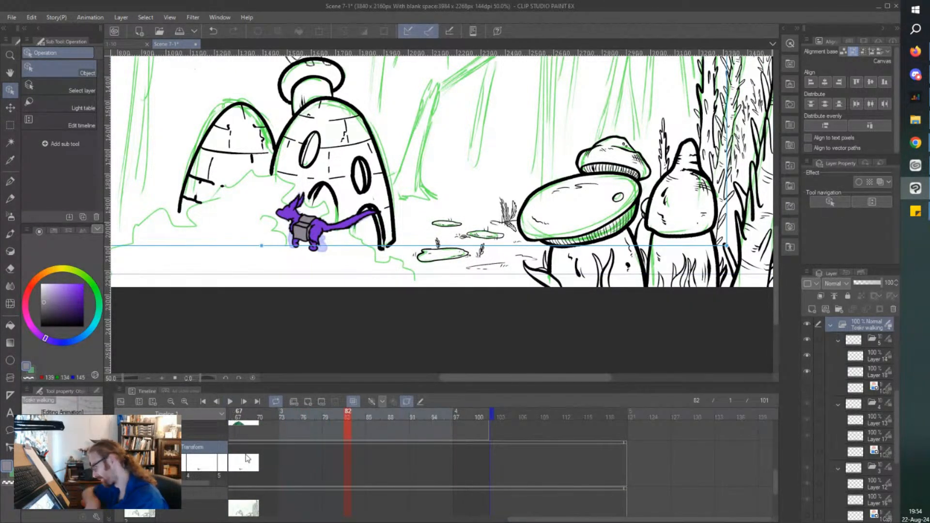
Show the green bush folder in front of the walking character and the domed houses.
{"action": "left_click_drag", "start_coordinate": [522, 519], "coordinate": [336, 521]}
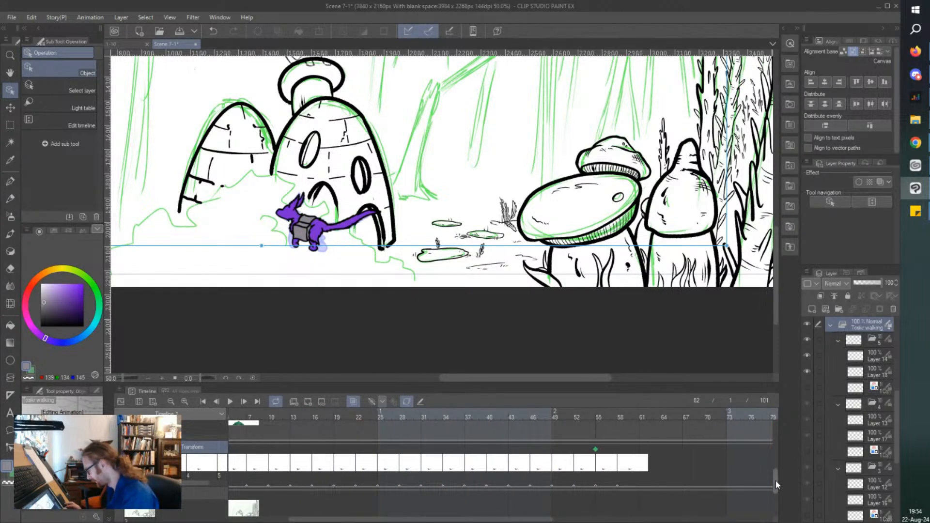
{"action": "scroll", "coordinate": [775, 481], "scroll_direction": "up", "scroll_amount": 2}
{"action": "scroll", "coordinate": [201, 297], "scroll_direction": "down", "scroll_amount": 1}
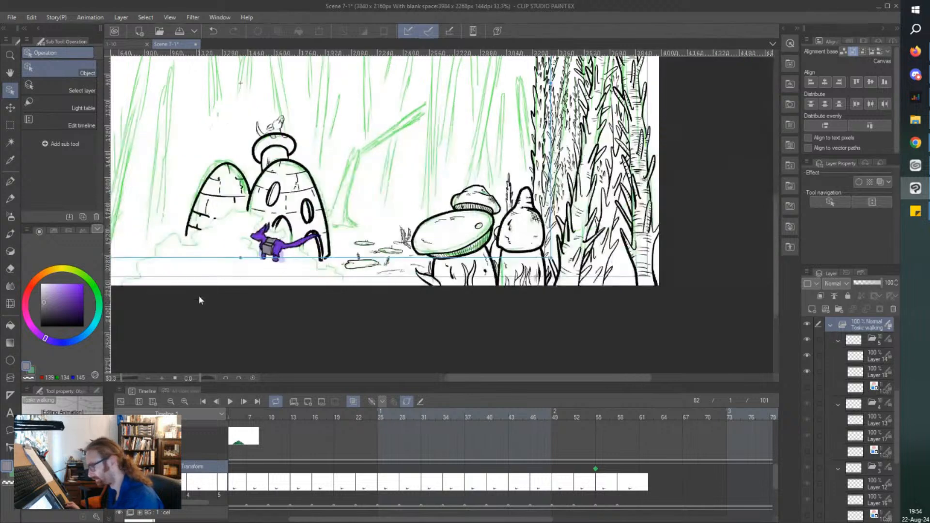
{"action": "left_click", "coordinate": [119, 421]}
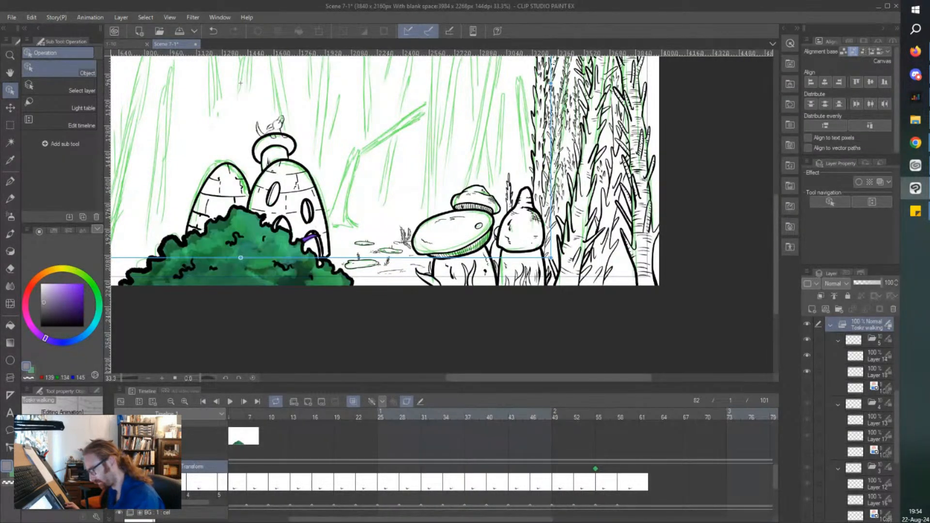
Play the animation to check the character walking behind the bush, and stop it.
{"action": "left_click_drag", "start_coordinate": [360, 519], "coordinate": [293, 519]}
{"action": "left_click", "coordinate": [330, 417]}
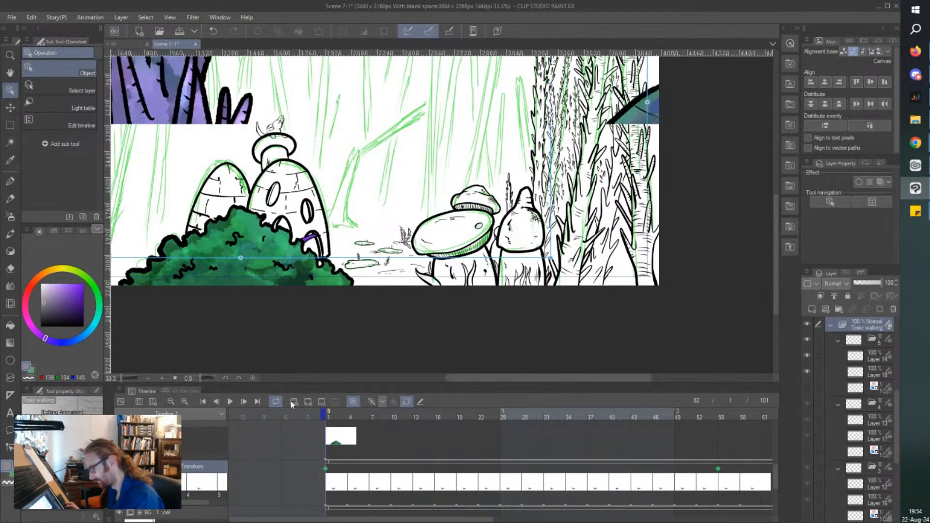
{"action": "left_click", "coordinate": [229, 401]}
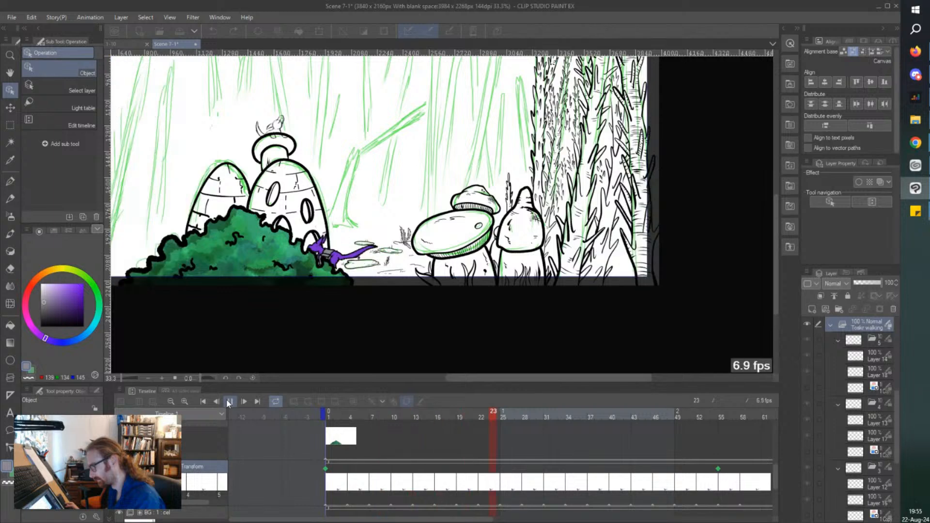
{"action": "left_click", "coordinate": [228, 401]}
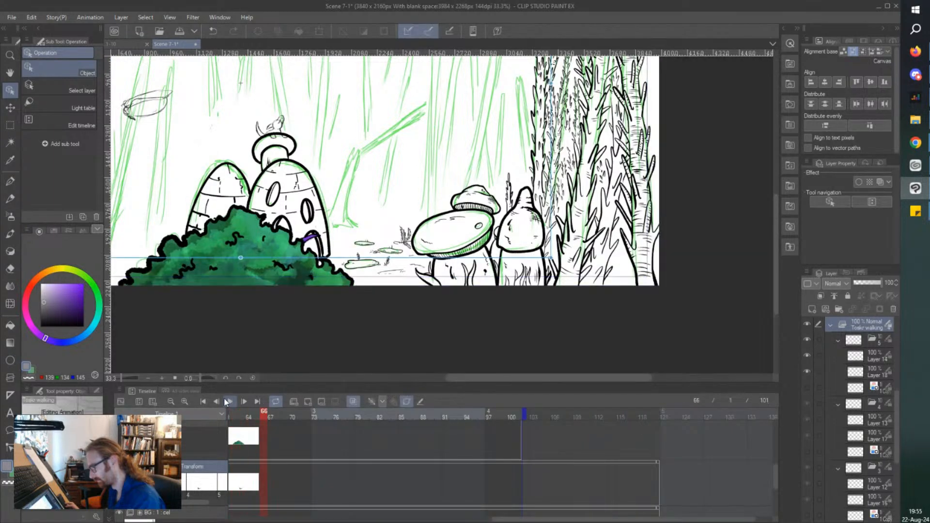
Select the MG bush folder at frame 64 and try moving the bush down and left with the Object tool.
{"action": "left_click", "coordinate": [246, 428]}
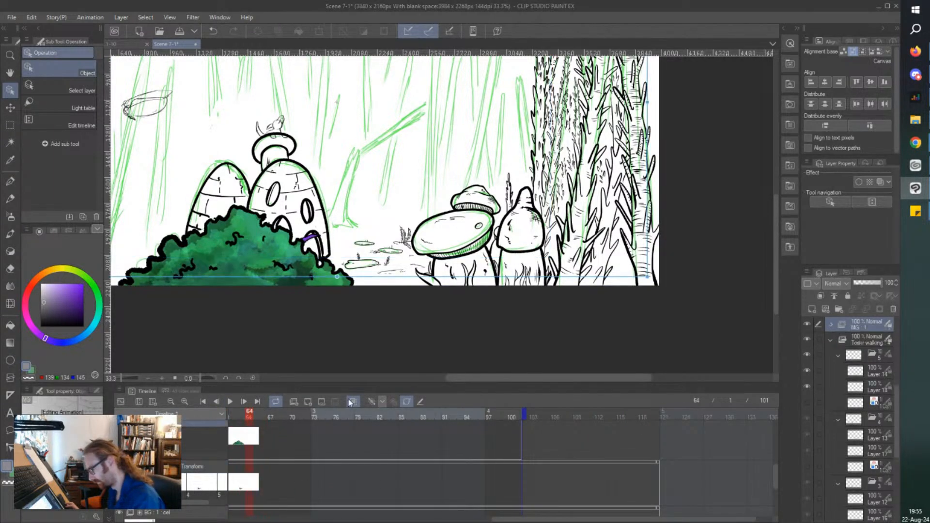
{"action": "left_click_drag", "start_coordinate": [775, 476], "coordinate": [776, 468]}
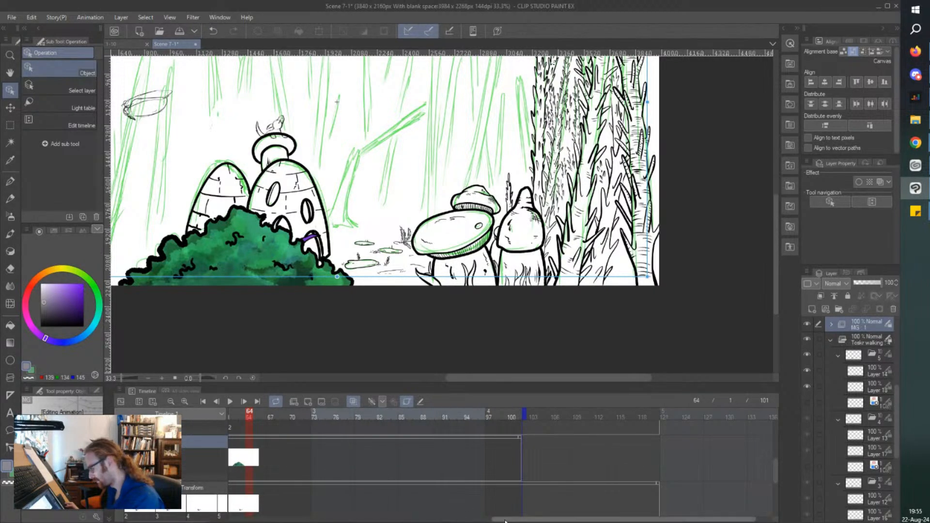
{"action": "left_click_drag", "start_coordinate": [739, 519], "coordinate": [622, 519]}
{"action": "left_click_drag", "start_coordinate": [405, 519], "coordinate": [349, 519]}
{"action": "key", "text": "ctrl+minus"}
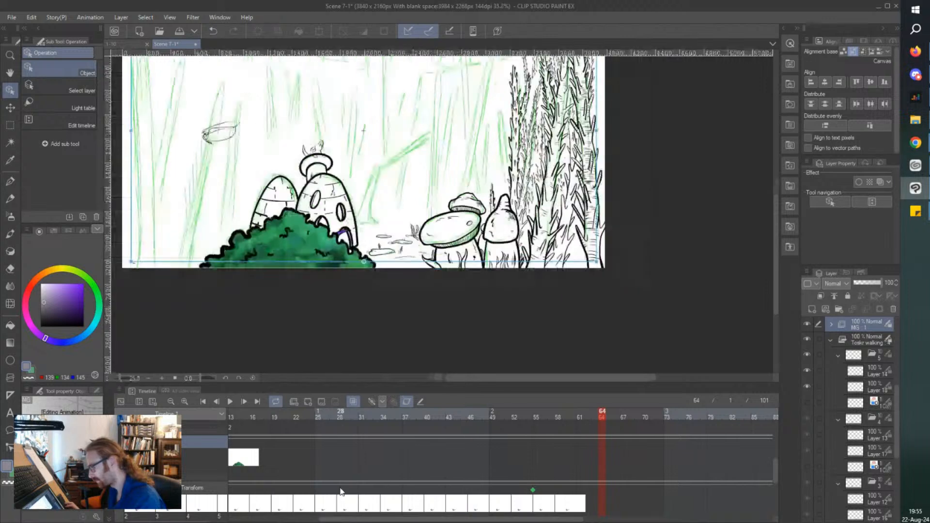
{"action": "key", "text": "ctrl+minus"}
{"action": "key", "text": "ctrl+minus"}
{"action": "key", "text": "ctrl+minus"}
{"action": "key", "text": "ctrl+plus"}
{"action": "key", "text": "ctrl+plus"}
{"action": "key", "text": "ctrl+plus"}
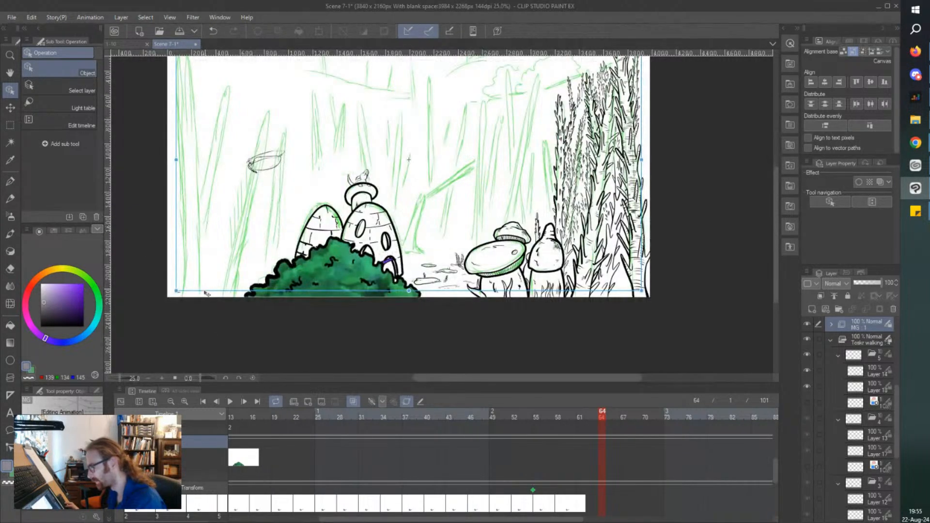
{"action": "left_click_drag", "start_coordinate": [206, 293], "coordinate": [164, 337]}
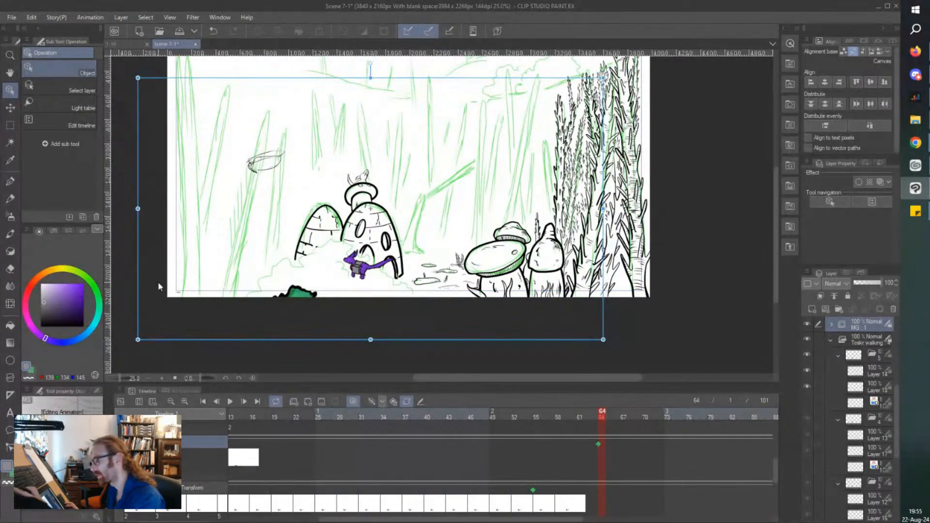
Undo the bush move and the preceding timeline edits, including the last pasted walk cycle, and go to frame 15.
{"action": "key", "text": "ctrl+z"}
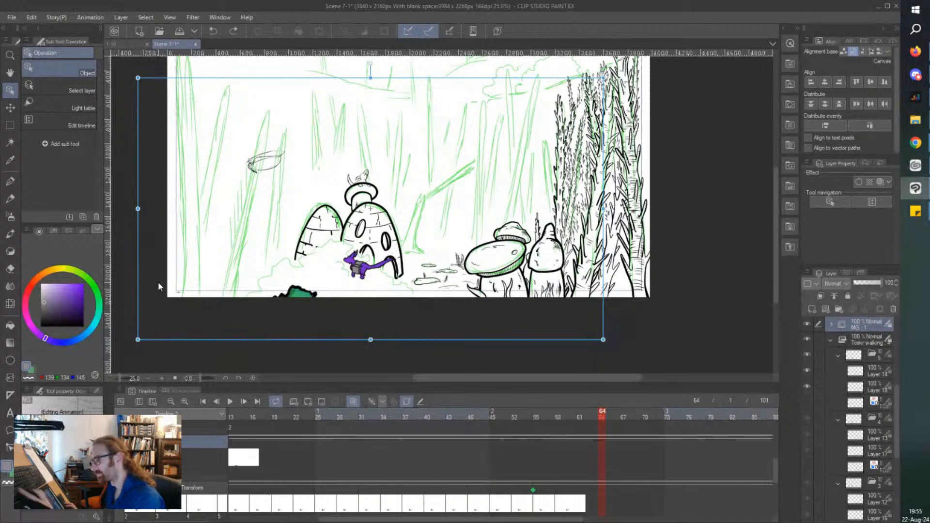
{"action": "key", "text": "ctrl+z"}
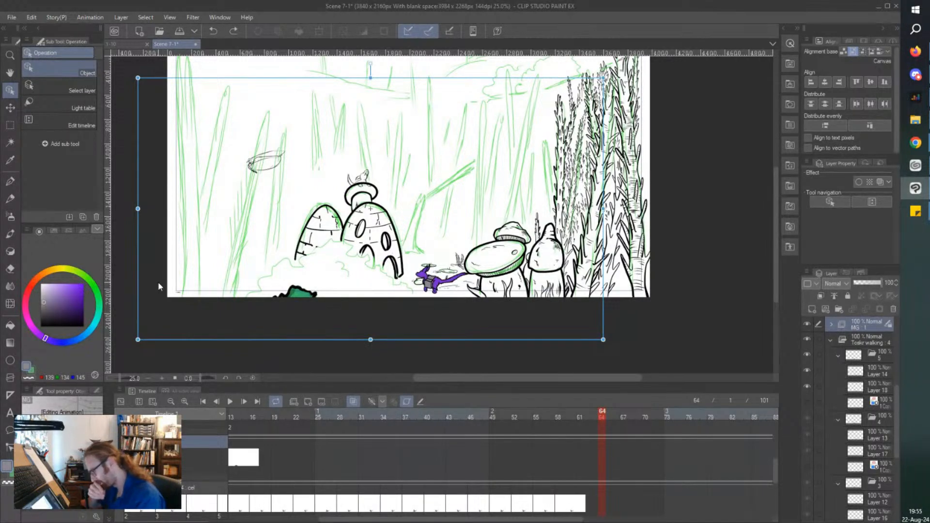
{"action": "left_click", "coordinate": [244, 473]}
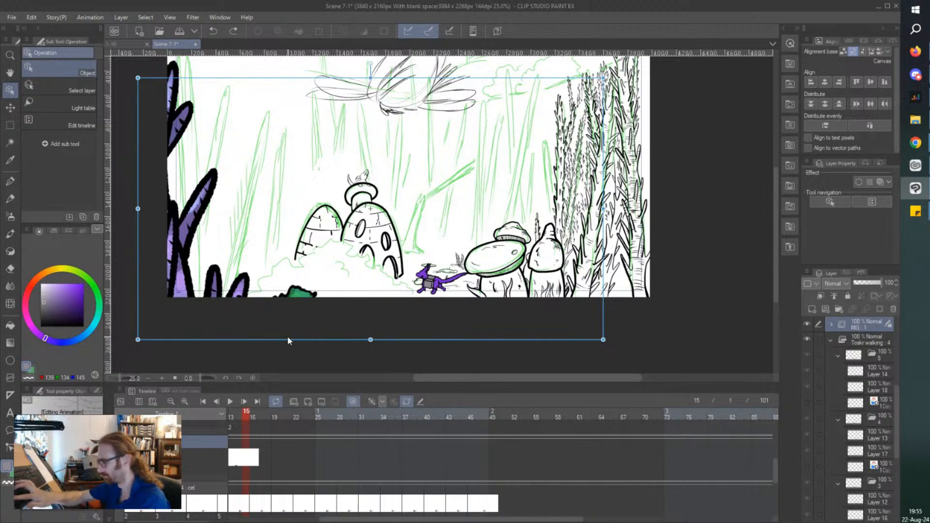
Try aligning the MG bush folder horizontally to the canvas centre at frame 15.
{"action": "left_click", "coordinate": [827, 82]}
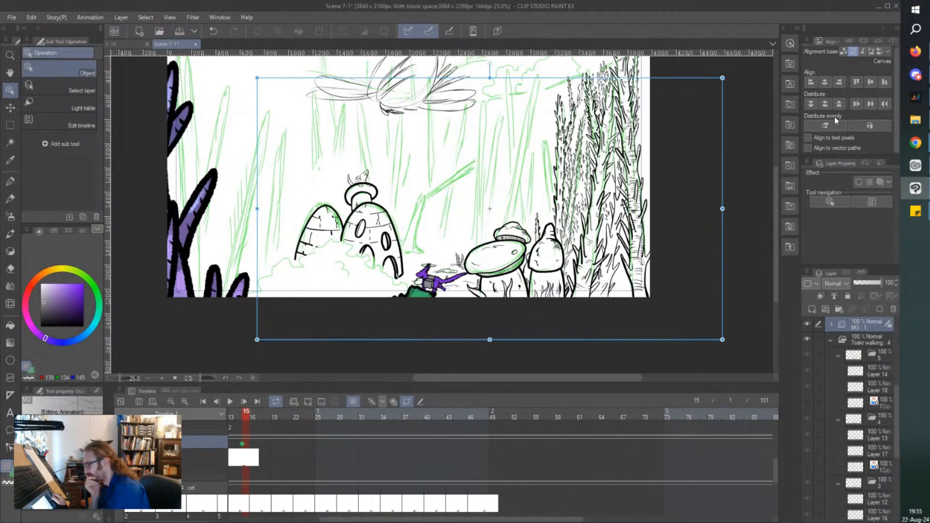
{"action": "scroll", "coordinate": [326, 175], "scroll_direction": "down", "scroll_amount": 1}
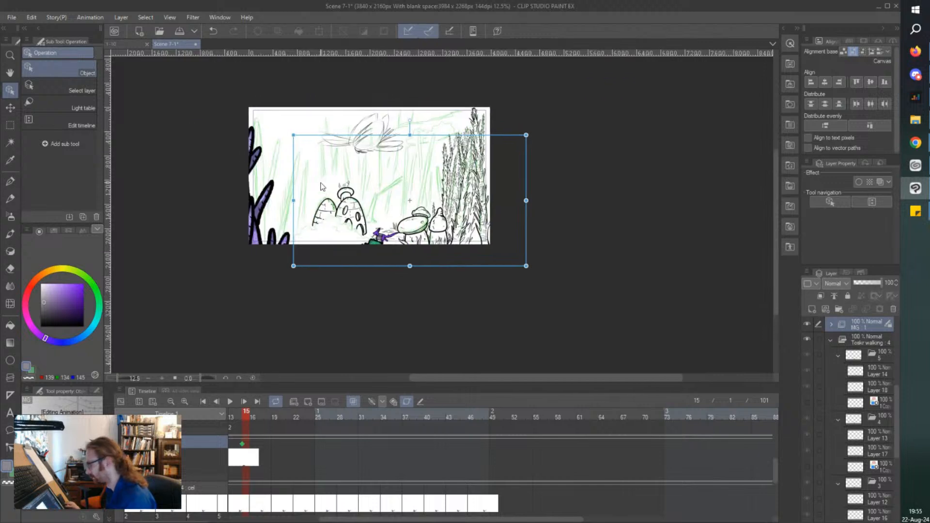
{"action": "scroll", "coordinate": [221, 194], "scroll_direction": "up", "scroll_amount": 1}
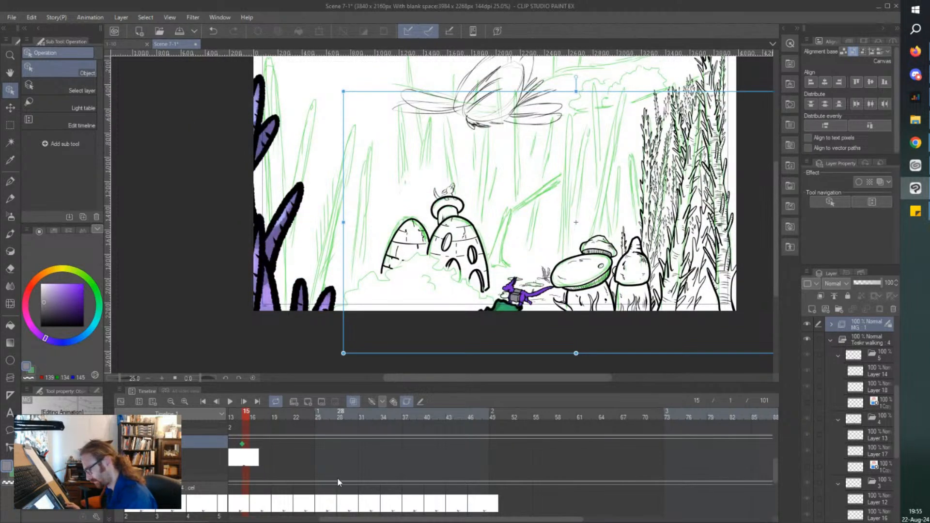
{"action": "scroll", "coordinate": [274, 473], "scroll_direction": "left", "scroll_amount": 3}
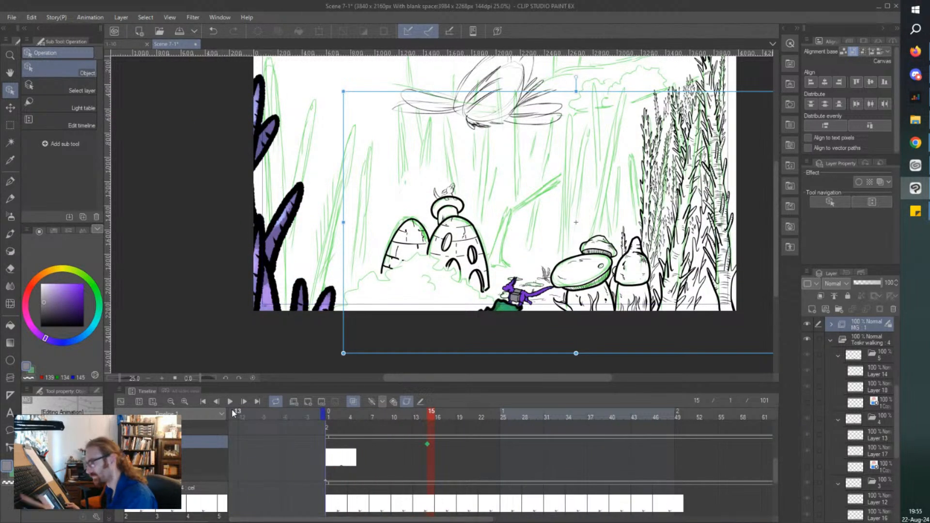
Go to frame 1 and undo the remaining pasted walk cels and the switching off of the walking folder's keyframes.
{"action": "left_click", "coordinate": [328, 460]}
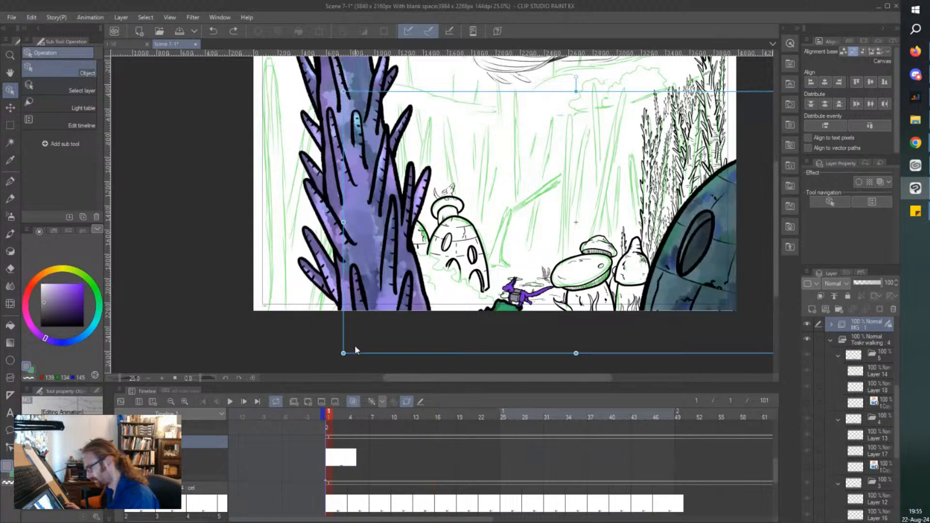
{"action": "right_click", "coordinate": [366, 357]}
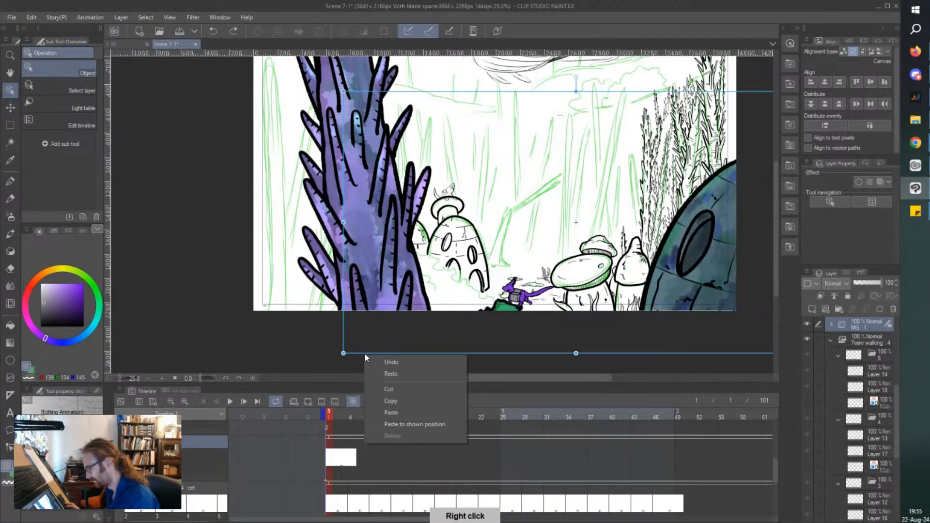
{"action": "left_click", "coordinate": [367, 357]}
{"action": "right_click", "coordinate": [367, 358]}
{"action": "left_click", "coordinate": [372, 361]}
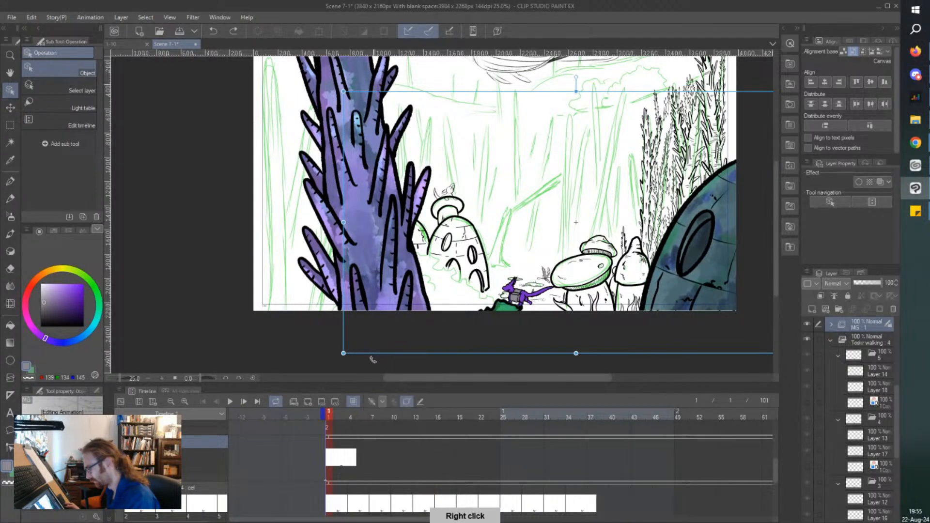
{"action": "right_click", "coordinate": [372, 356]}
{"action": "left_click", "coordinate": [380, 361]}
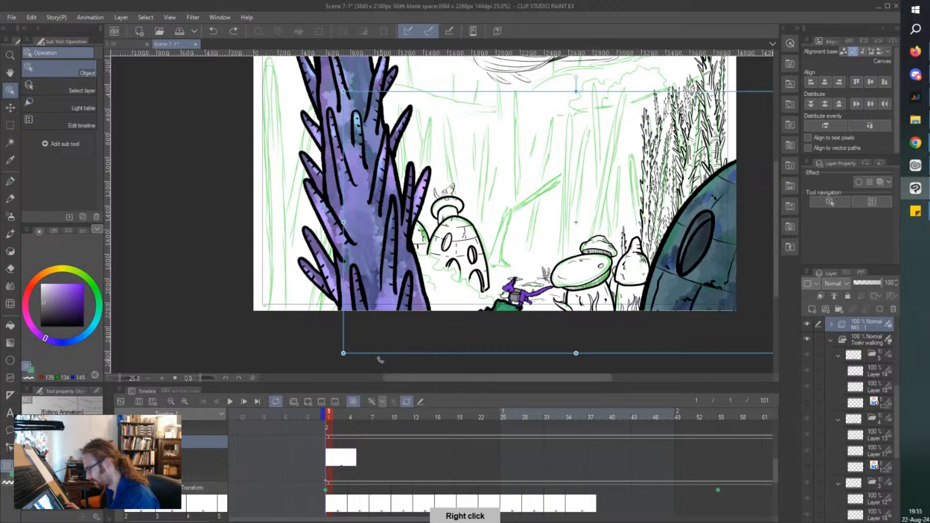
{"action": "right_click", "coordinate": [381, 357]}
{"action": "left_click", "coordinate": [386, 358]}
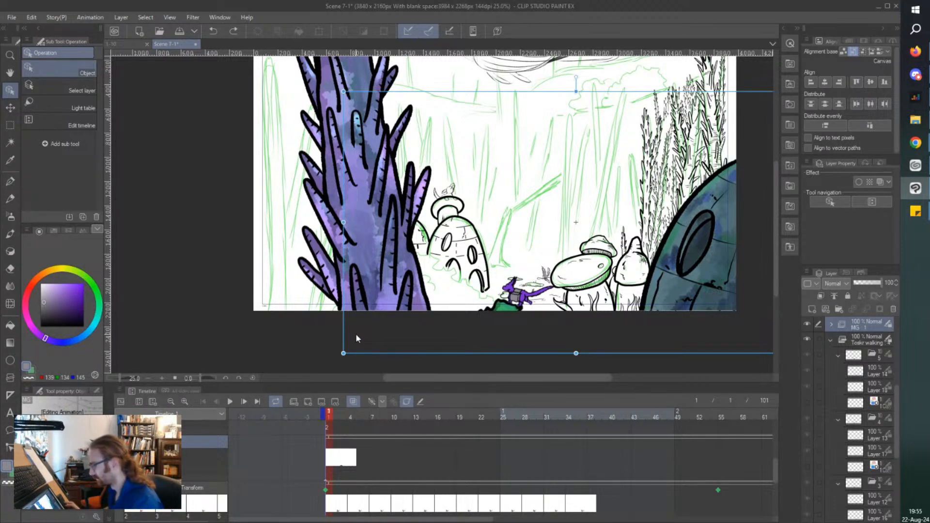
Move the MG bush up and left at frame 1 so it partly covers the domed houses, and remove its keyframe.
{"action": "left_click_drag", "start_coordinate": [390, 357], "coordinate": [383, 308]}
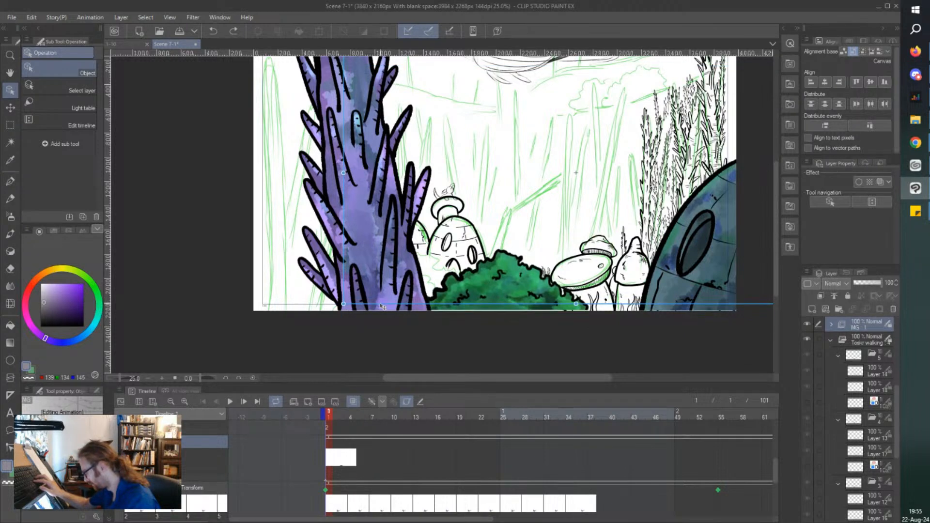
{"action": "left_click_drag", "start_coordinate": [381, 308], "coordinate": [303, 316]}
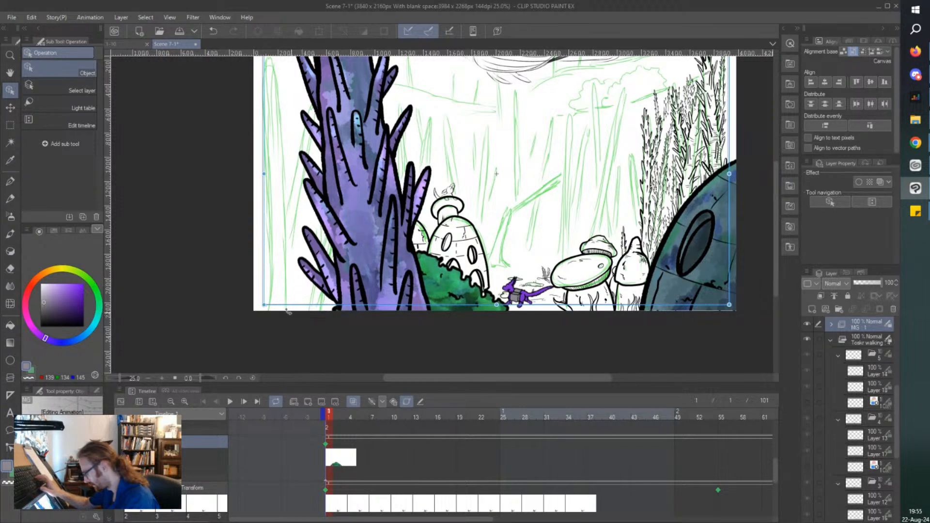
{"action": "right_click", "coordinate": [326, 447]}
{"action": "left_click", "coordinate": [398, 429]}
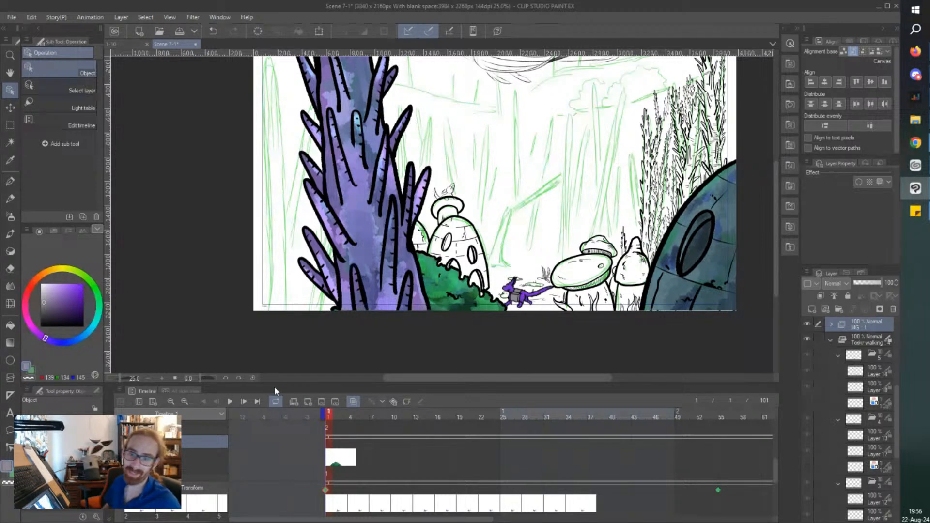
Play the scene twice to check how the character passes behind the repositioned bush.
{"action": "left_click", "coordinate": [230, 402]}
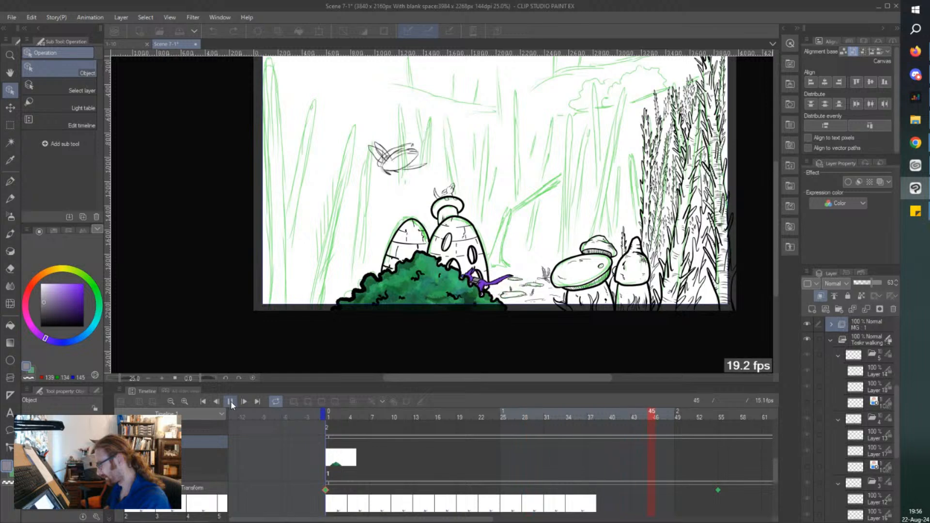
{"action": "left_click", "coordinate": [231, 403]}
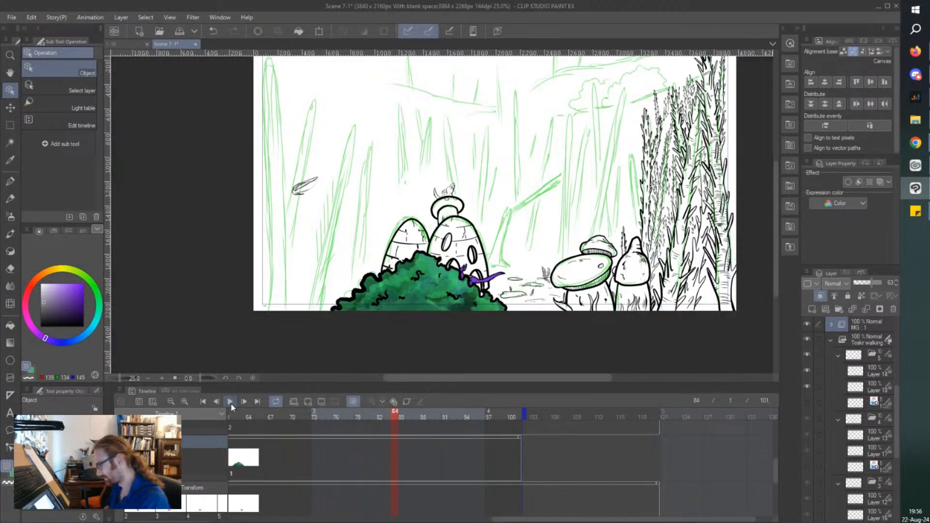
{"action": "left_click", "coordinate": [231, 402]}
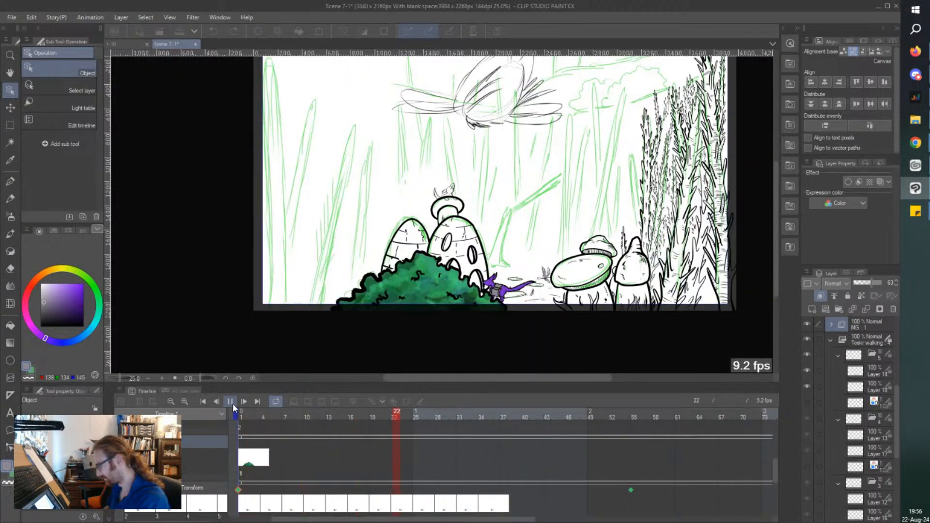
{"action": "left_click", "coordinate": [231, 402]}
Go to the walking folder's second transform keyframe near frame 55 and move the character left until the bush hides it.
{"action": "left_click_drag", "start_coordinate": [775, 474], "coordinate": [778, 485]}
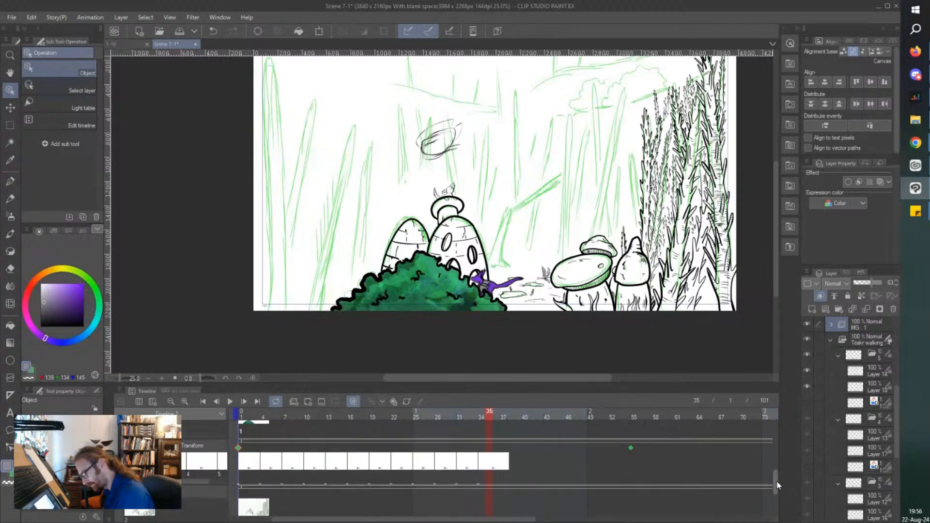
{"action": "left_click", "coordinate": [631, 449]}
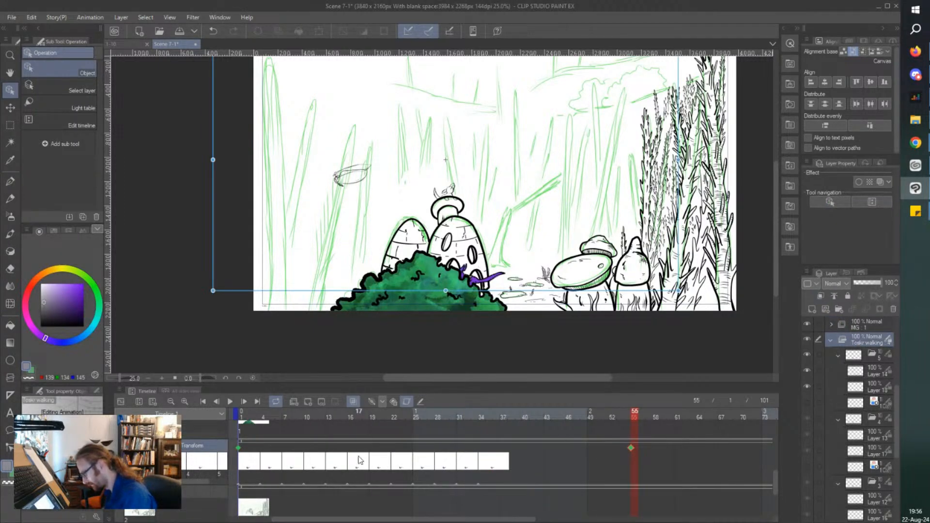
{"action": "left_click_drag", "start_coordinate": [402, 521], "coordinate": [515, 521]}
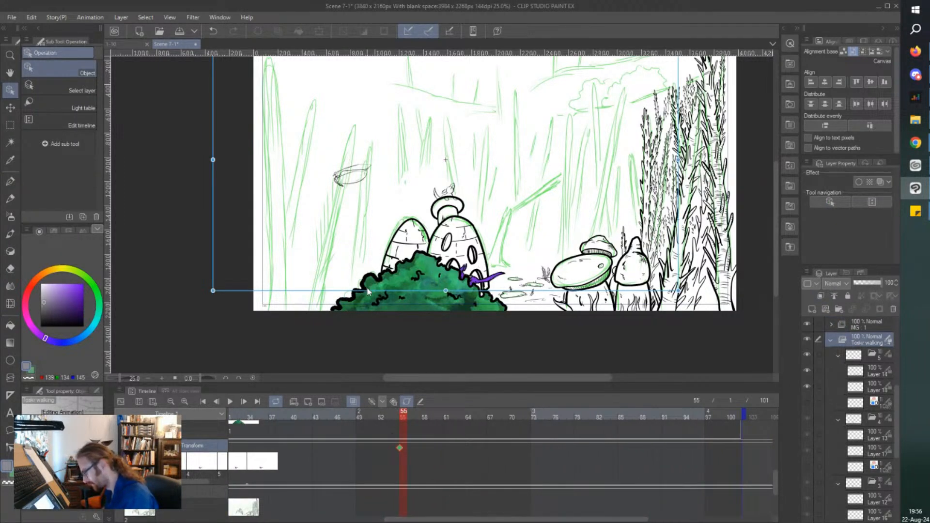
{"action": "left_click_drag", "start_coordinate": [362, 295], "coordinate": [332, 292]}
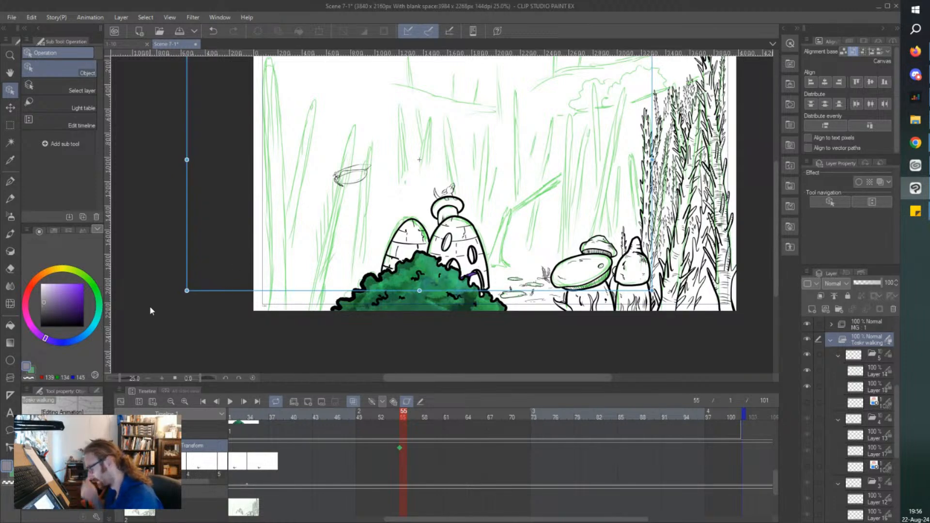
Change a playback setting for the animation and replay the scene from the start to check the walk behind the bush.
{"action": "left_click", "coordinate": [230, 402]}
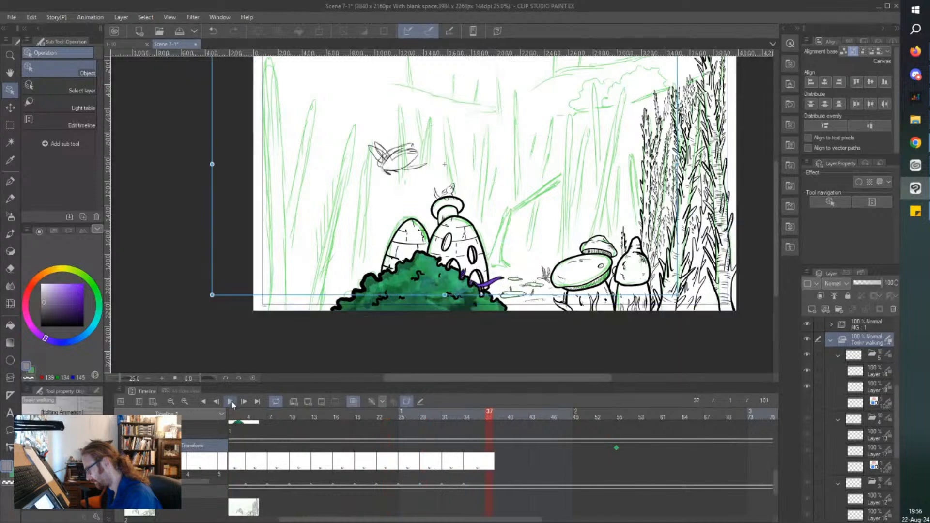
{"action": "left_click", "coordinate": [84, 19]}
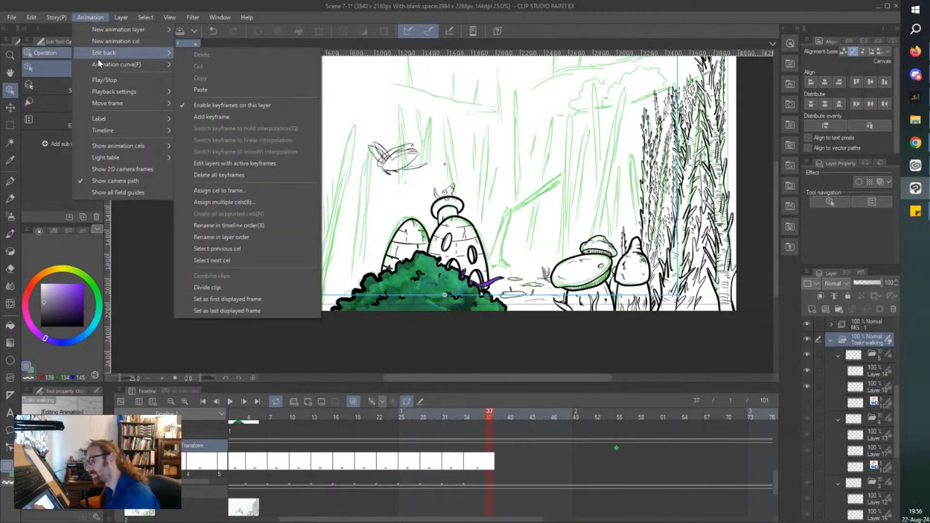
{"action": "mouse_move", "coordinate": [106, 92]}
{"action": "left_click", "coordinate": [212, 105]}
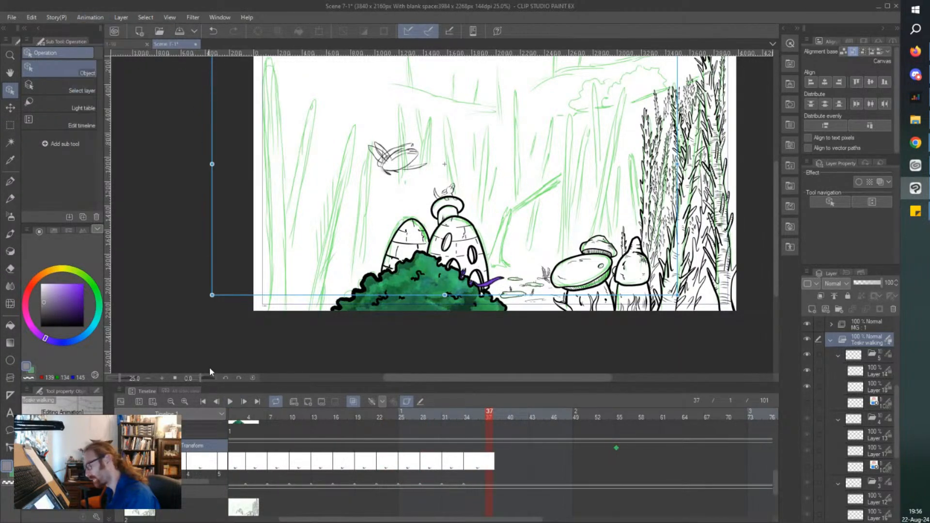
{"action": "left_click", "coordinate": [233, 416]}
{"action": "left_click", "coordinate": [231, 402]}
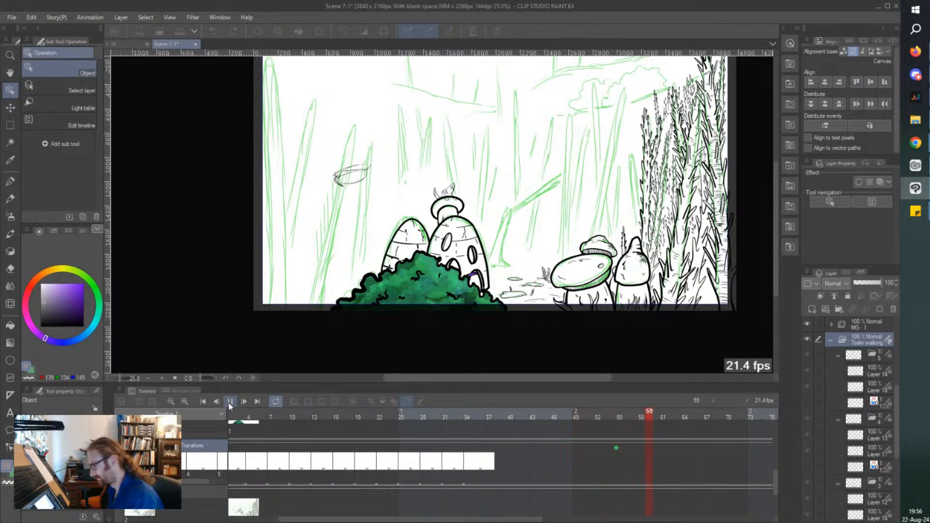
{"action": "left_click", "coordinate": [228, 401]}
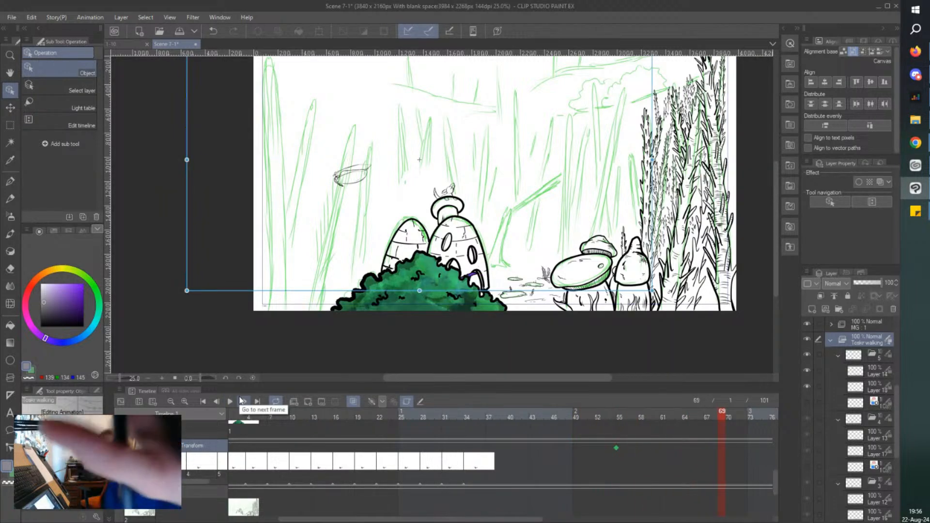